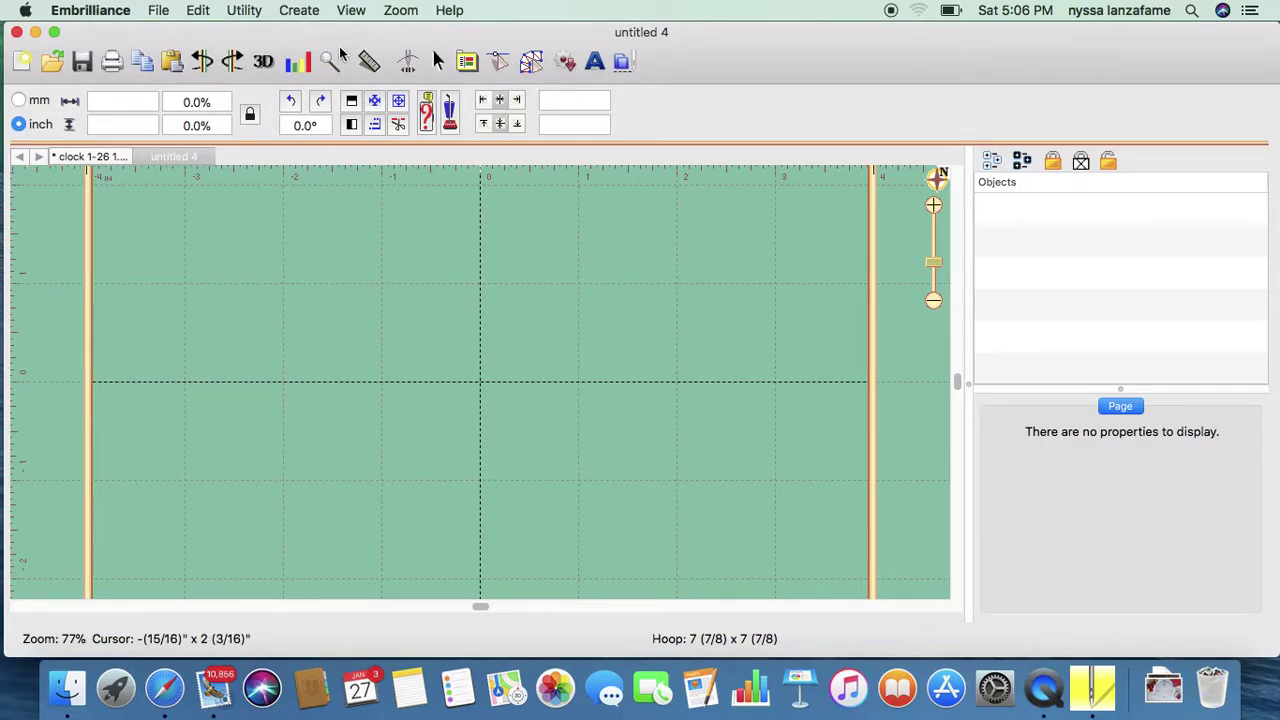
Insert the Circle outline from the library's Shapes 1 set into the empty design
{"action": "left_click", "coordinate": [570, 63]}
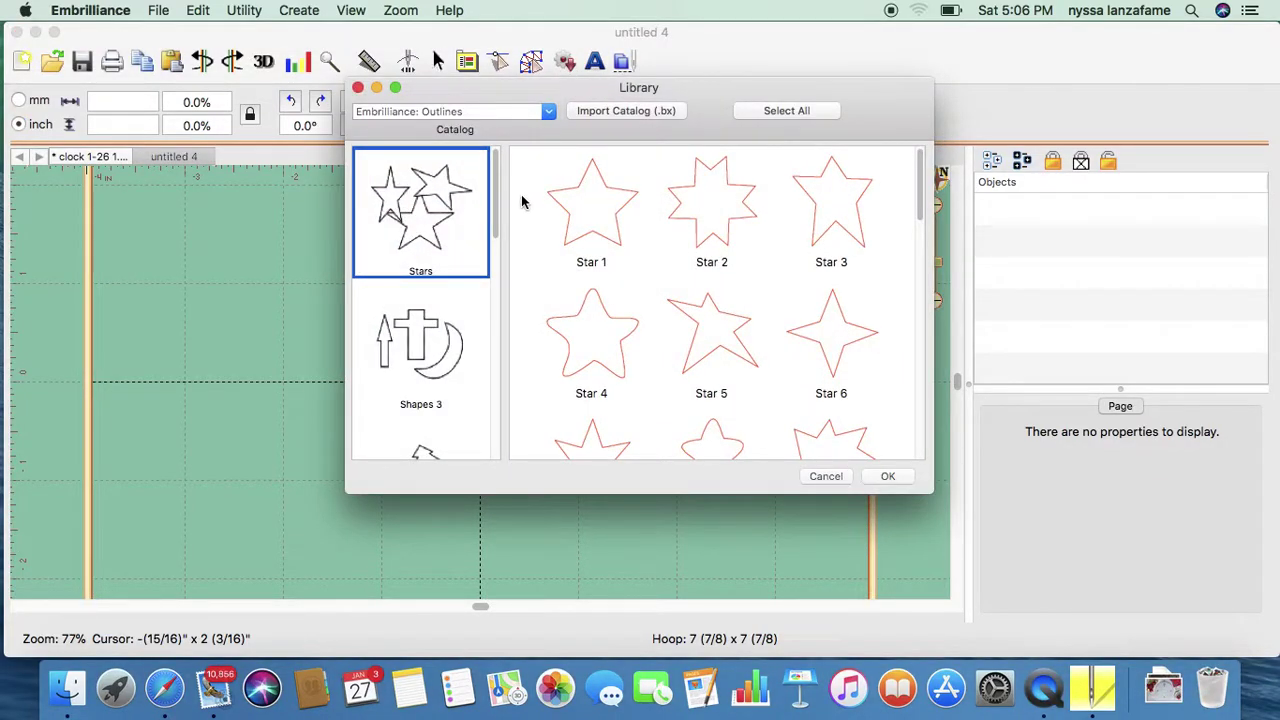
{"action": "left_click_drag", "start_coordinate": [494, 206], "coordinate": [491, 346]}
{"action": "left_click", "coordinate": [442, 268]}
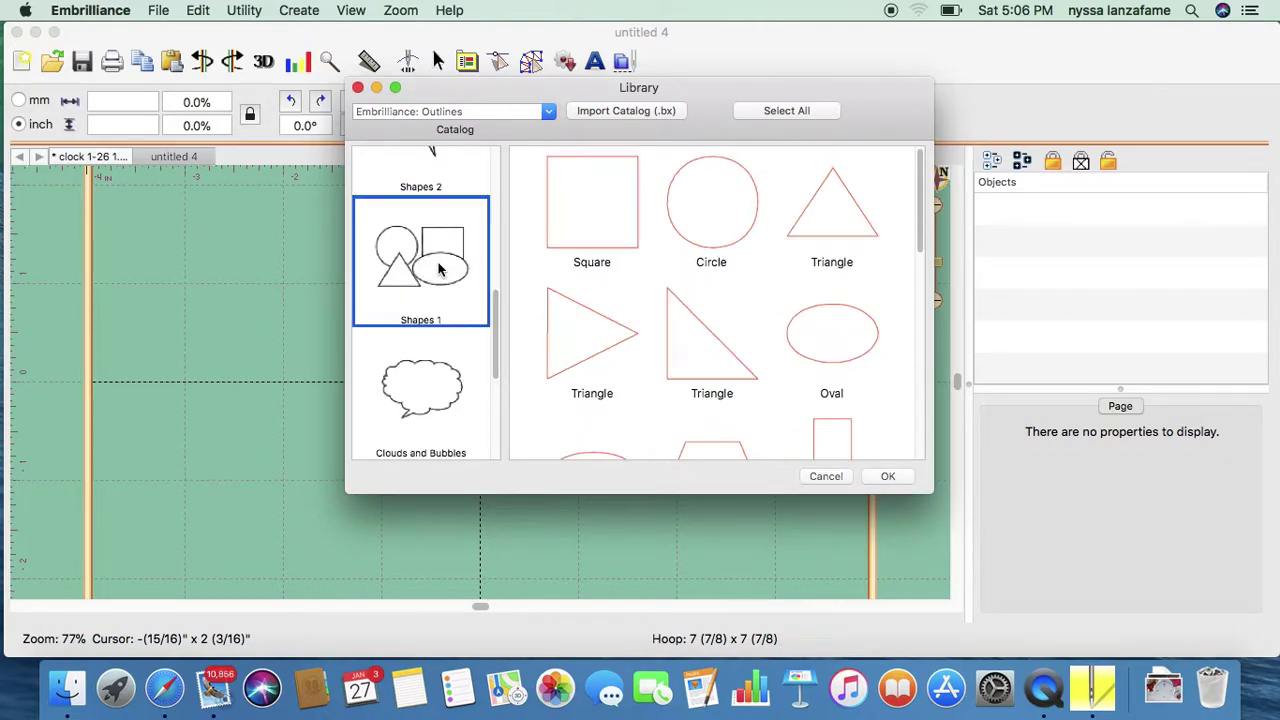
{"action": "left_click", "coordinate": [729, 217]}
{"action": "double_click", "coordinate": [729, 217]}
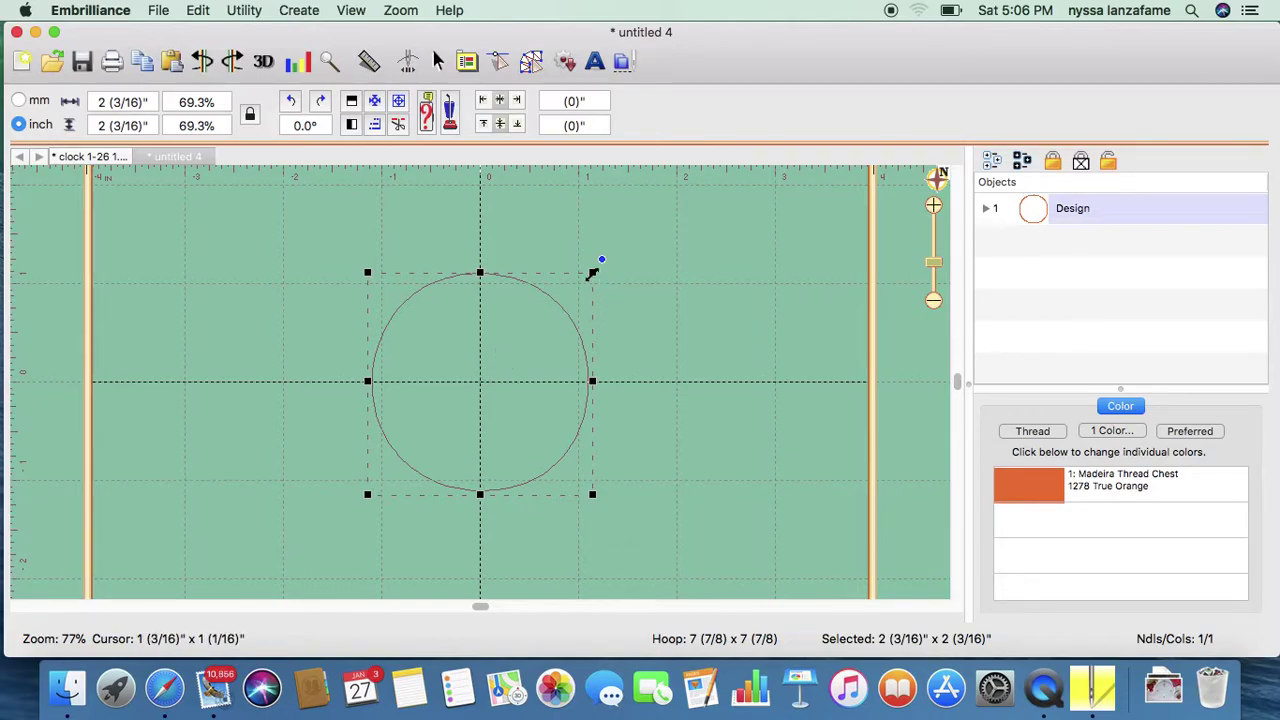
Copy the circle, paste the duplicate directly over the original, and select one of the two circles
{"action": "right_click", "coordinate": [540, 313]}
{"action": "left_click", "coordinate": [556, 313]}
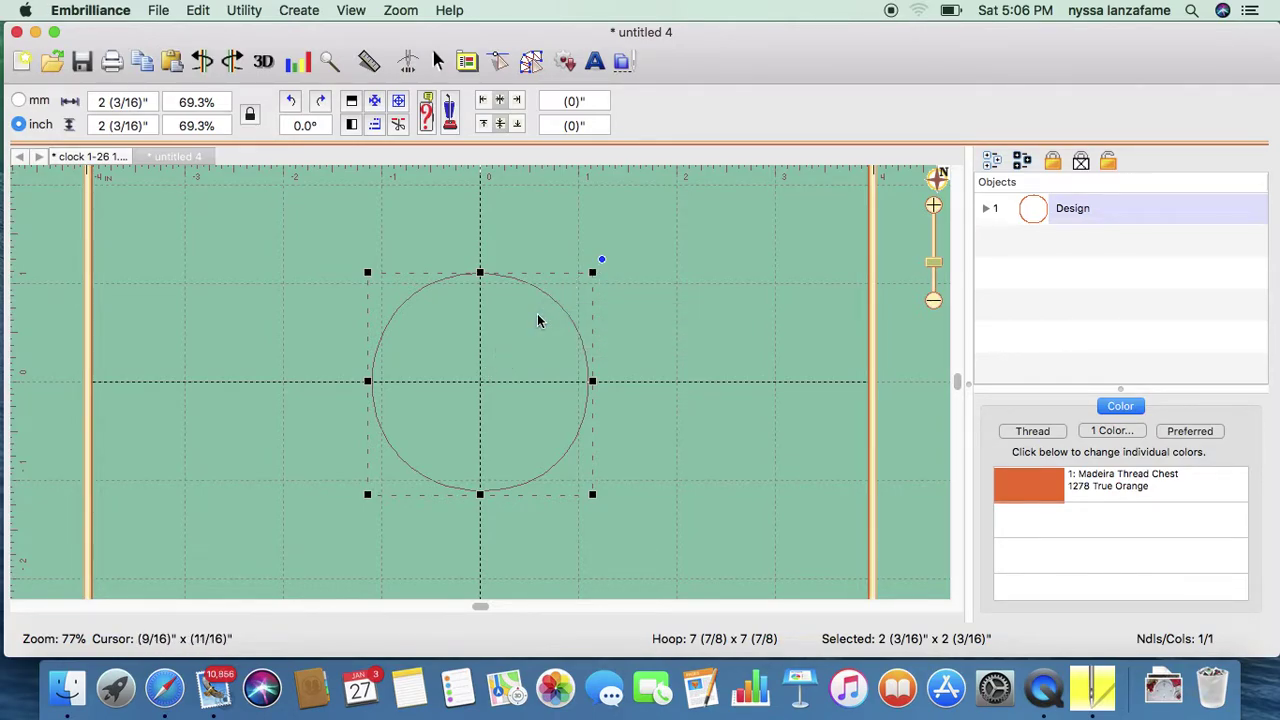
{"action": "right_click", "coordinate": [522, 322]}
{"action": "left_click", "coordinate": [548, 344]}
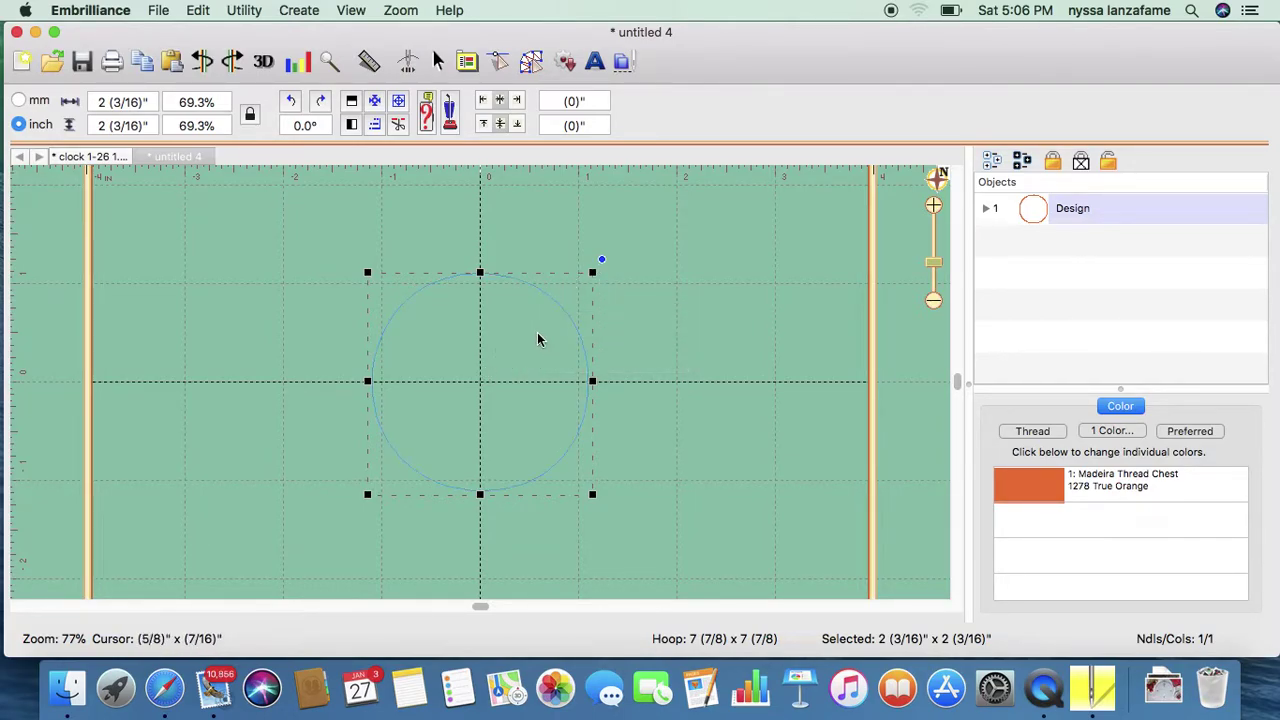
{"action": "left_click", "coordinate": [490, 312]}
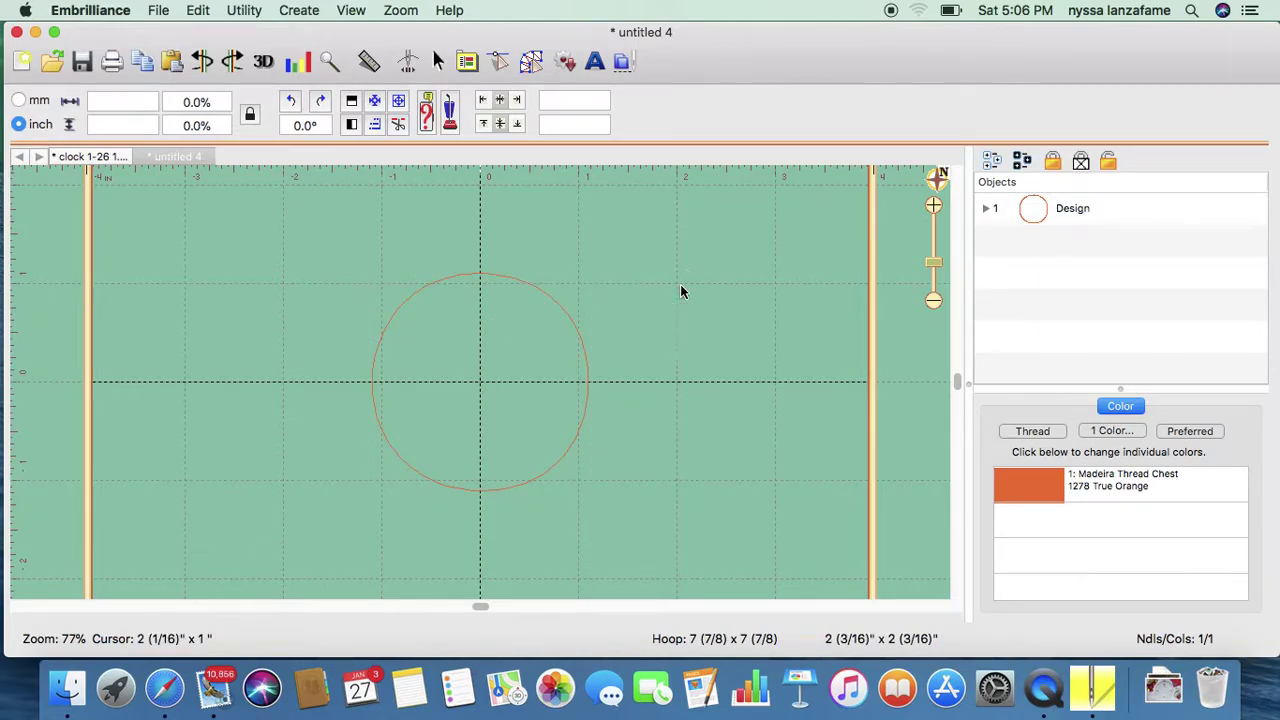
{"action": "left_click", "coordinate": [557, 304]}
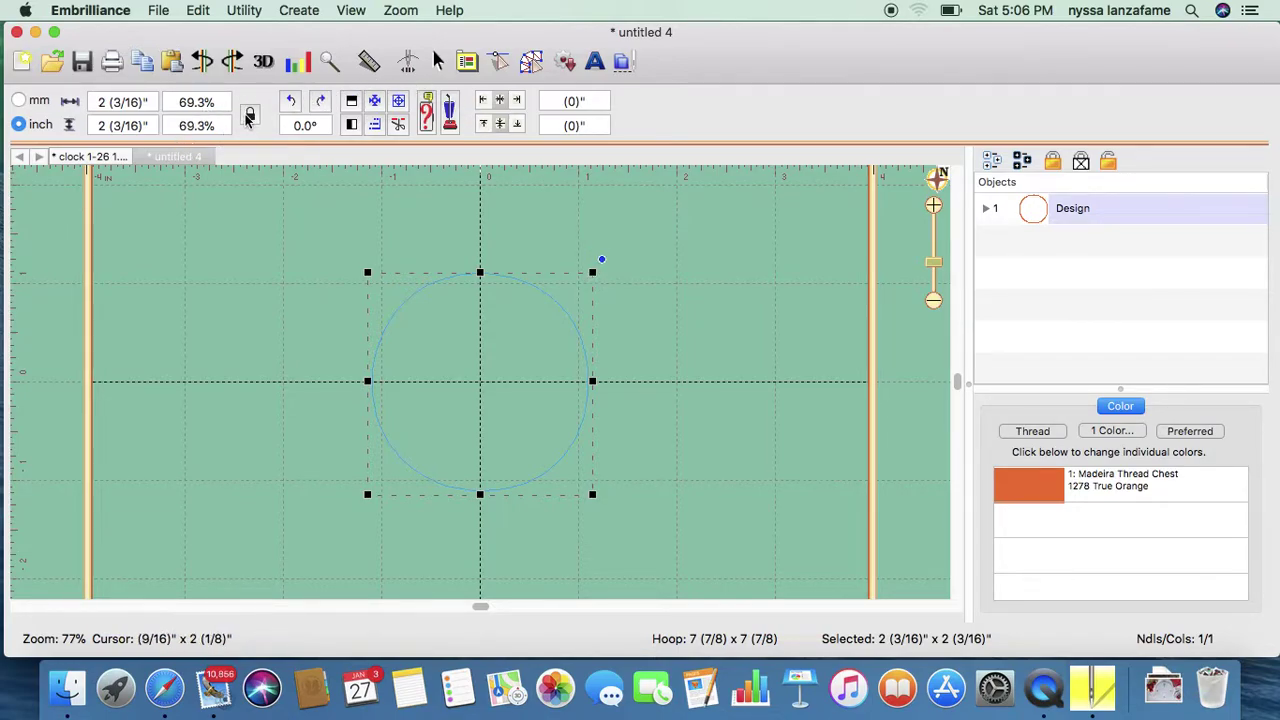
Set the selected circle's height to 7 1/2 inches with its proportions locked
{"action": "left_click", "coordinate": [132, 125]}
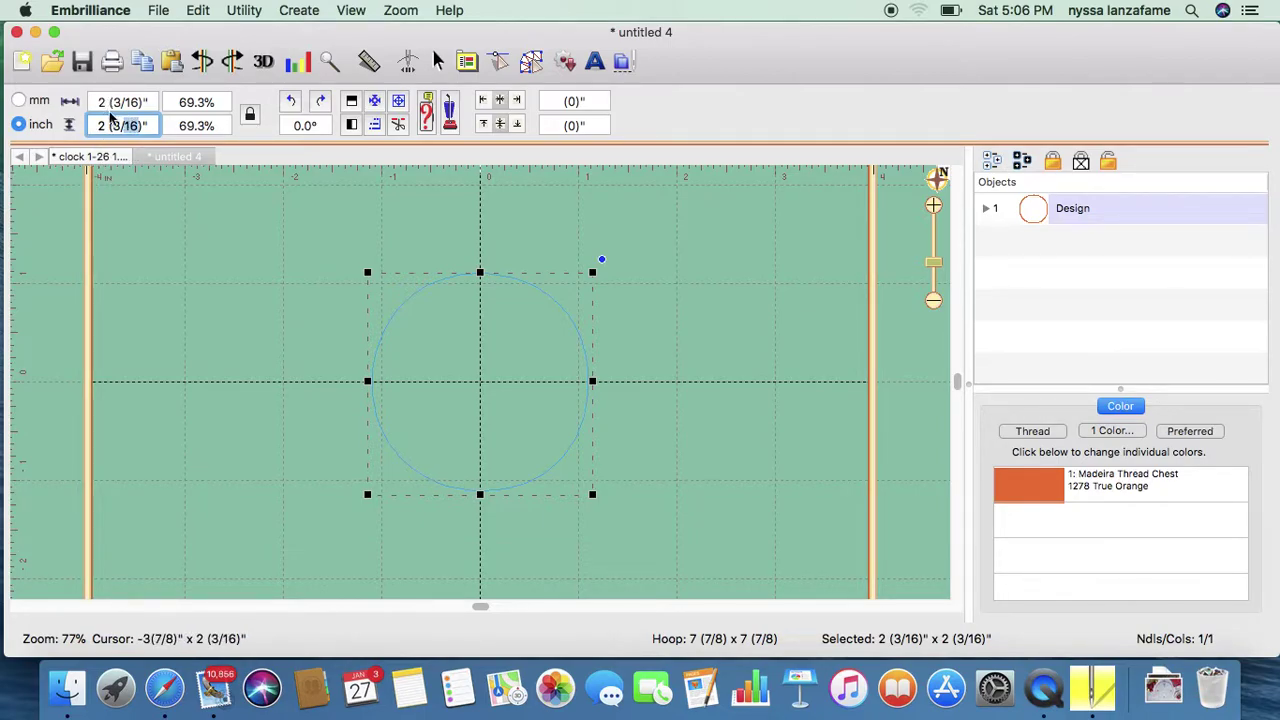
{"action": "left_click", "coordinate": [108, 124]}
{"action": "left_click", "coordinate": [108, 124]}
{"action": "double_click", "coordinate": [108, 124]}
{"action": "type", "text": "7"}
{"action": "key", "text": "Return"}
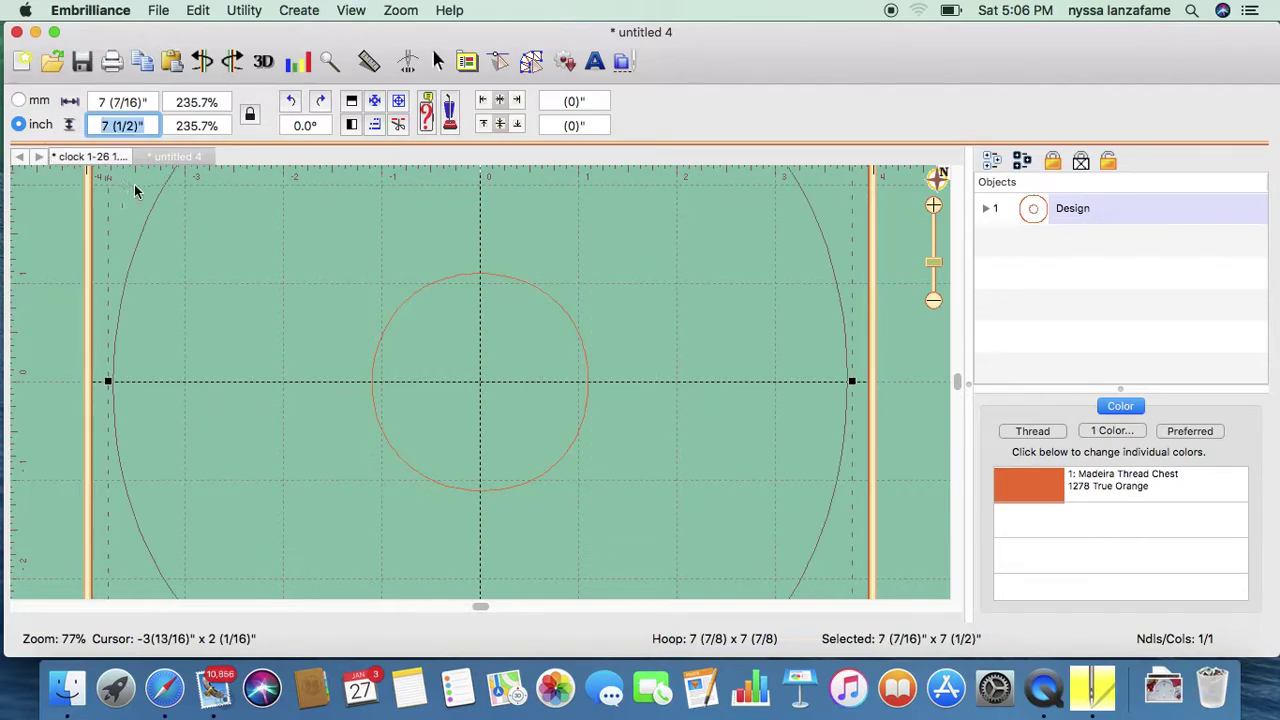
Shrink the inner circle to about 1 13/16 inches and try to set its height to 0.25 inch
{"action": "key", "text": "super+z"}
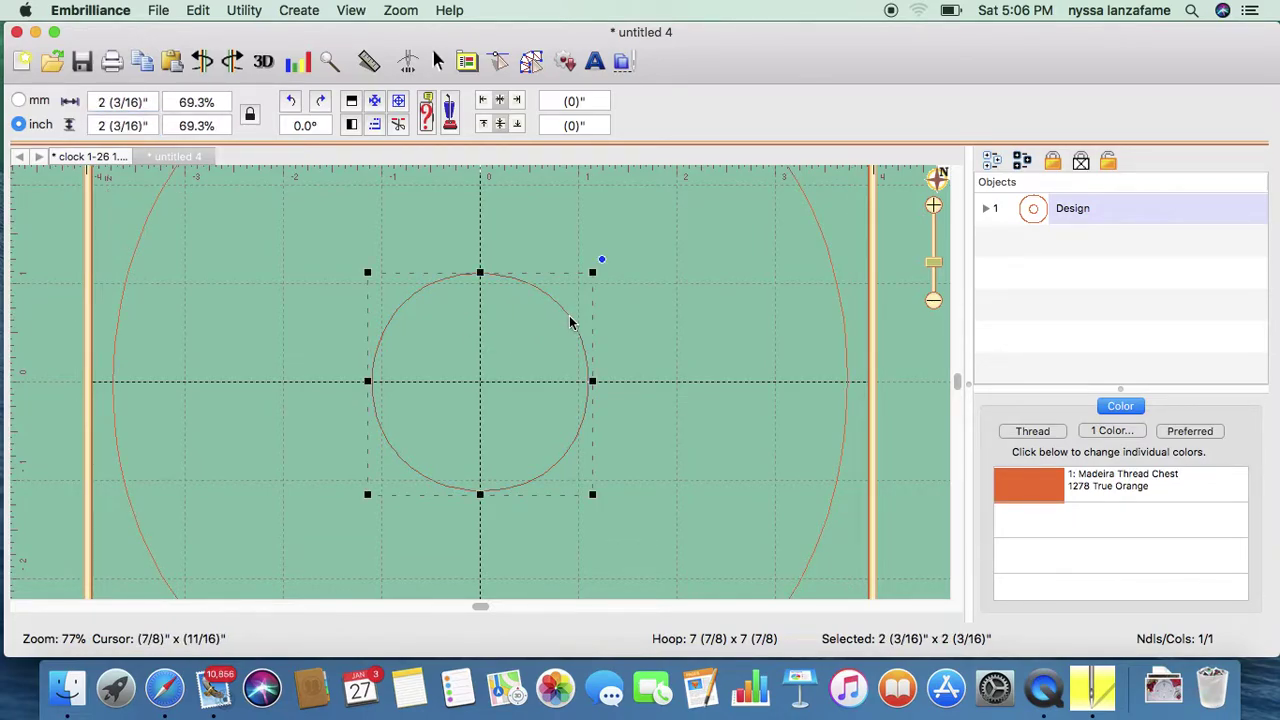
{"action": "left_click_drag", "start_coordinate": [593, 272], "coordinate": [578, 314]}
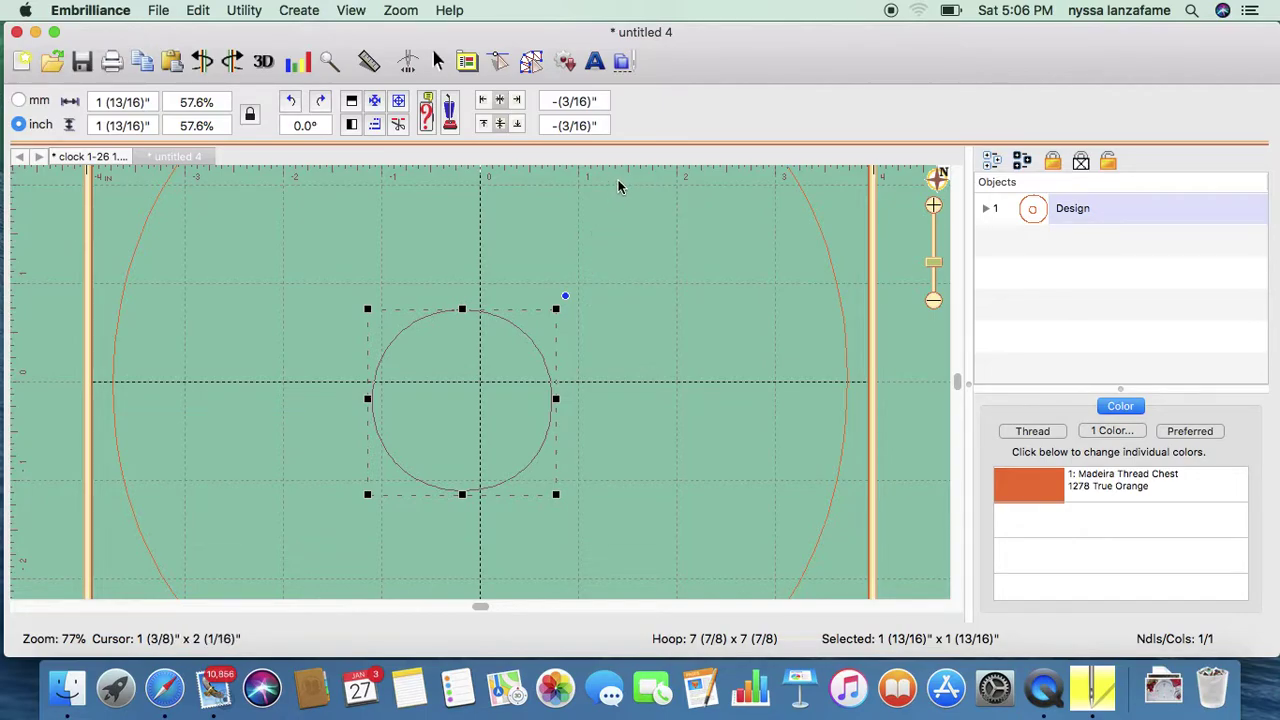
{"action": "left_click", "coordinate": [124, 123]}
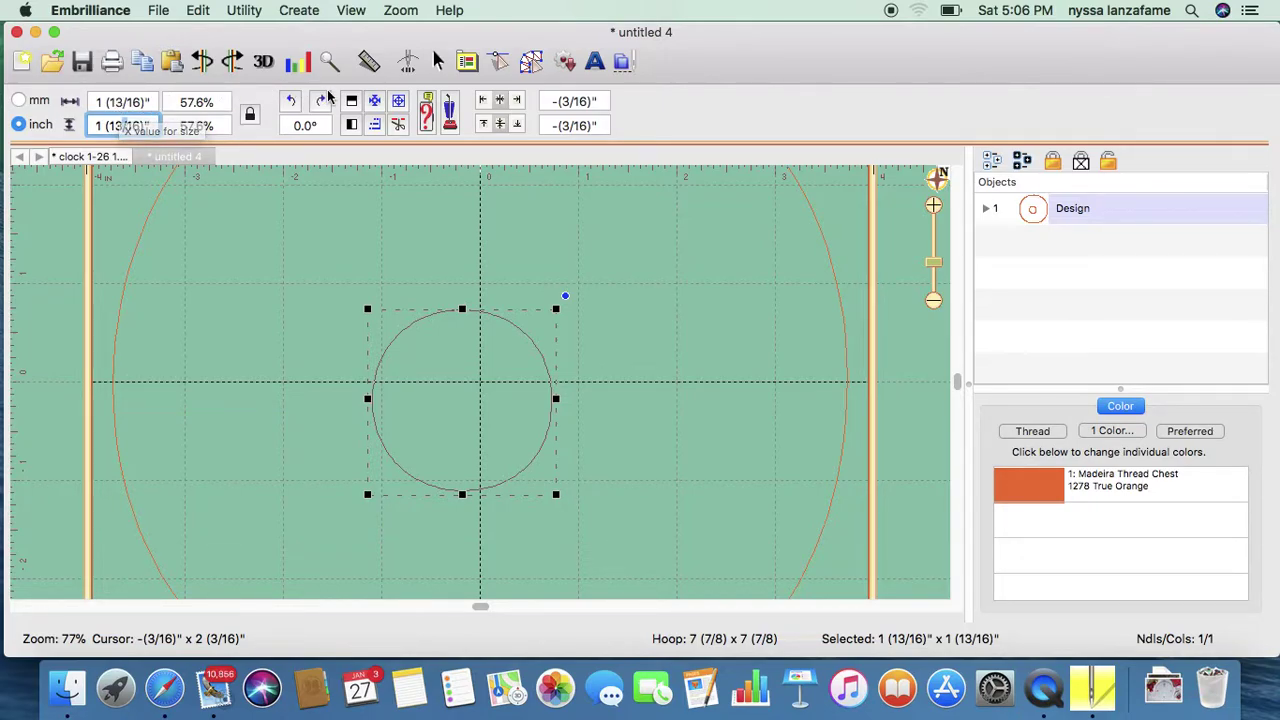
{"action": "type", "text": ".25"}
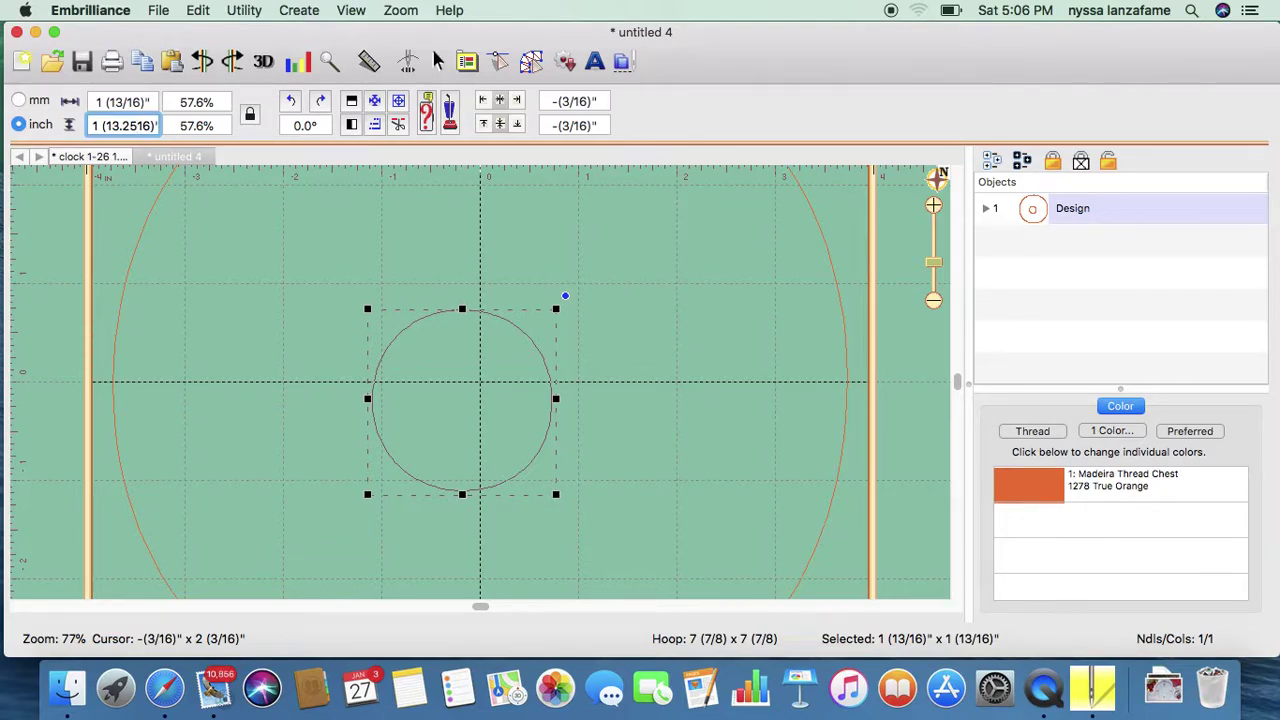
{"action": "left_click", "coordinate": [851, 373]}
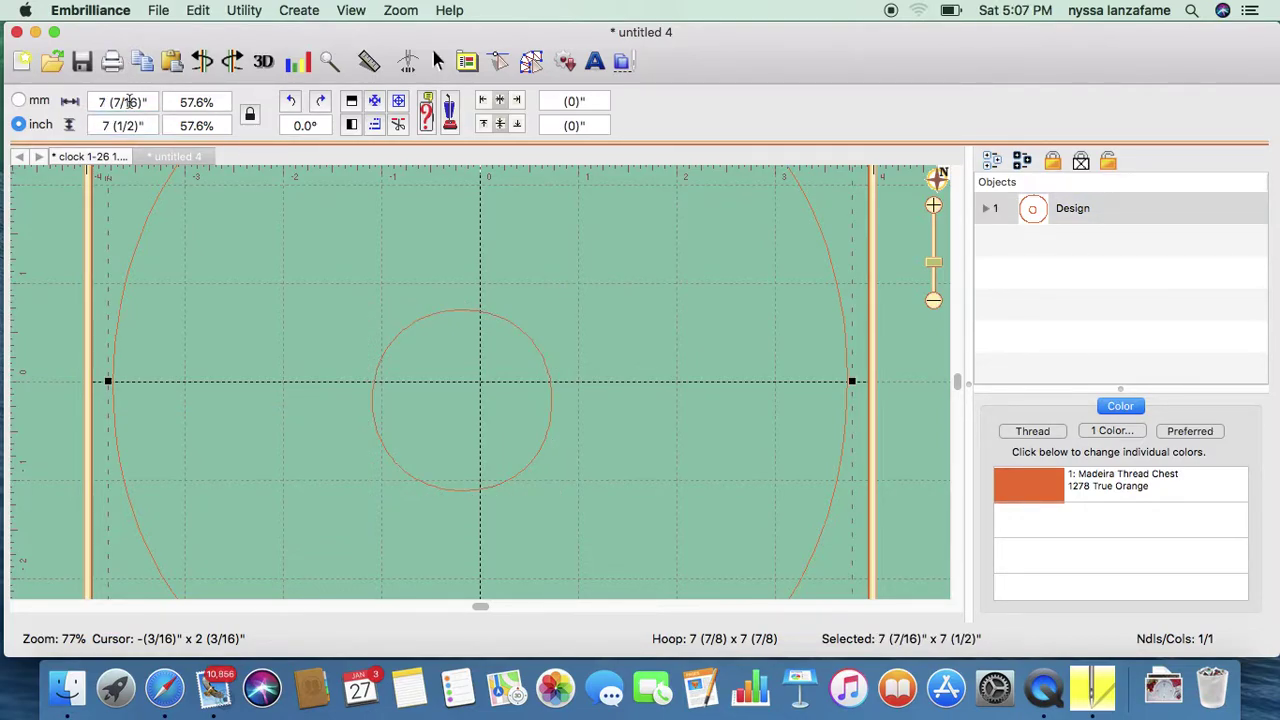
{"action": "left_click", "coordinate": [125, 127]}
{"action": "key", "text": "BackSpace"}
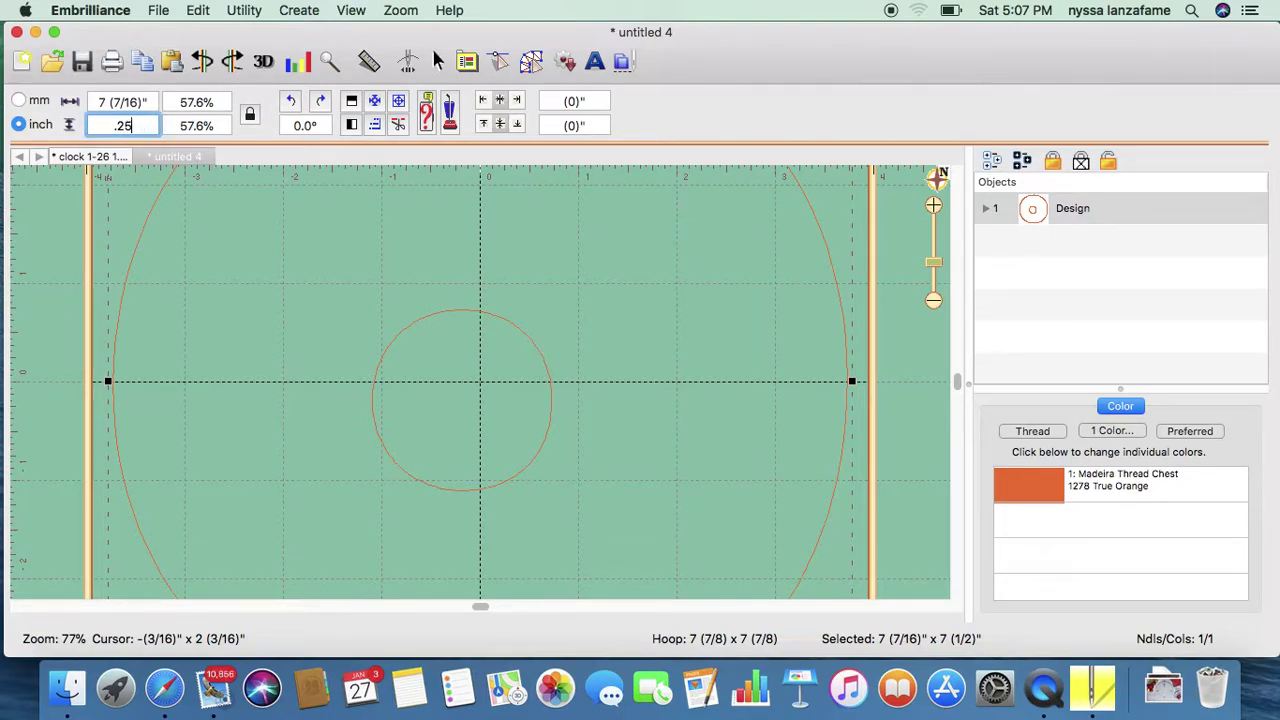
{"action": "key", "text": "Escape"}
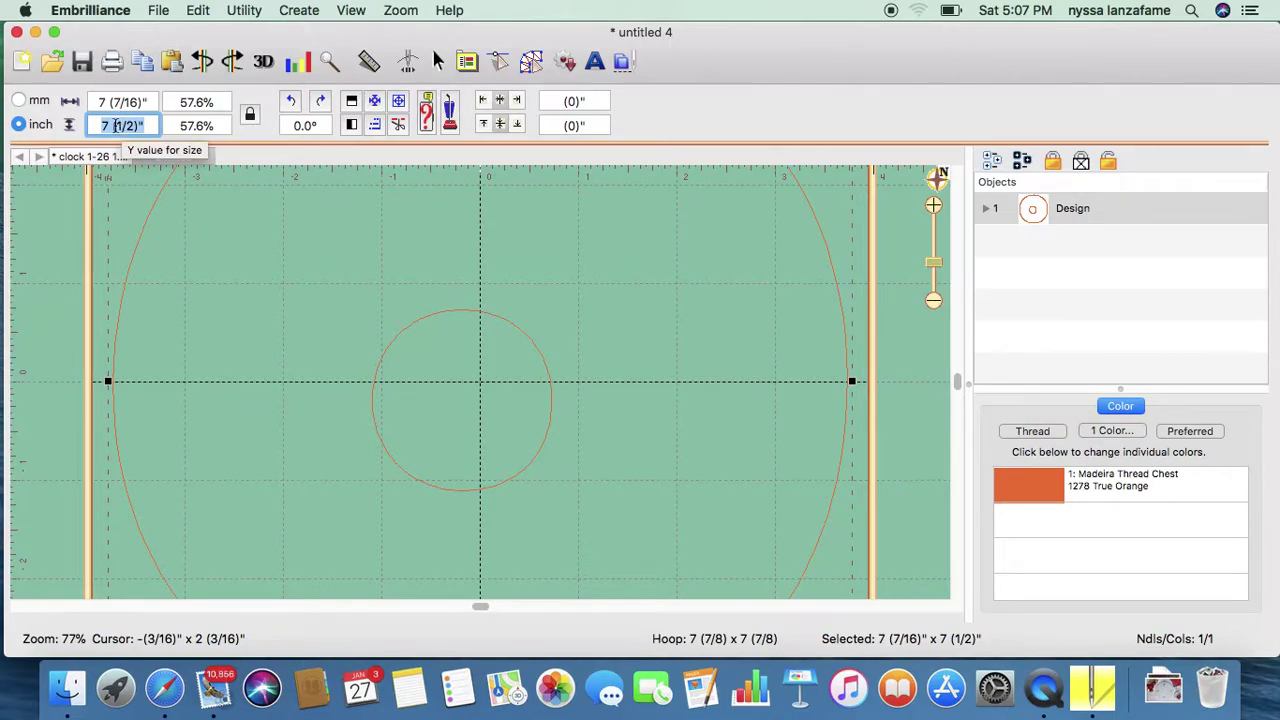
{"action": "left_click_drag", "start_coordinate": [99, 124], "coordinate": [142, 125]}
{"action": "left_click", "coordinate": [406, 334]}
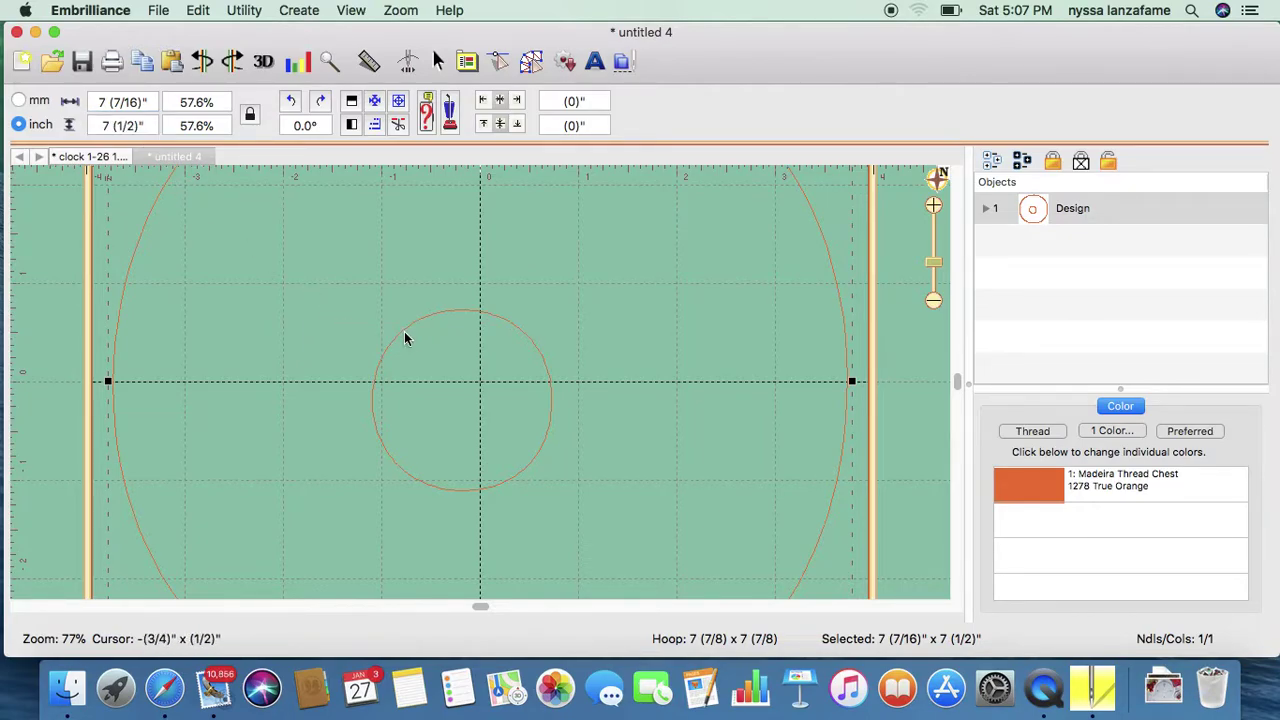
{"action": "left_click", "coordinate": [925, 335]}
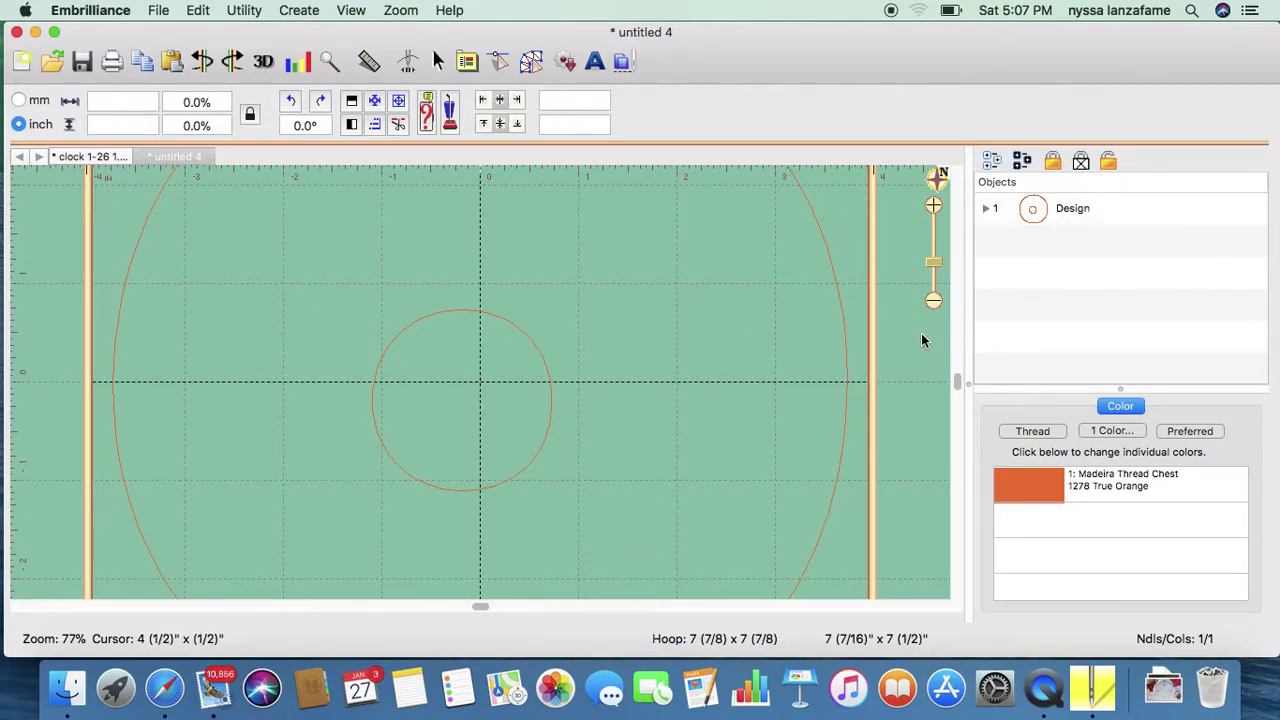
Set the inner circle's height to 0.25 inch and center it in the hoop
{"action": "left_click", "coordinate": [546, 364]}
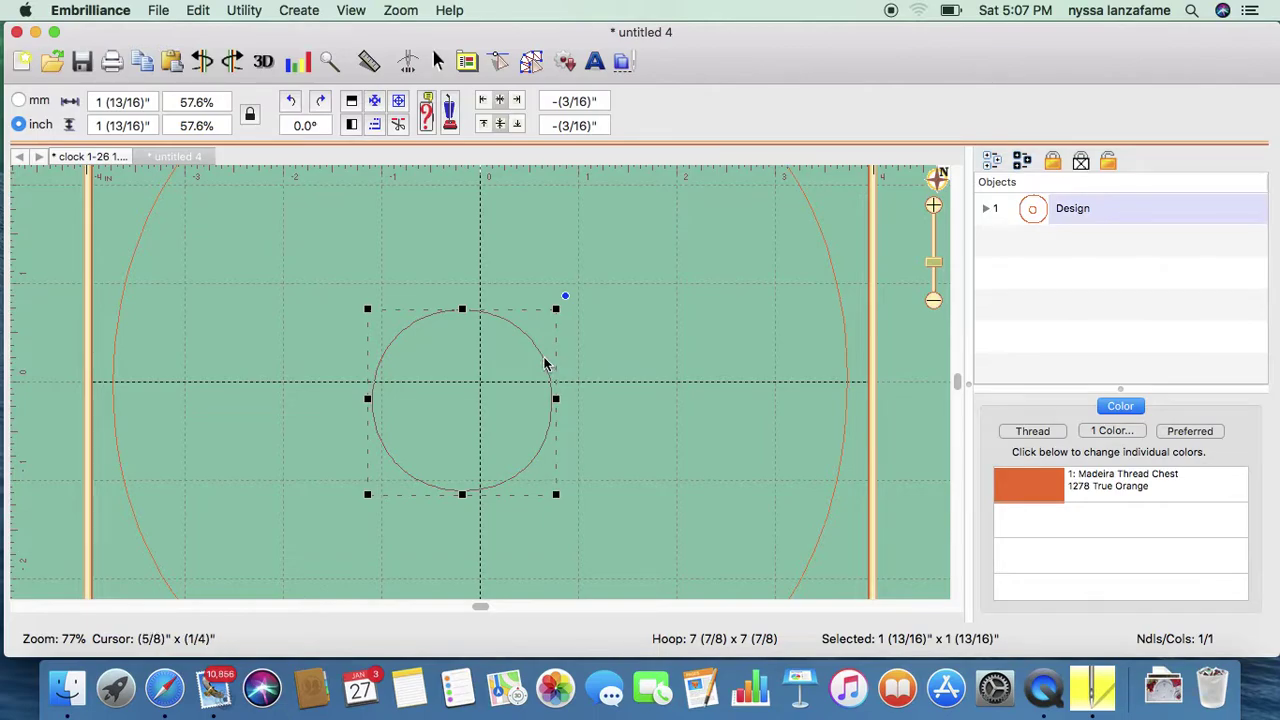
{"action": "left_click", "coordinate": [123, 126]}
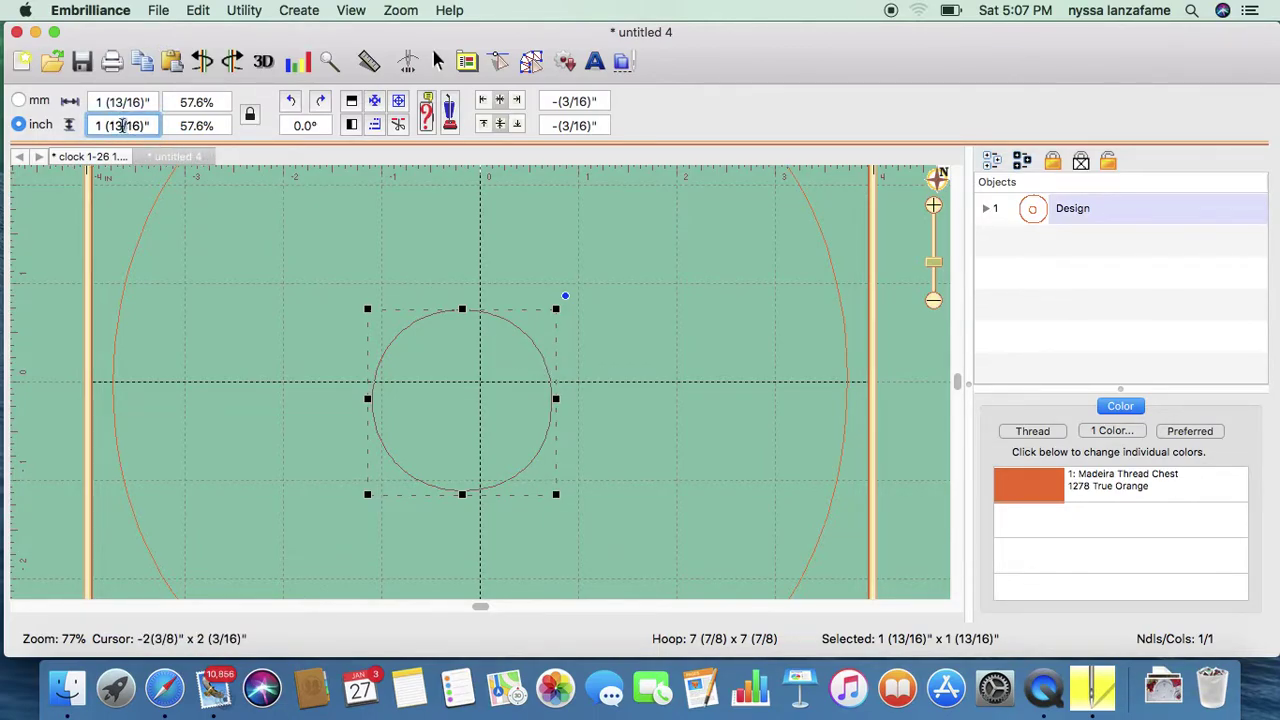
{"action": "left_click_drag", "start_coordinate": [99, 125], "coordinate": [148, 125]}
{"action": "type", "text": "1"}
{"action": "type", "text": ".25"}
{"action": "key", "text": "Return"}
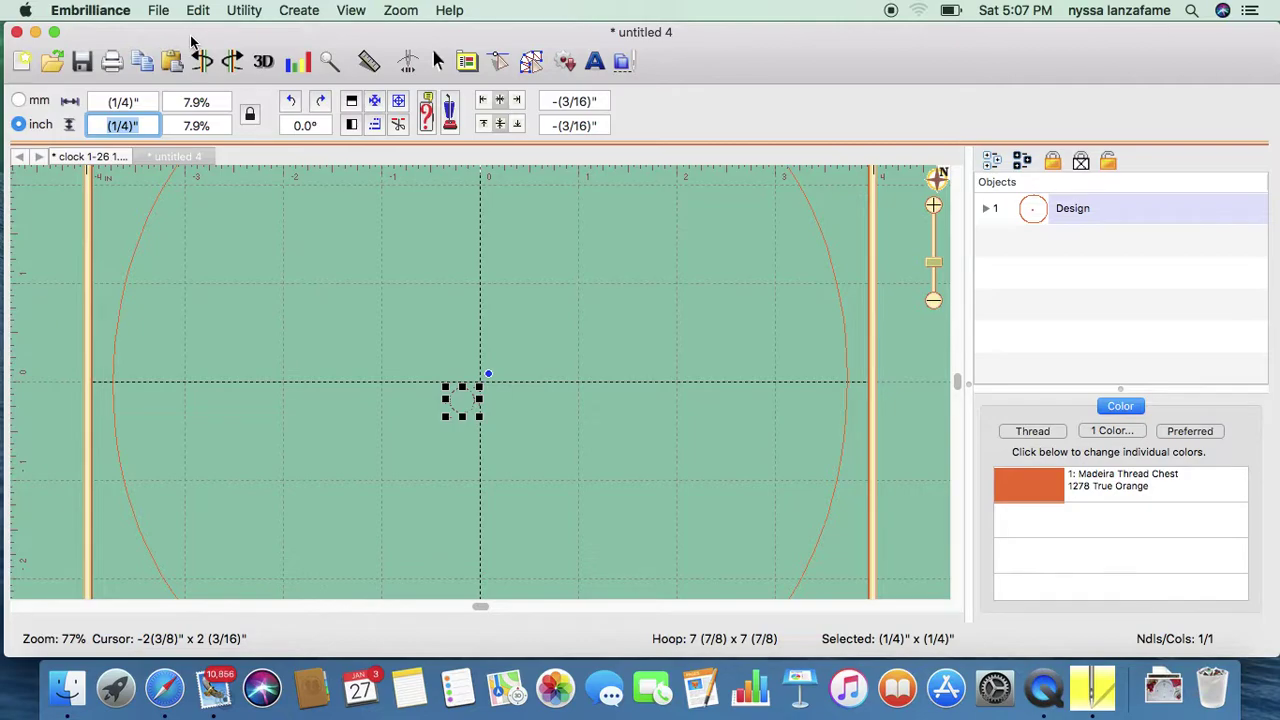
{"action": "left_click", "coordinate": [204, 12]}
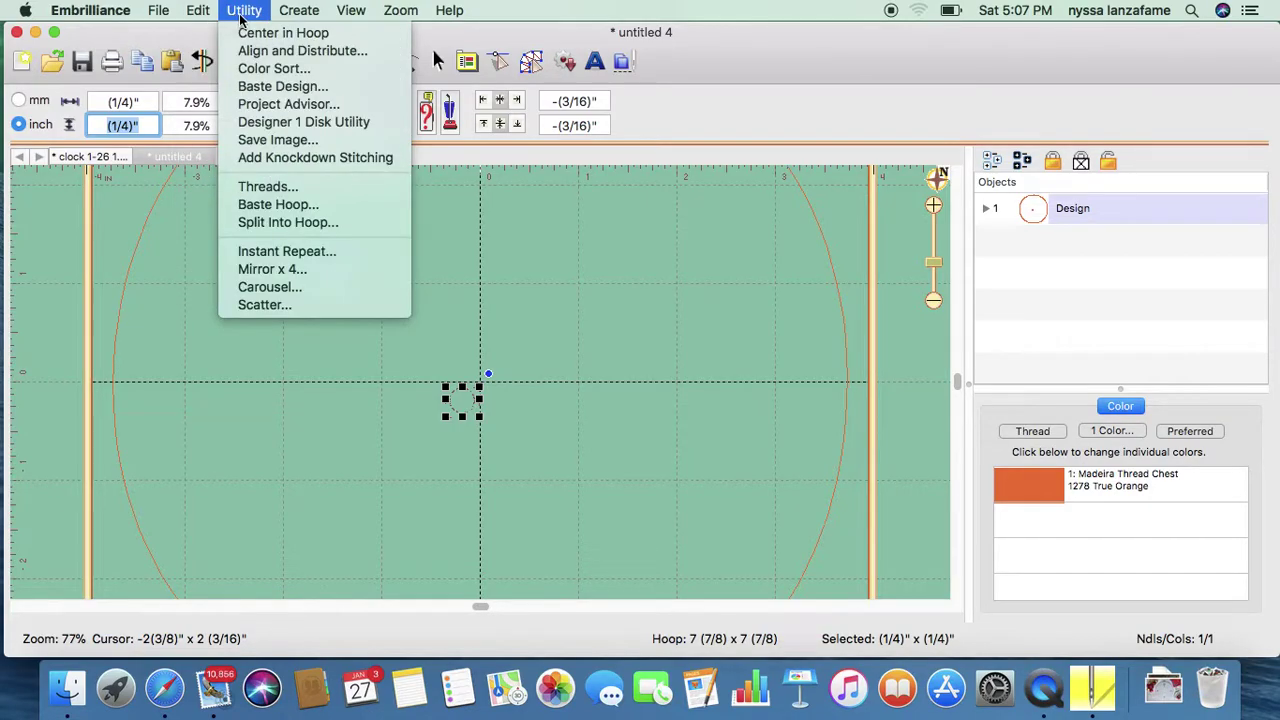
{"action": "left_click", "coordinate": [250, 32]}
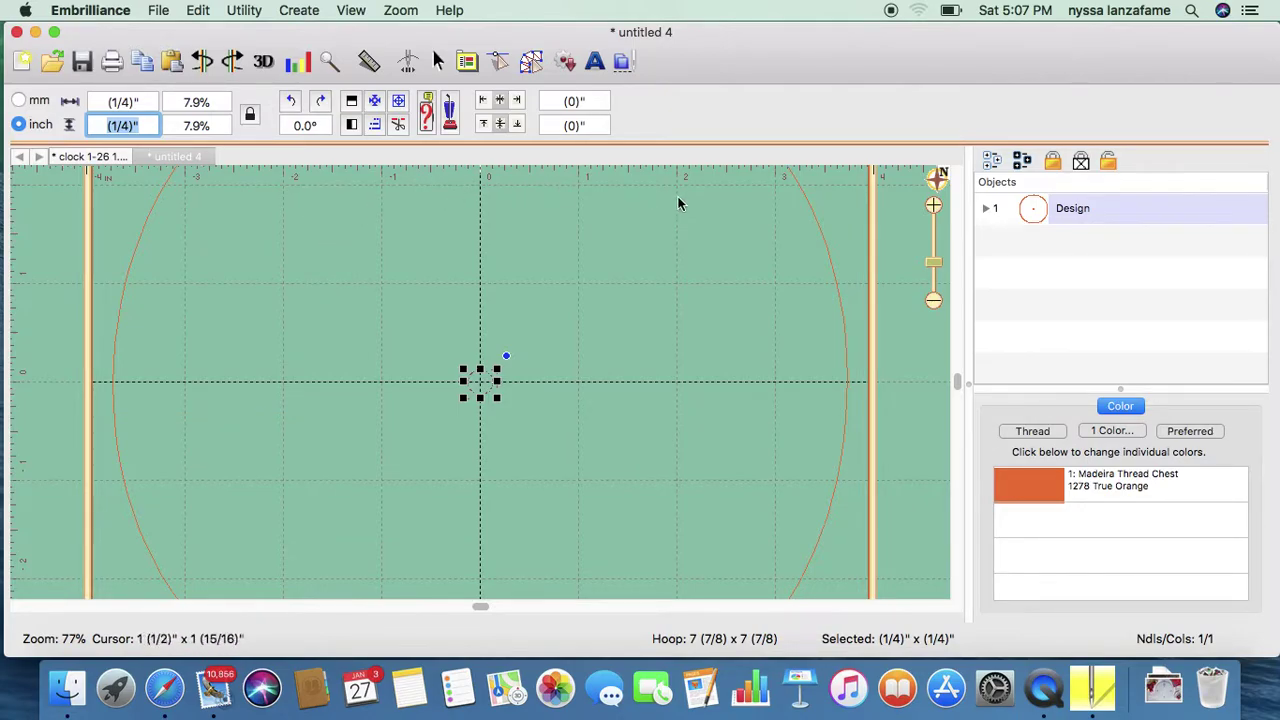
Apply a satin border to the small center circle and enlarge it to about 9/16 inch
{"action": "left_click", "coordinate": [532, 64]}
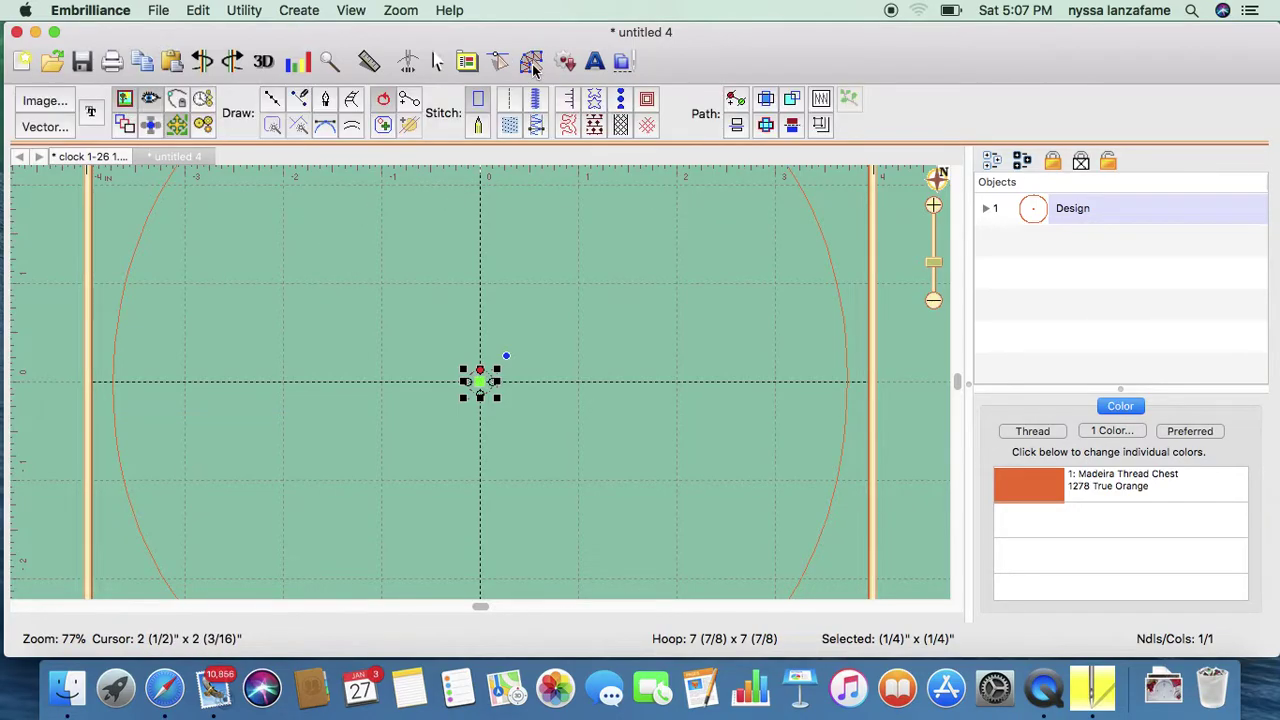
{"action": "left_click", "coordinate": [538, 104]}
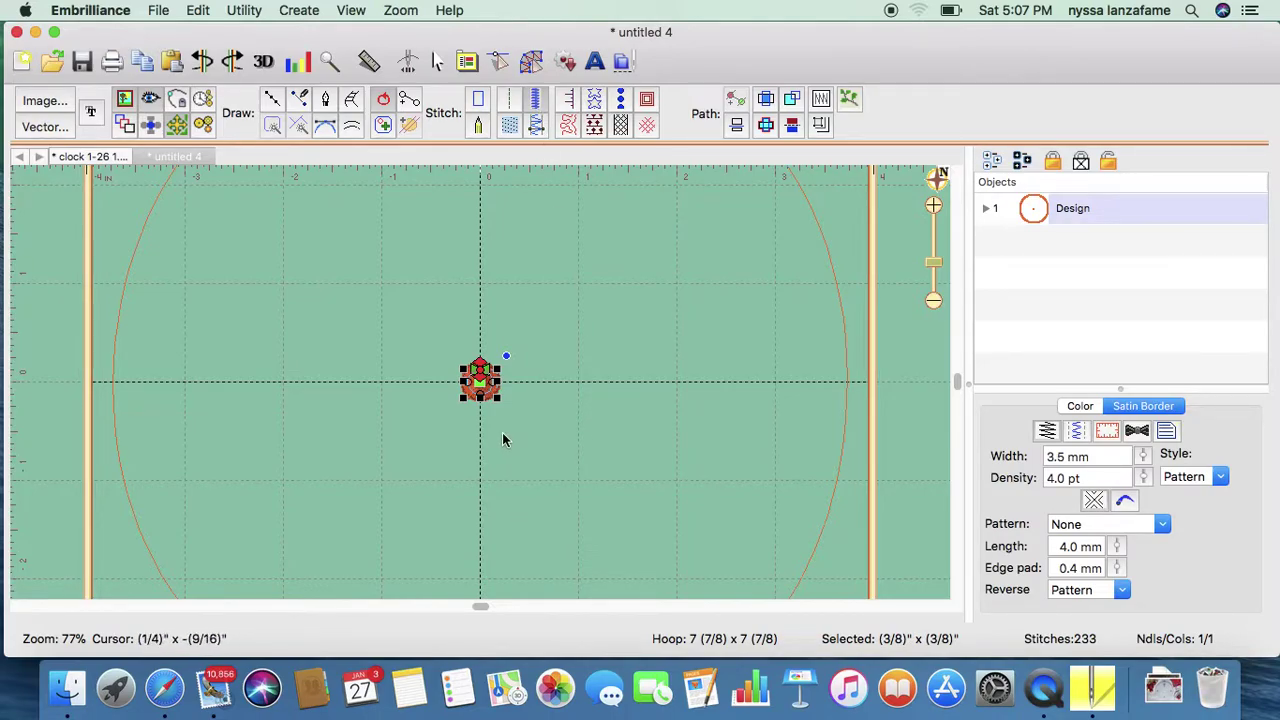
{"action": "left_click", "coordinate": [498, 395]}
{"action": "left_click_drag", "start_coordinate": [498, 395], "coordinate": [516, 412]}
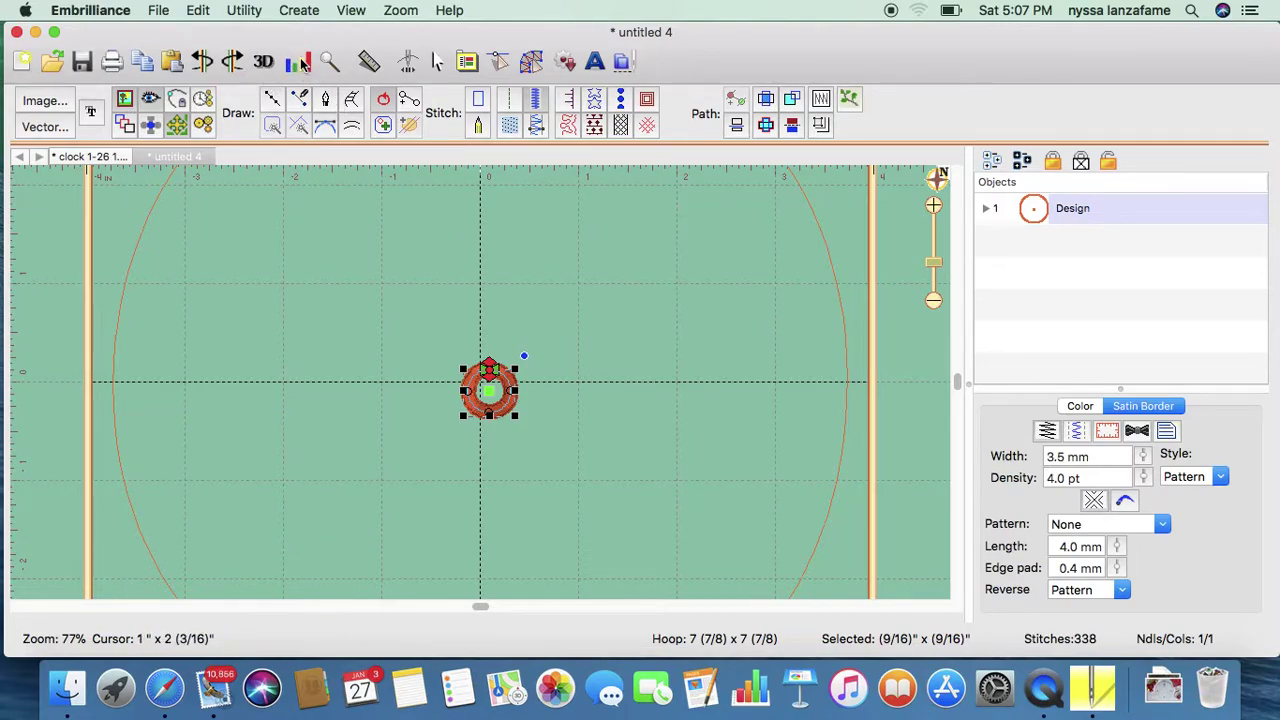
Reduce the satin-bordered circle to about 1/2 by 9/16 inch and center it in the hoop
{"action": "left_click", "coordinate": [245, 12]}
{"action": "left_click", "coordinate": [254, 36]}
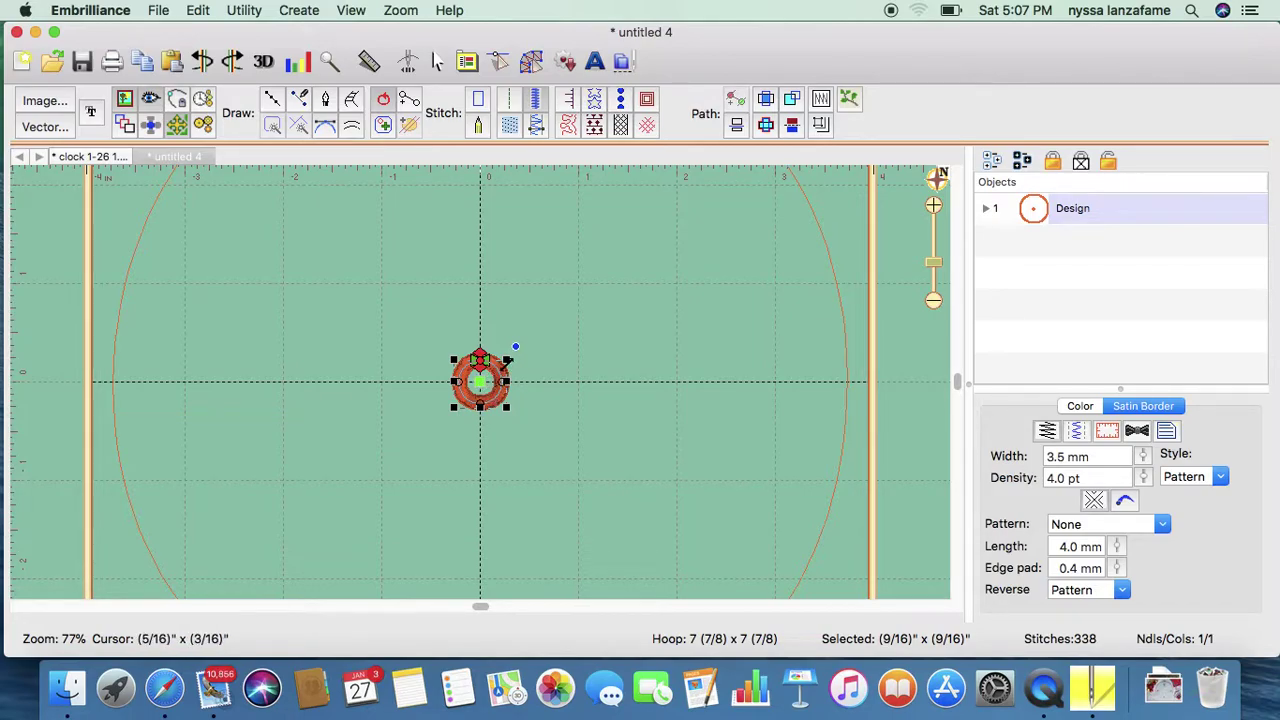
{"action": "left_click_drag", "start_coordinate": [505, 404], "coordinate": [505, 404]}
{"action": "left_click", "coordinate": [244, 10]}
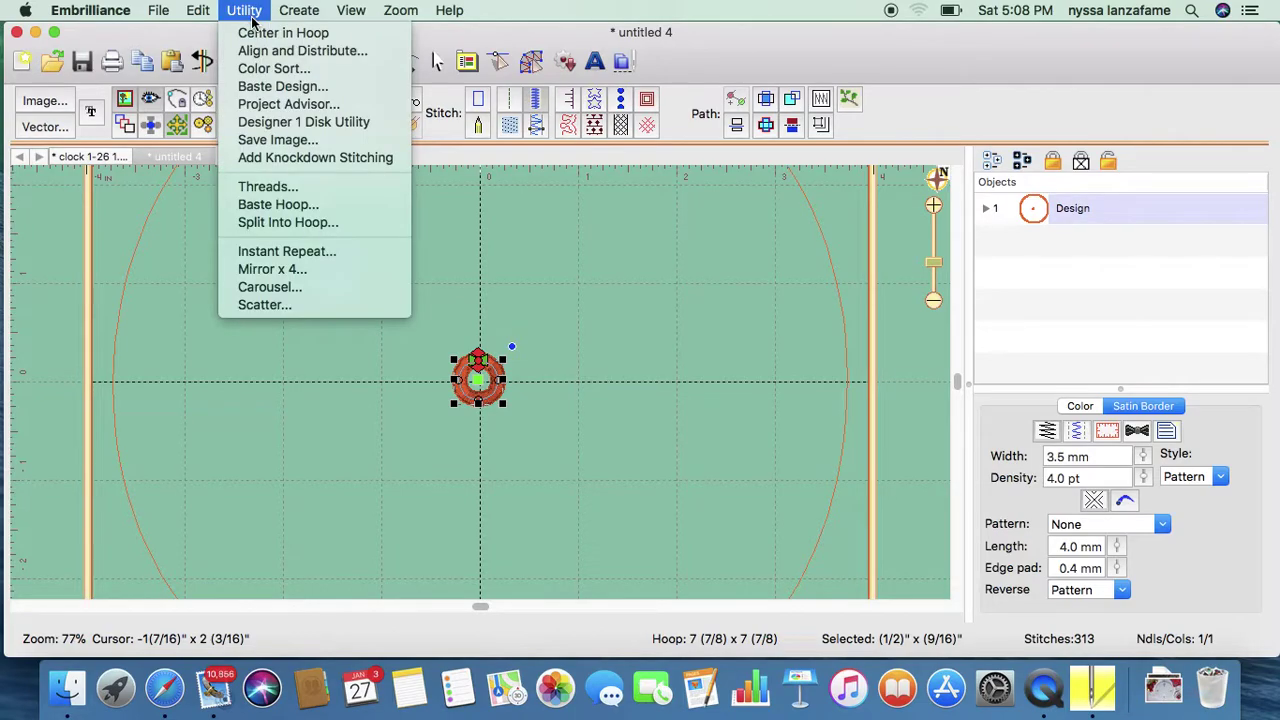
{"action": "left_click", "coordinate": [260, 37]}
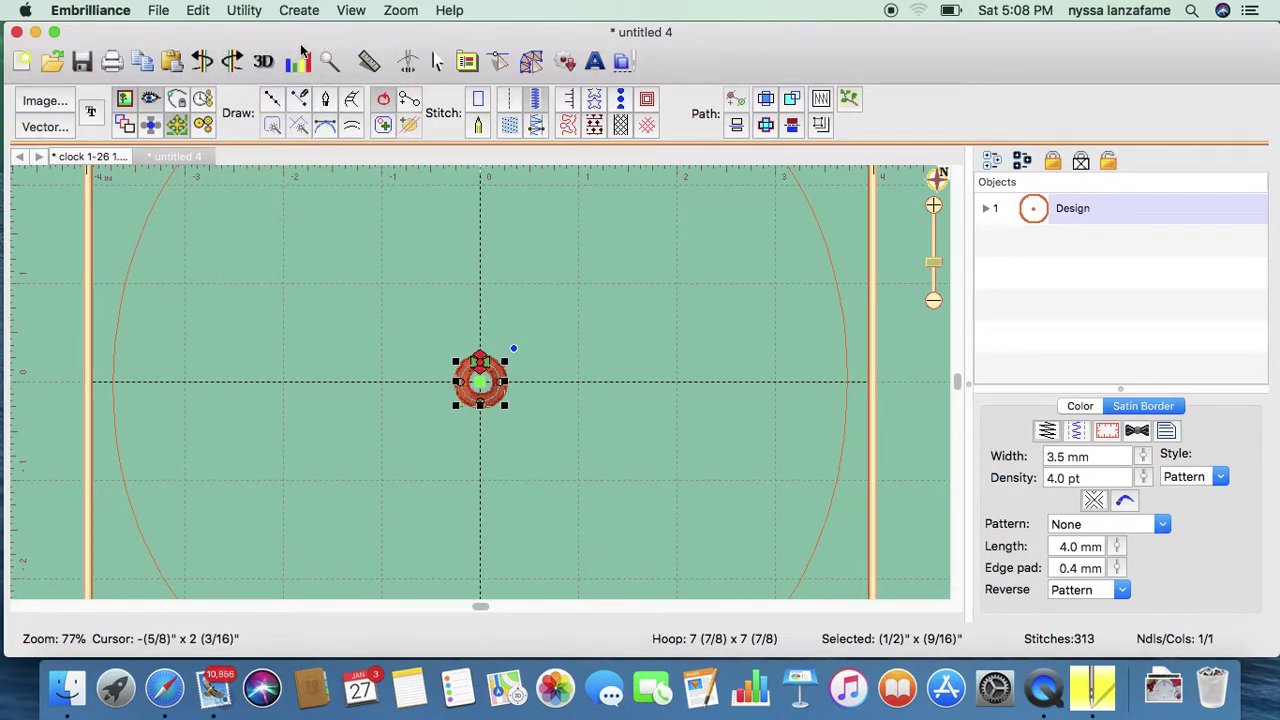
Add a lettering object to the clock design
{"action": "left_click", "coordinate": [352, 11]}
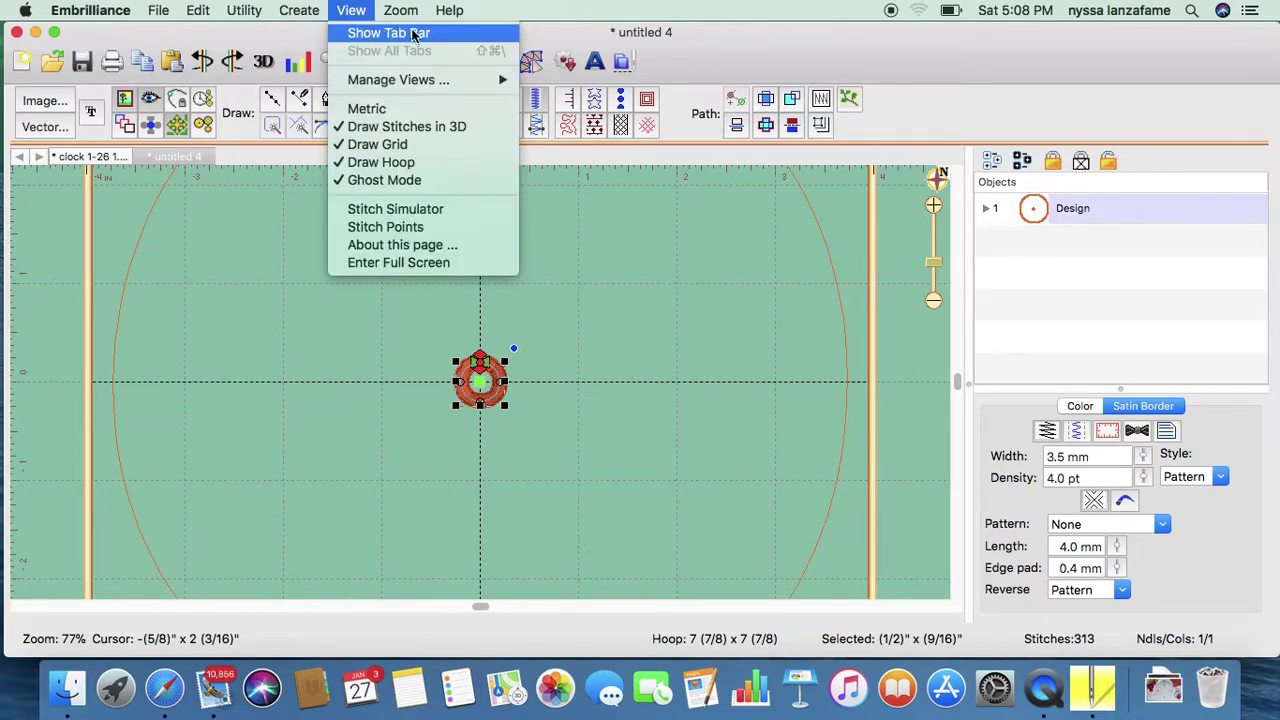
{"action": "mouse_move", "coordinate": [400, 12]}
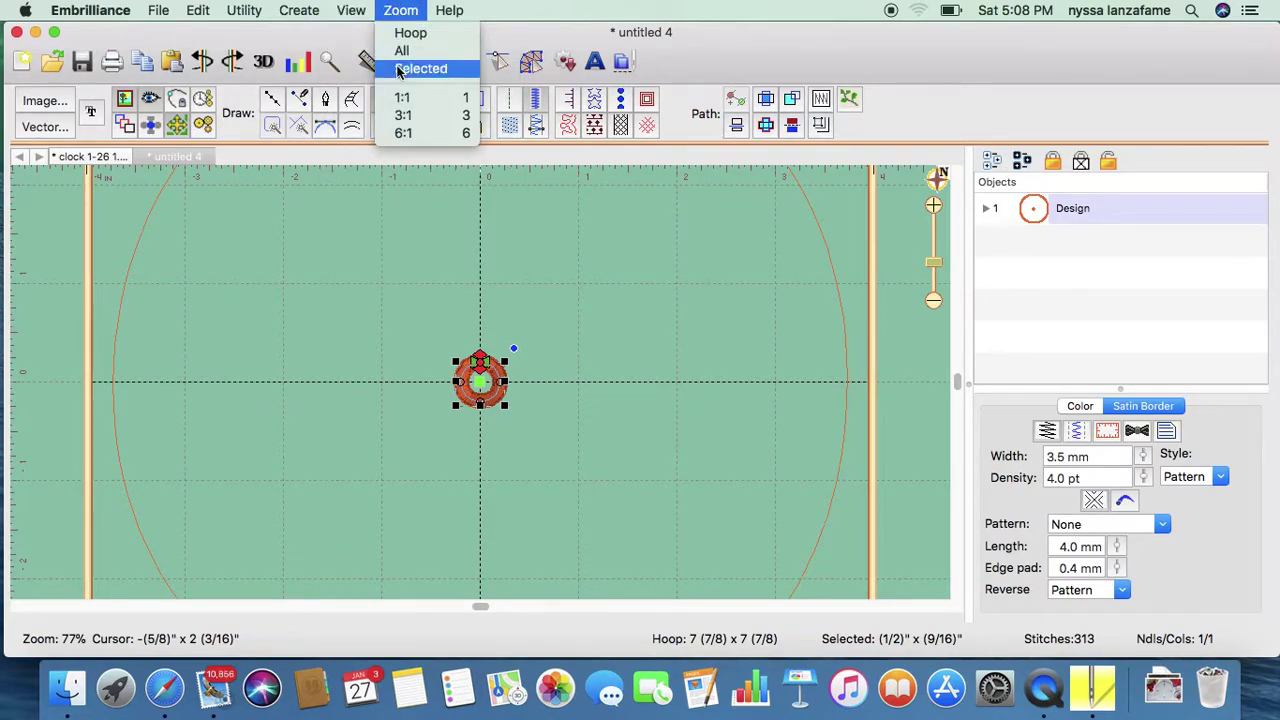
{"action": "left_click", "coordinate": [392, 100]}
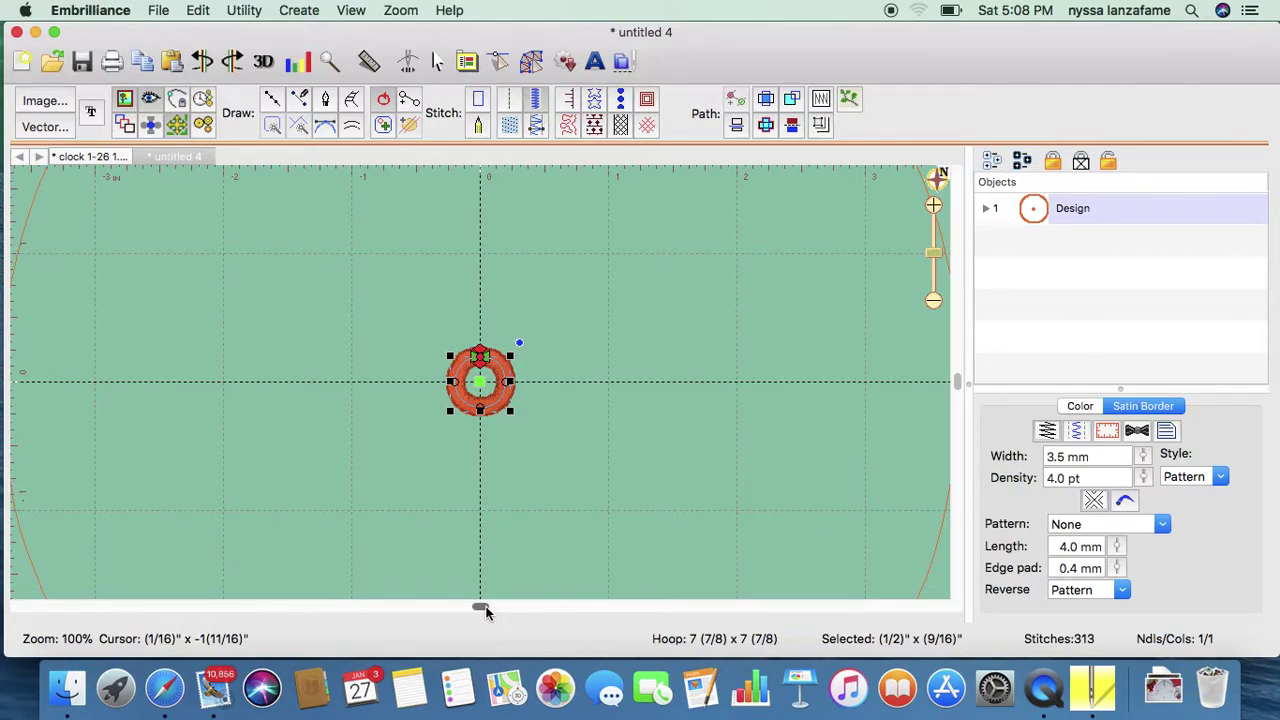
{"action": "left_click", "coordinate": [937, 253]}
{"action": "left_click_drag", "start_coordinate": [937, 253], "coordinate": [937, 278]}
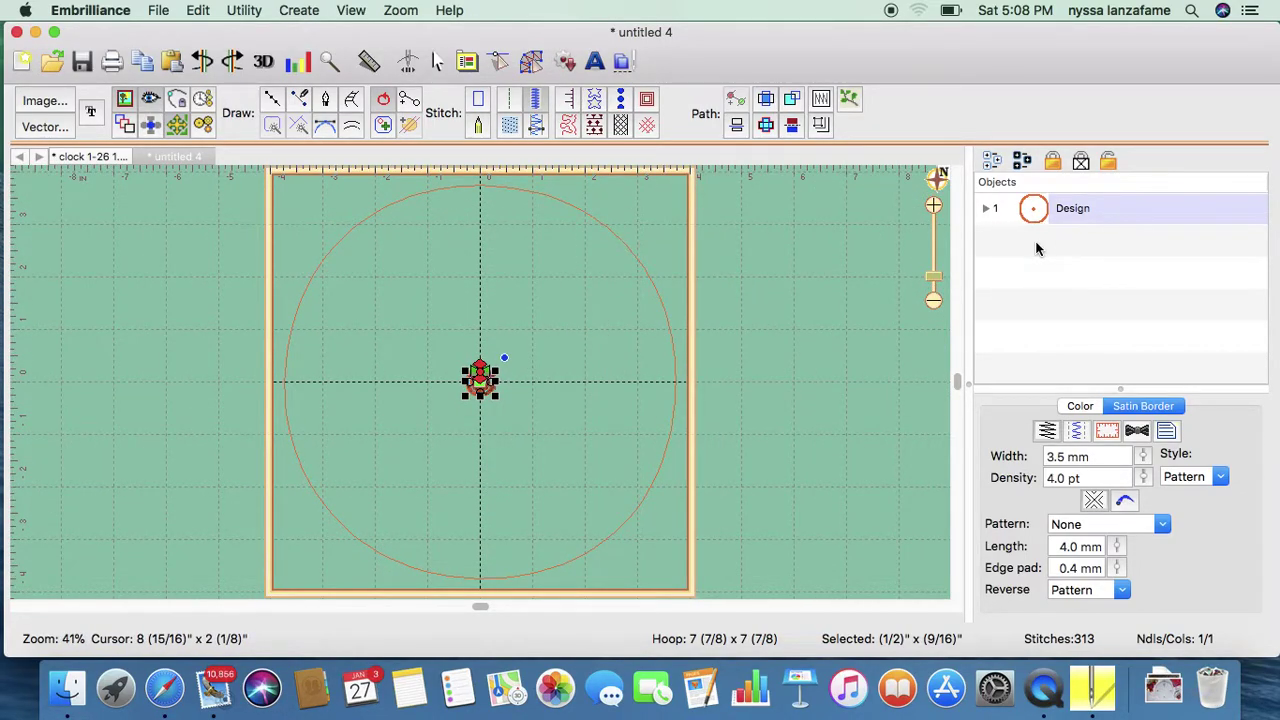
{"action": "left_click", "coordinate": [596, 63]}
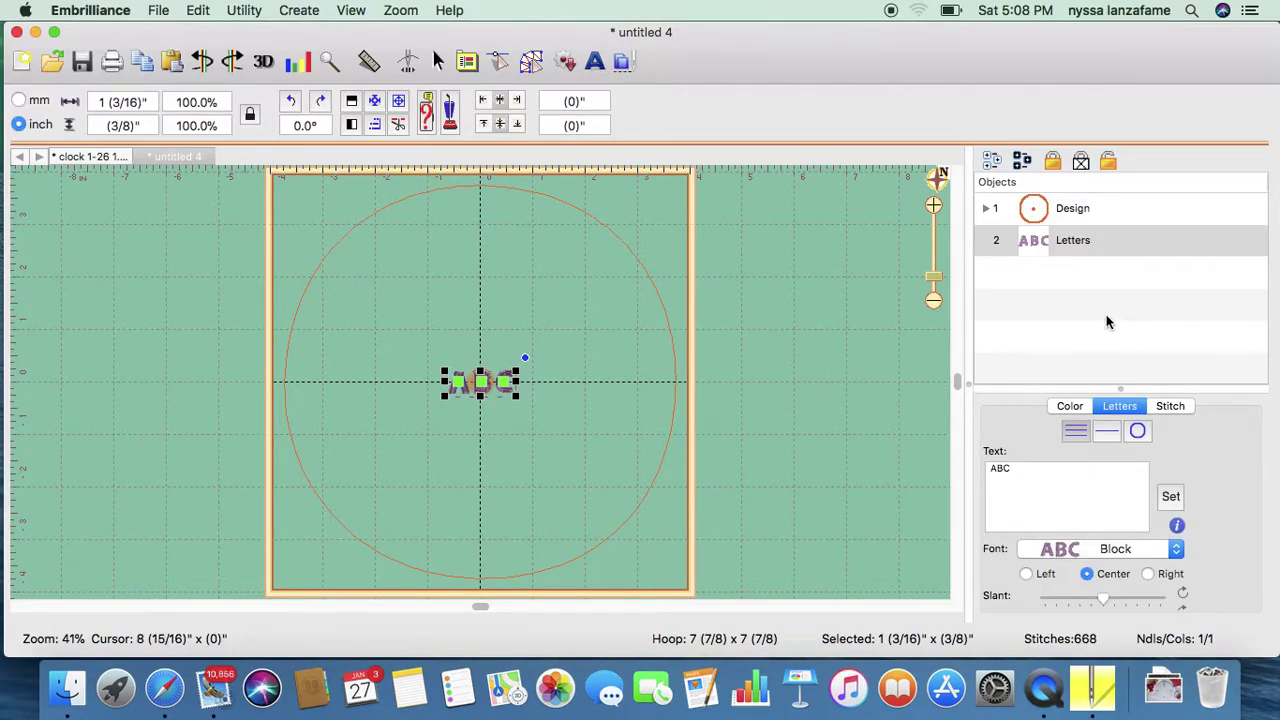
Set the lettering font to Old English
{"action": "left_click", "coordinate": [1176, 549]}
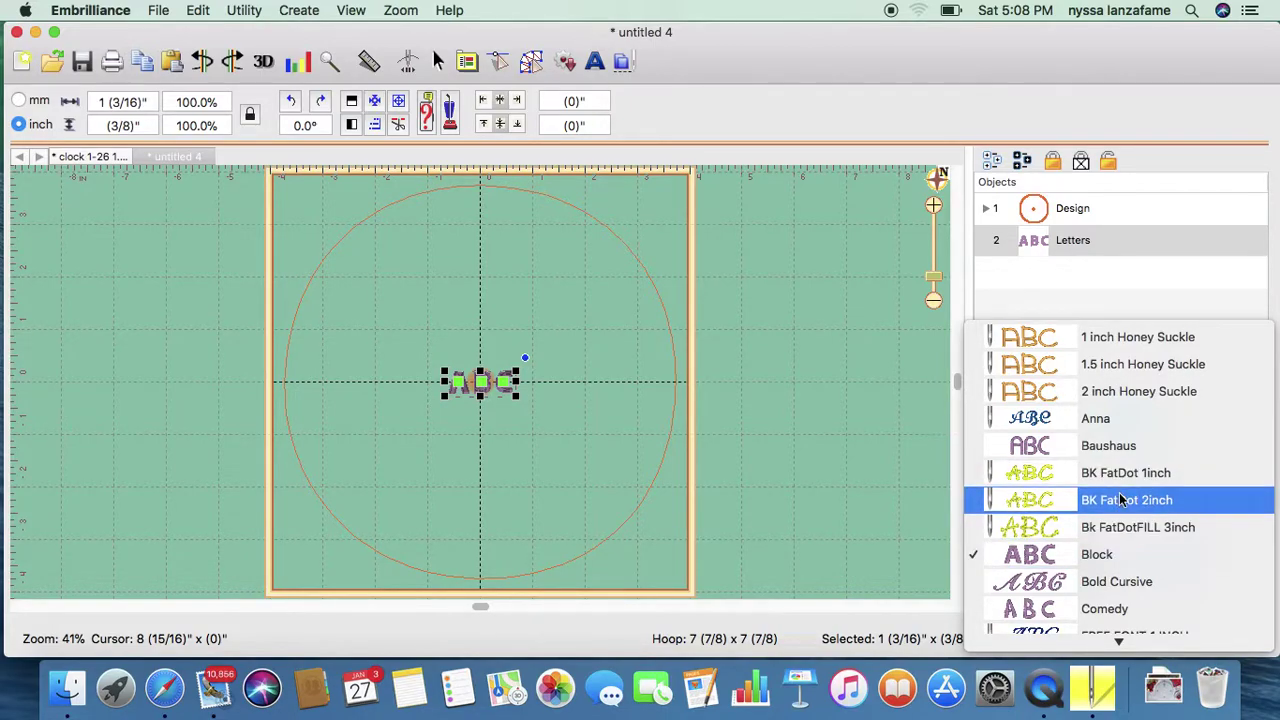
{"action": "scroll", "coordinate": [1115, 503], "scroll_direction": "down", "scroll_amount": 3}
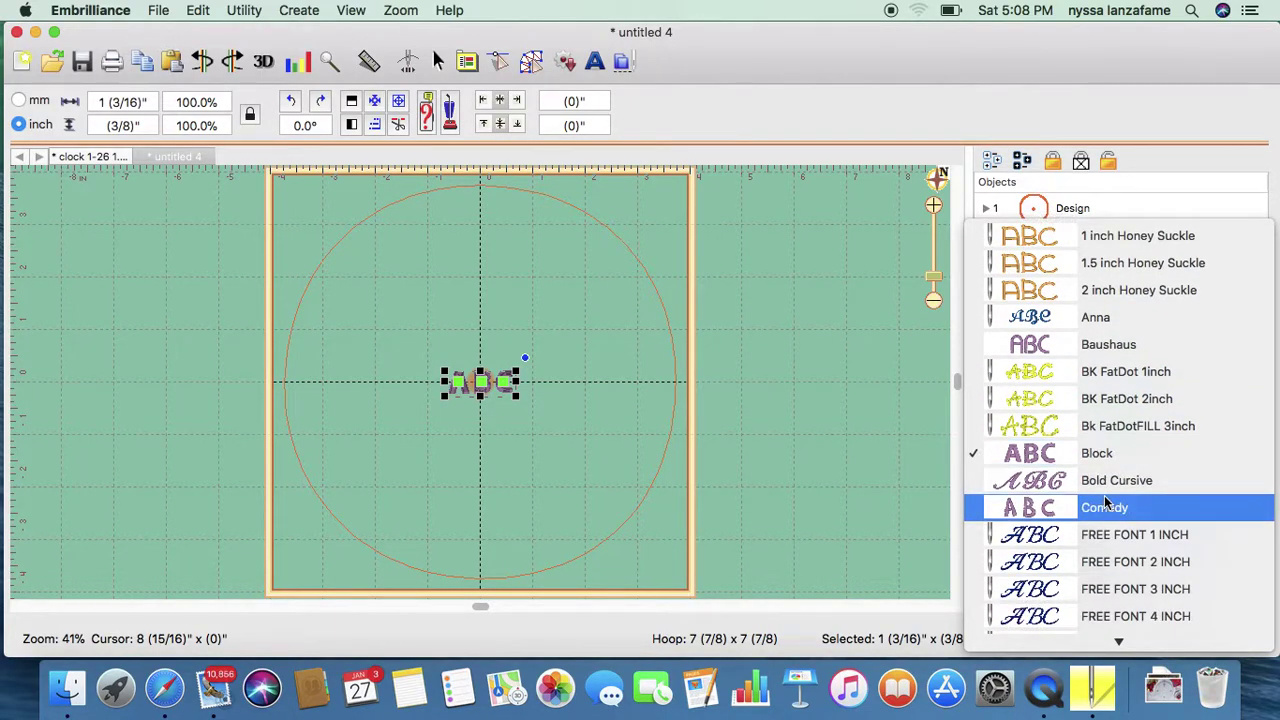
{"action": "scroll", "coordinate": [1135, 512], "scroll_direction": "down", "scroll_amount": 5}
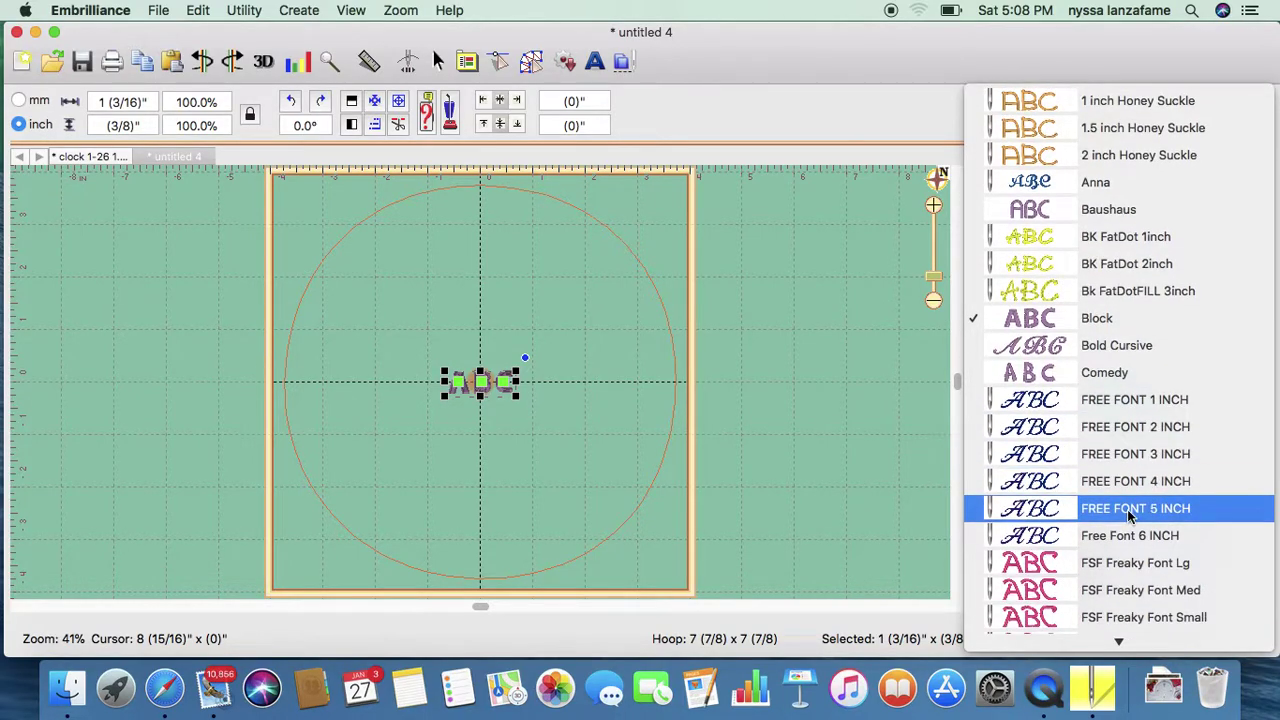
{"action": "scroll", "coordinate": [1120, 502], "scroll_direction": "down", "scroll_amount": 10}
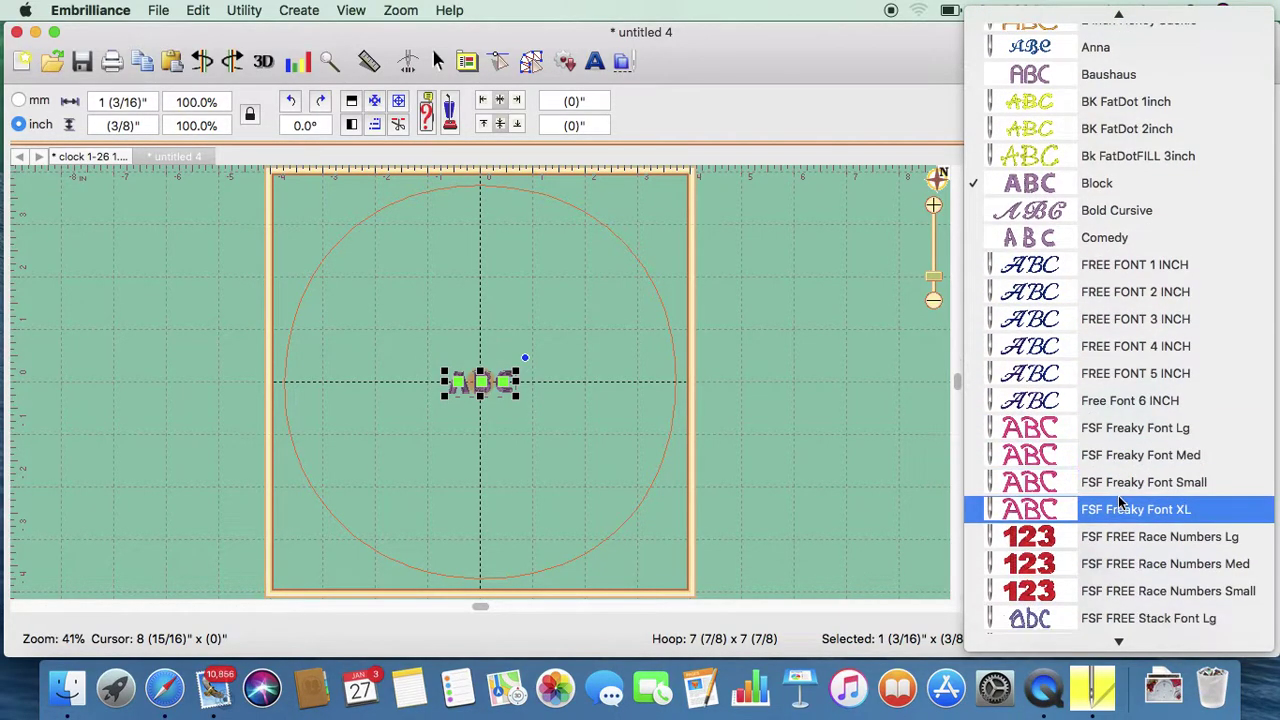
{"action": "scroll", "coordinate": [1118, 502], "scroll_direction": "down", "scroll_amount": 2}
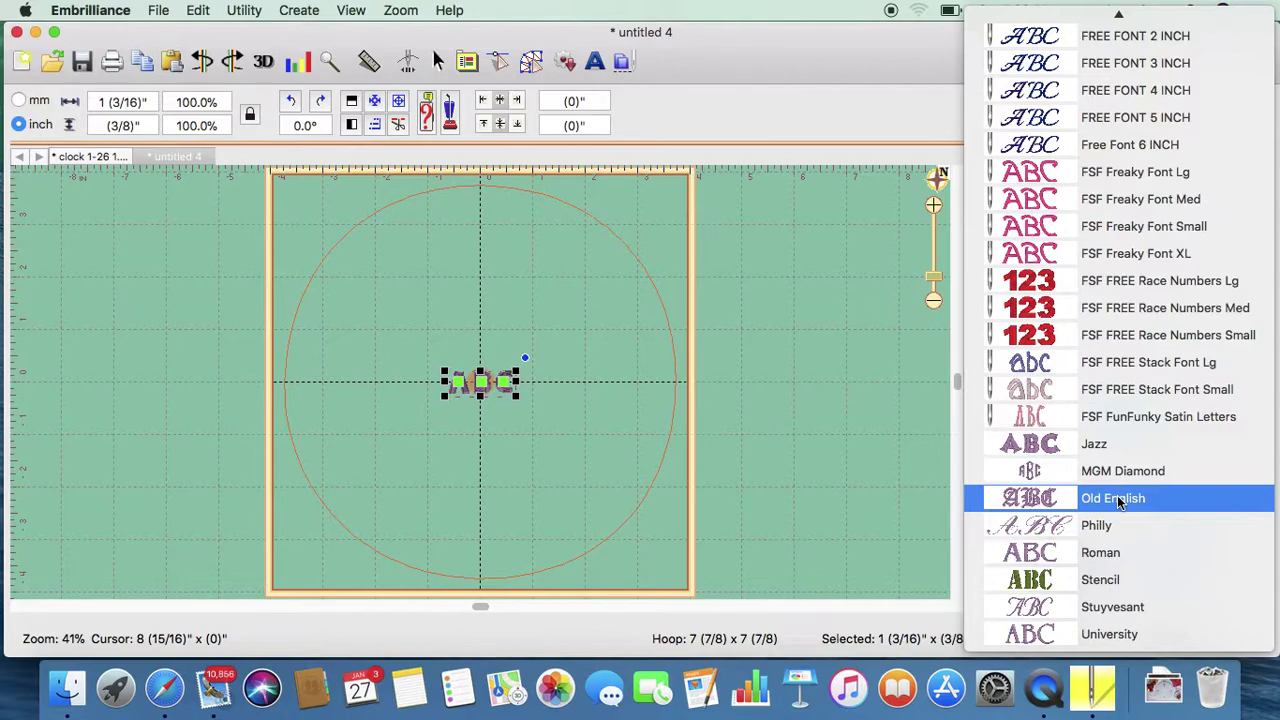
{"action": "left_click", "coordinate": [1118, 500]}
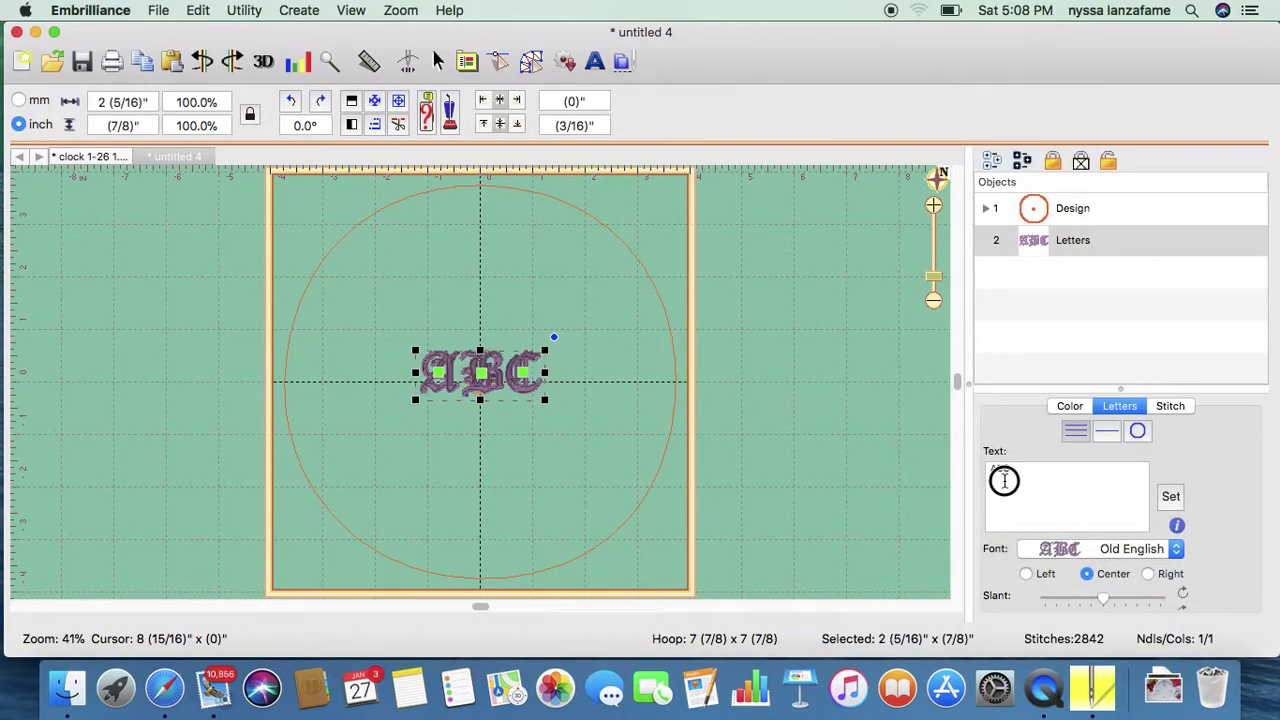
{"action": "left_click_drag", "start_coordinate": [988, 470], "coordinate": [1016, 469]}
{"action": "type", "text": "1 2 3 4 5 6 7 8 9 10 11 12"}
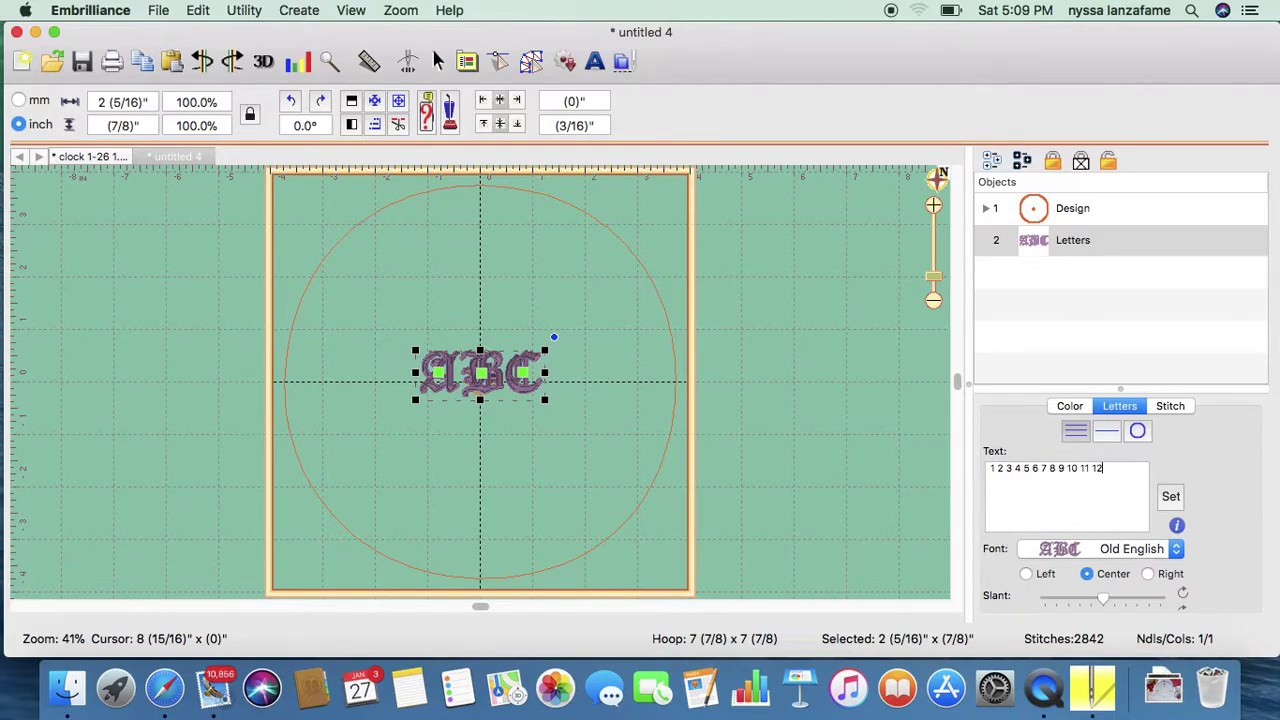
{"action": "left_click", "coordinate": [1172, 497]}
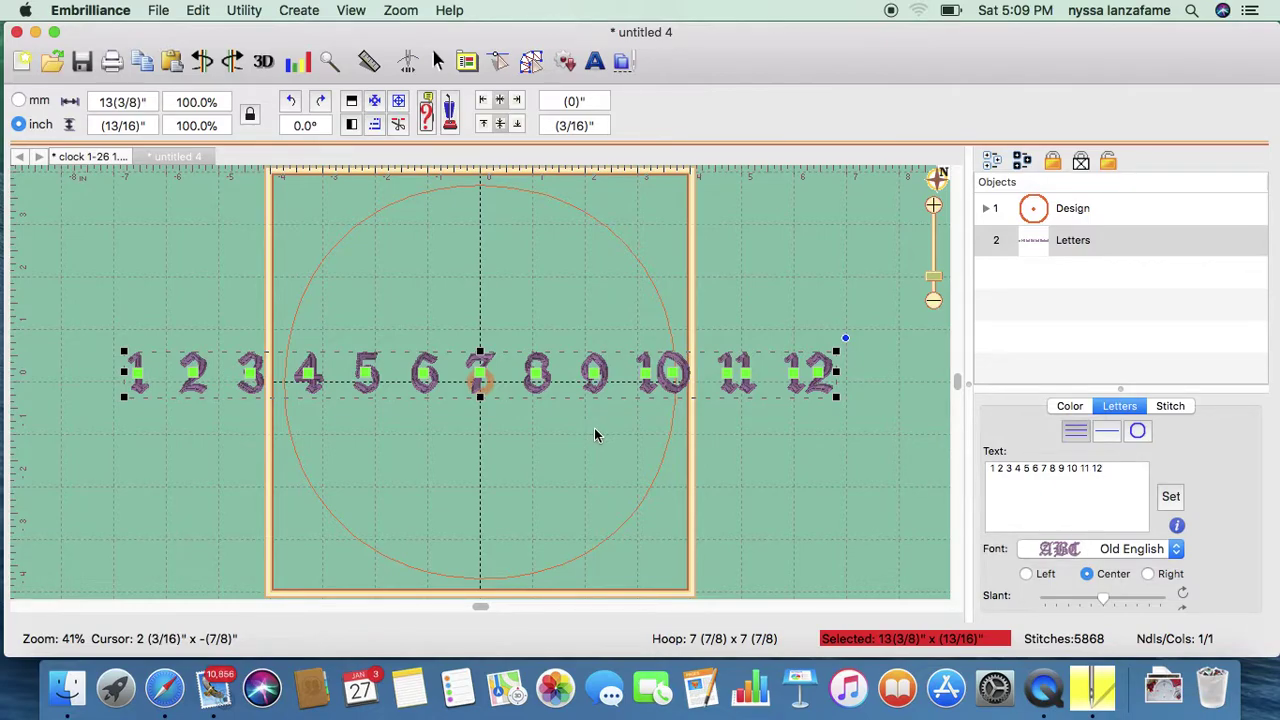
Change the font of the clock numbers to Stuyvesant
{"action": "left_click", "coordinate": [1128, 550]}
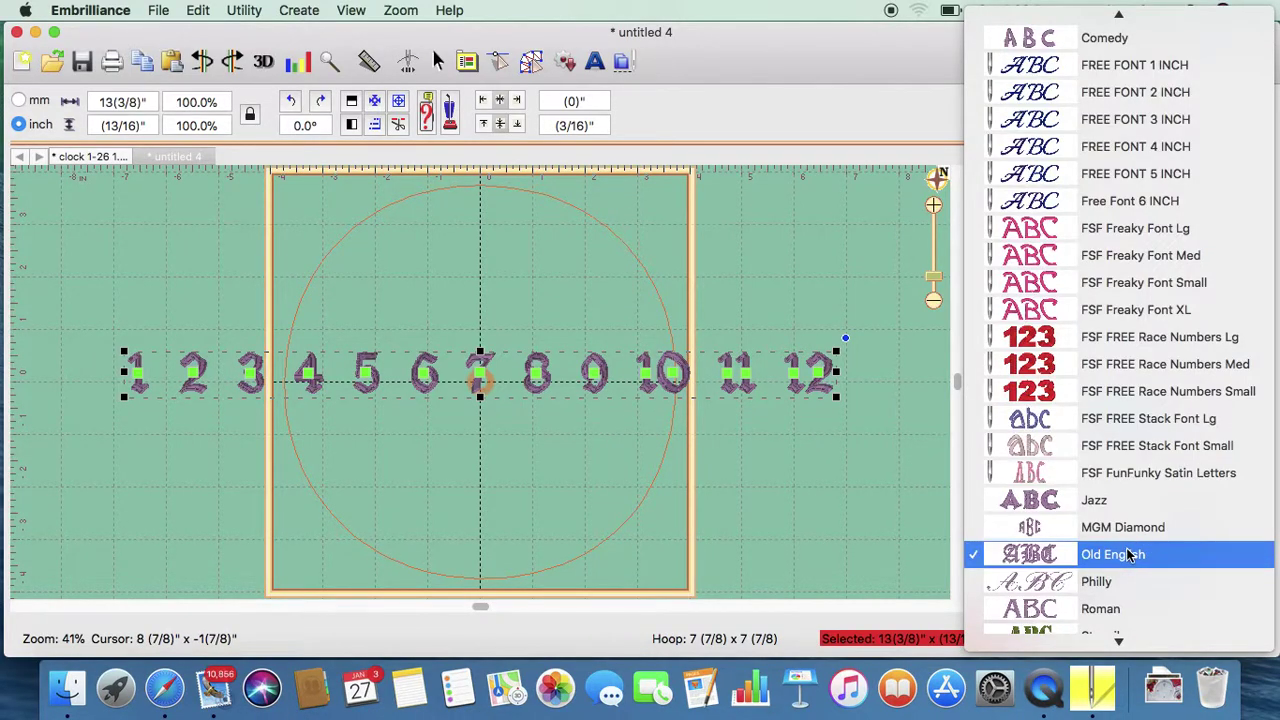
{"action": "scroll", "coordinate": [1113, 525], "scroll_direction": "down", "scroll_amount": 2}
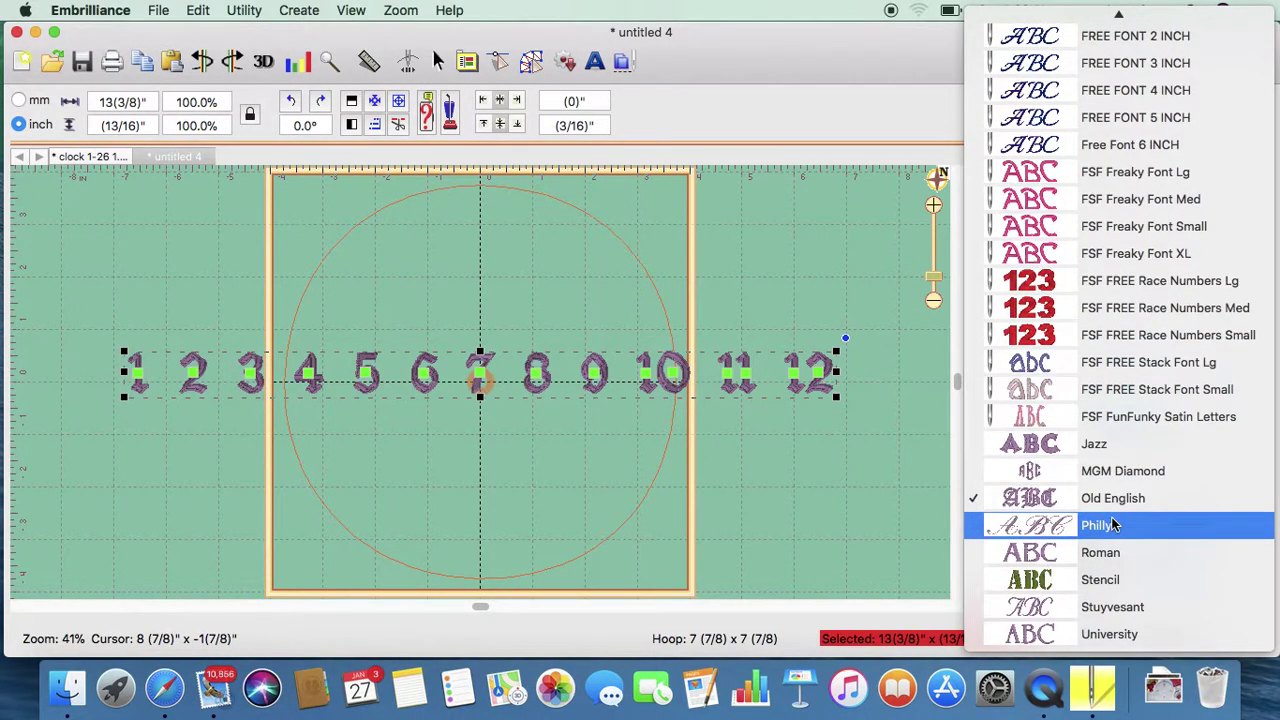
{"action": "left_click", "coordinate": [1137, 607]}
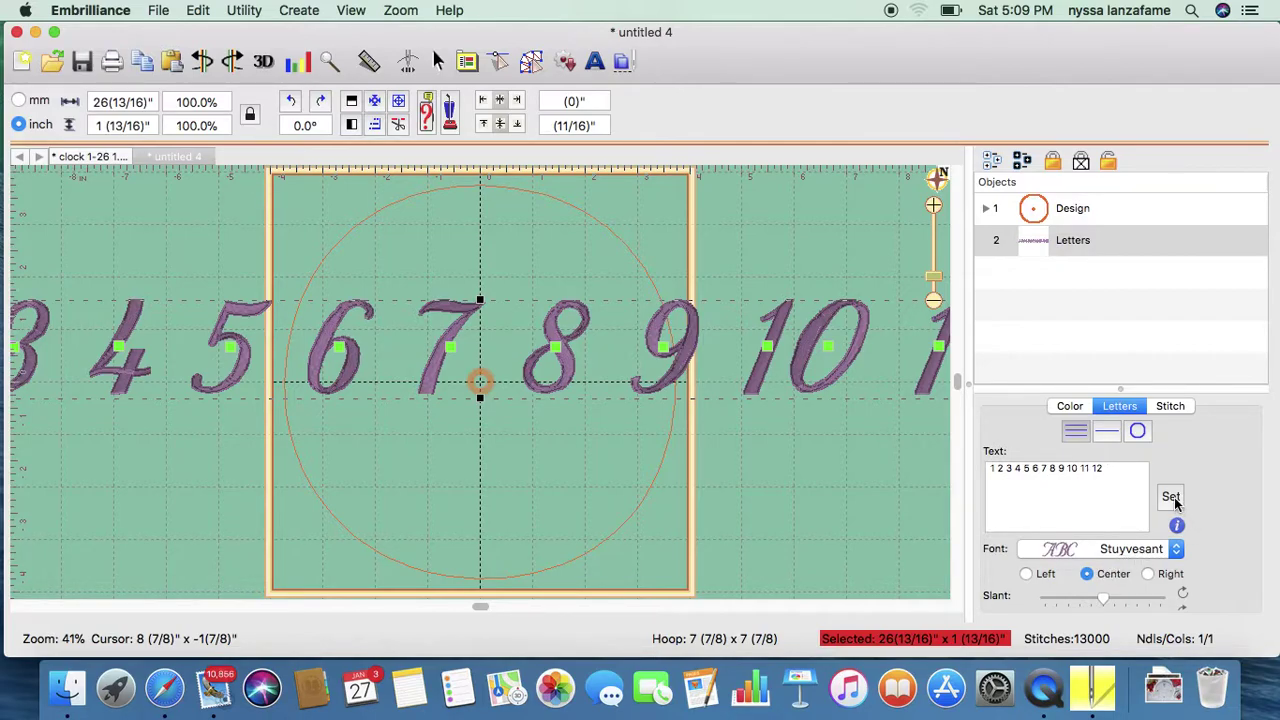
{"action": "left_click", "coordinate": [800, 460]}
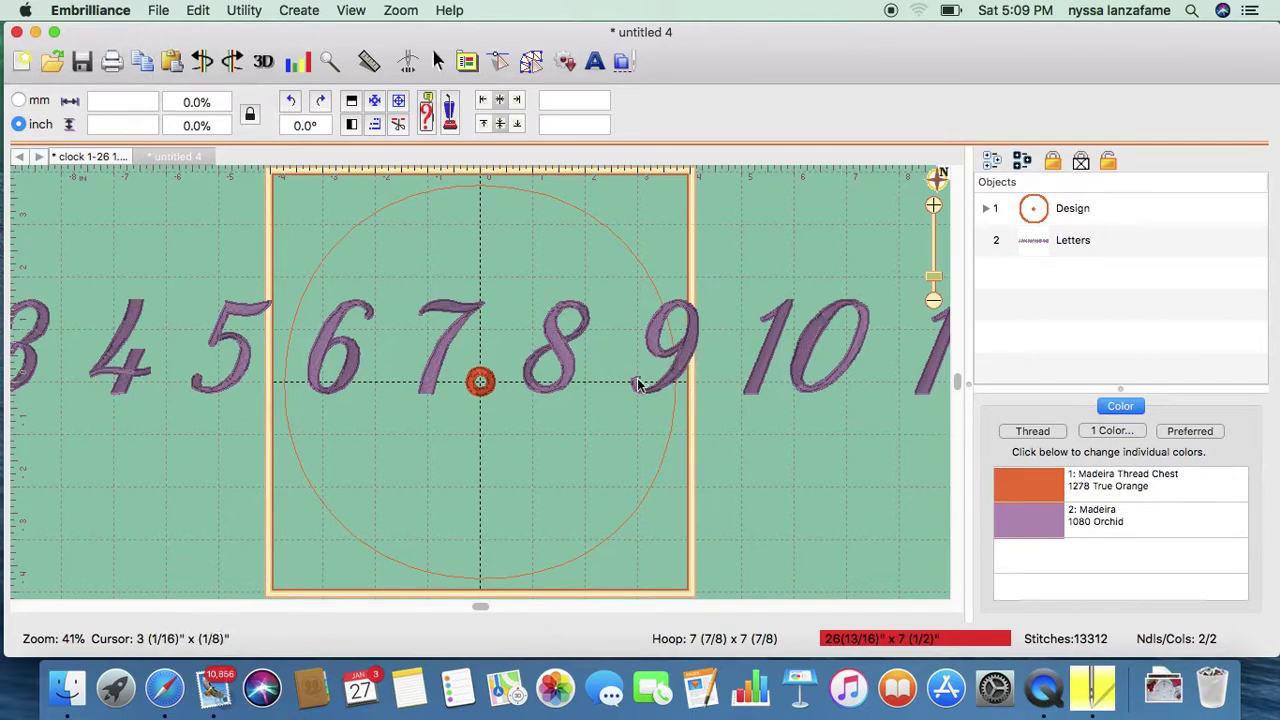
Shift the numeral 7 slightly down and enlarge it to about 1 1/2 by 2 1/8 inches
{"action": "left_click", "coordinate": [448, 346]}
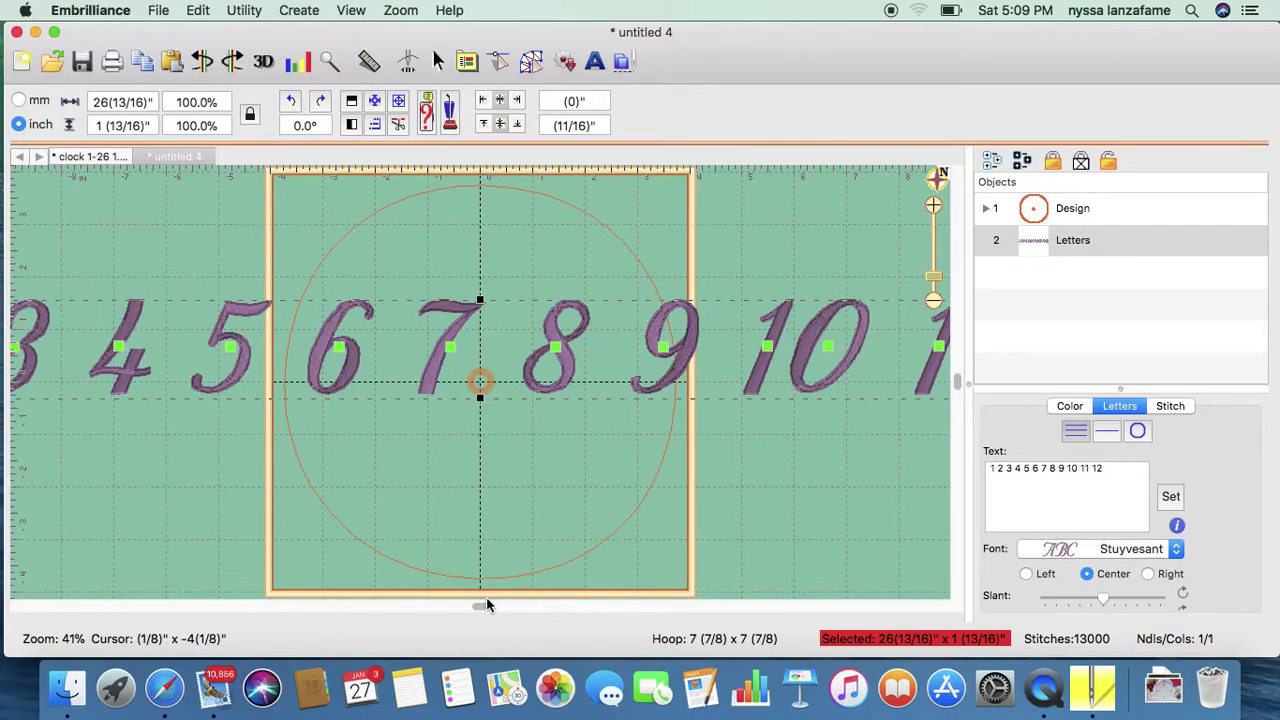
{"action": "left_click_drag", "start_coordinate": [480, 606], "coordinate": [386, 518]}
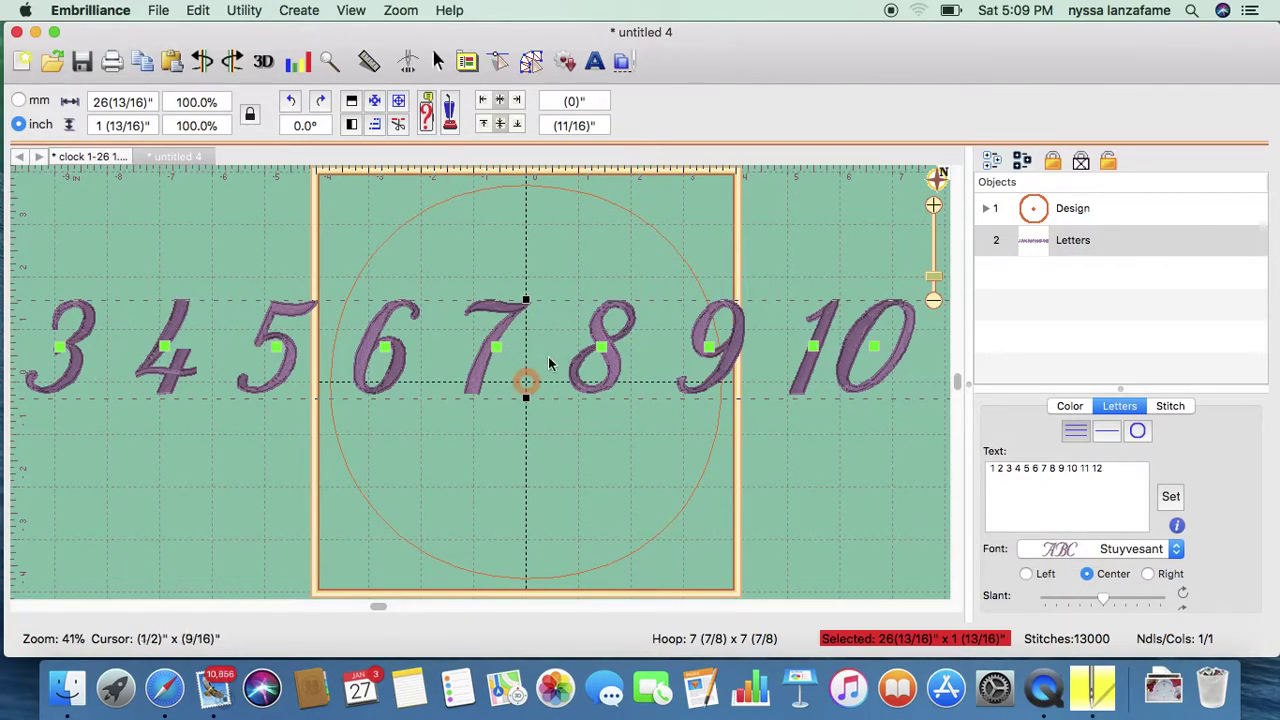
{"action": "mouse_move", "coordinate": [491, 355]}
{"action": "left_mouse_down"}
{"action": "mouse_move", "coordinate": [497, 297]}
{"action": "mouse_move", "coordinate": [497, 375]}
{"action": "left_mouse_up"}
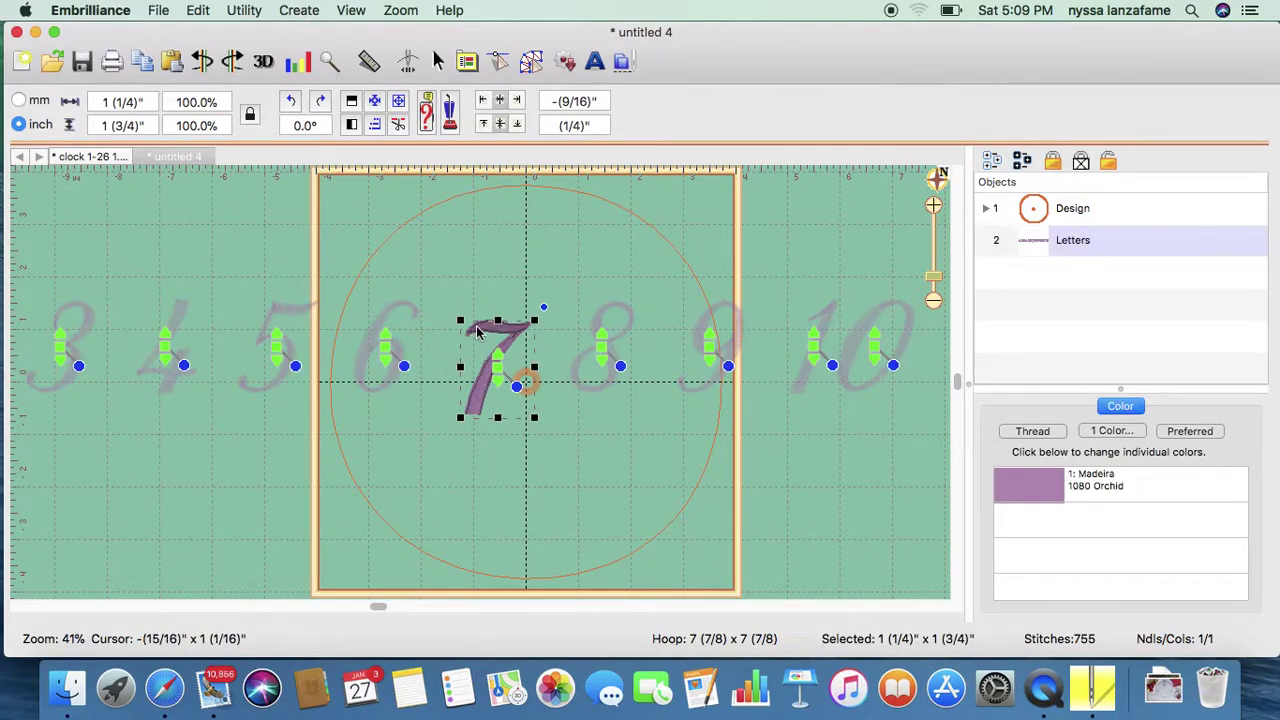
{"action": "mouse_move", "coordinate": [459, 318]}
{"action": "left_mouse_down"}
{"action": "mouse_move", "coordinate": [443, 291]}
{"action": "mouse_move", "coordinate": [460, 306]}
{"action": "left_mouse_up"}
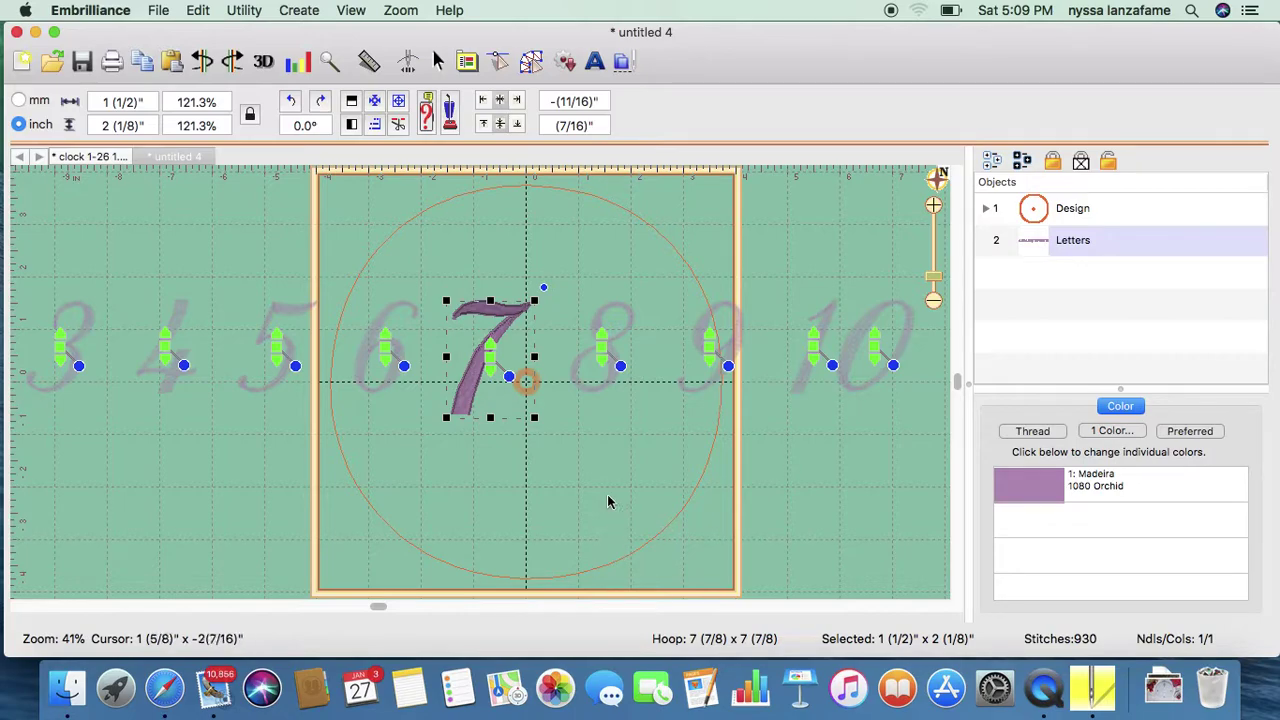
{"action": "left_click", "coordinate": [563, 443]}
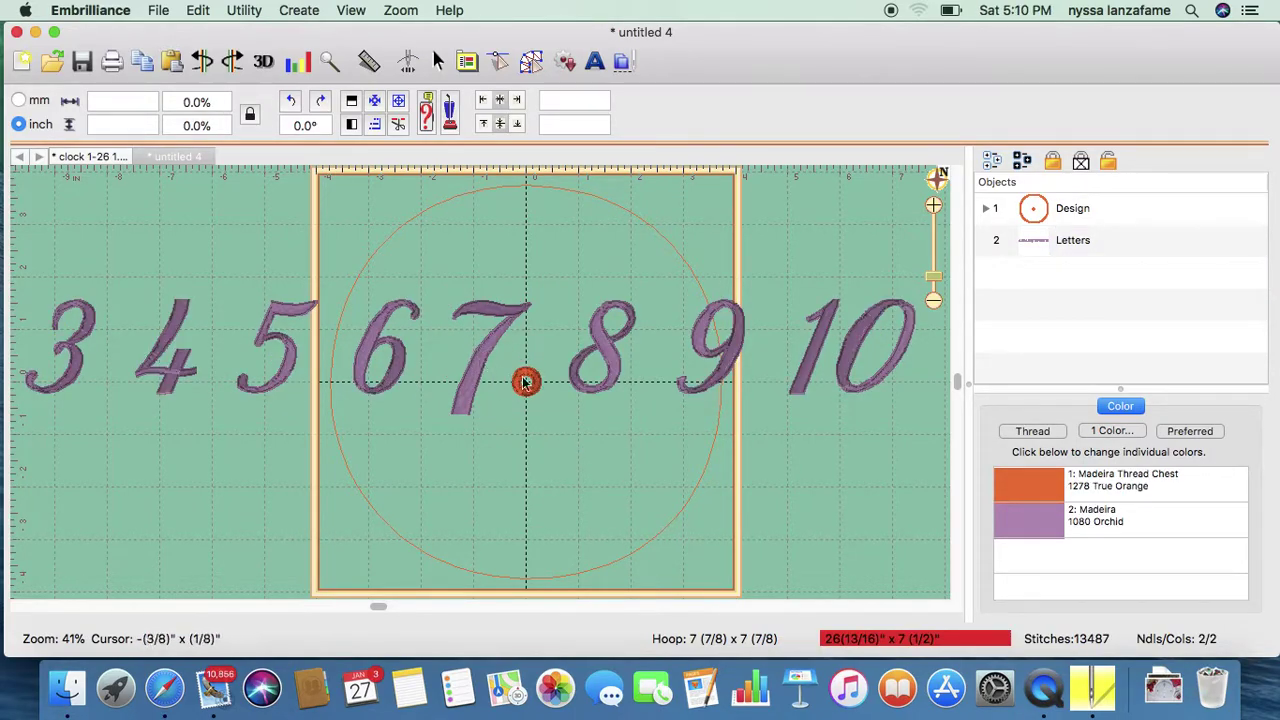
Move the numeral 6 to the six o'clock position, about 3 inches below the clock's center
{"action": "left_click_drag", "start_coordinate": [400, 372], "coordinate": [530, 542]}
{"action": "left_click", "coordinate": [408, 370]}
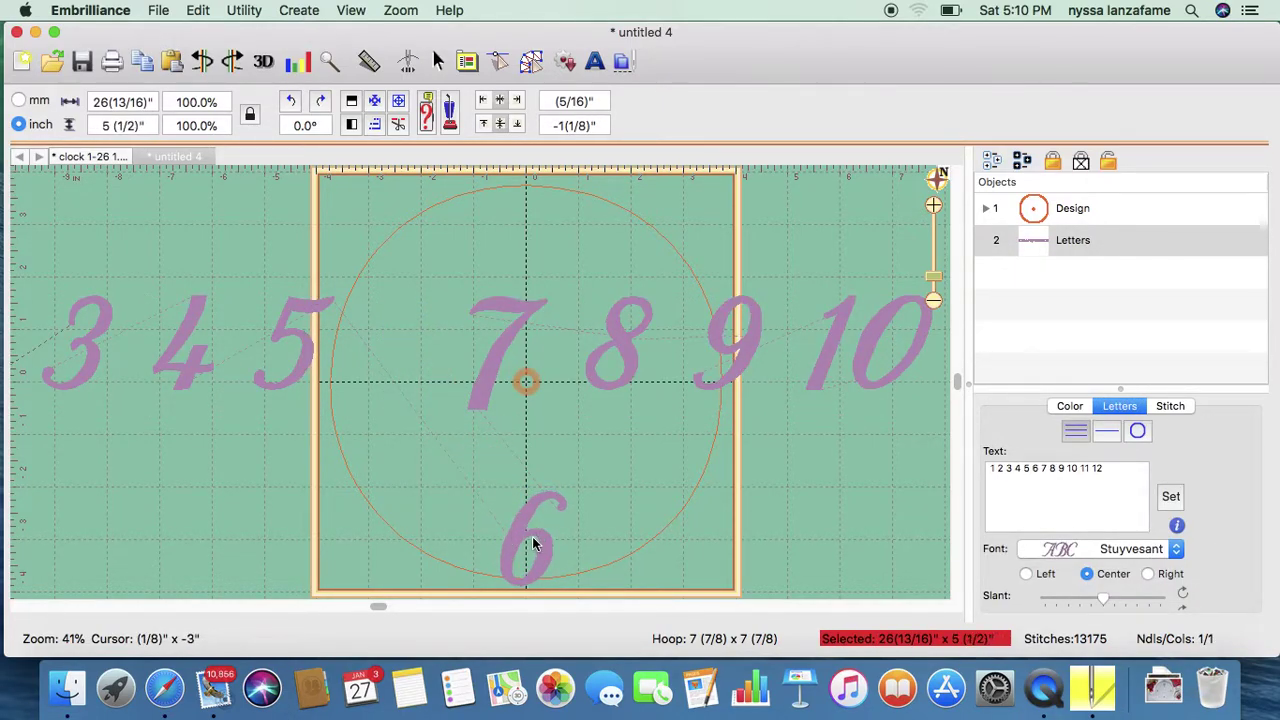
{"action": "left_click", "coordinate": [530, 542]}
Place the 3 and the 9 at the three and nine o'clock positions, each about 3 5/16 inches from the vertical center line
{"action": "left_click_drag", "start_coordinate": [85, 347], "coordinate": [680, 415]}
{"action": "left_click_drag", "start_coordinate": [726, 353], "coordinate": [353, 380]}
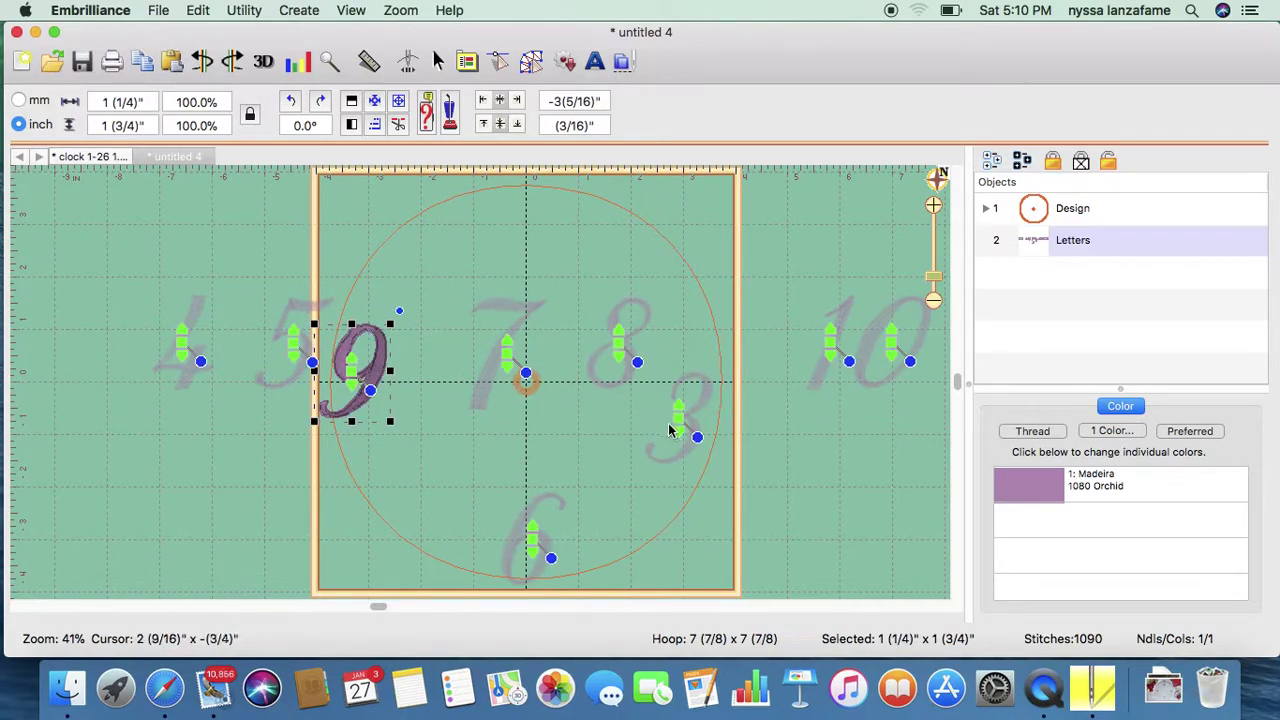
{"action": "left_click_drag", "start_coordinate": [684, 425], "coordinate": [705, 377]}
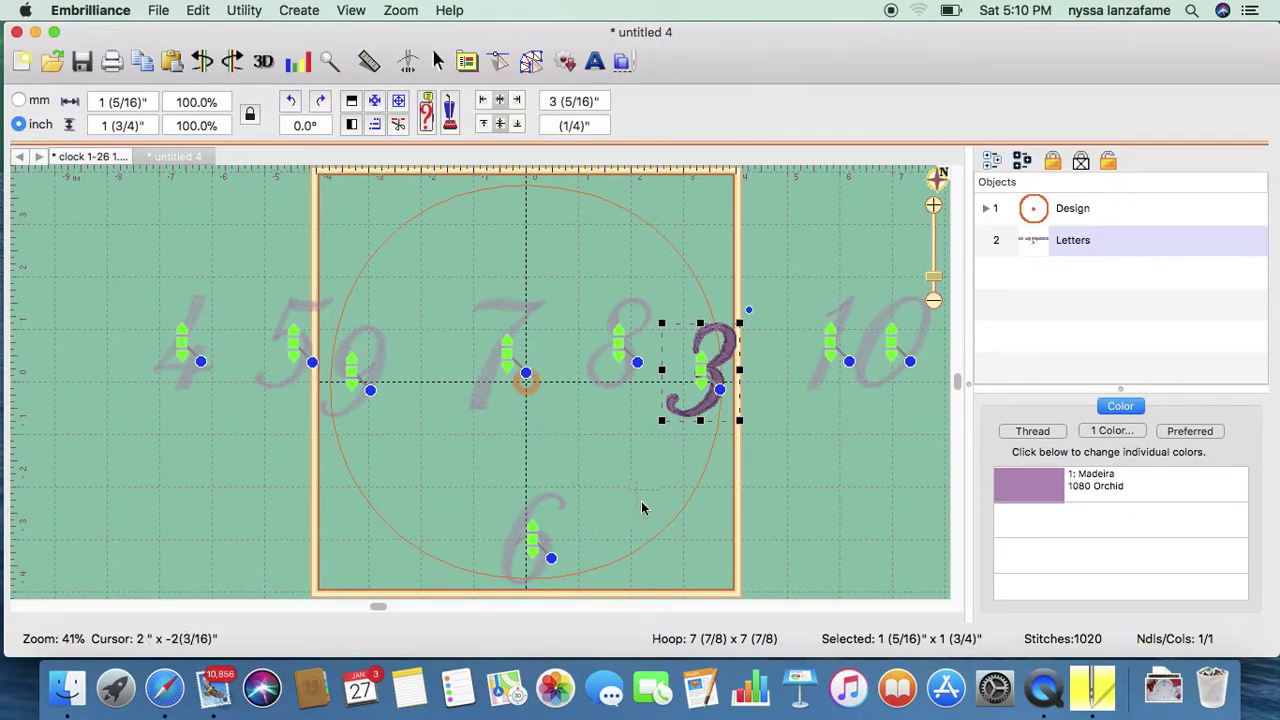
Move the digits 1 and 2 of the 12 to the twelve o'clock position, about 3 inches above the center
{"action": "left_click_drag", "start_coordinate": [386, 606], "coordinate": [1007, 592]}
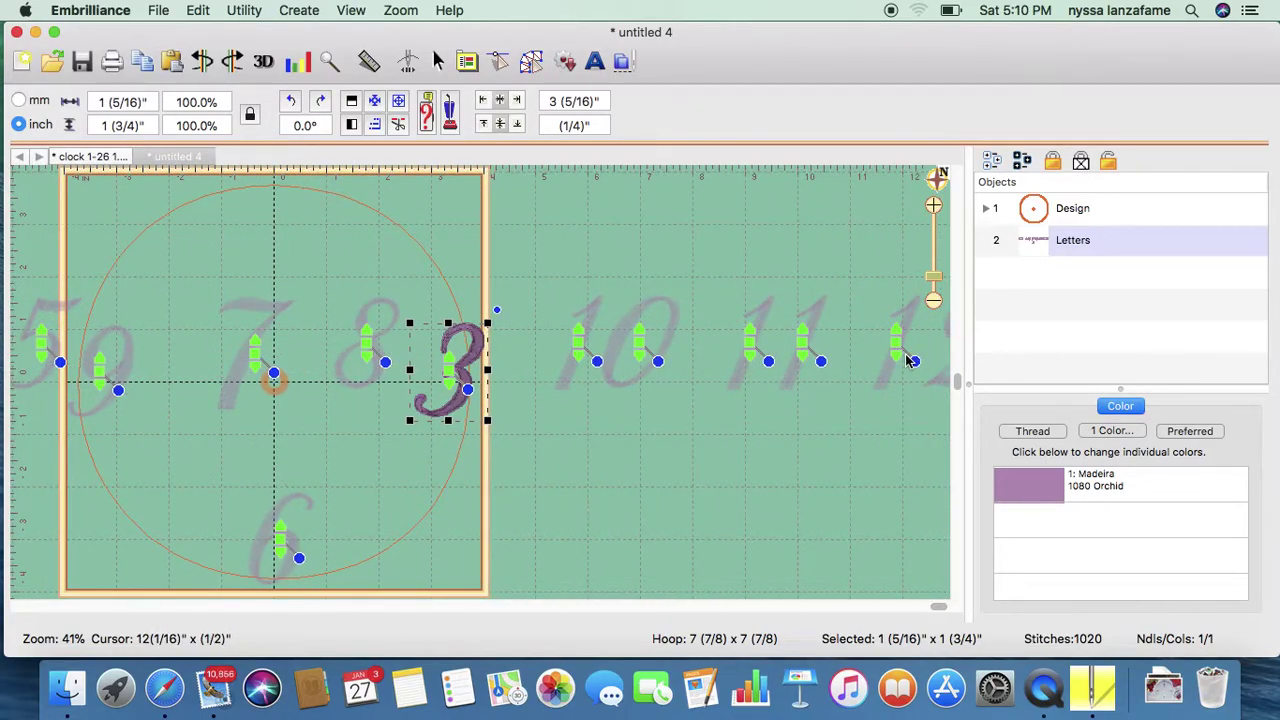
{"action": "left_click_drag", "start_coordinate": [900, 350], "coordinate": [236, 228]}
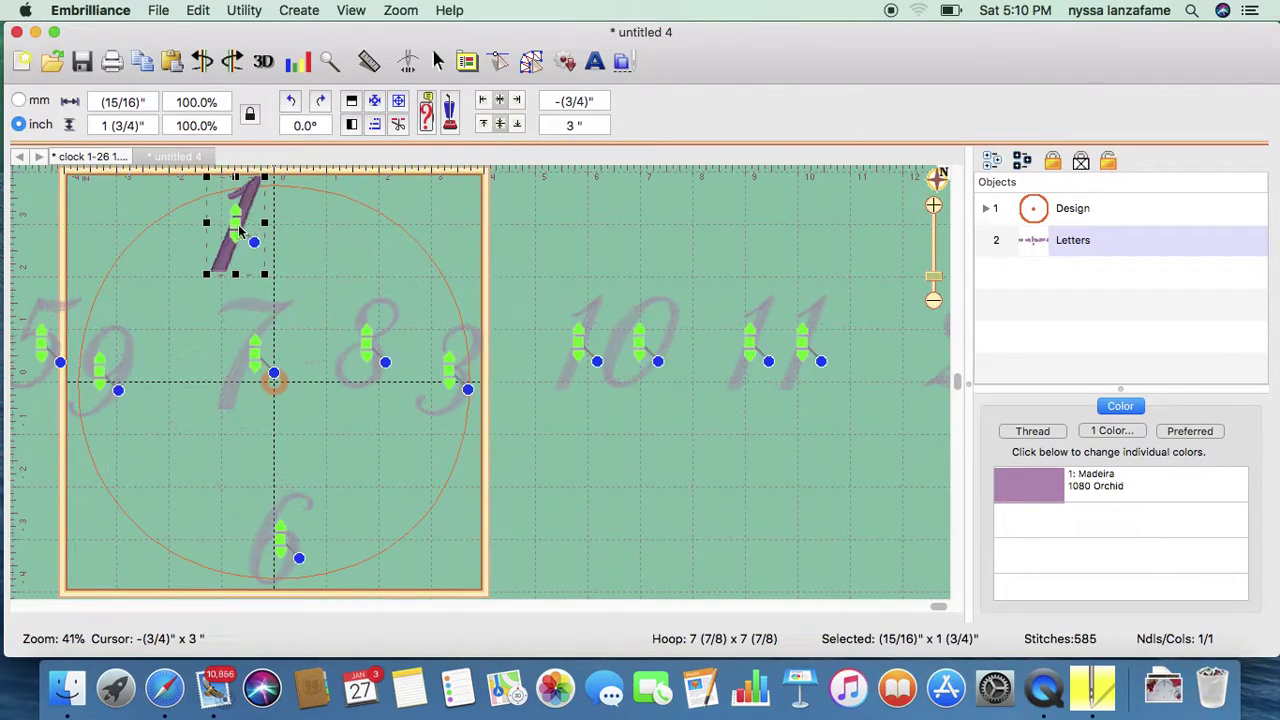
{"action": "left_click", "coordinate": [933, 285]}
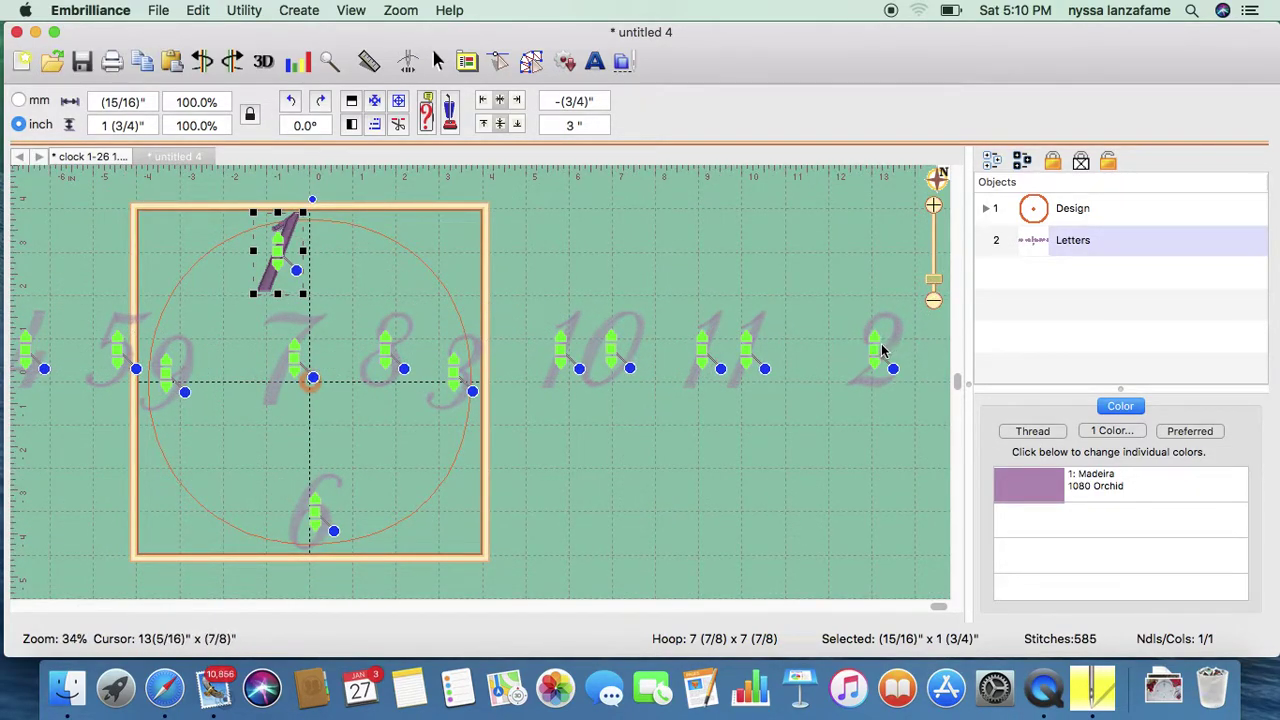
{"action": "left_click_drag", "start_coordinate": [877, 351], "coordinate": [320, 248]}
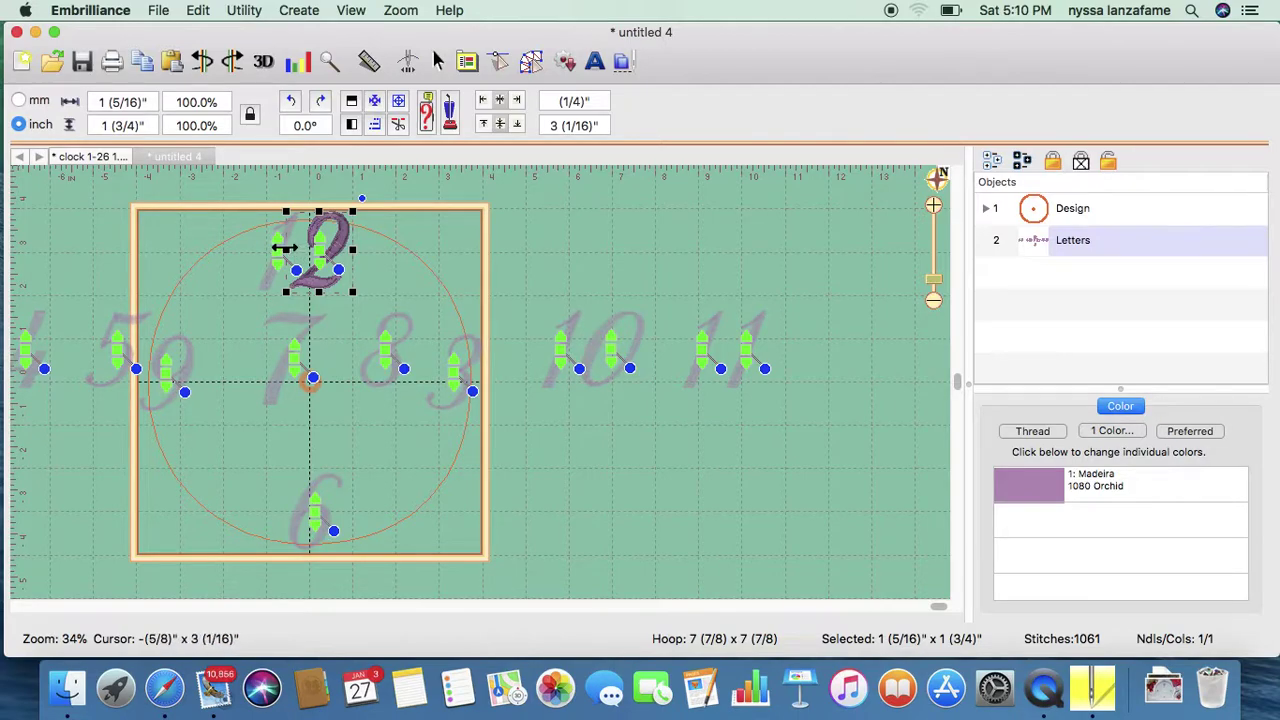
{"action": "left_click", "coordinate": [400, 244]}
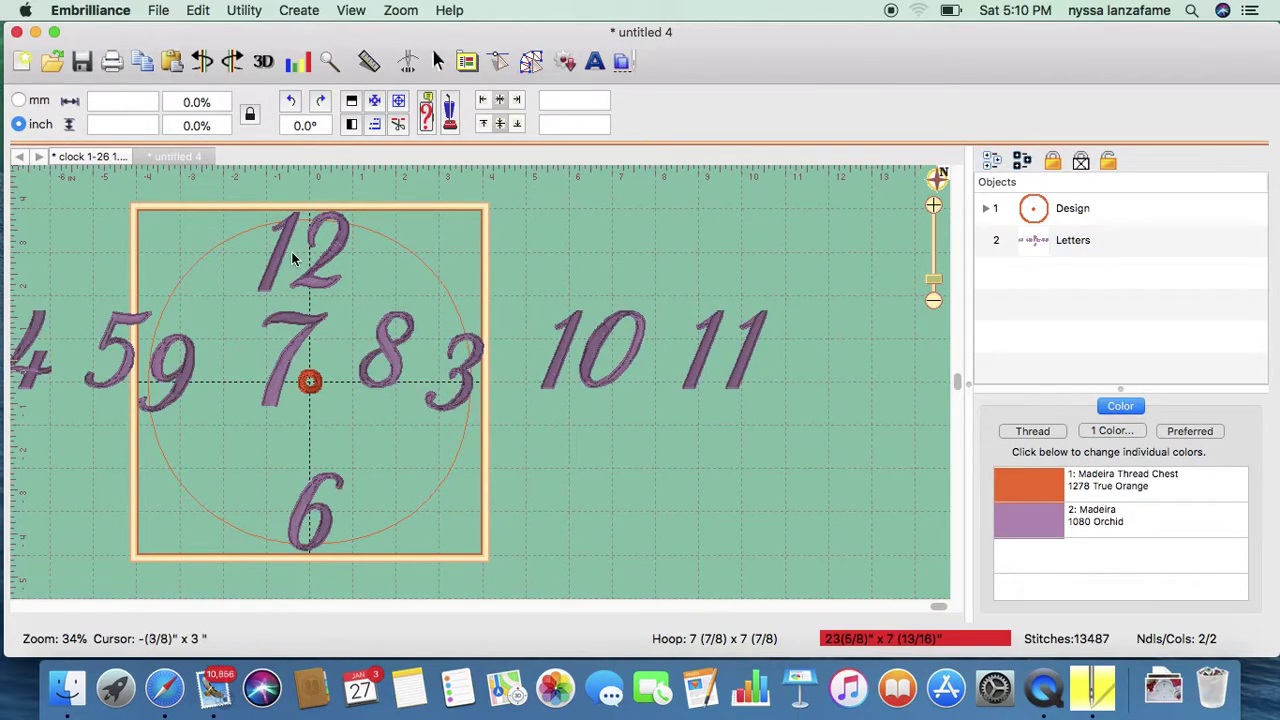
Nudge the 1 of the 12 closer to the 2, about 5/8 inch left of the vertical center line
{"action": "left_click", "coordinate": [281, 258]}
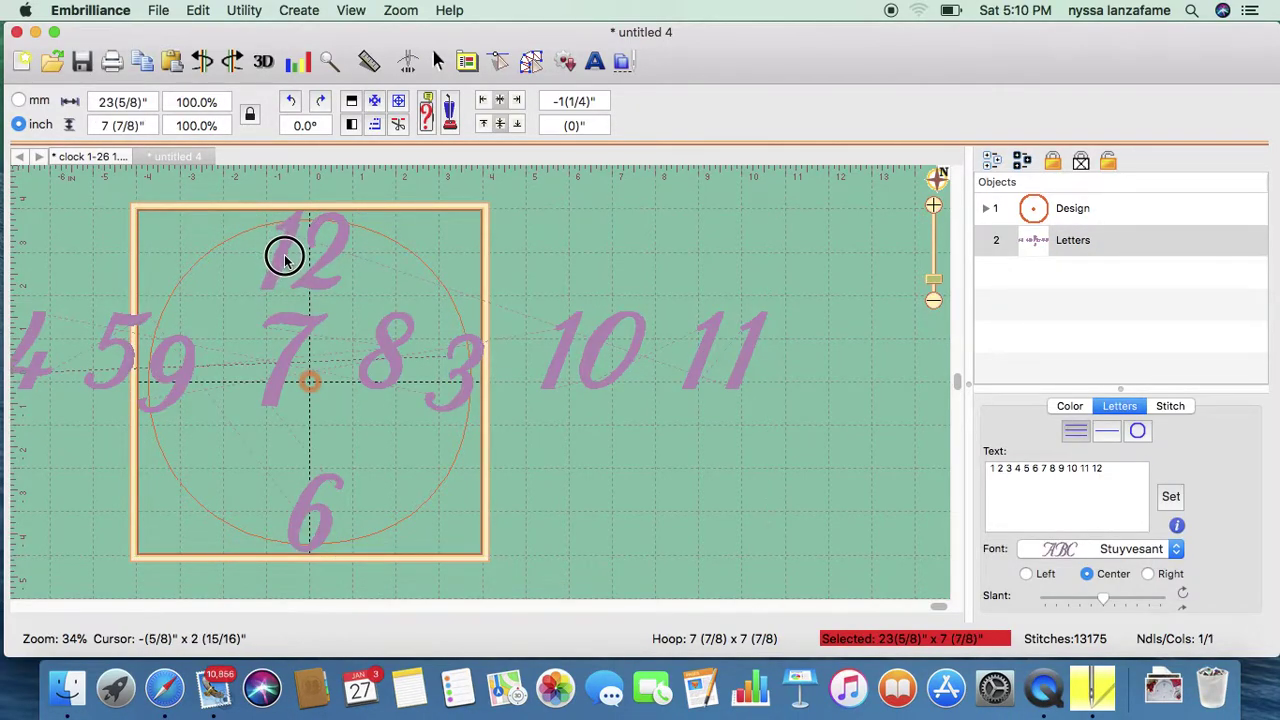
{"action": "left_click", "coordinate": [286, 258]}
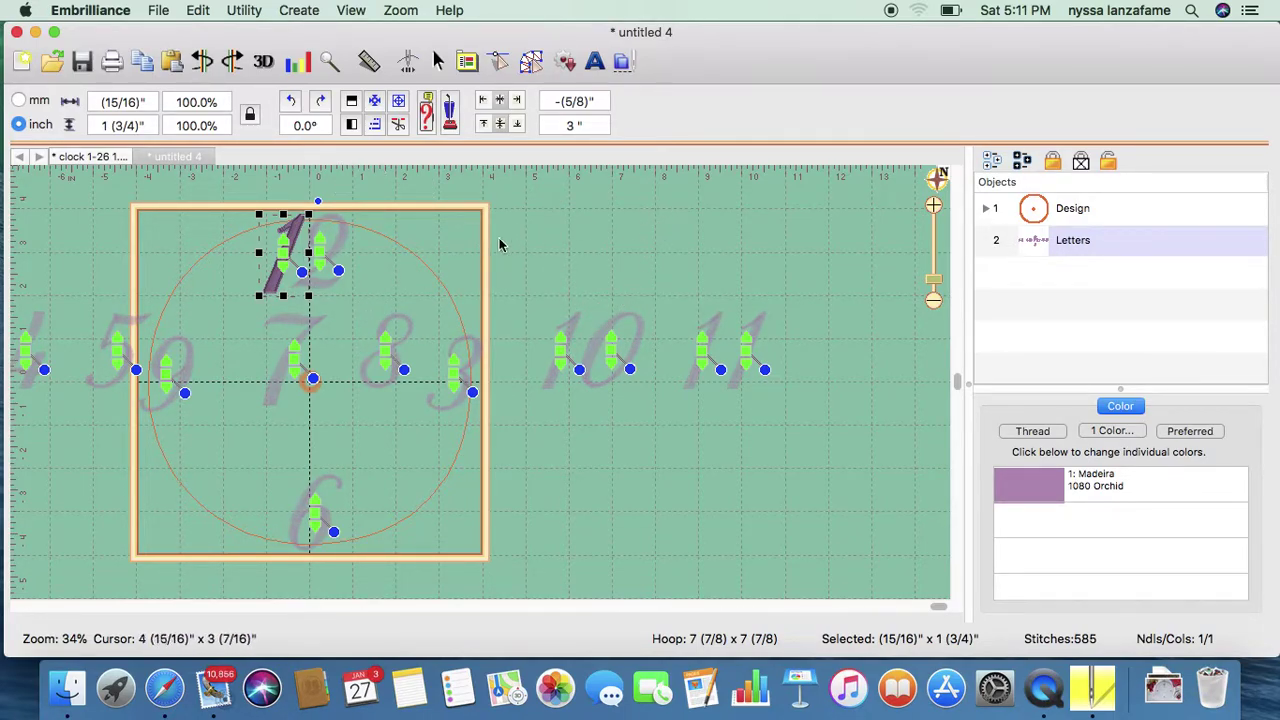
{"action": "left_click", "coordinate": [436, 262]}
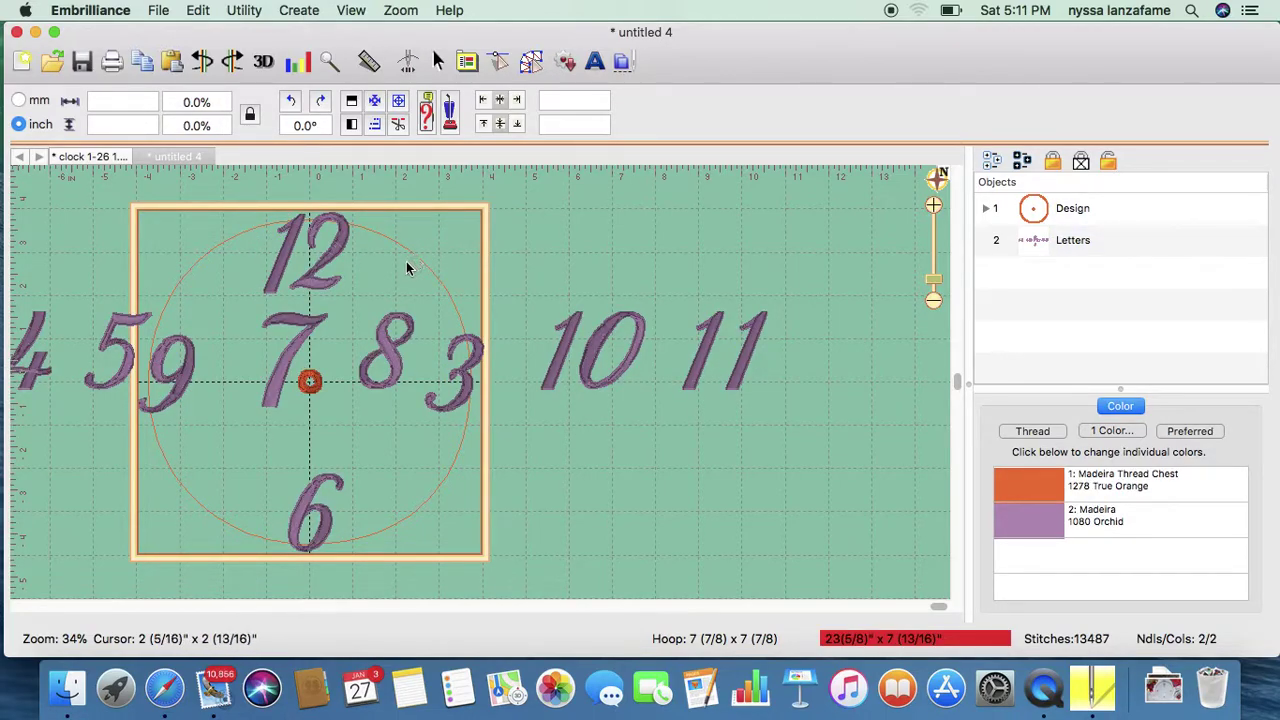
Move the numeral 7 to the lower-left part of the clock face, beside the 6
{"action": "left_click", "coordinate": [301, 356]}
{"action": "left_click_drag", "start_coordinate": [292, 365], "coordinate": [220, 503]}
{"action": "left_click", "coordinate": [317, 346]}
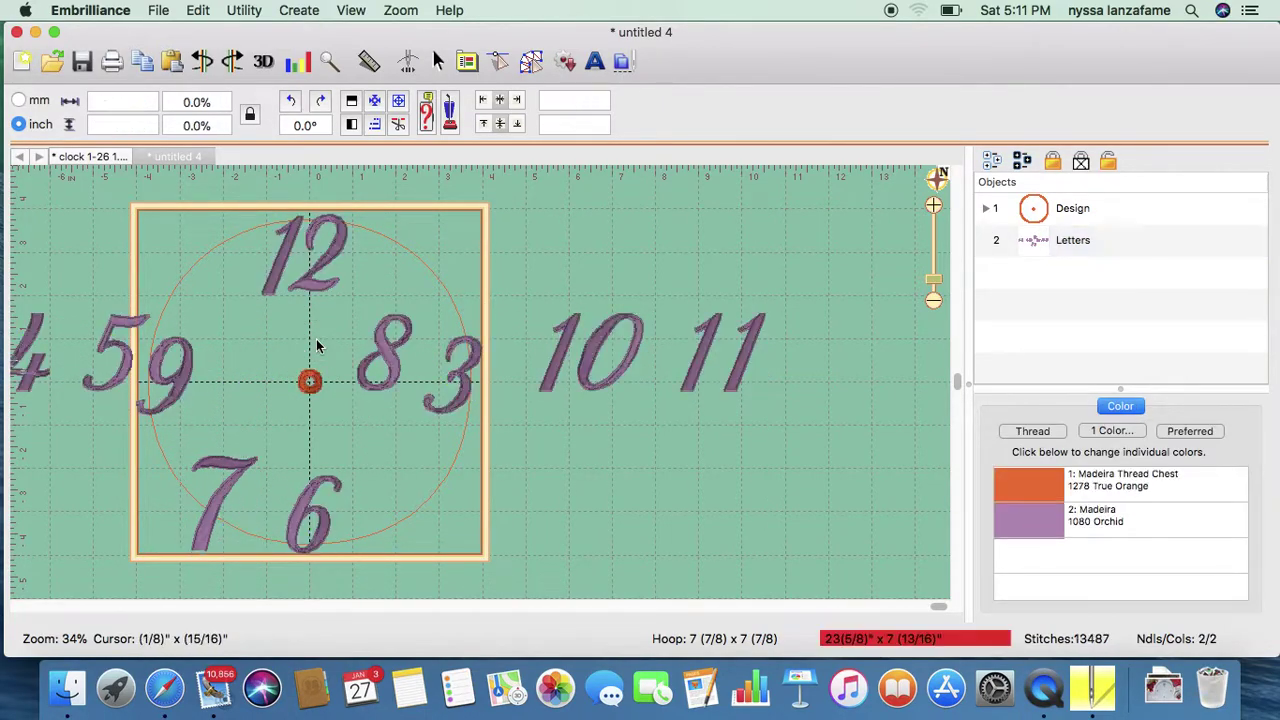
Draw a straight vertical line from about 3 3/16 inches above the center, inside the 12, down to the clock's center point
{"action": "left_click_drag", "start_coordinate": [935, 284], "coordinate": [934, 266]}
{"action": "left_click_drag", "start_coordinate": [938, 607], "coordinate": [610, 606]}
{"action": "left_click_drag", "start_coordinate": [957, 383], "coordinate": [968, 289]}
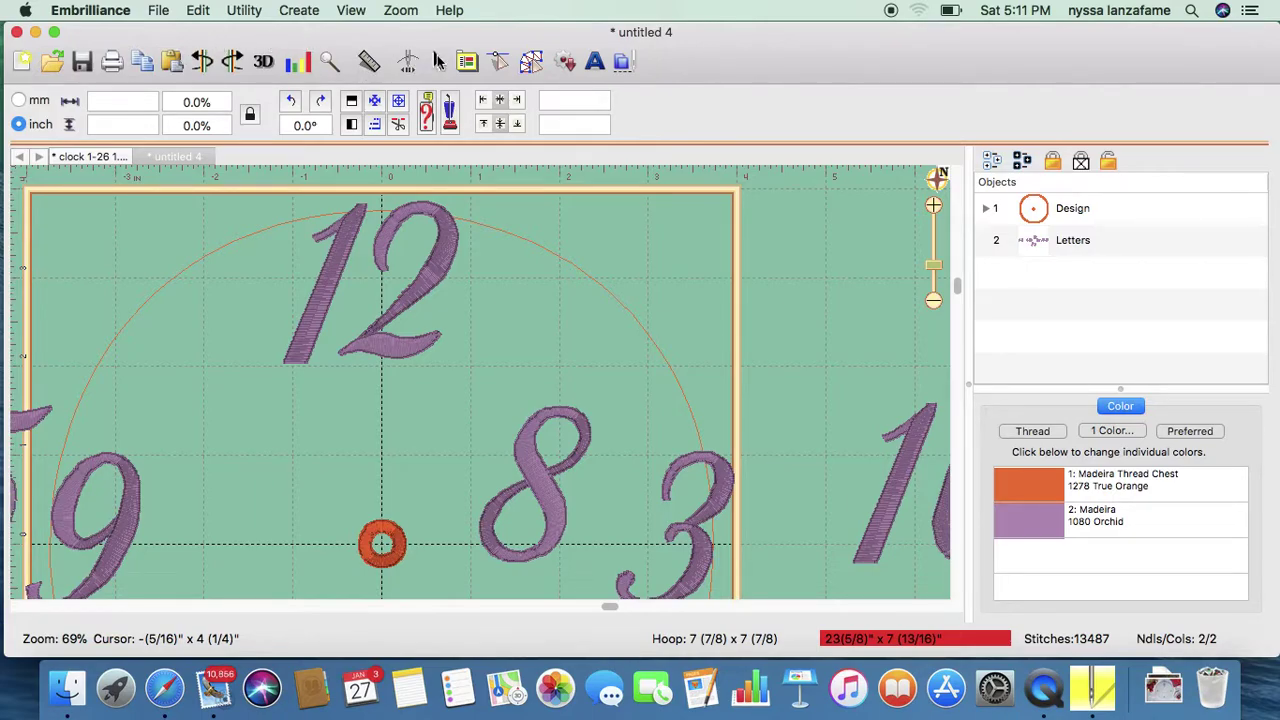
{"action": "left_click", "coordinate": [531, 61]}
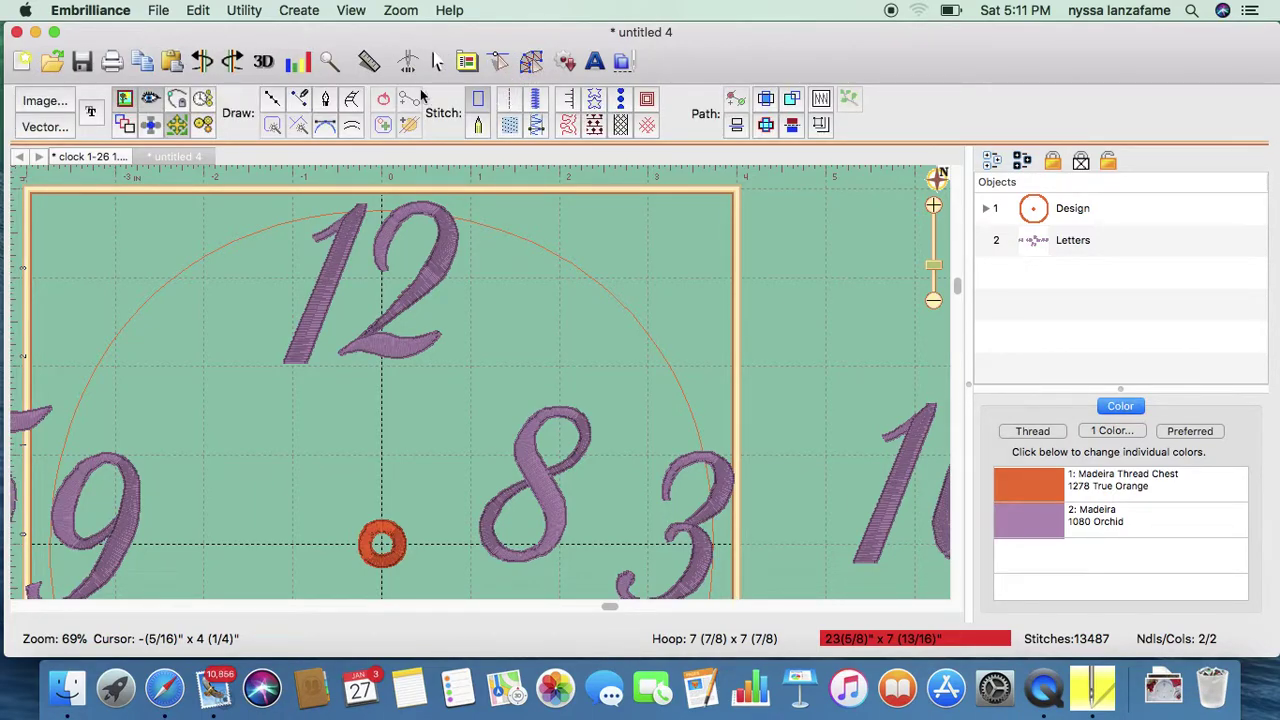
{"action": "left_click", "coordinate": [296, 102]}
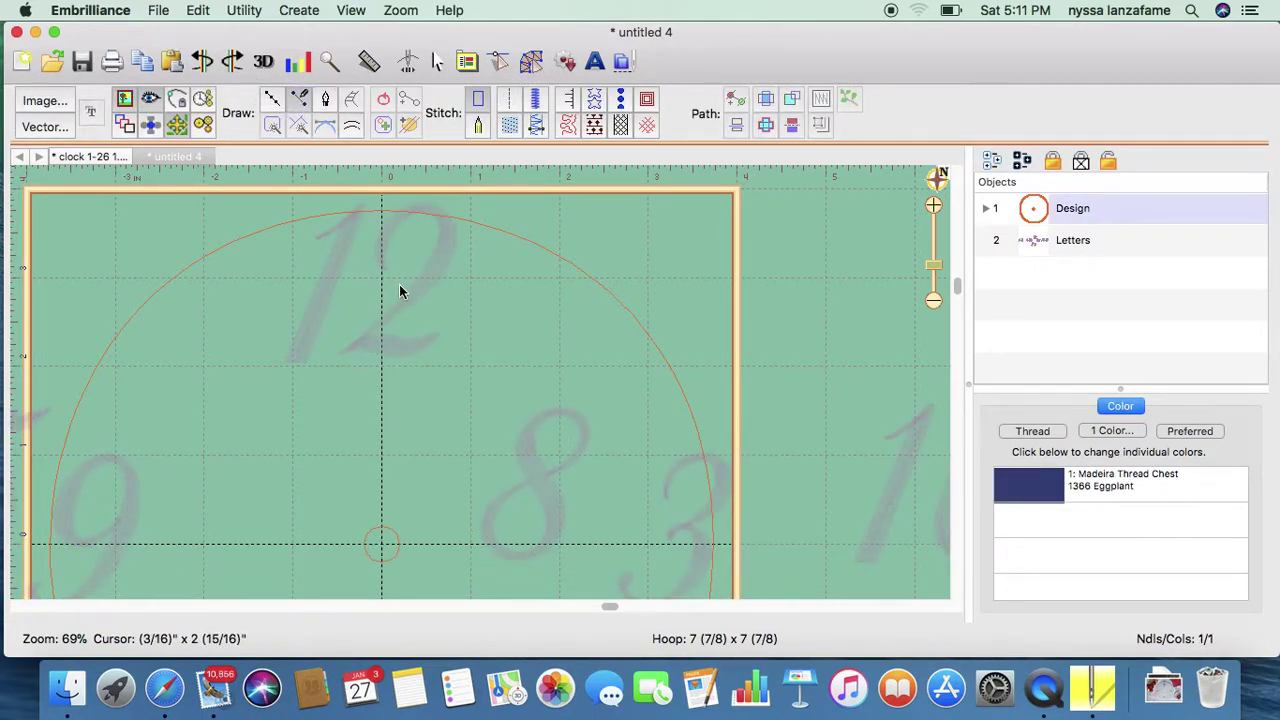
{"action": "left_click", "coordinate": [382, 264]}
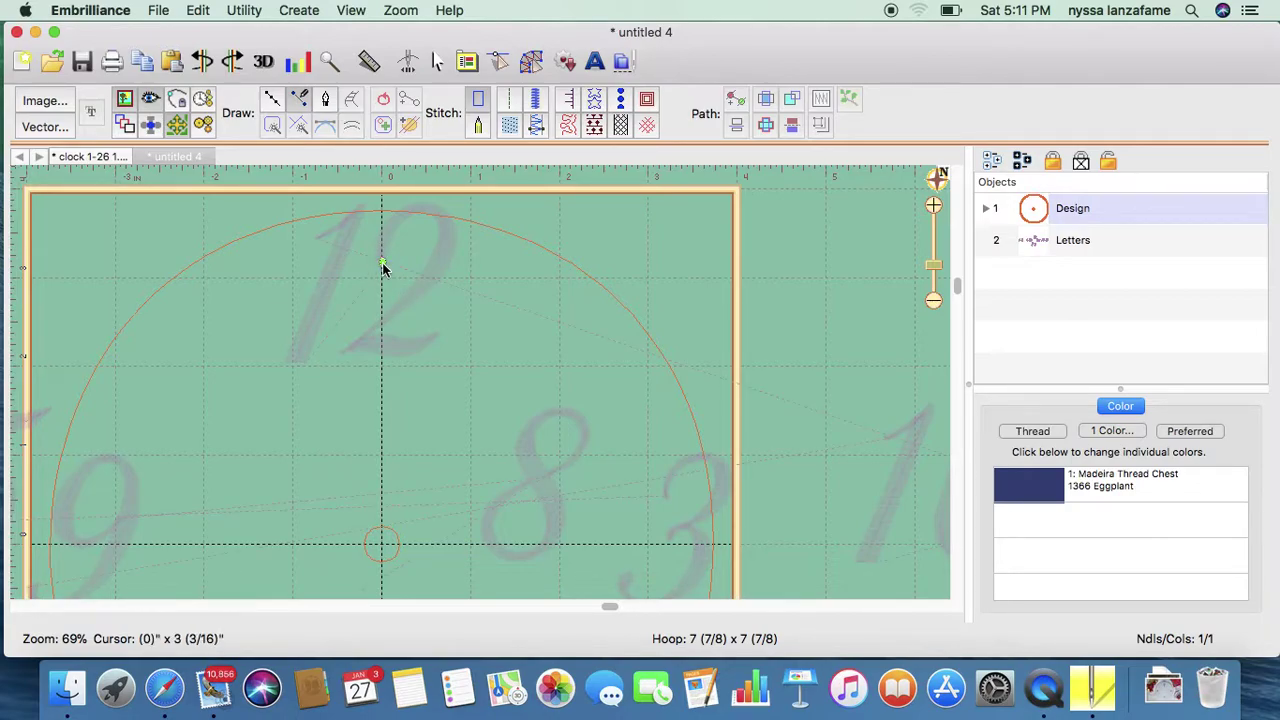
{"action": "left_click", "coordinate": [383, 546]}
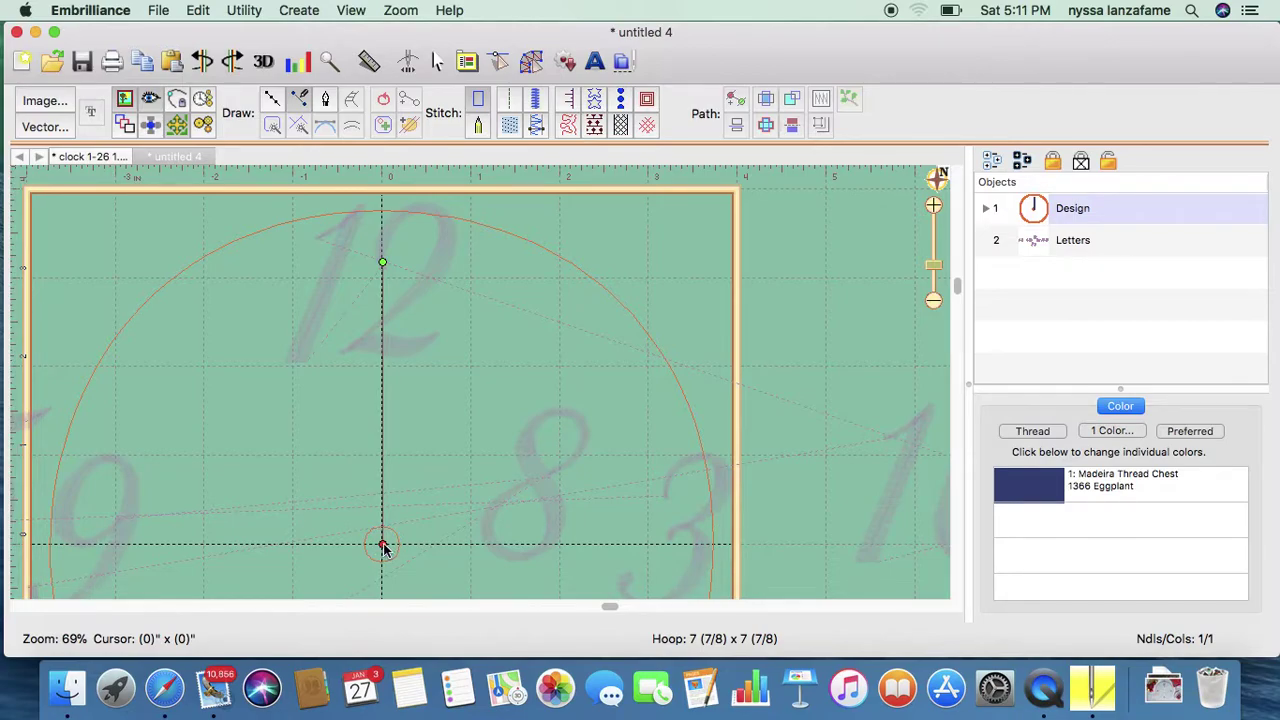
{"action": "left_click", "coordinate": [383, 546]}
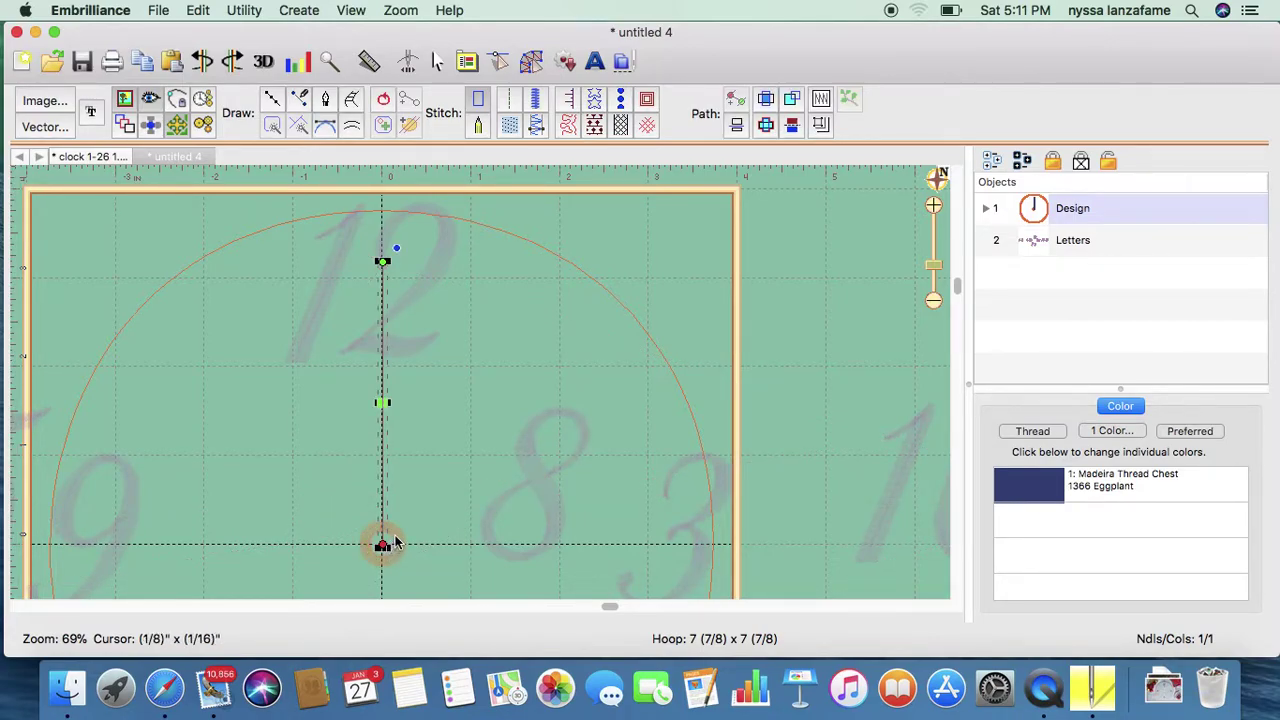
Try a carousel of the vertical line with 10 mm width, 10 mm height and a count of 12, and undo it
{"action": "left_click", "coordinate": [303, 10]}
{"action": "mouse_move", "coordinate": [252, 12]}
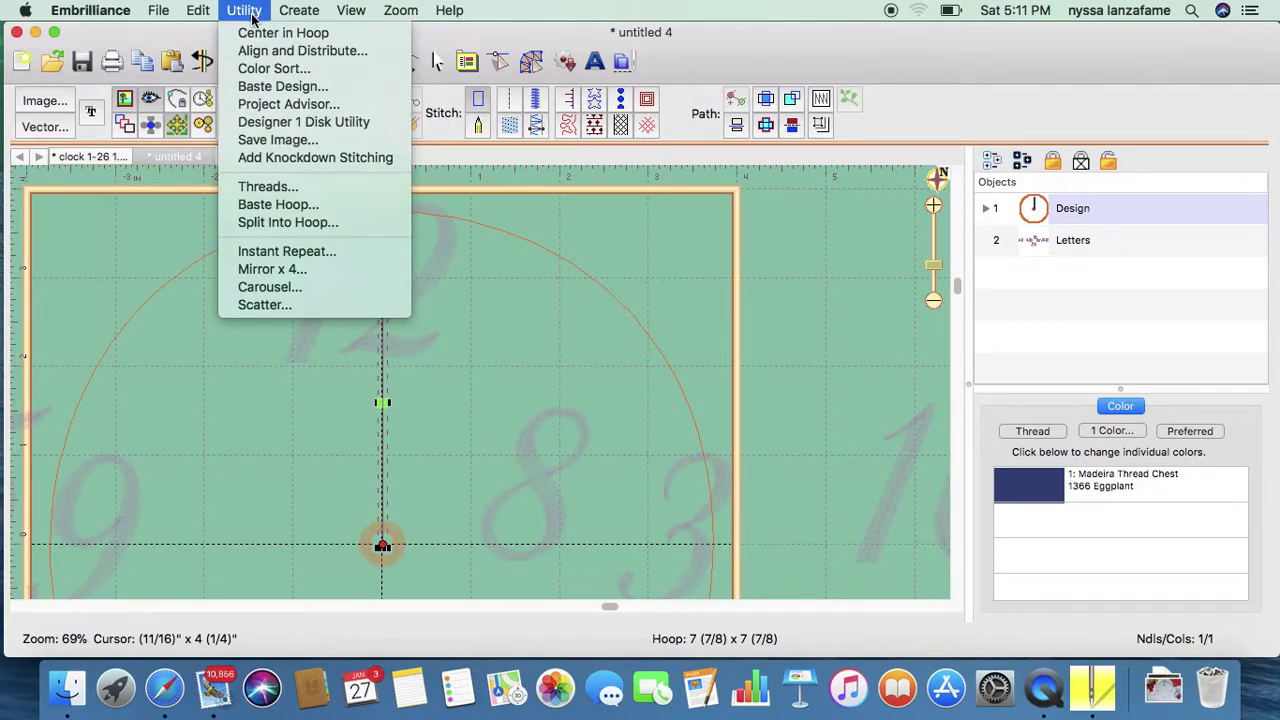
{"action": "left_click", "coordinate": [277, 285]}
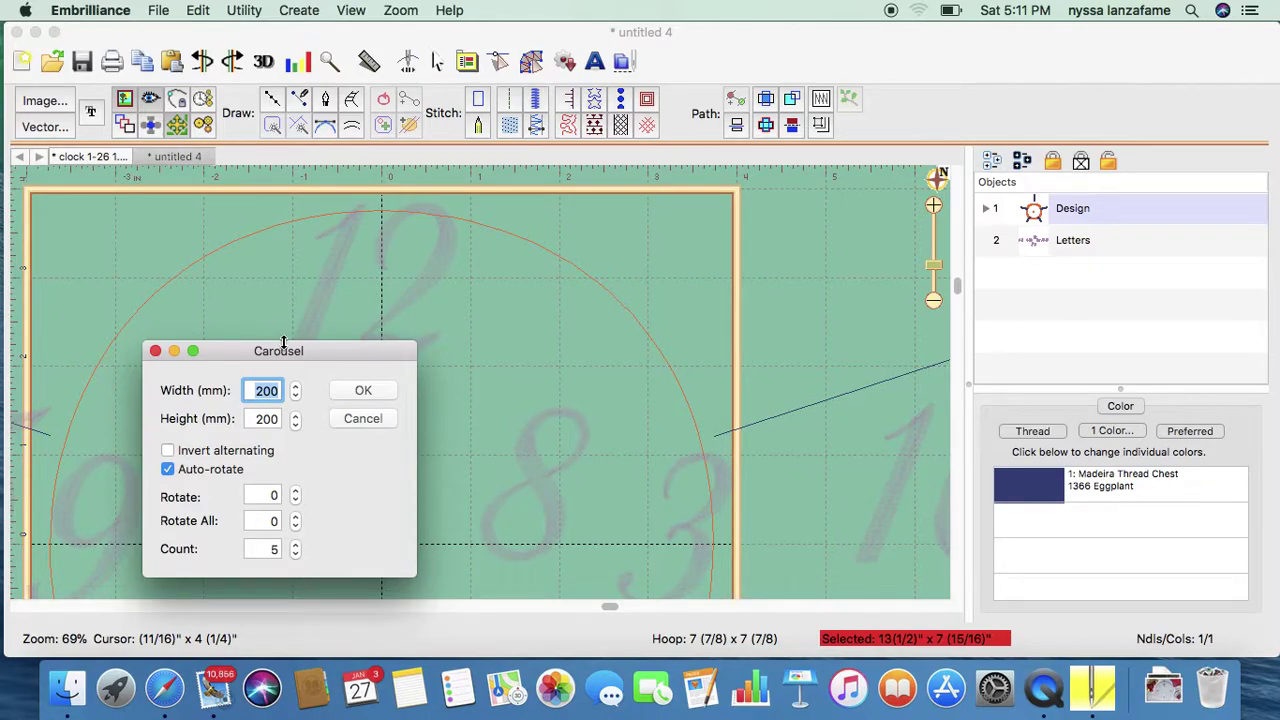
{"action": "type", "text": "10"}
{"action": "key", "text": "Tab"}
{"action": "type", "text": "1"}
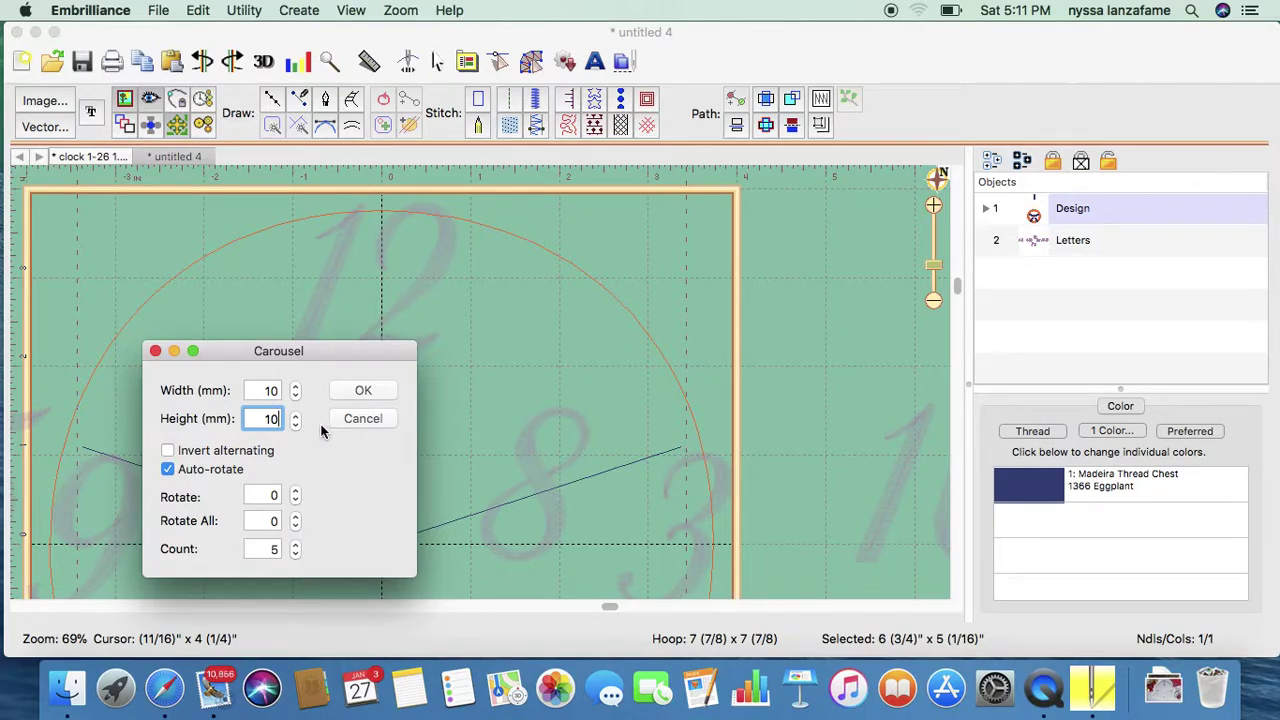
{"action": "double_click", "coordinate": [260, 547]}
{"action": "type", "text": "12"}
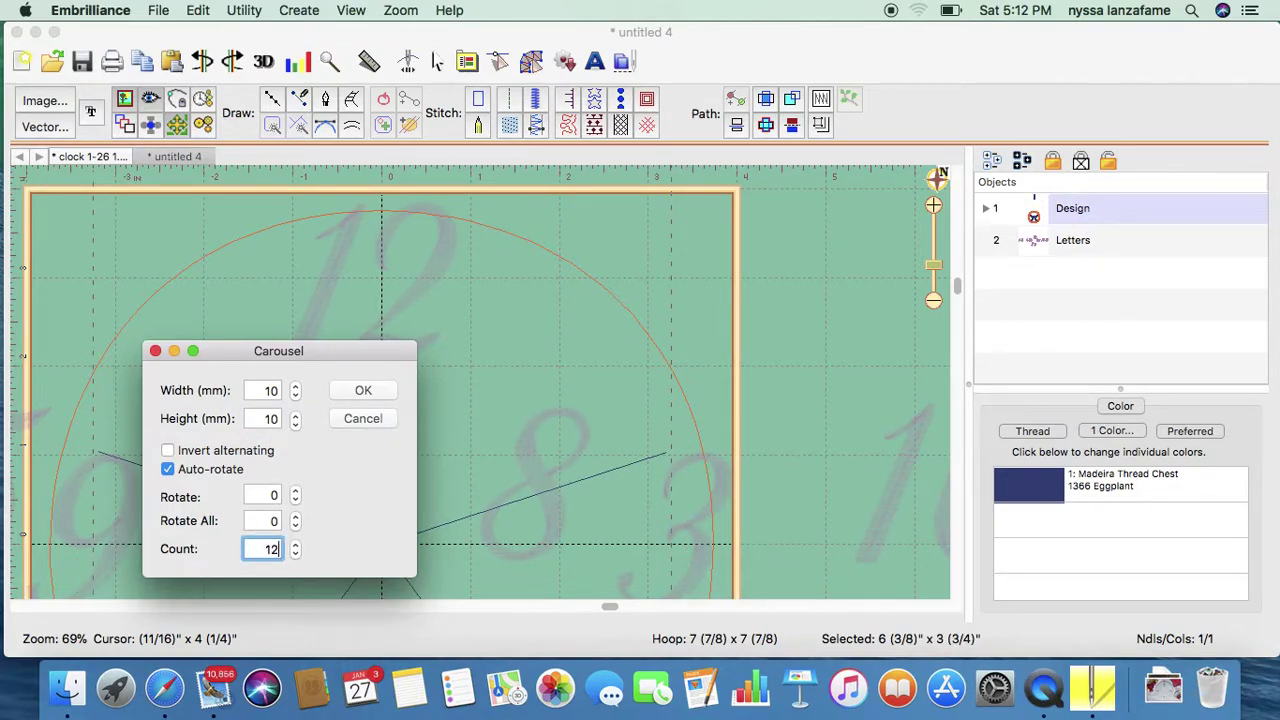
{"action": "left_click", "coordinate": [363, 392]}
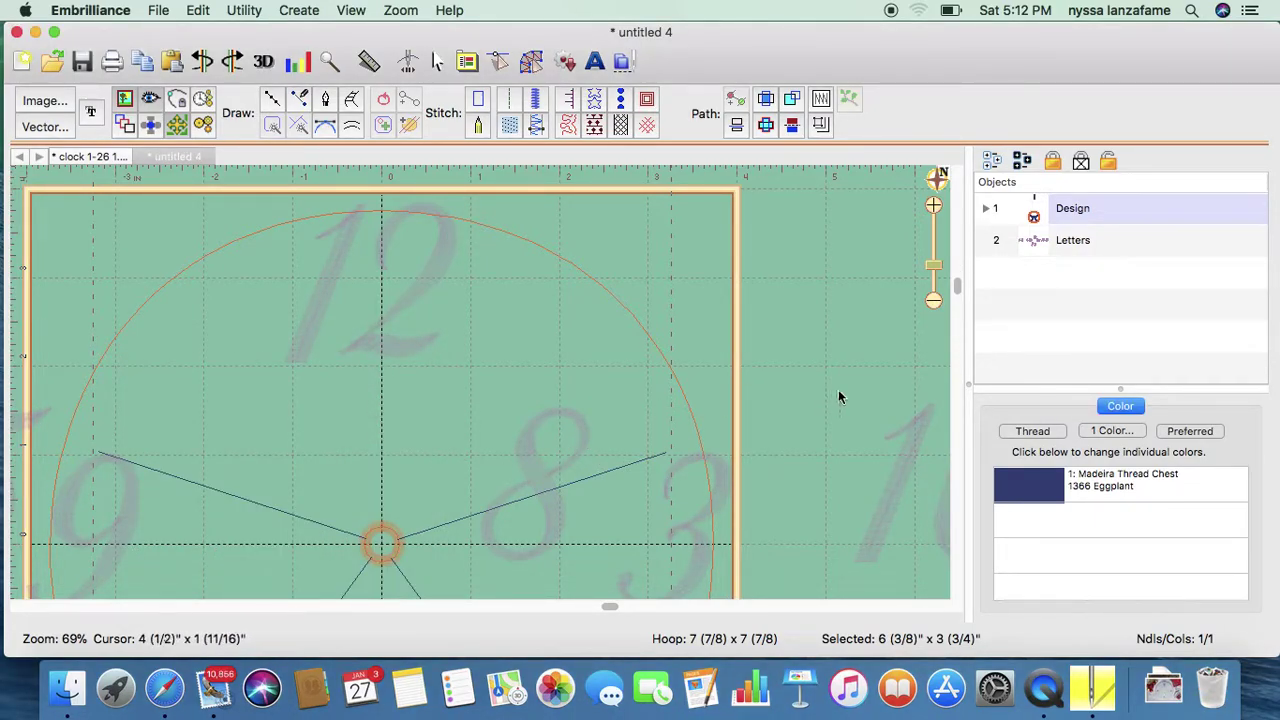
{"action": "left_click", "coordinate": [933, 301]}
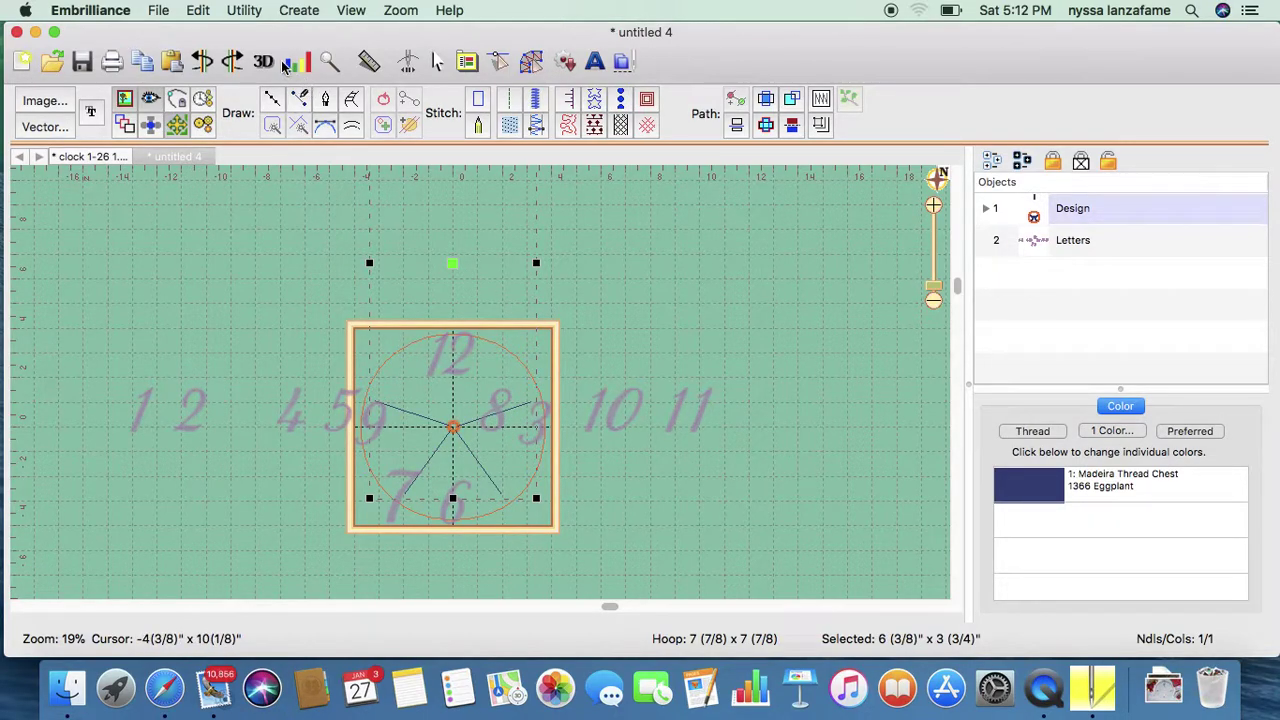
{"action": "left_click", "coordinate": [201, 62]}
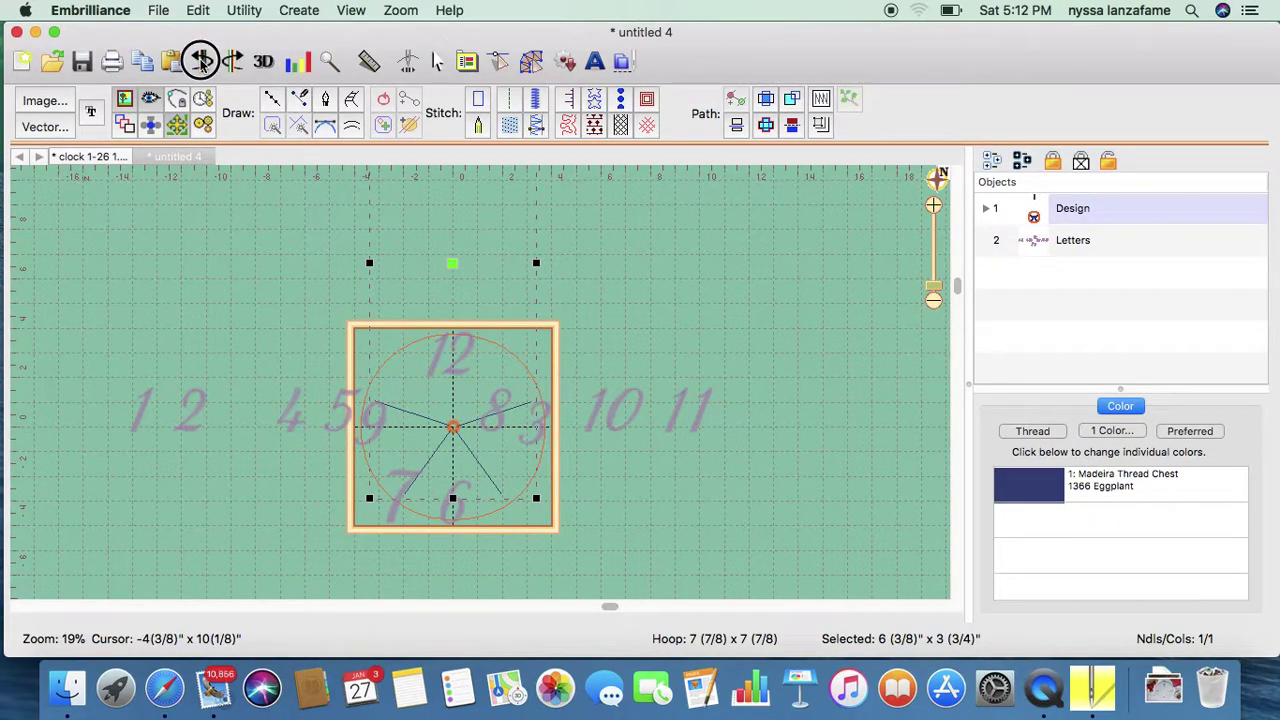
Repeat the vertical line around the center with a carousel of 20 mm width, 20 mm height and a count of 12
{"action": "left_click", "coordinate": [292, 12]}
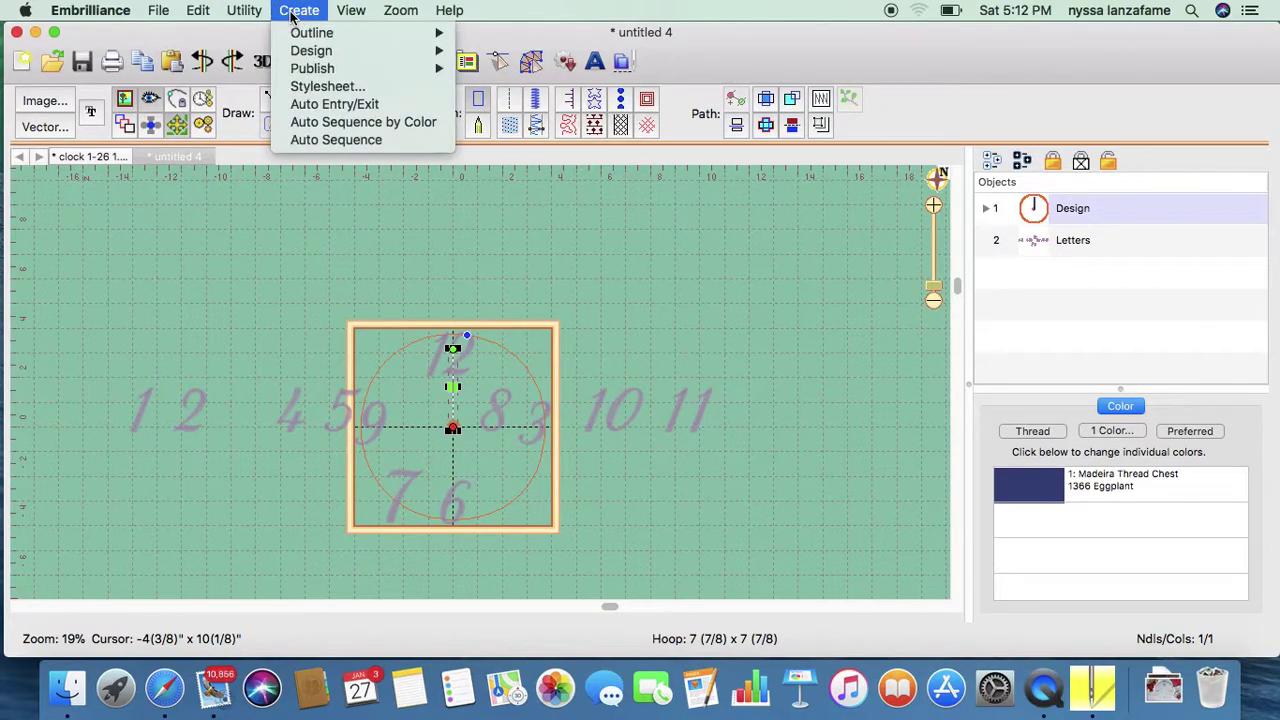
{"action": "mouse_move", "coordinate": [252, 12]}
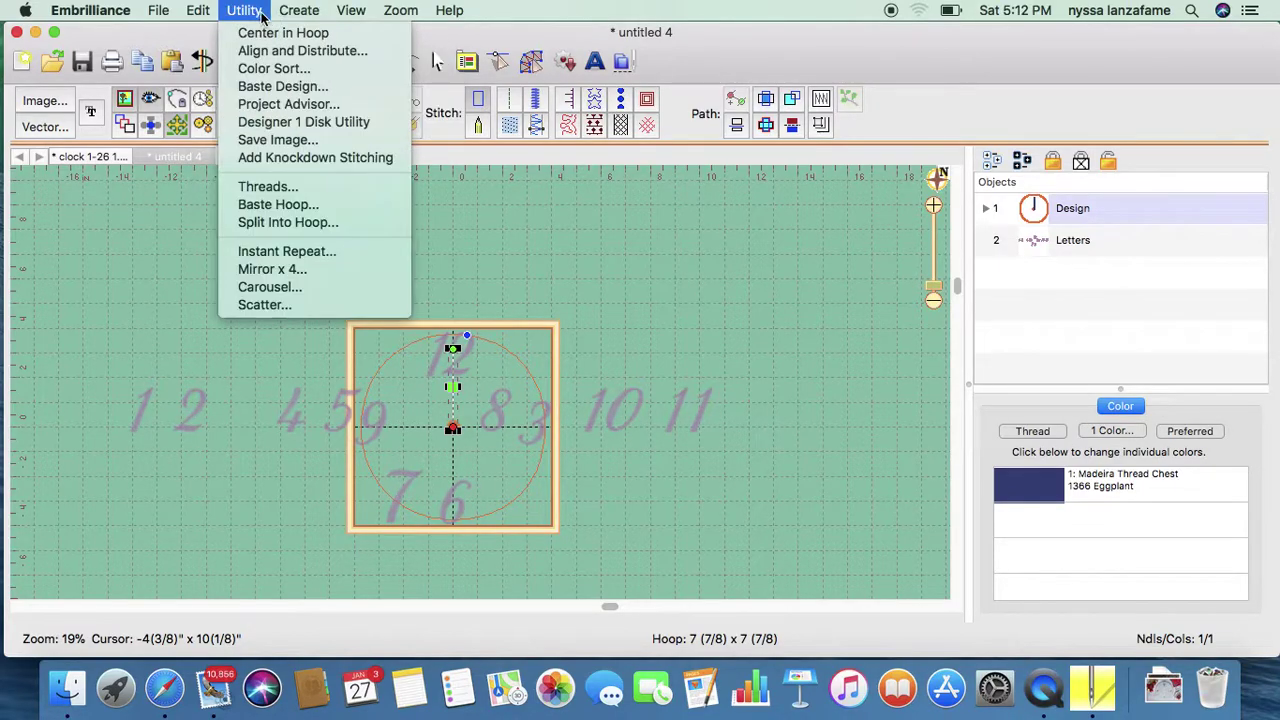
{"action": "left_click", "coordinate": [283, 288]}
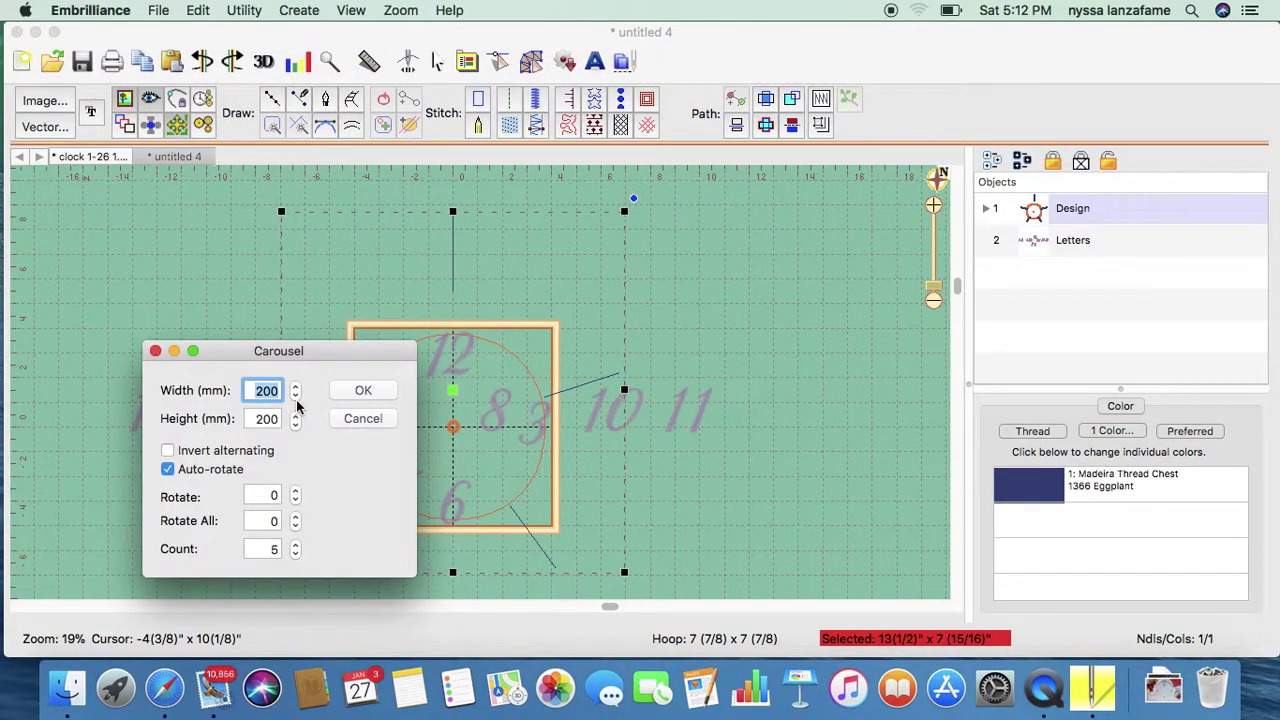
{"action": "type", "text": "20"}
{"action": "key", "text": "Tab"}
{"action": "type", "text": "2"}
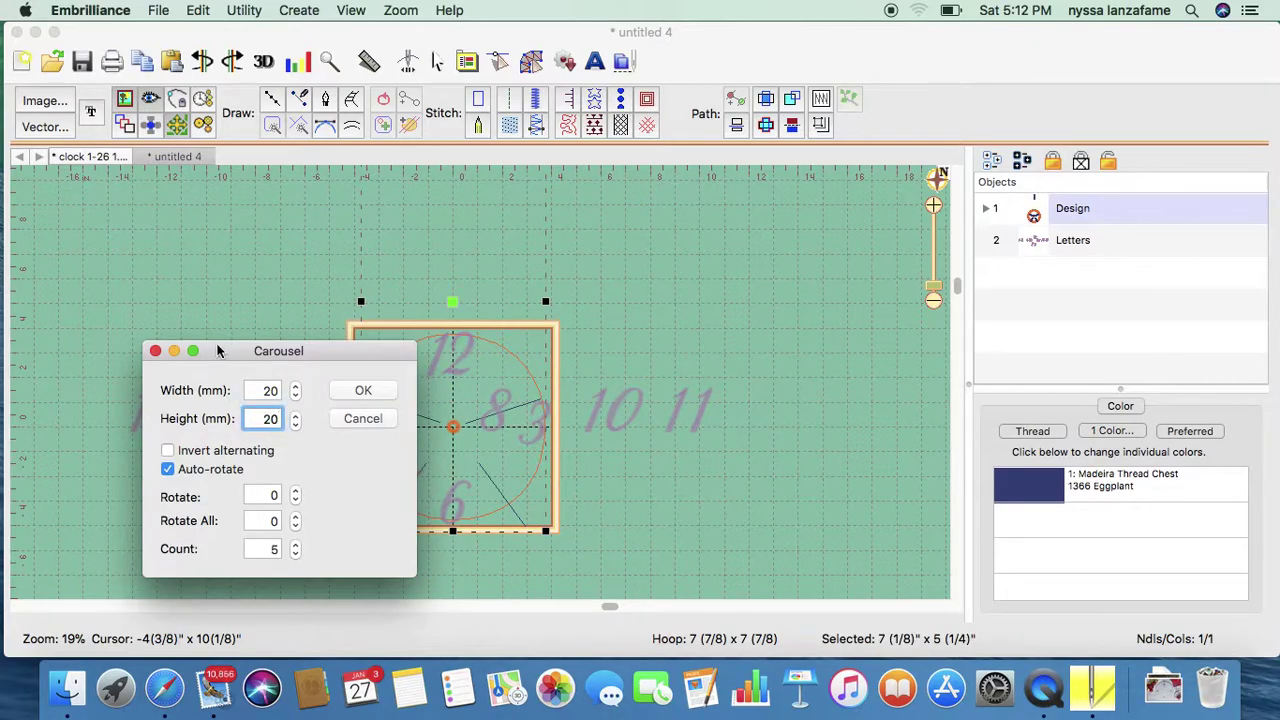
{"action": "left_click", "coordinate": [268, 548]}
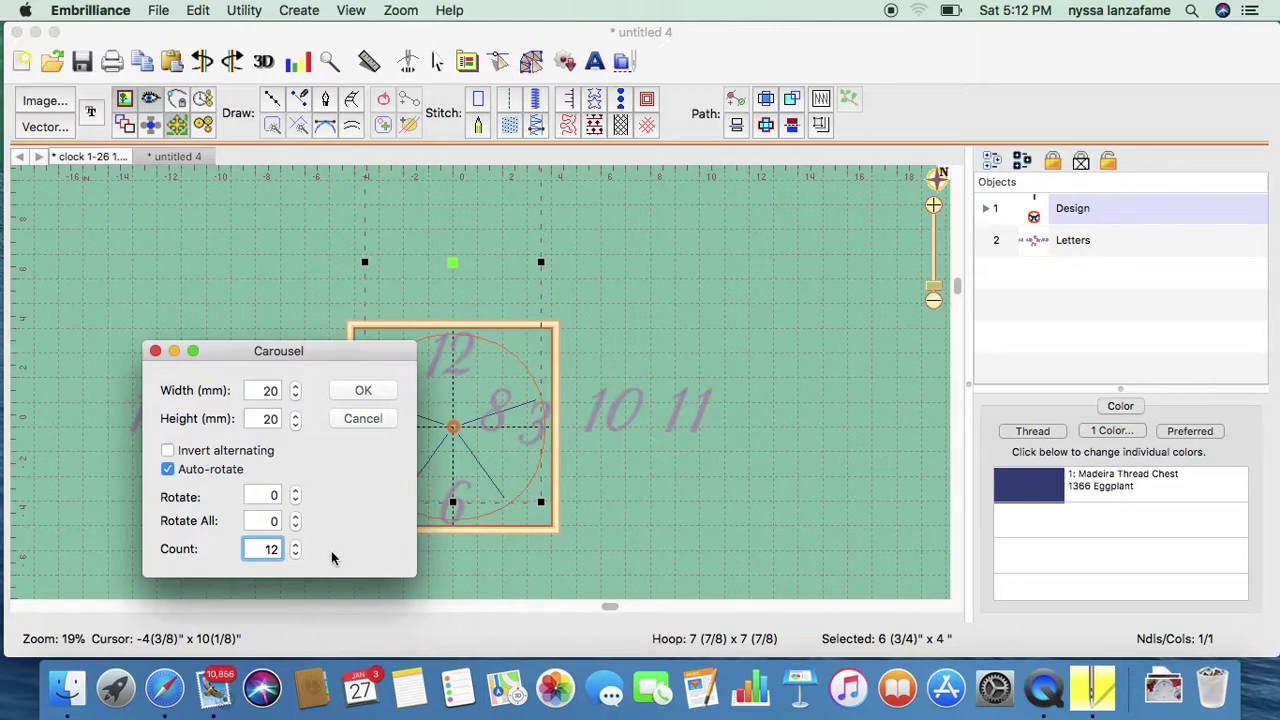
{"action": "key", "text": "Return"}
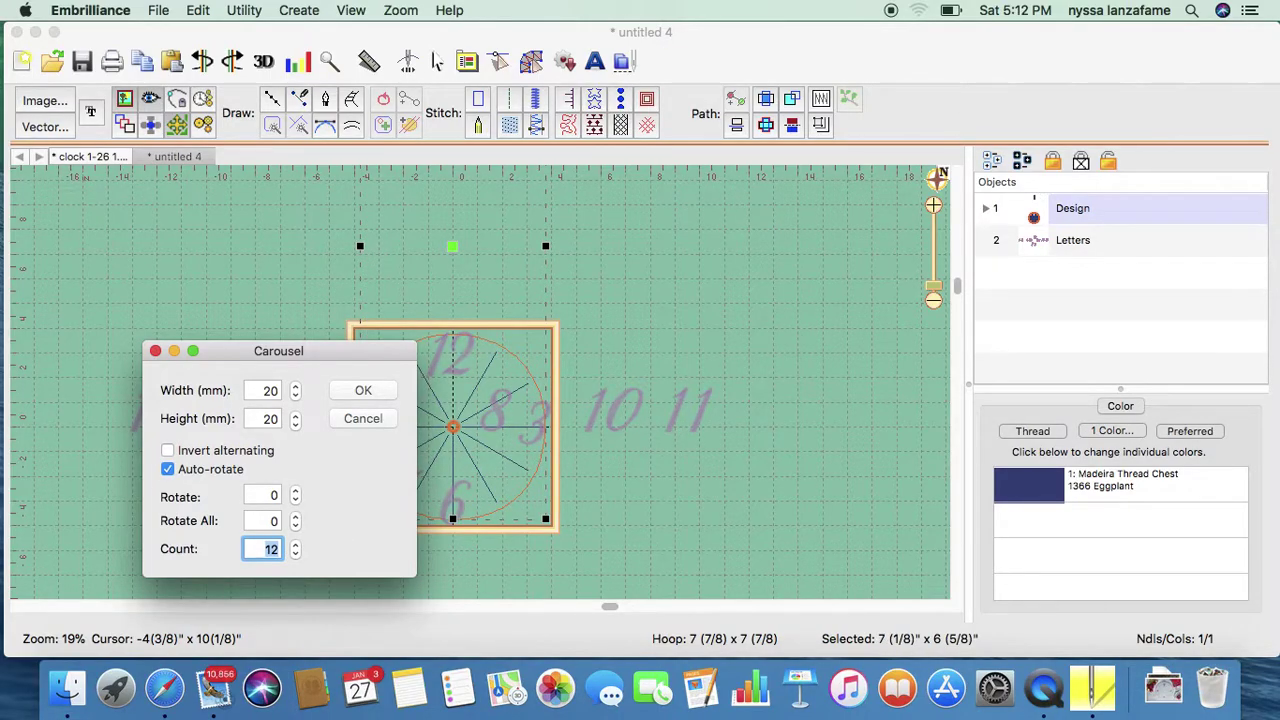
{"action": "left_click", "coordinate": [376, 396]}
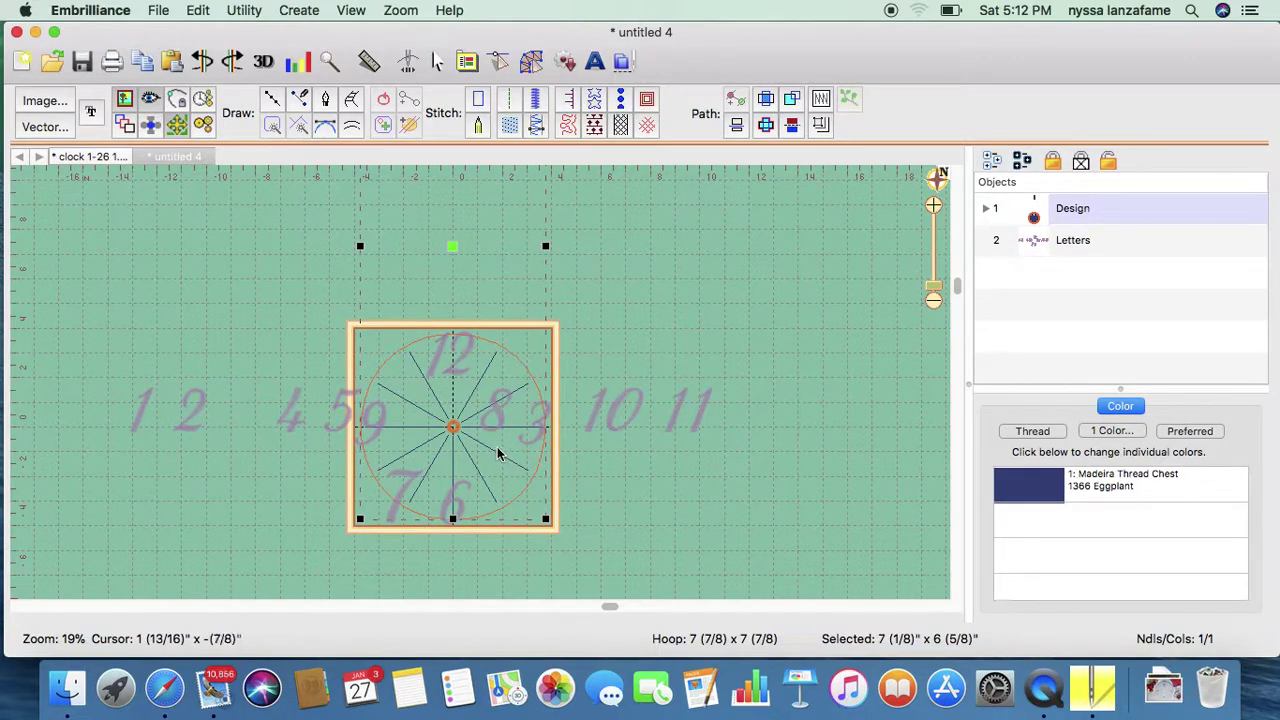
Move the numerals 1 and 2 onto the guide spokes at the one and two o'clock positions
{"action": "left_click_drag", "start_coordinate": [933, 288], "coordinate": [933, 284]}
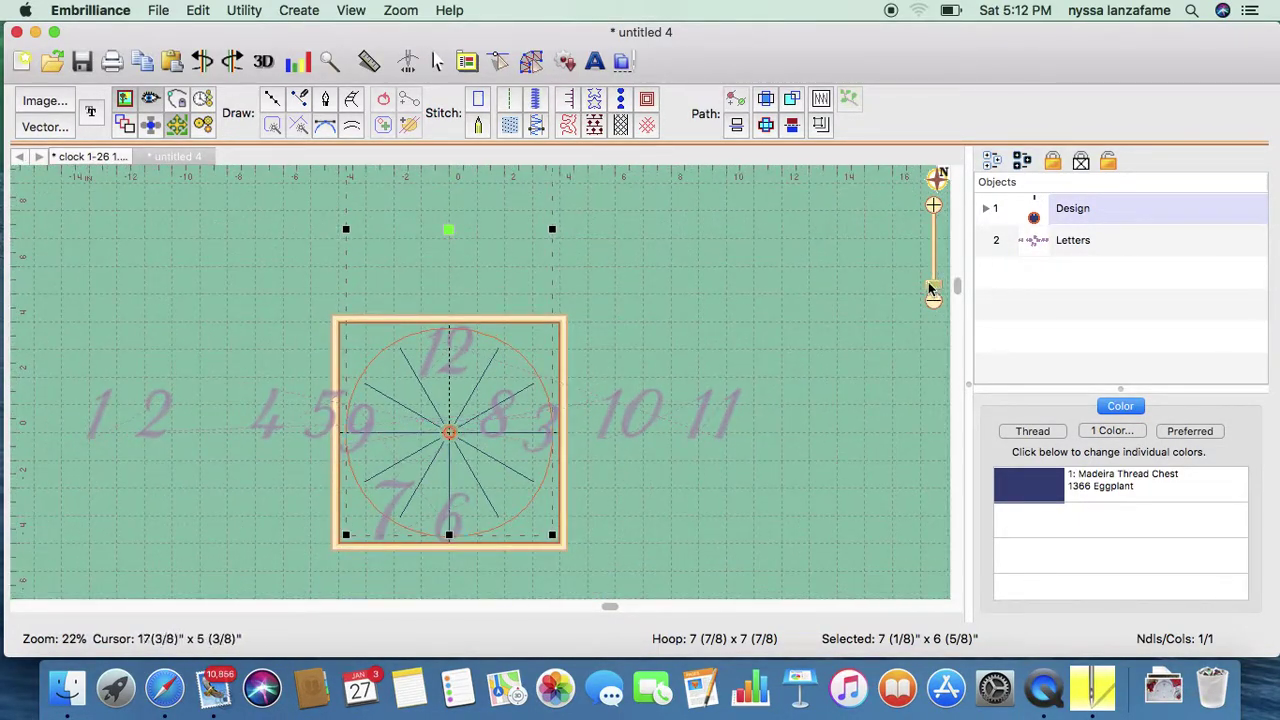
{"action": "left_click", "coordinate": [136, 416]}
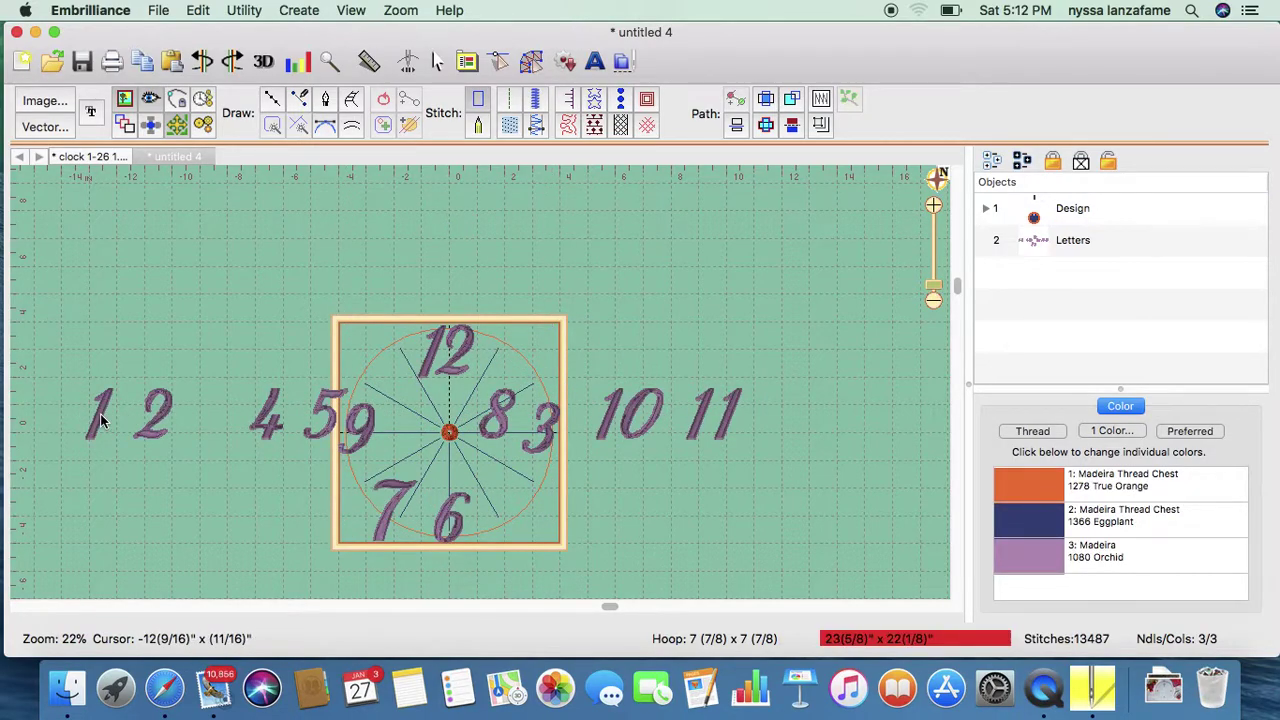
{"action": "left_click", "coordinate": [531, 63]}
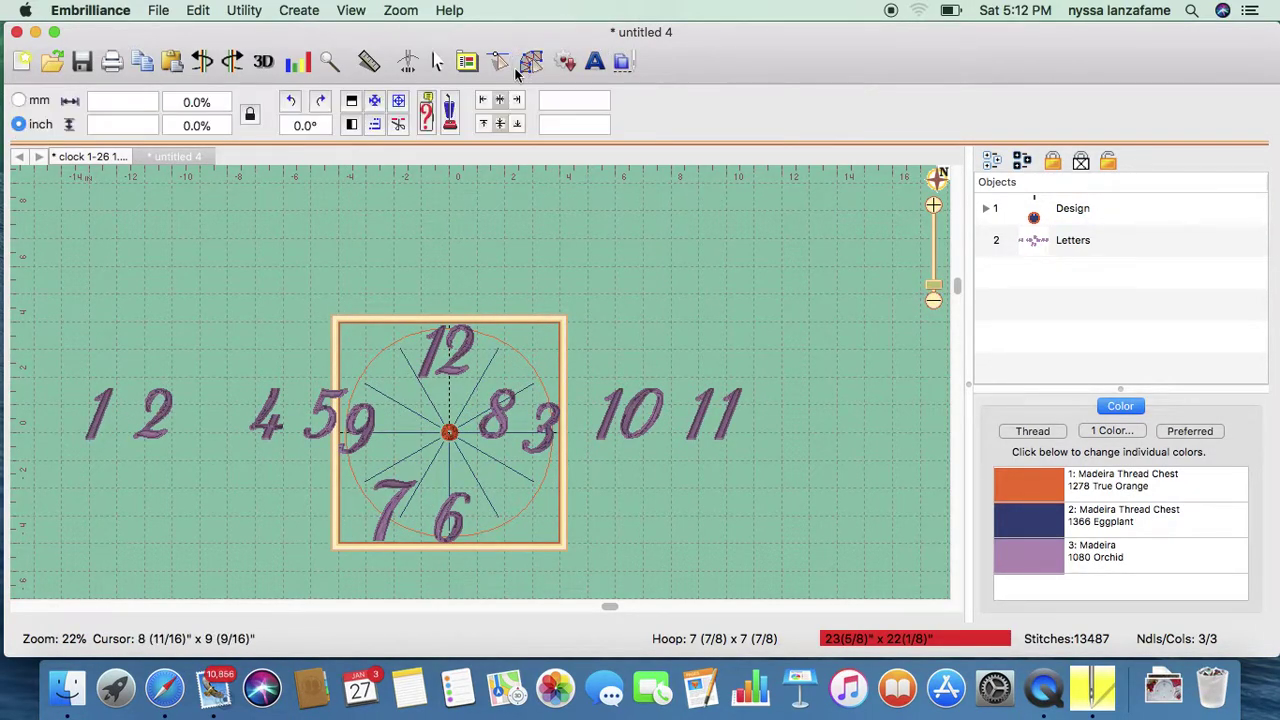
{"action": "left_click", "coordinate": [92, 420]}
{"action": "left_click_drag", "start_coordinate": [94, 414], "coordinate": [494, 357]}
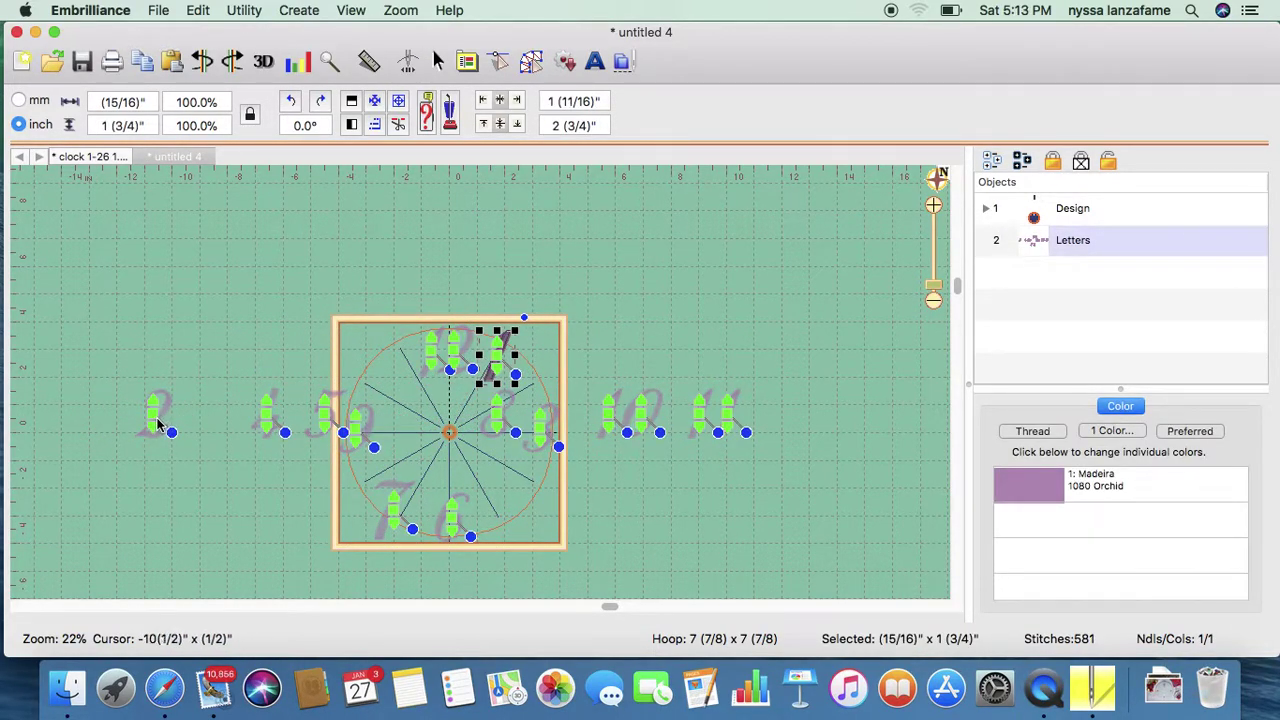
{"action": "left_click_drag", "start_coordinate": [151, 417], "coordinate": [536, 378]}
Set the height of the 1 at the one o'clock position to 1 inch
{"action": "key", "text": "super+minus"}
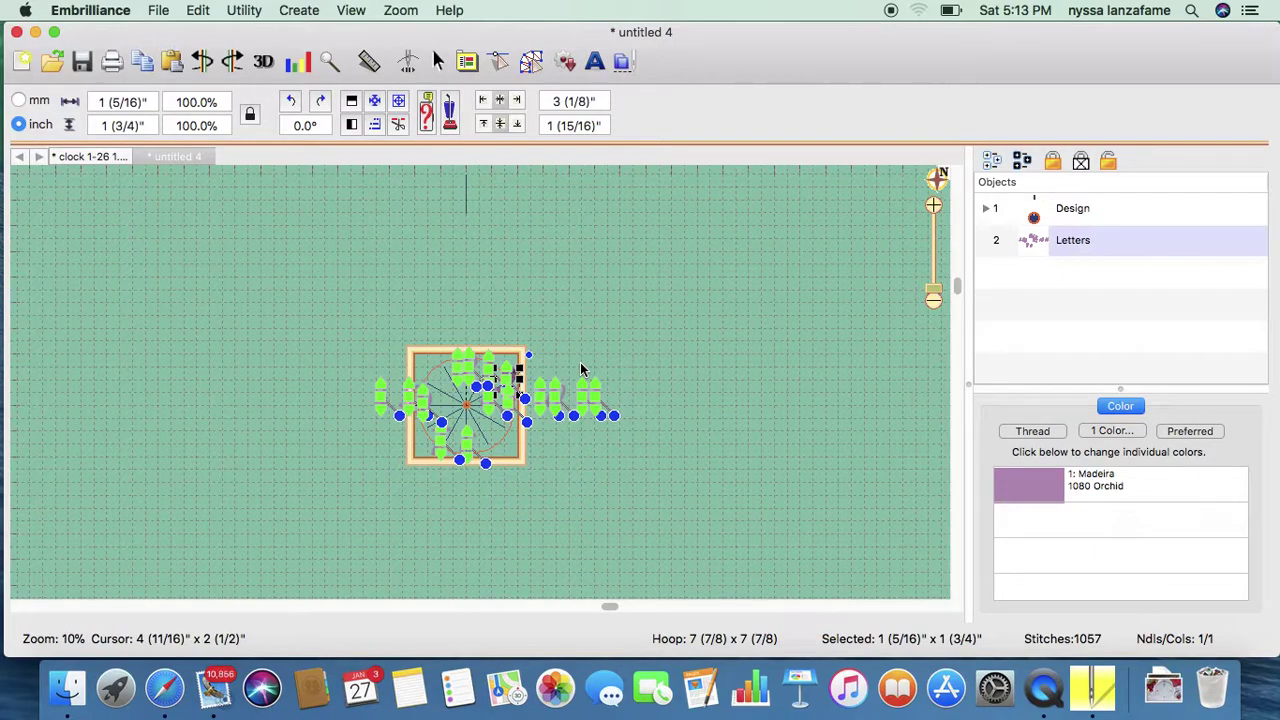
{"action": "scroll", "coordinate": [583, 368], "scroll_direction": "up", "scroll_amount": 5}
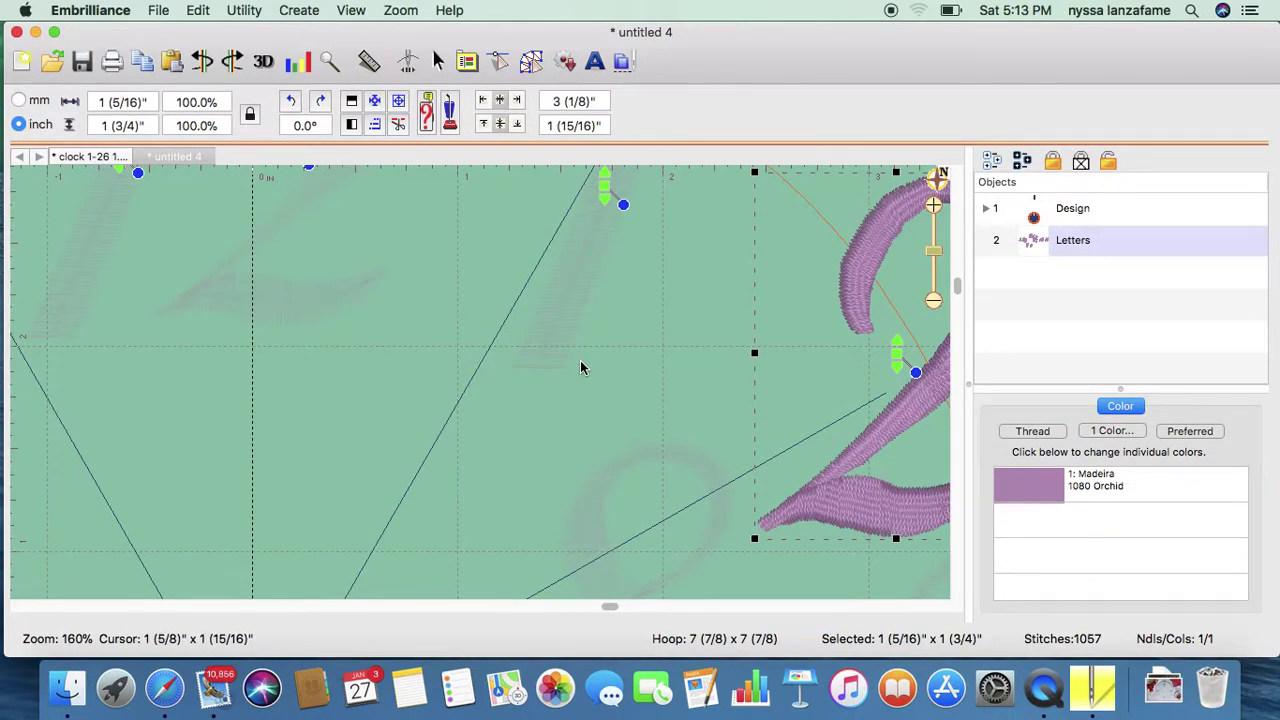
{"action": "scroll", "coordinate": [580, 368], "scroll_direction": "down", "scroll_amount": 5}
{"action": "left_click_drag", "start_coordinate": [937, 290], "coordinate": [957, 331]}
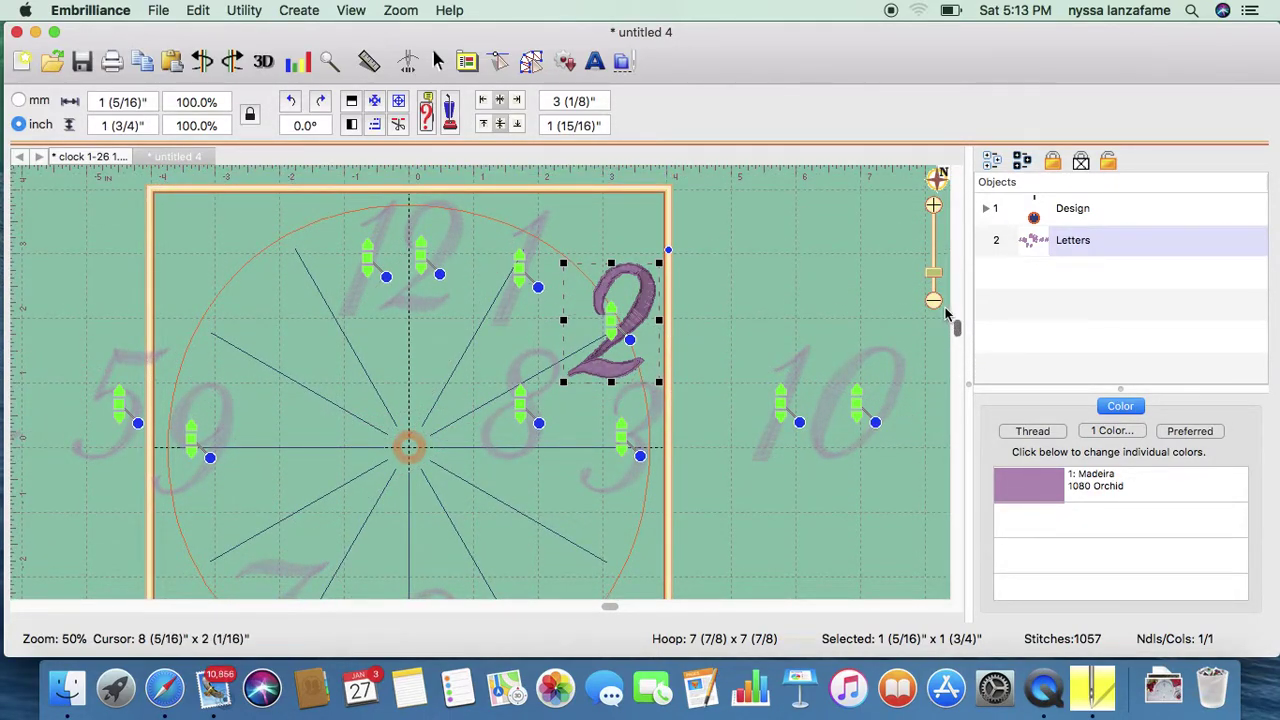
{"action": "left_click_drag", "start_coordinate": [938, 280], "coordinate": [938, 280]}
{"action": "left_click_drag", "start_coordinate": [953, 325], "coordinate": [957, 351]}
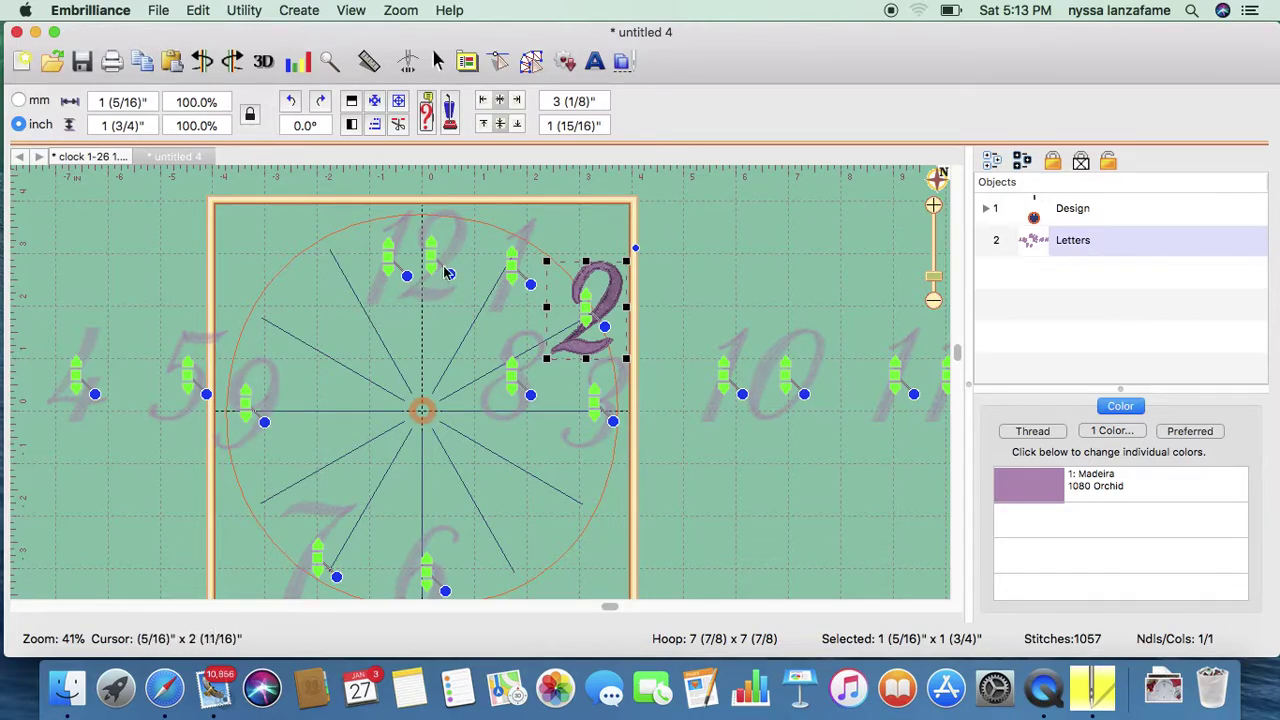
{"action": "left_click", "coordinate": [513, 268]}
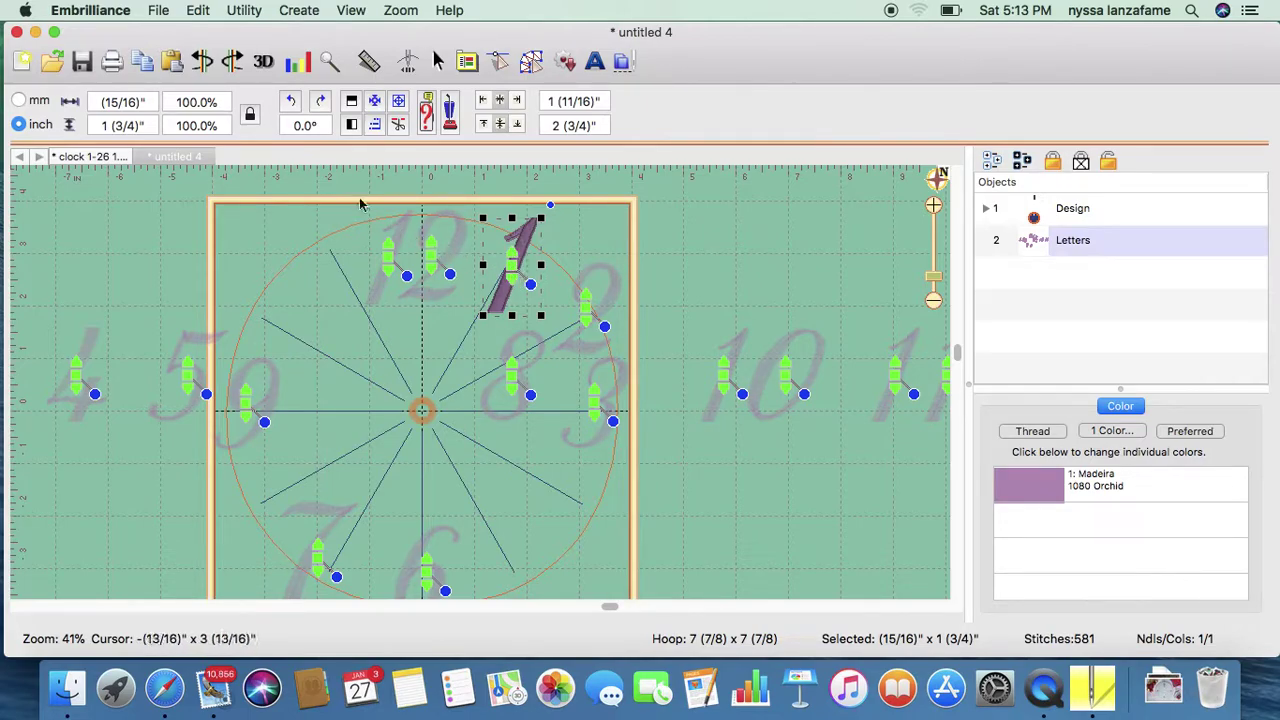
{"action": "left_click_drag", "start_coordinate": [103, 125], "coordinate": [141, 120]}
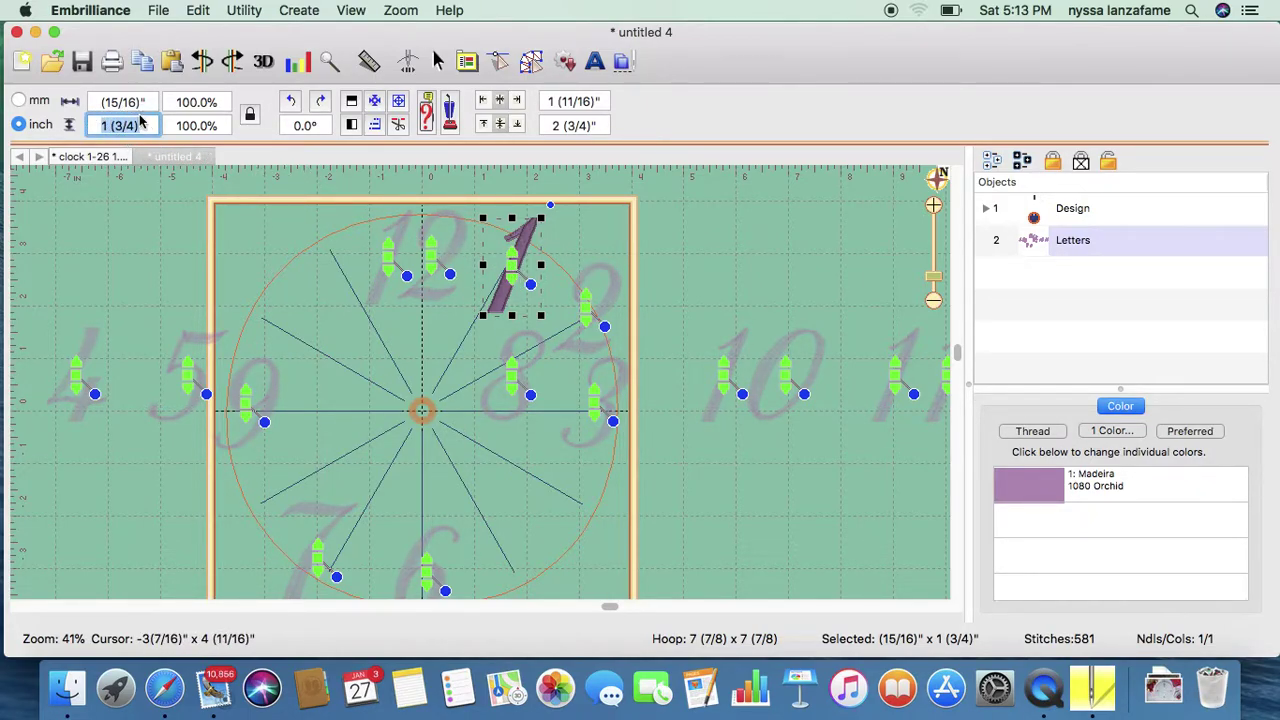
{"action": "type", "text": "1"}
{"action": "key", "text": "Return"}
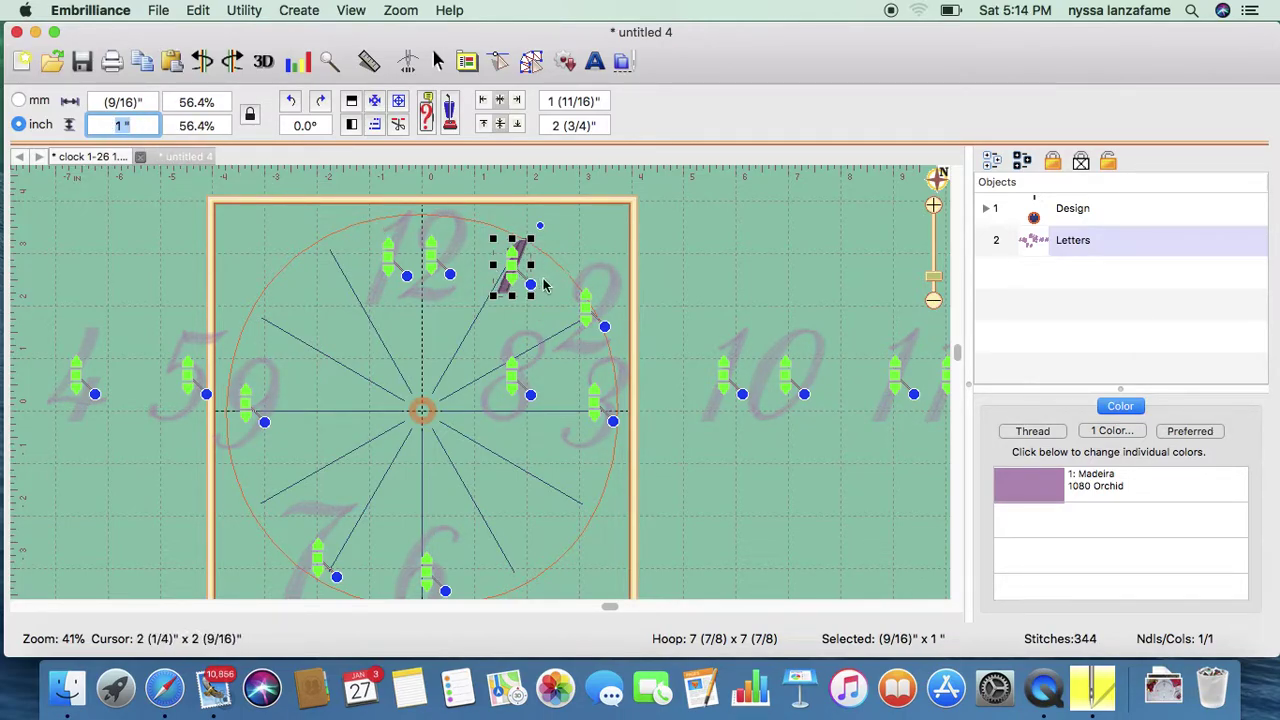
Set the height of the 2 at the two o'clock position to 1 inch
{"action": "key", "text": "super+z"}
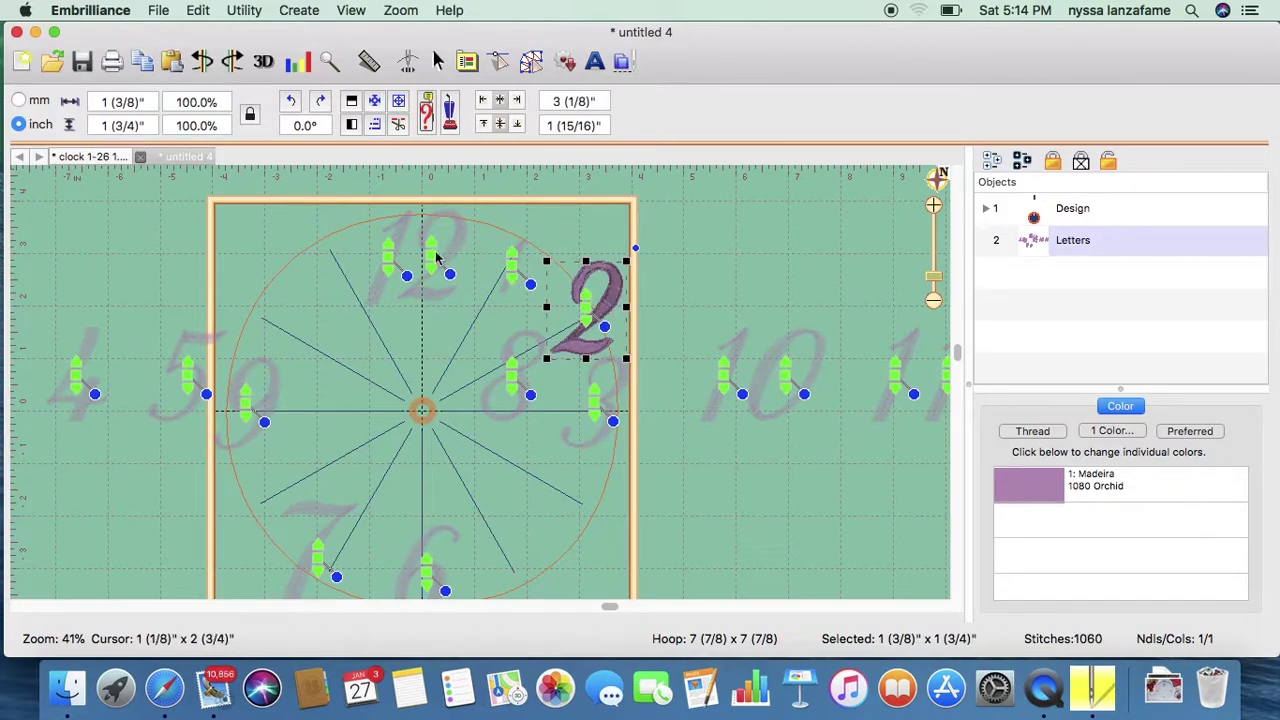
{"action": "left_click", "coordinate": [153, 126]}
{"action": "triple_click", "coordinate": [133, 123]}
{"action": "type", "text": "1"}
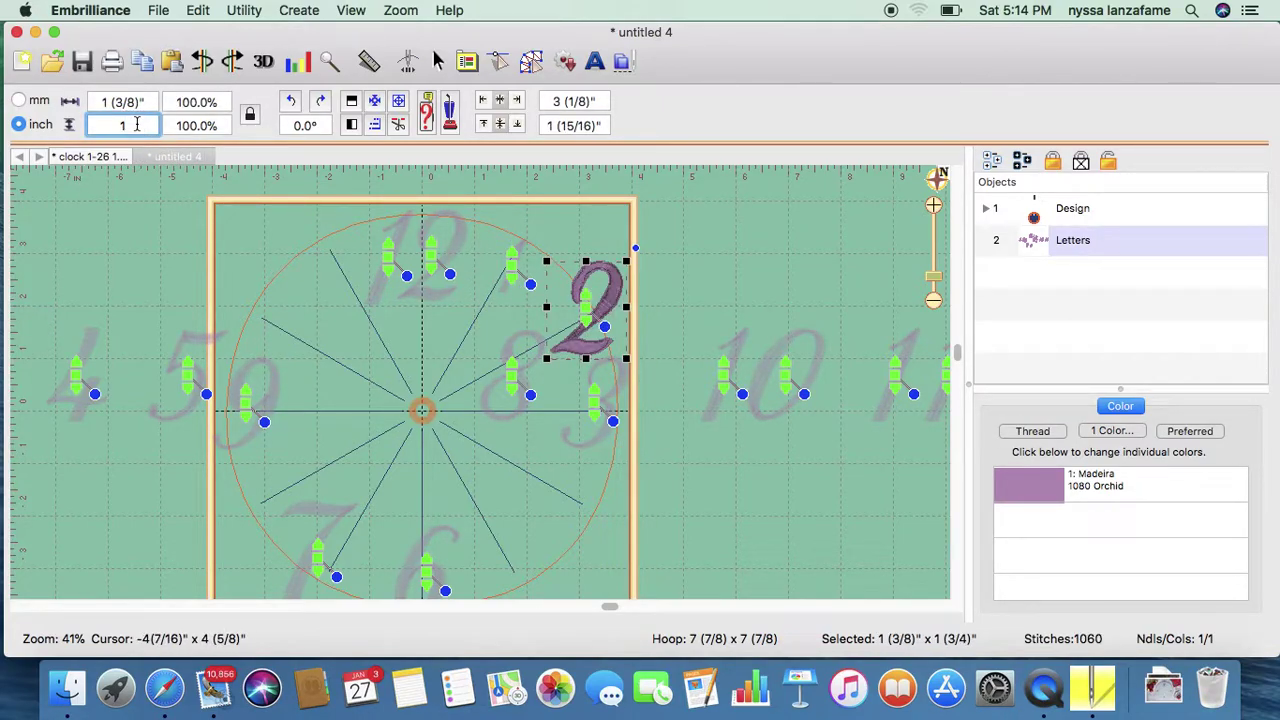
{"action": "key", "text": "Return"}
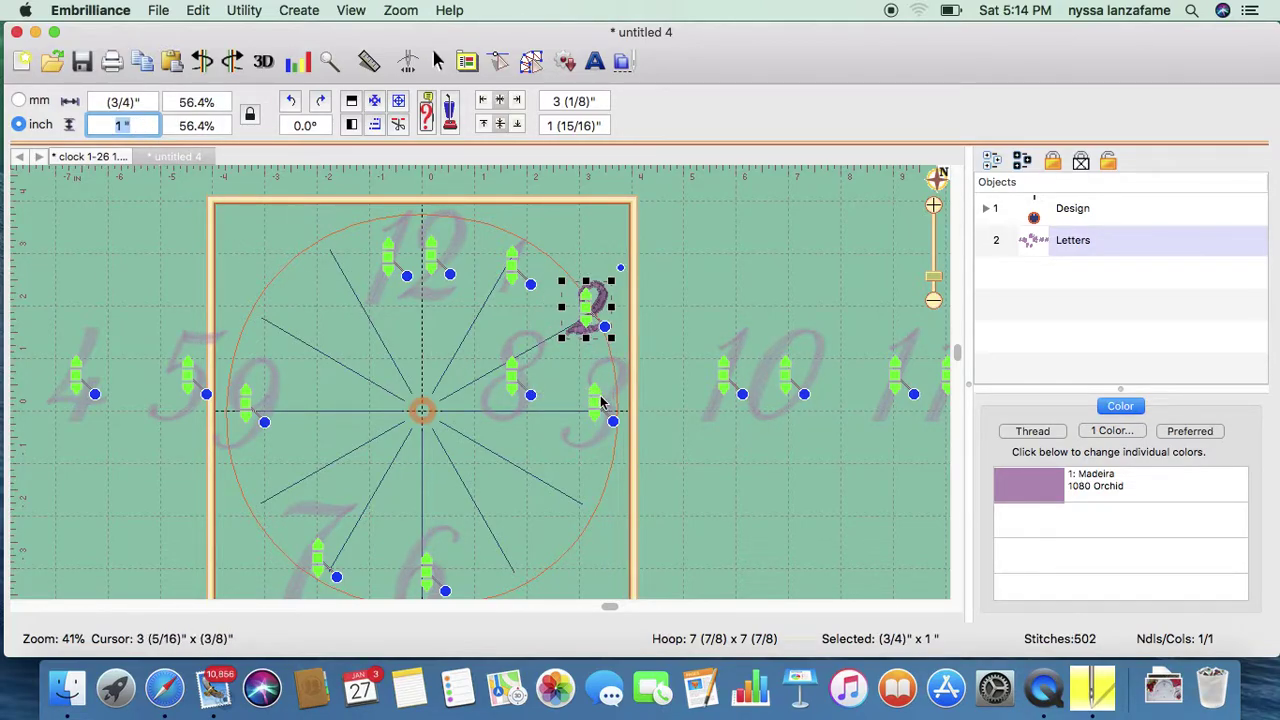
Set the height of the 8 inside the clock circle to 1 inch
{"action": "left_click", "coordinate": [516, 378]}
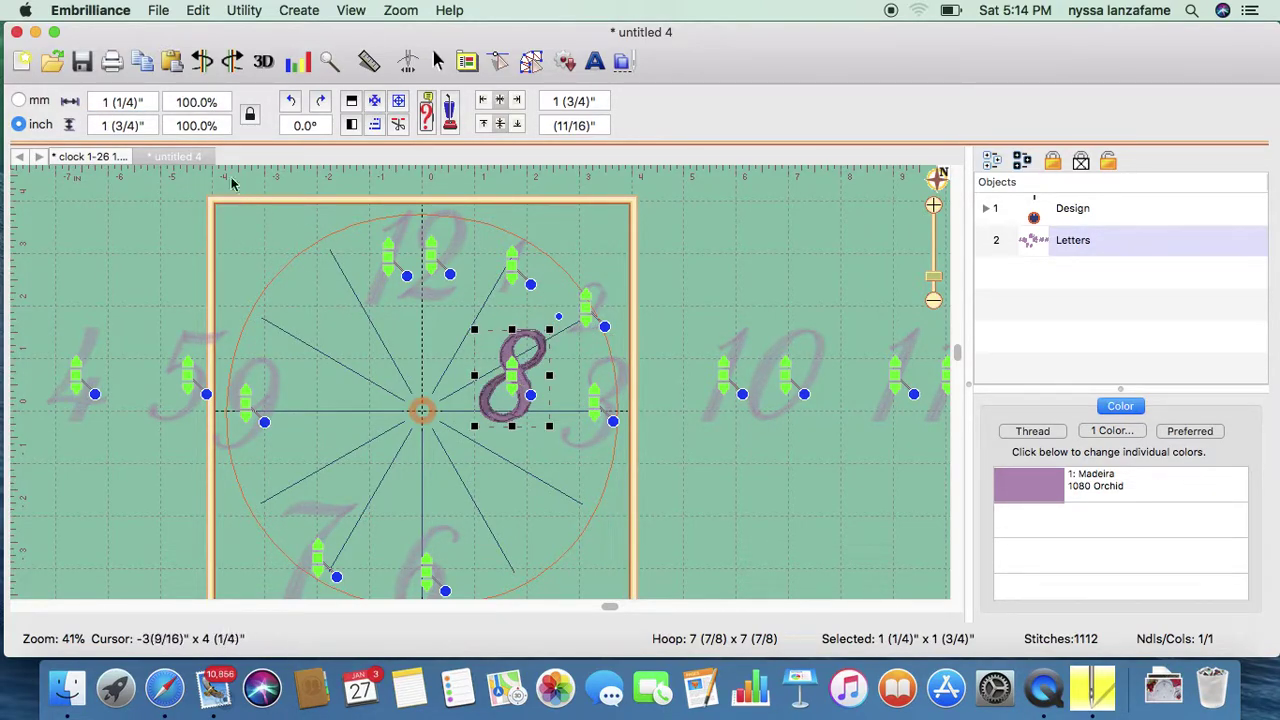
{"action": "left_click", "coordinate": [142, 124]}
{"action": "double_click", "coordinate": [142, 124]}
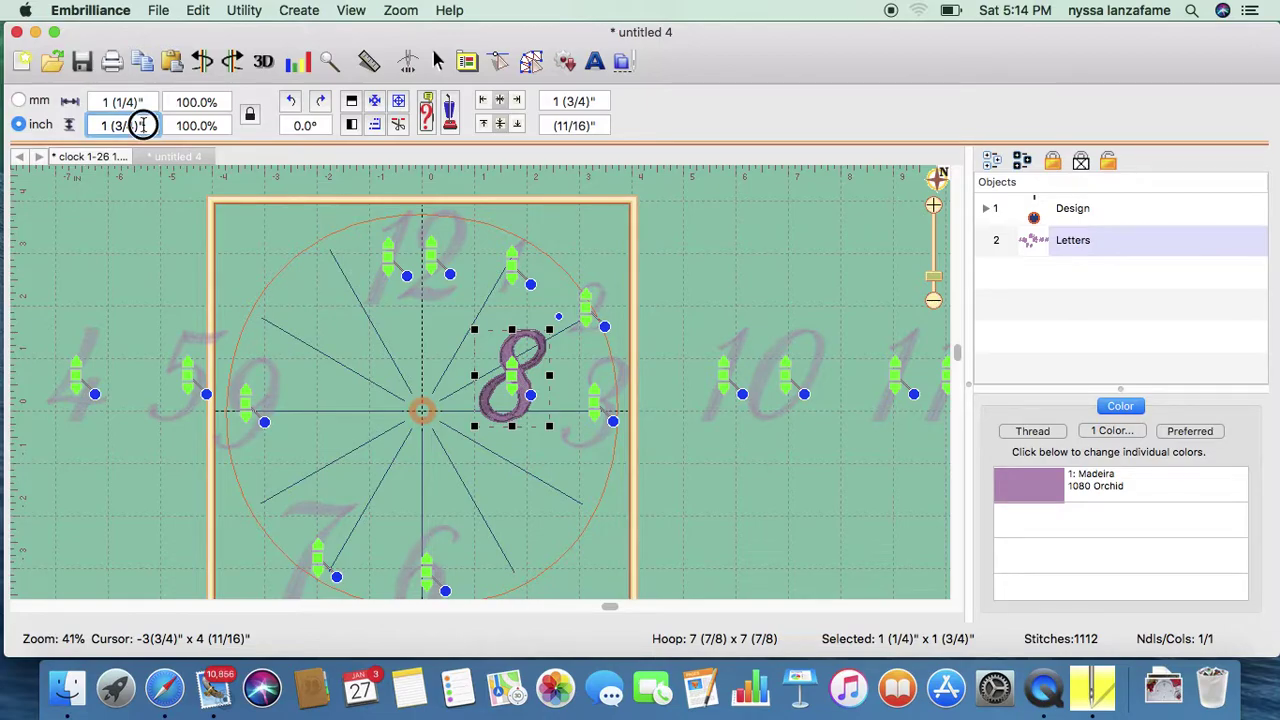
{"action": "type", "text": "1"}
{"action": "key", "text": "Return"}
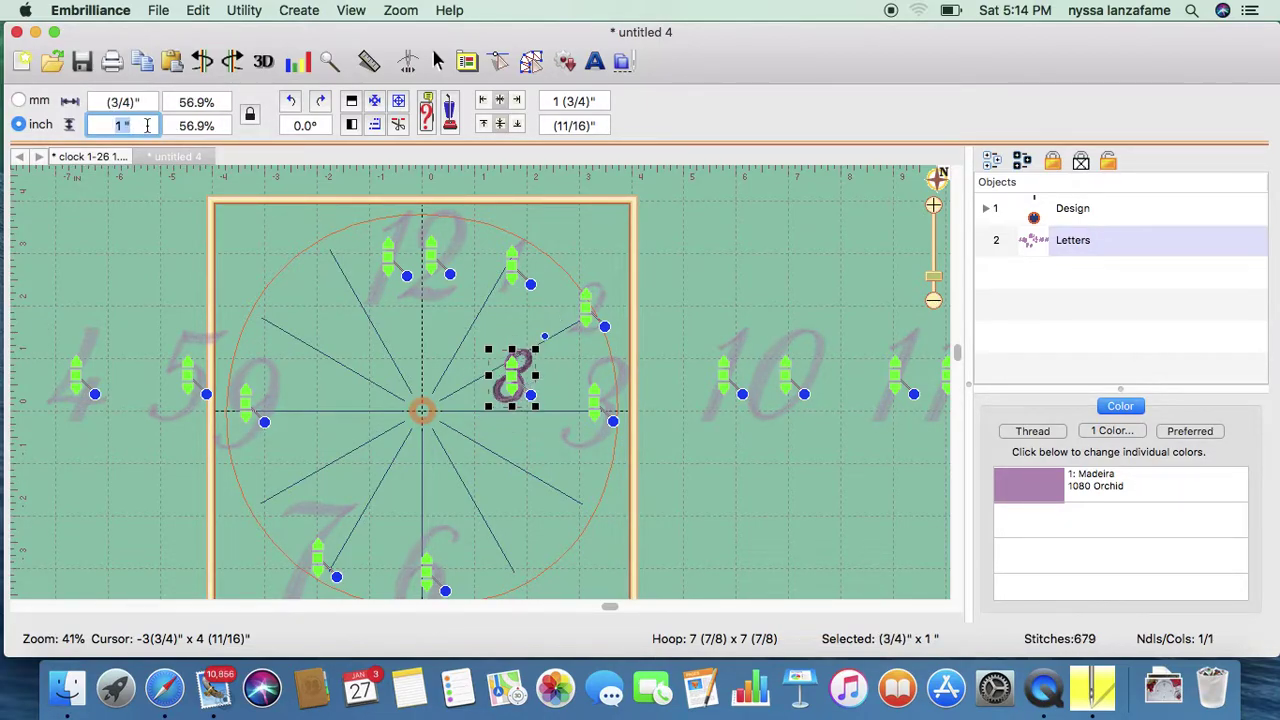
Set the height of both digits of the 10 outside the hoop to 1 inch each
{"action": "left_click", "coordinate": [729, 373]}
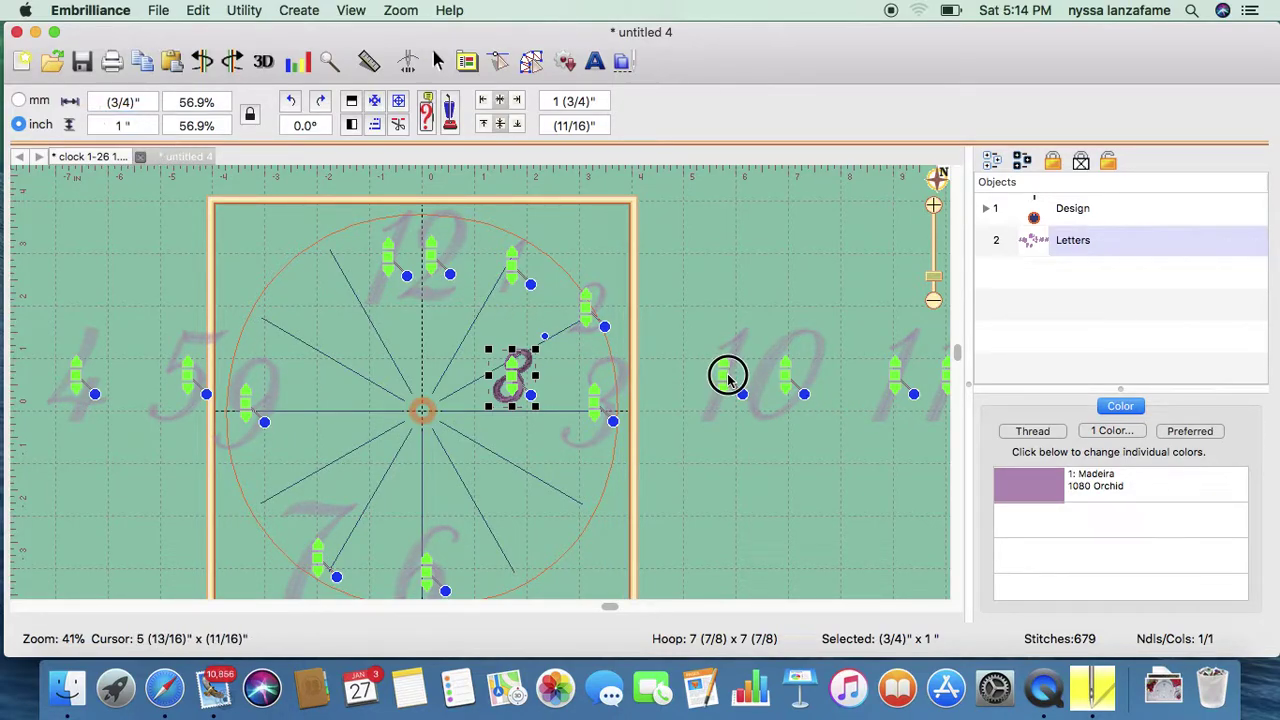
{"action": "left_click", "coordinate": [130, 124]}
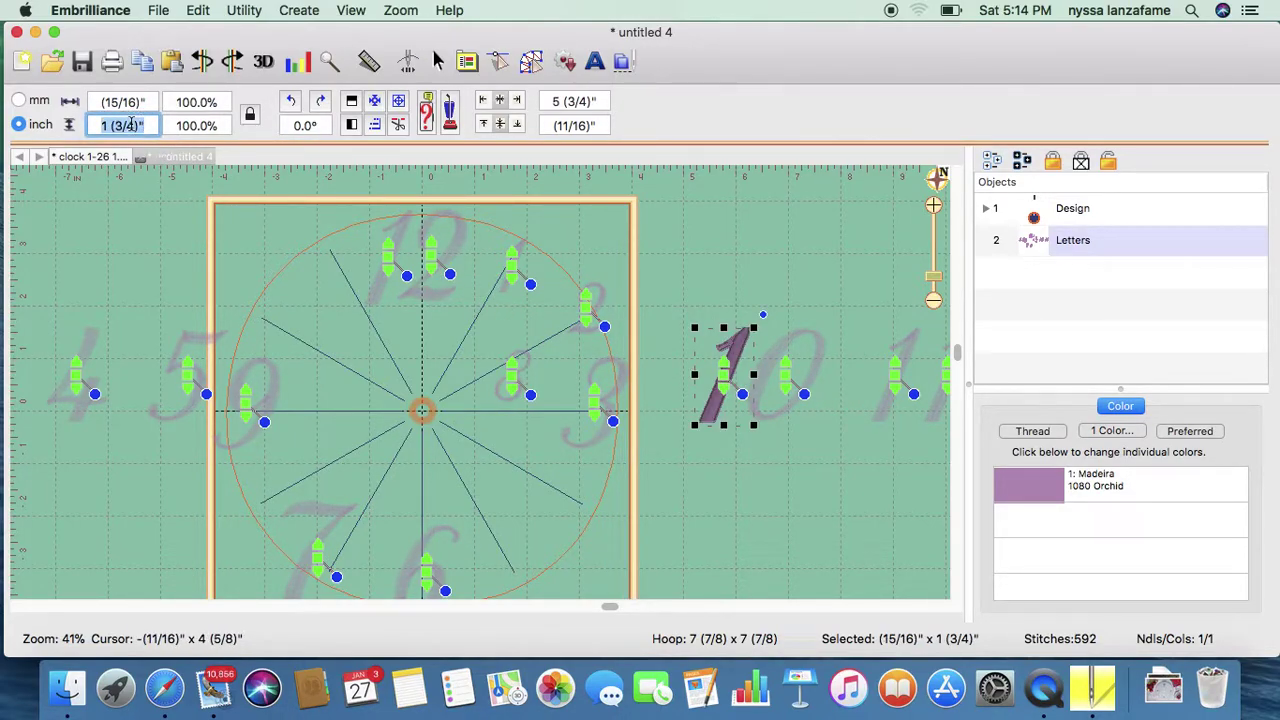
{"action": "type", "text": "1"}
{"action": "key", "text": "Return"}
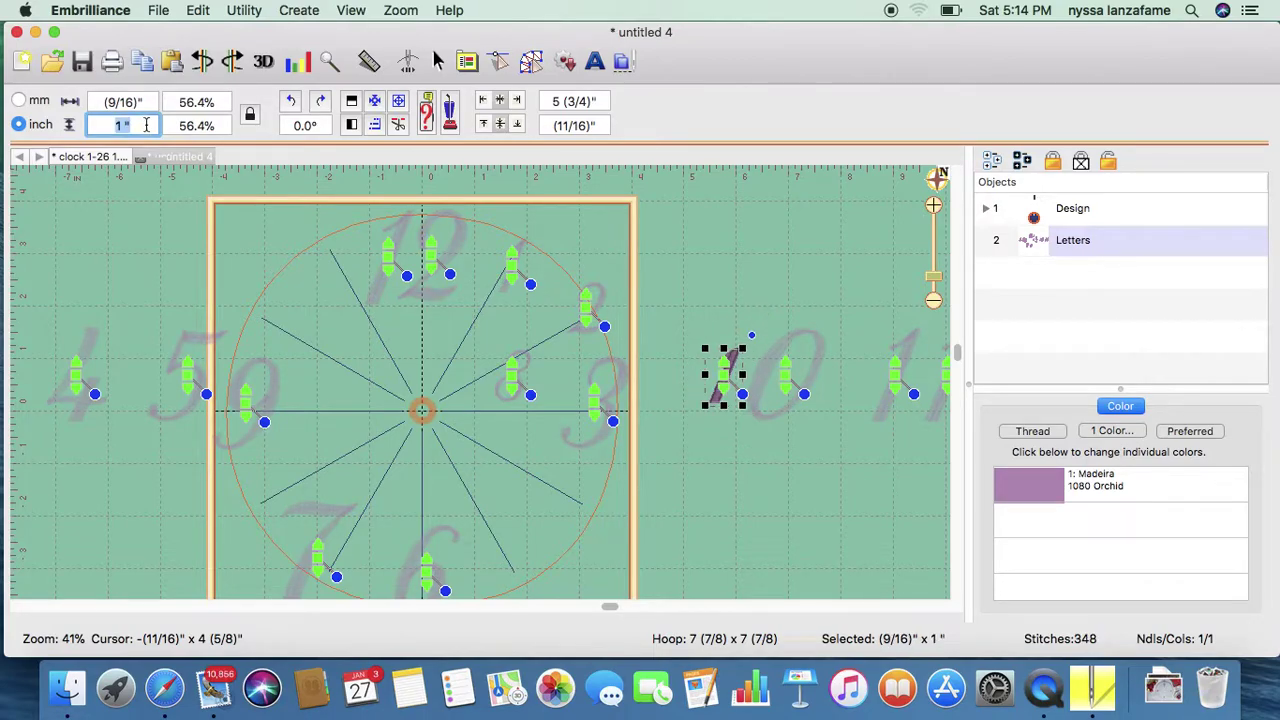
{"action": "left_click", "coordinate": [787, 381]}
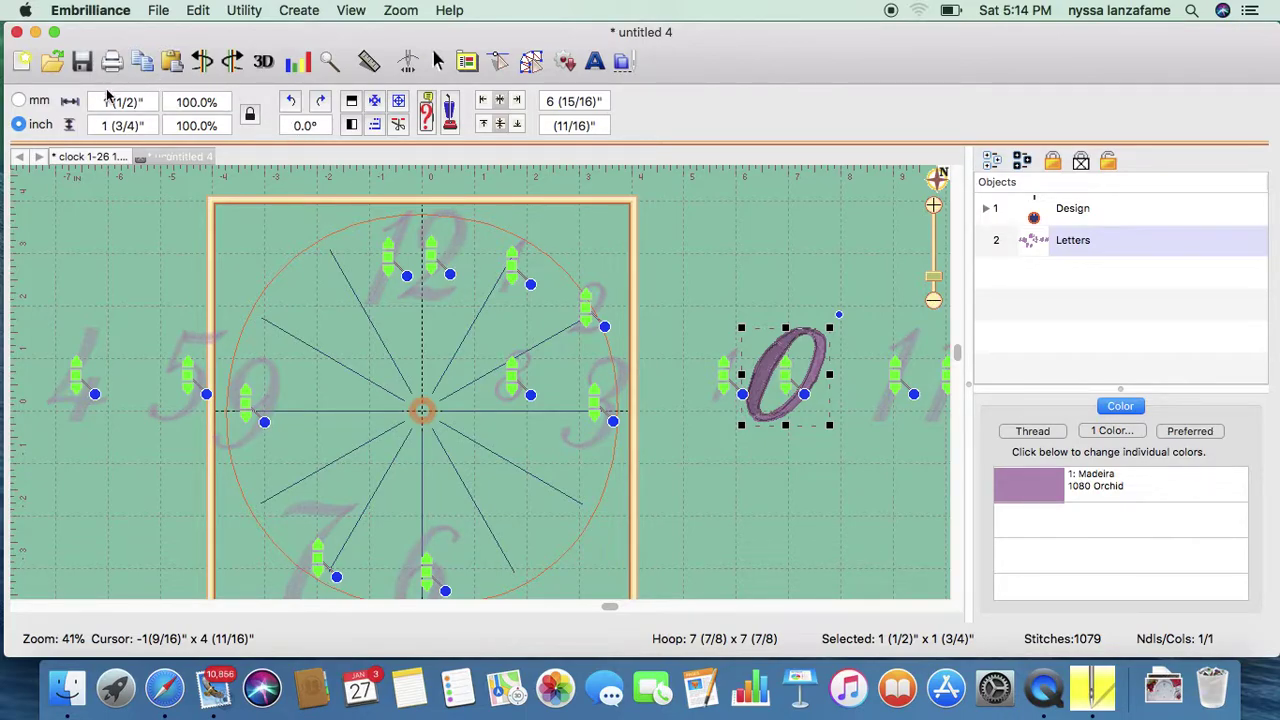
{"action": "left_click", "coordinate": [107, 126]}
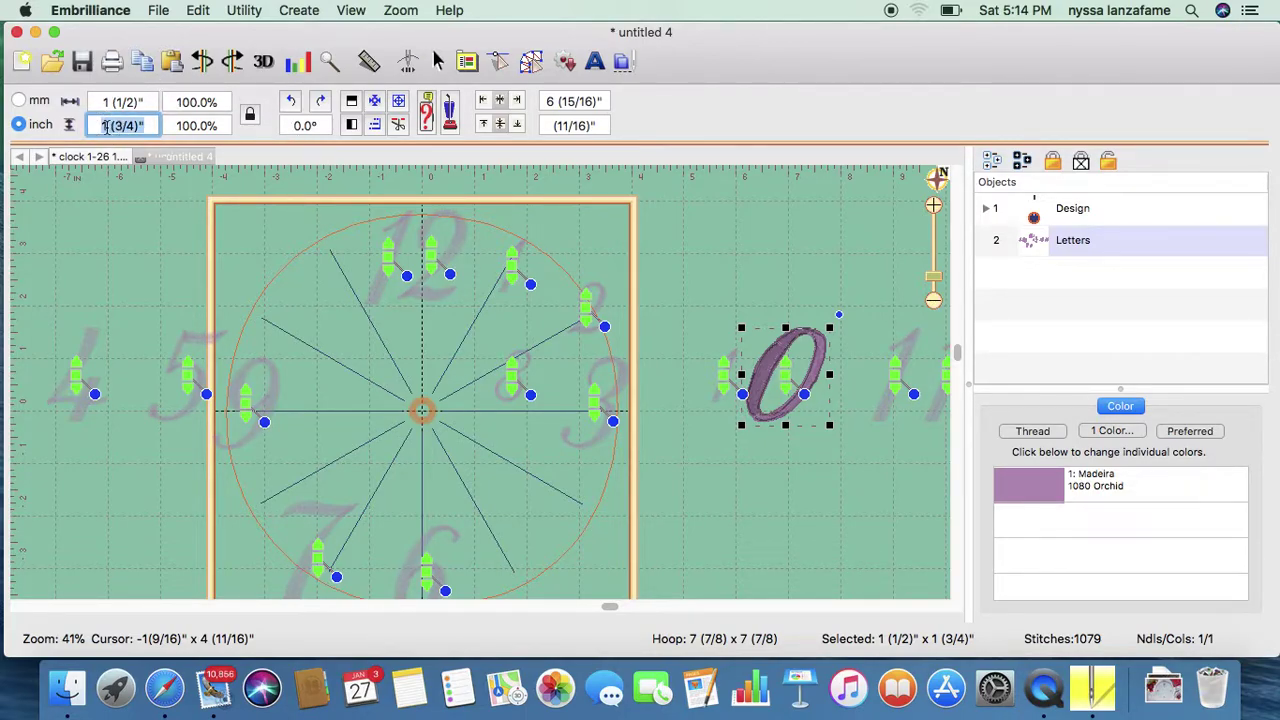
{"action": "type", "text": "1"}
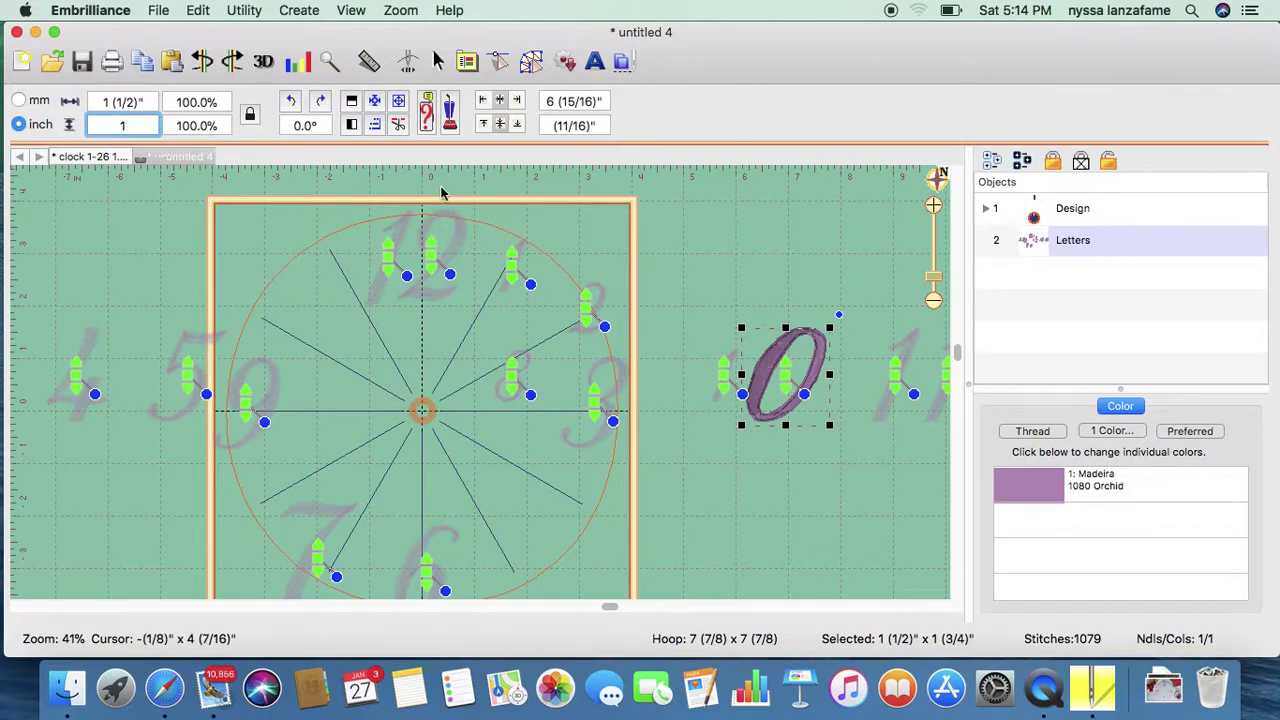
{"action": "key", "text": "Return"}
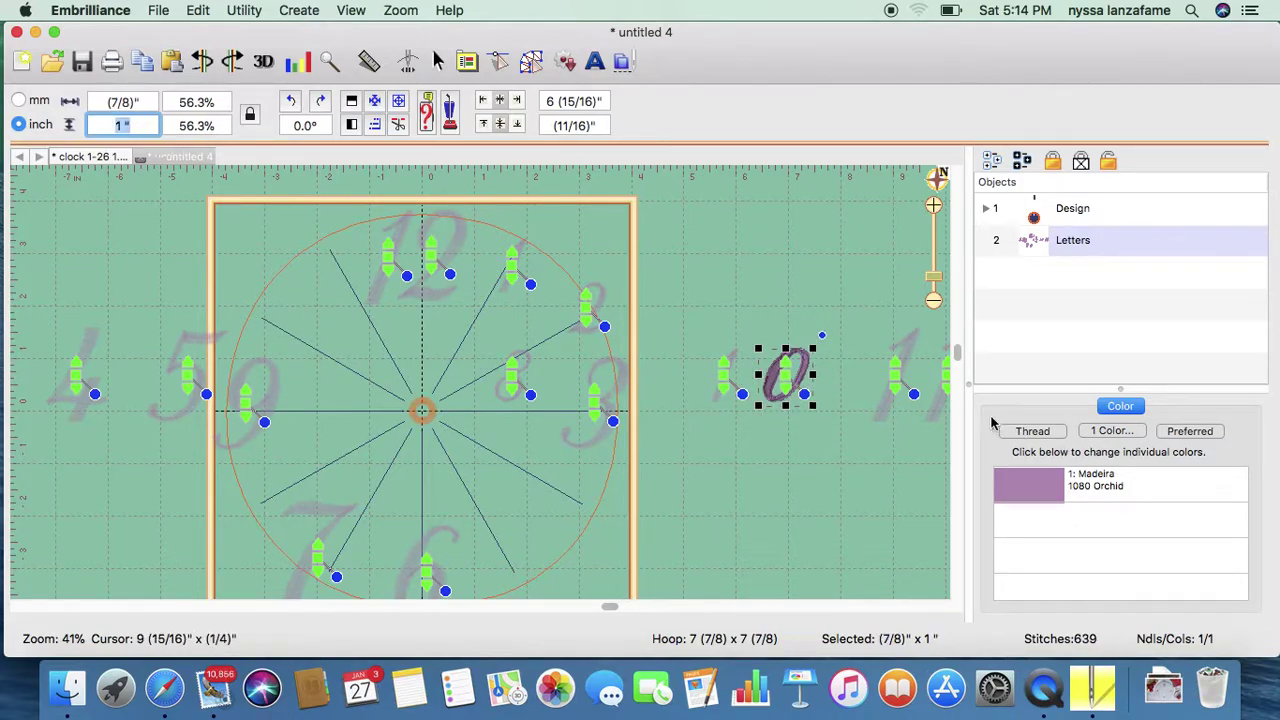
Set the height of the first digit of the 11 to 1 inch
{"action": "key", "text": "Tab"}
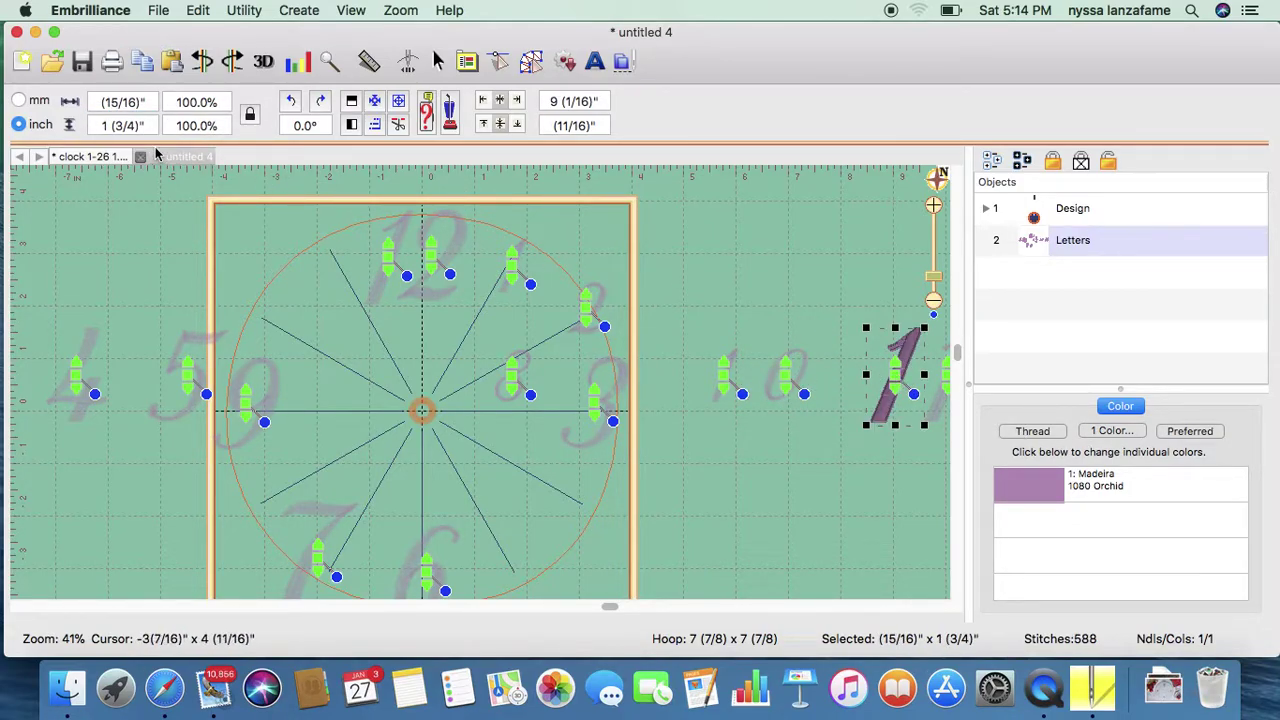
{"action": "left_click", "coordinate": [122, 125]}
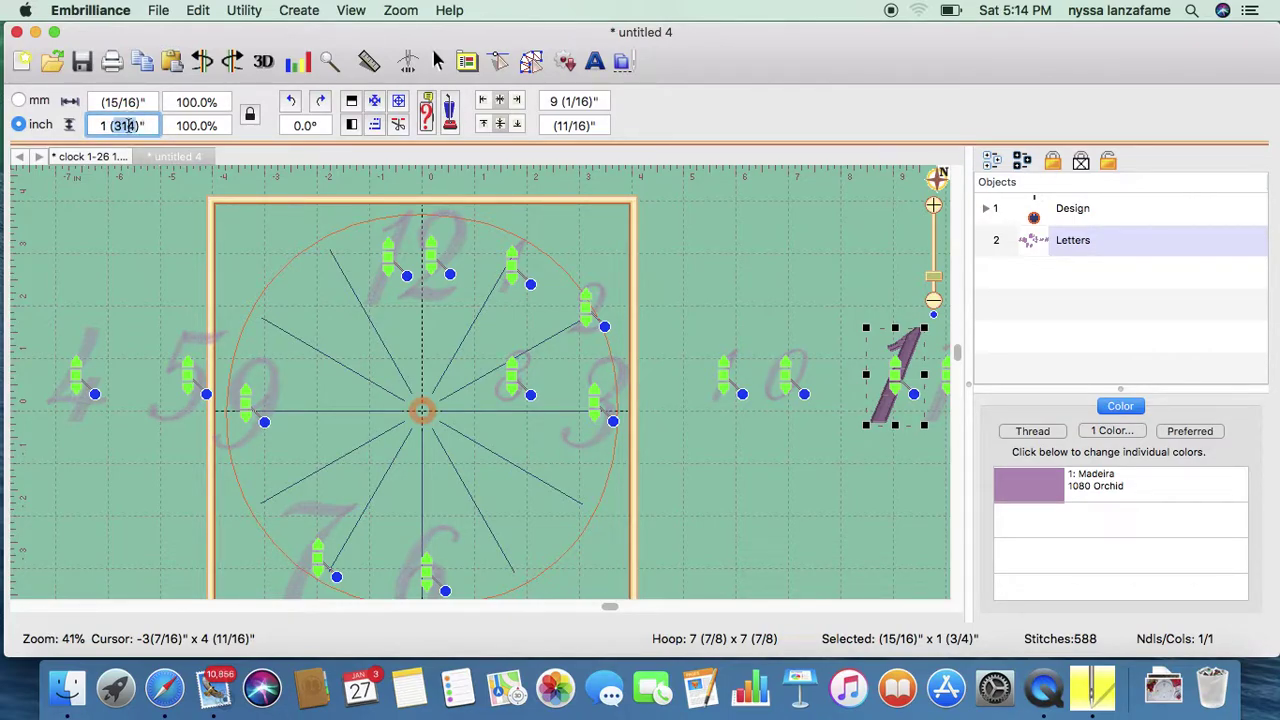
{"action": "left_click", "coordinate": [128, 125]}
{"action": "key", "text": "super+a"}
{"action": "type", "text": "1"}
{"action": "key", "text": "Return"}
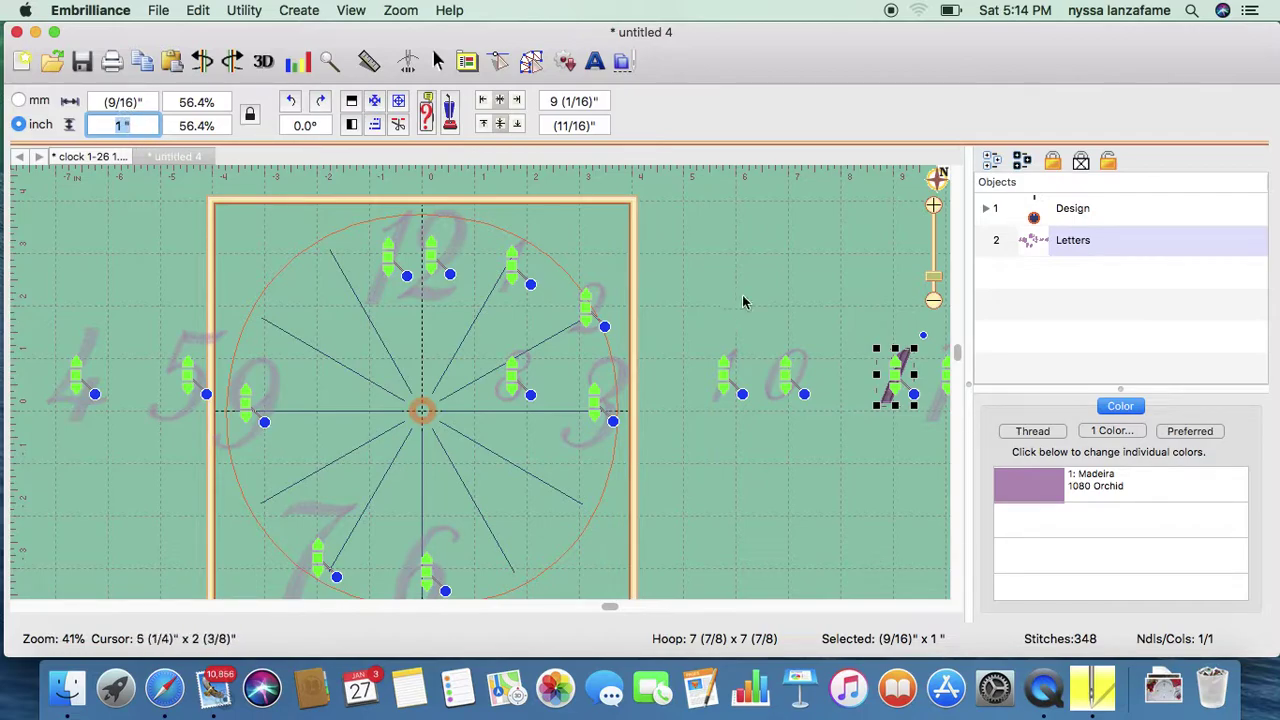
Set the height of the second digit of the 11 to 1 inch
{"action": "left_click_drag", "start_coordinate": [613, 608], "coordinate": [849, 606]}
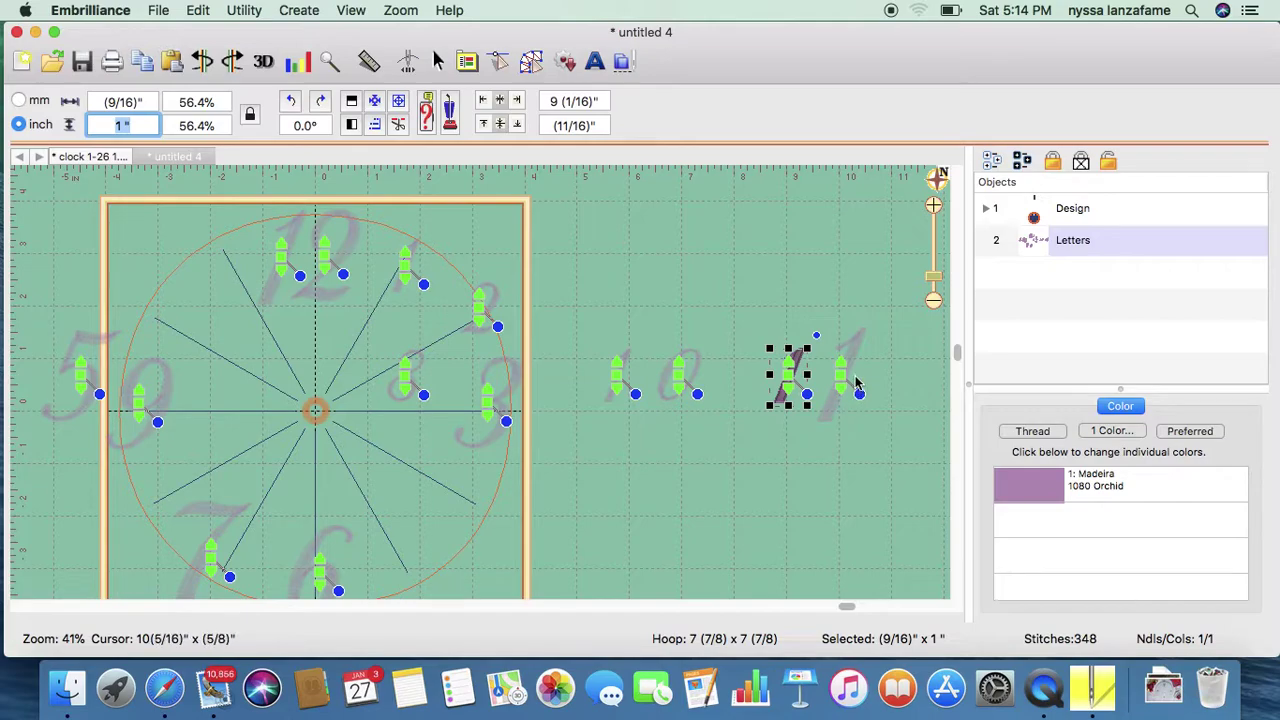
{"action": "key", "text": "super+z"}
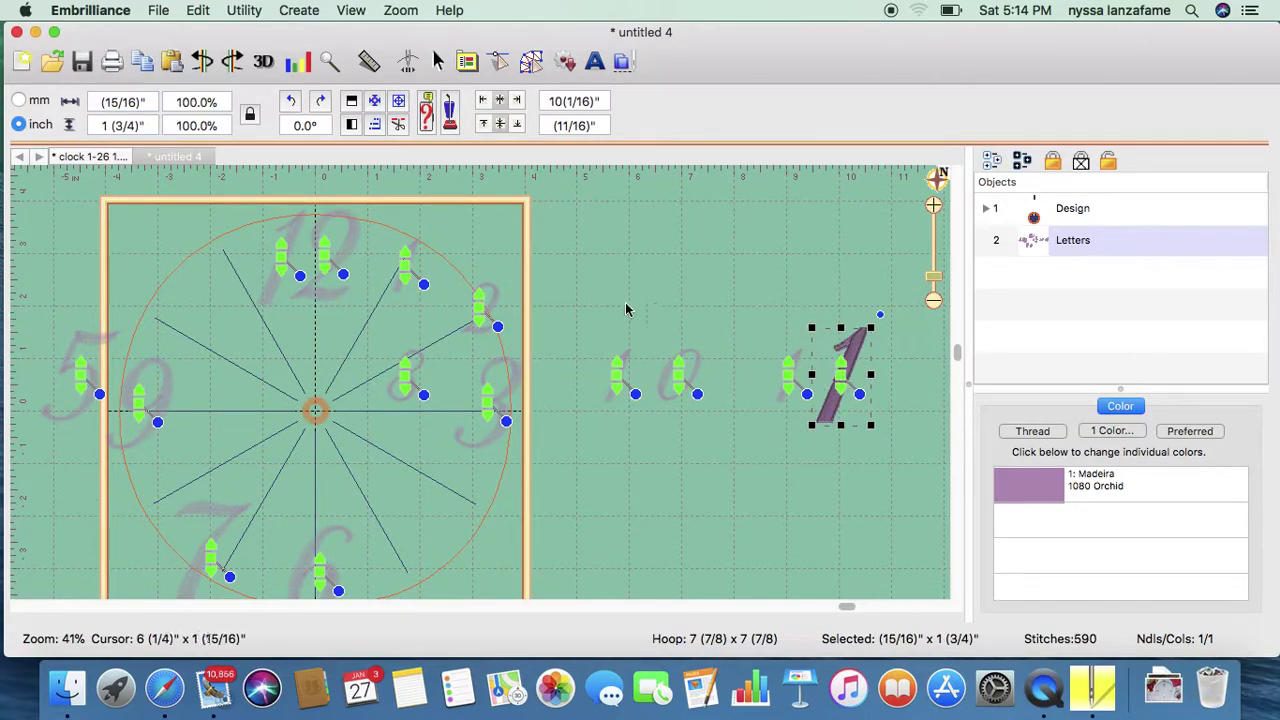
{"action": "left_click", "coordinate": [108, 125]}
{"action": "type", "text": "1"}
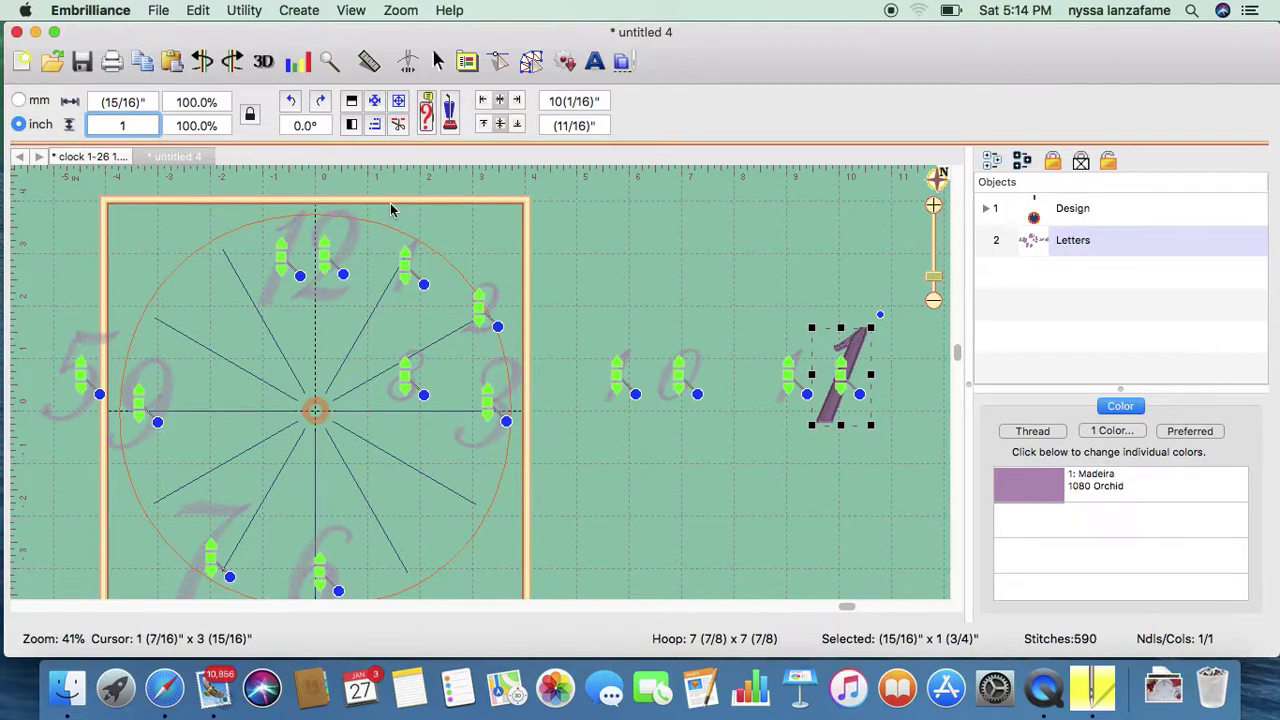
{"action": "key", "text": "Return"}
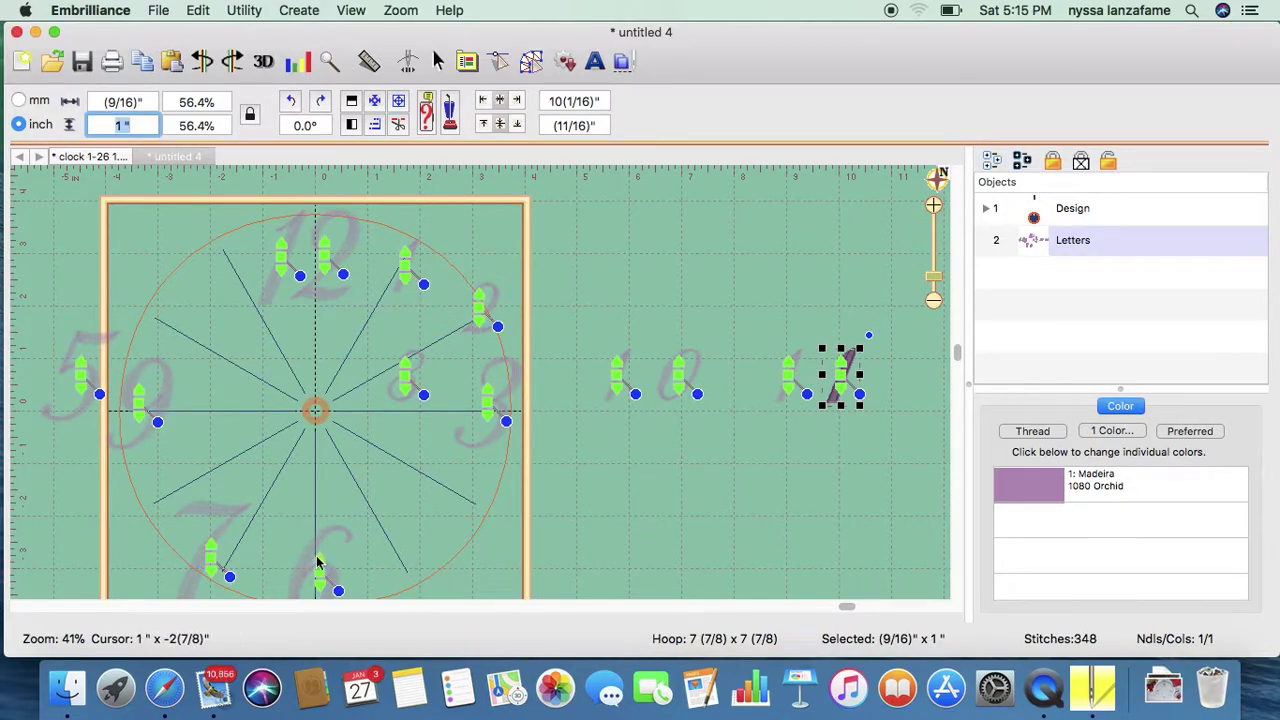
Set the height of the 7 near the lower part of the clock circle to 1 inch
{"action": "left_click", "coordinate": [215, 510]}
{"action": "triple_click", "coordinate": [136, 126]}
{"action": "type", "text": "1"}
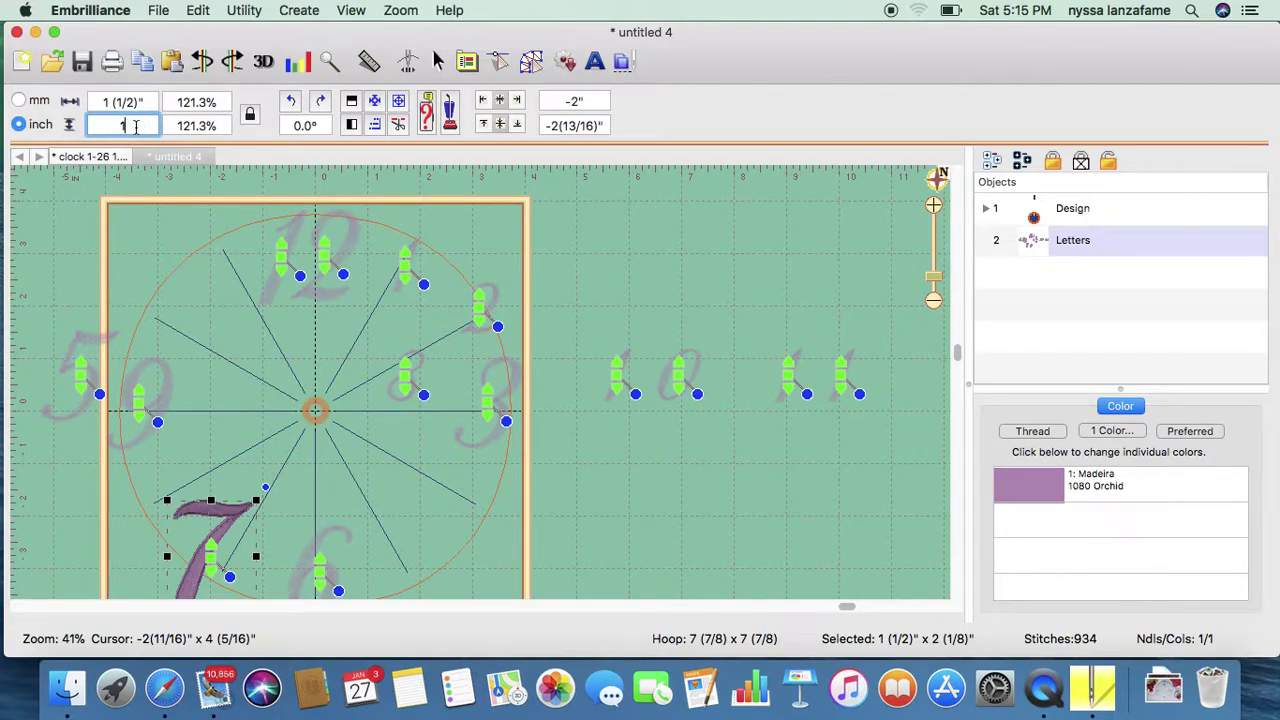
{"action": "key", "text": "Return"}
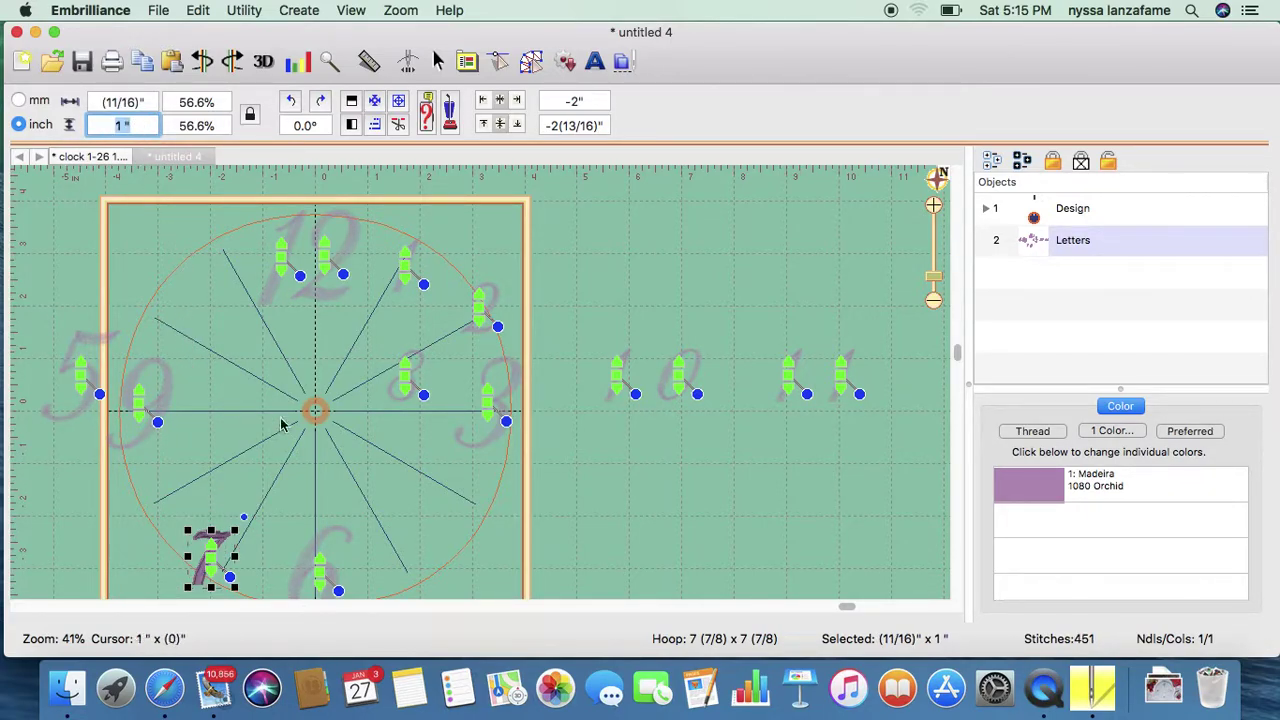
Set the height of the 4 outside the hoop to 1 inch
{"action": "left_click_drag", "start_coordinate": [846, 607], "coordinate": [305, 450]}
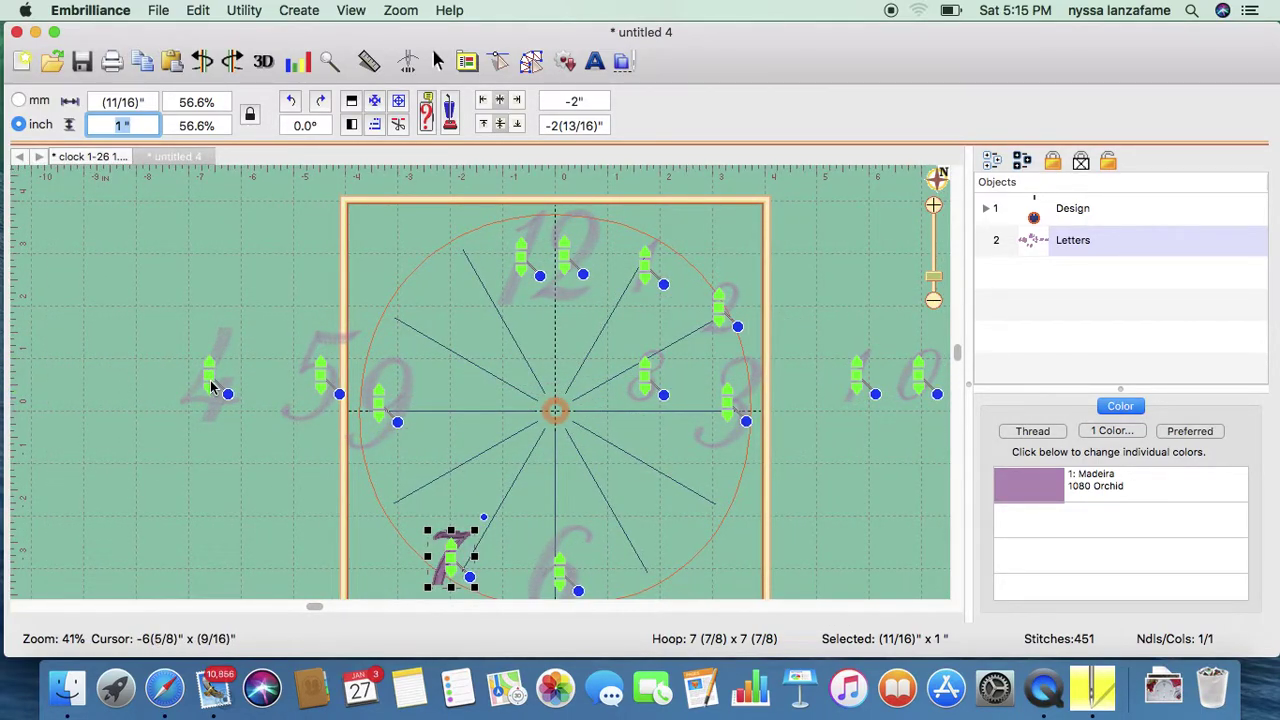
{"action": "left_click", "coordinate": [209, 378]}
{"action": "left_click", "coordinate": [136, 125]}
{"action": "triple_click", "coordinate": [136, 125]}
{"action": "type", "text": "1"}
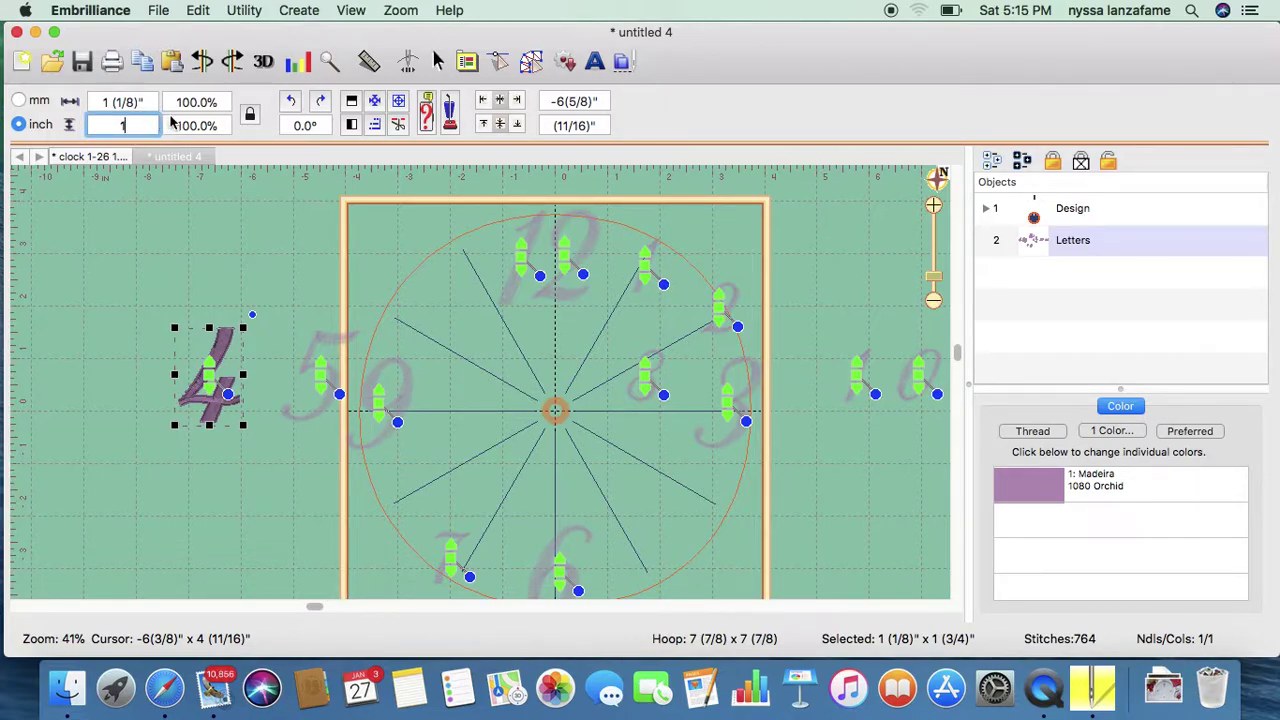
{"action": "key", "text": "Return"}
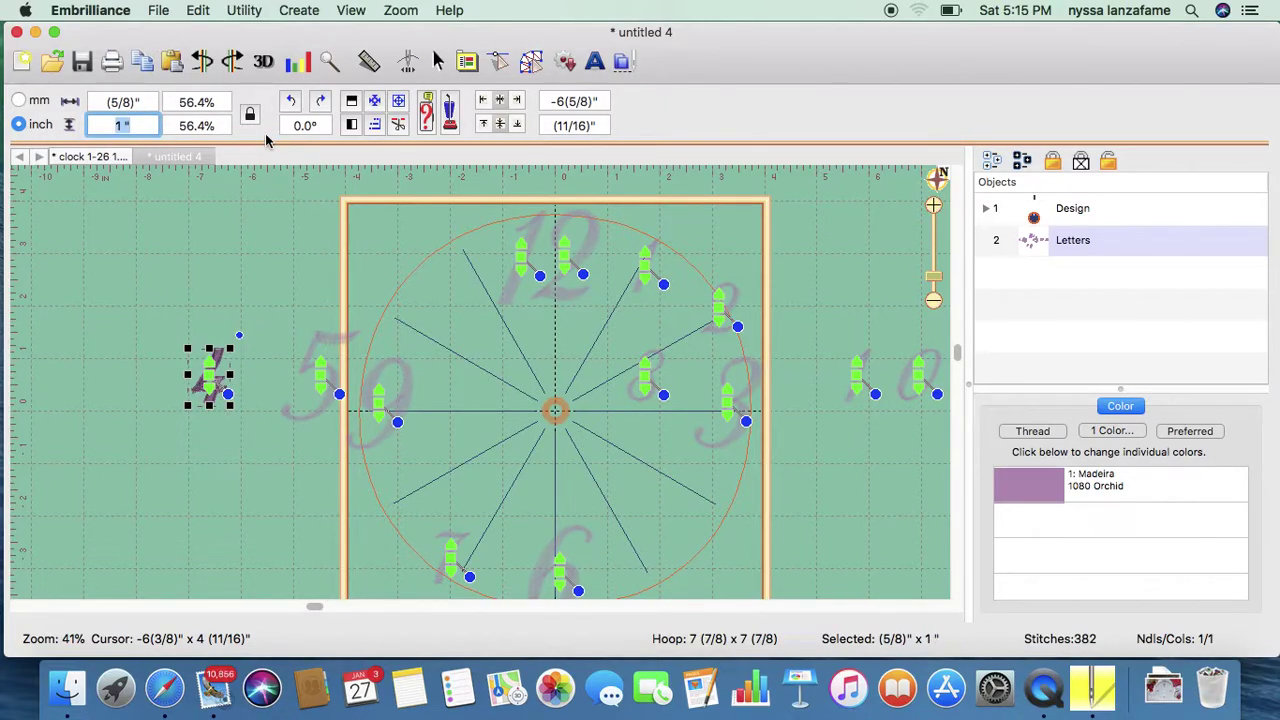
Set the height of the 5 at the hoop's edge to 1 inch
{"action": "left_click", "coordinate": [322, 383]}
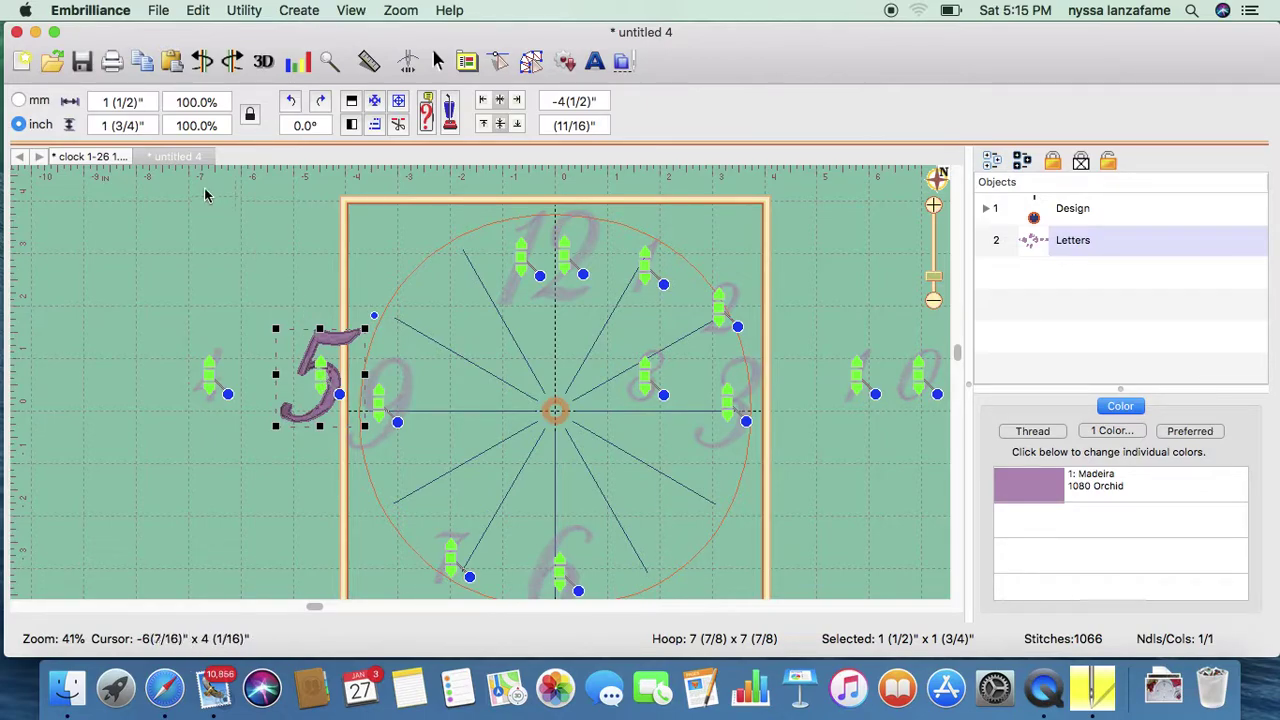
{"action": "triple_click", "coordinate": [134, 126]}
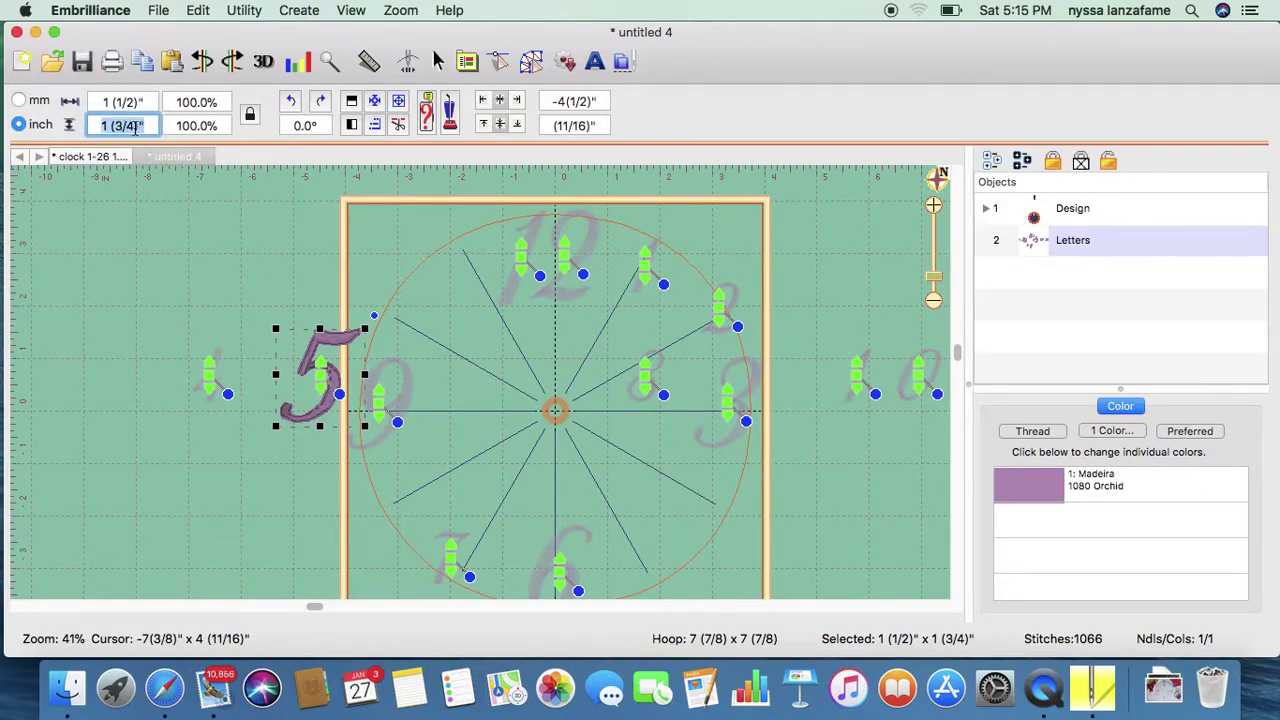
{"action": "type", "text": "1"}
{"action": "key", "text": "Return"}
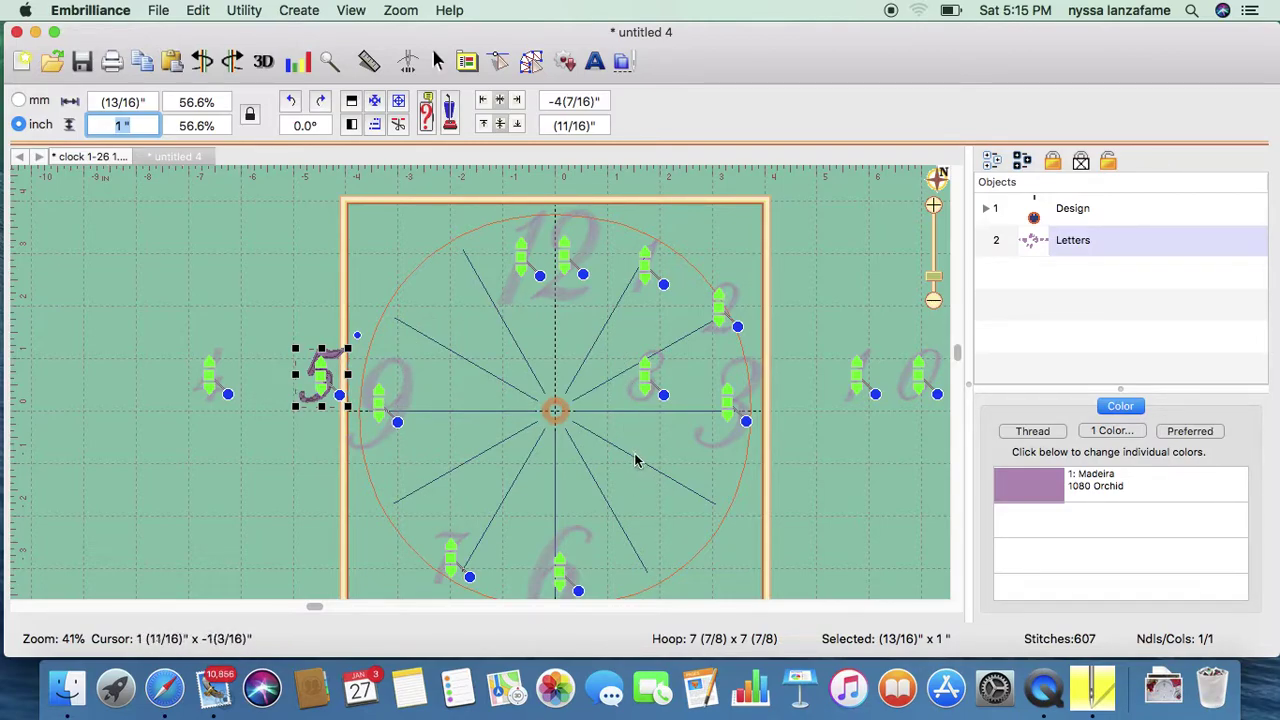
Move the 5, 7 and 4 onto the ends of their matching guide spokes, and nudge the 2 and 1 to line up with theirs
{"action": "left_click", "coordinate": [323, 381]}
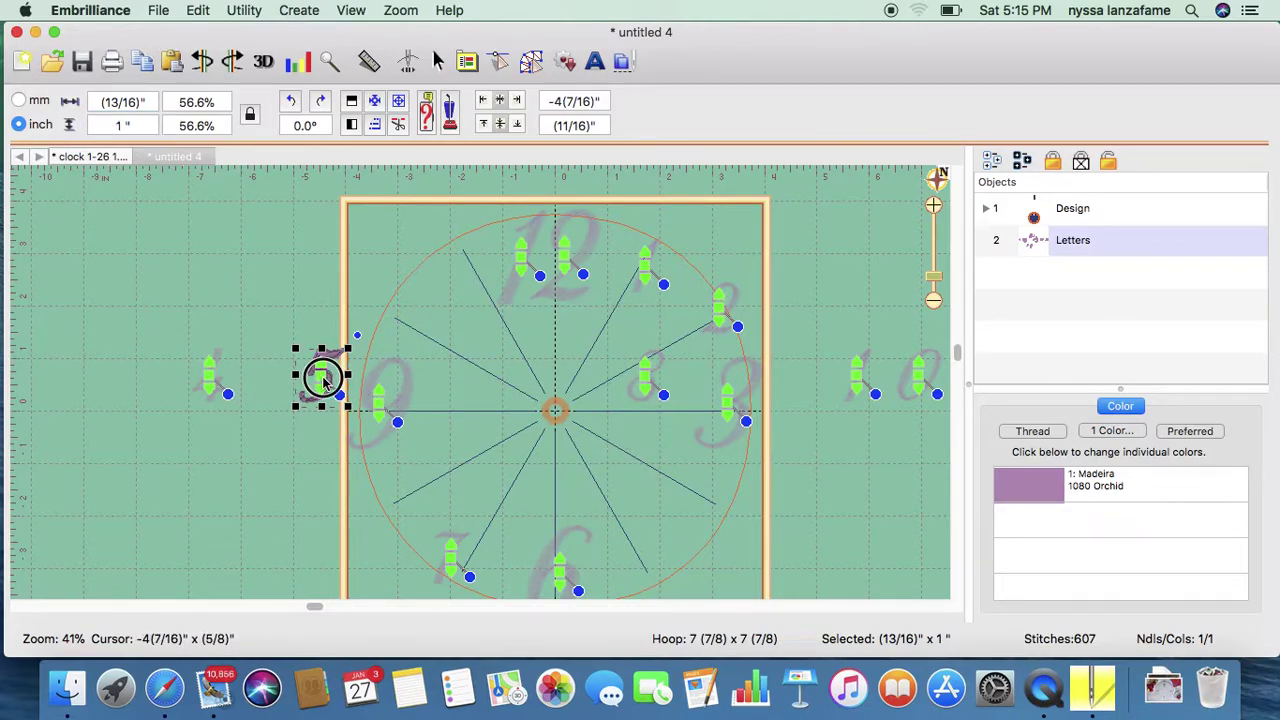
{"action": "left_click_drag", "start_coordinate": [323, 381], "coordinate": [655, 569]}
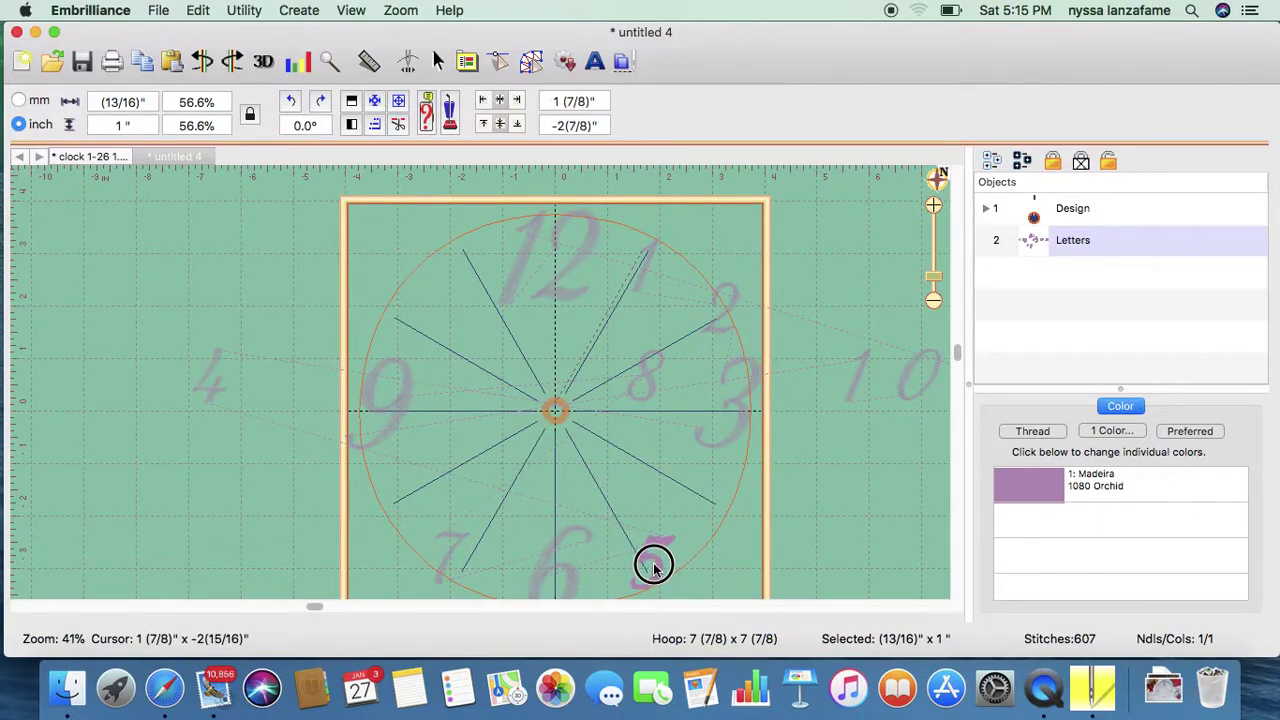
{"action": "left_click", "coordinate": [655, 570]}
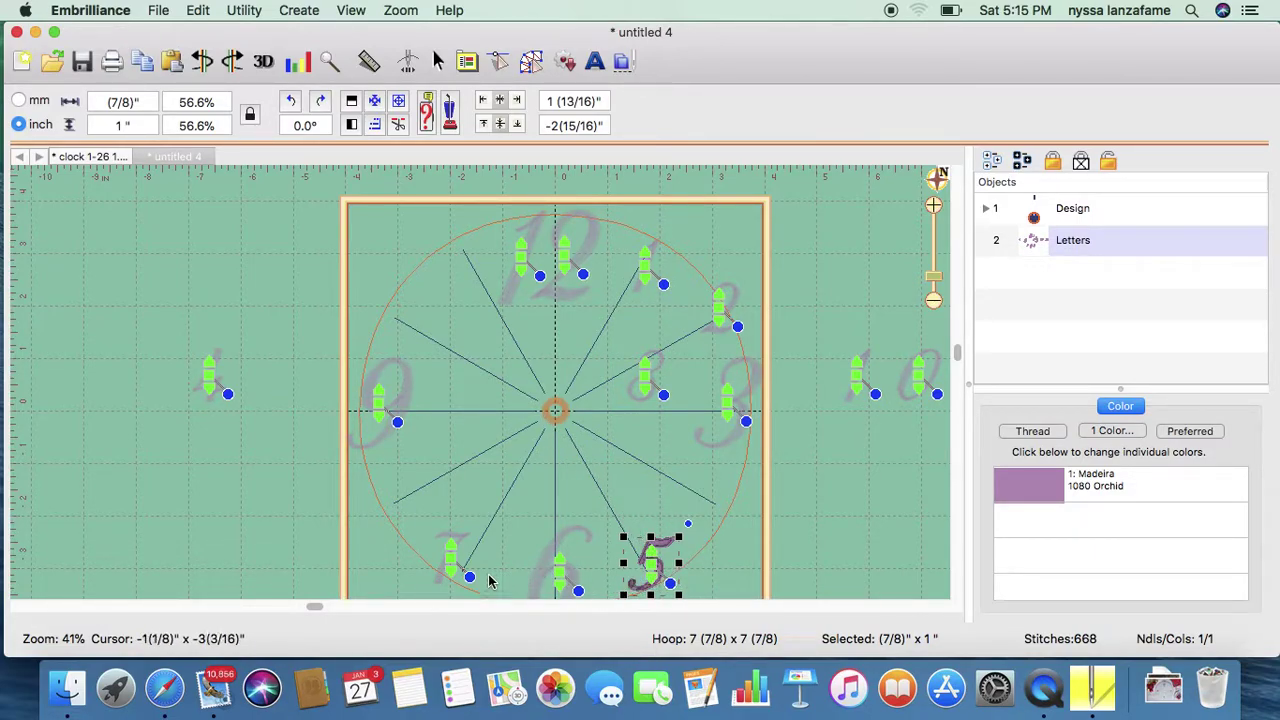
{"action": "left_click_drag", "start_coordinate": [450, 560], "coordinate": [474, 562]}
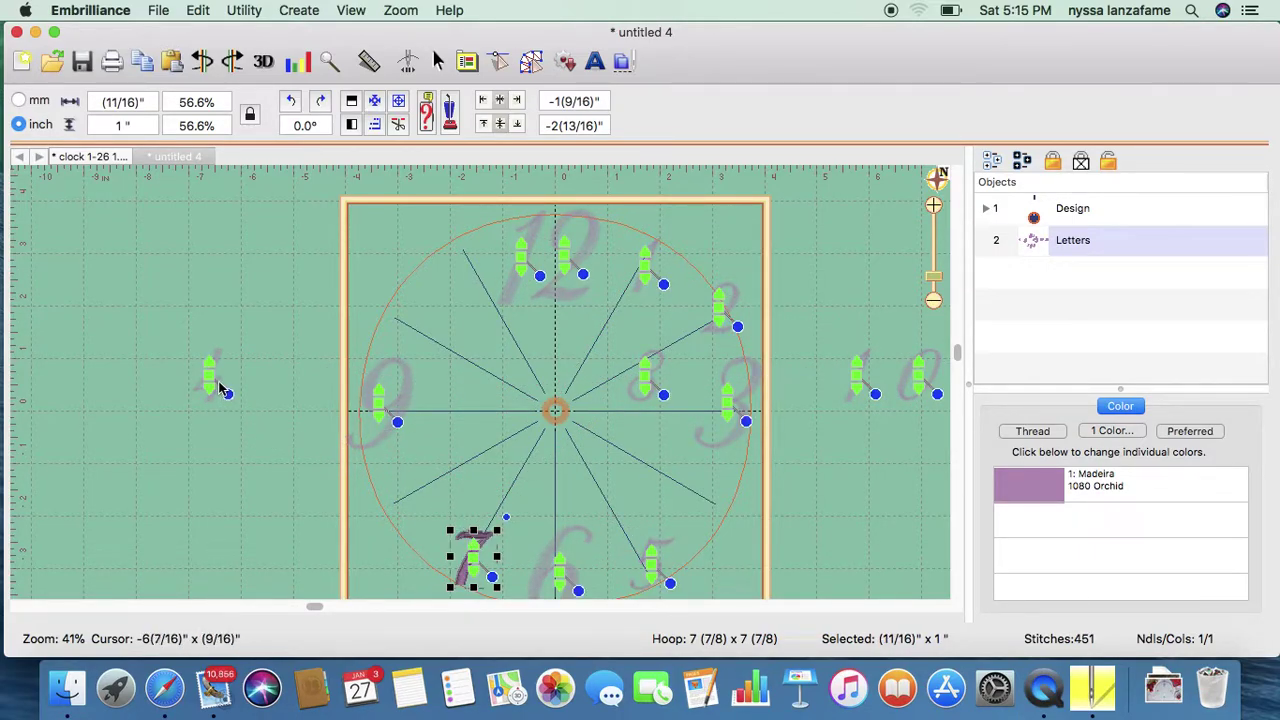
{"action": "left_click_drag", "start_coordinate": [213, 379], "coordinate": [721, 507]}
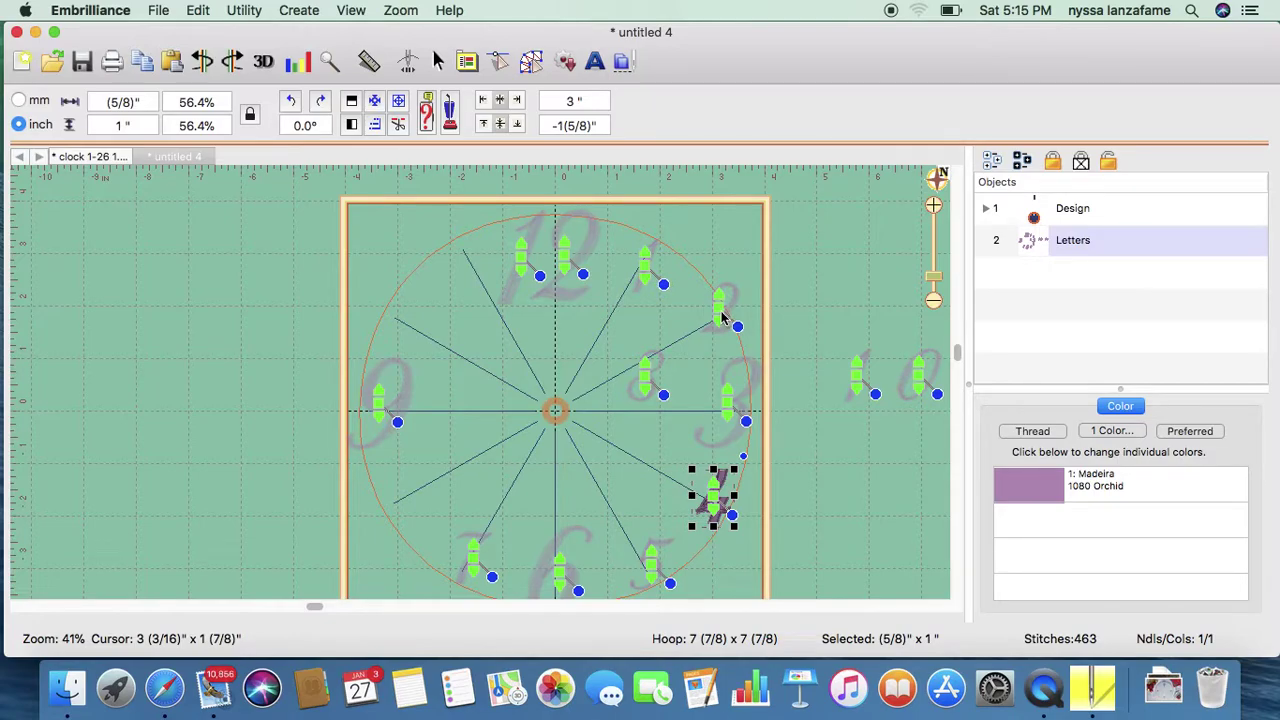
{"action": "mouse_move", "coordinate": [718, 318]}
{"action": "left_mouse_down"}
{"action": "mouse_move", "coordinate": [714, 307]}
{"action": "mouse_move", "coordinate": [705, 324]}
{"action": "left_mouse_up"}
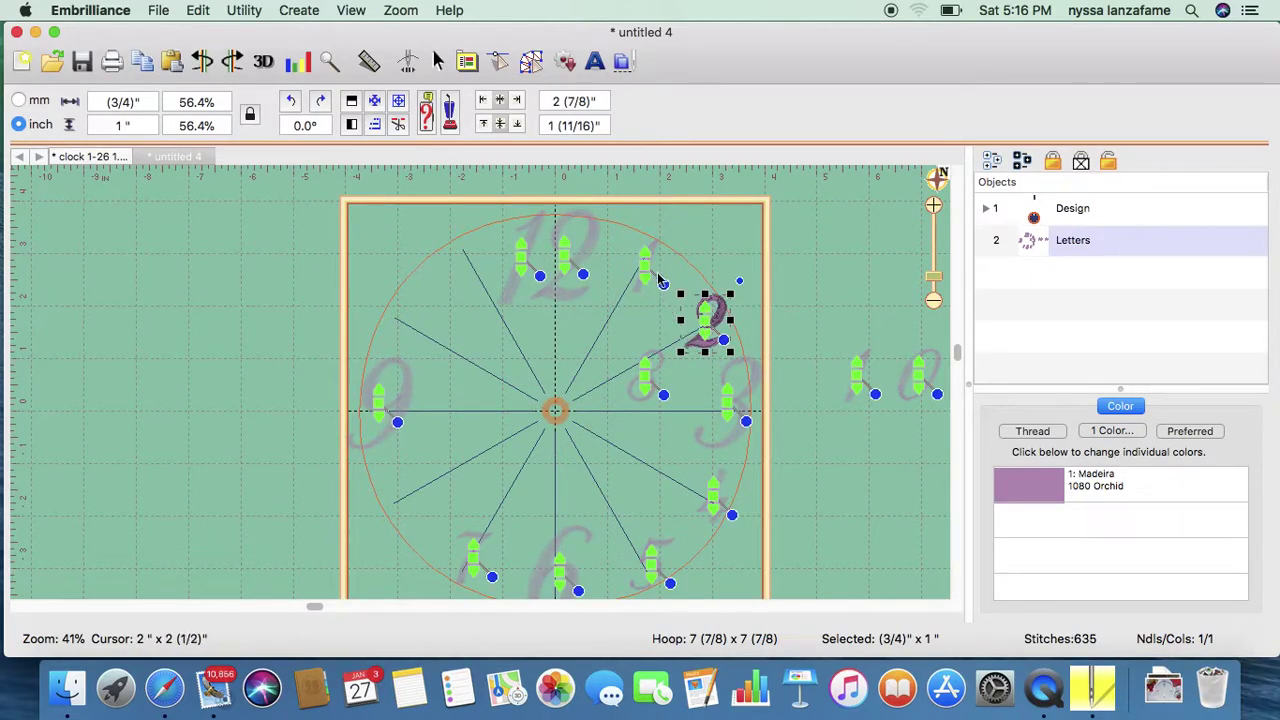
{"action": "left_click_drag", "start_coordinate": [647, 270], "coordinate": [645, 270]}
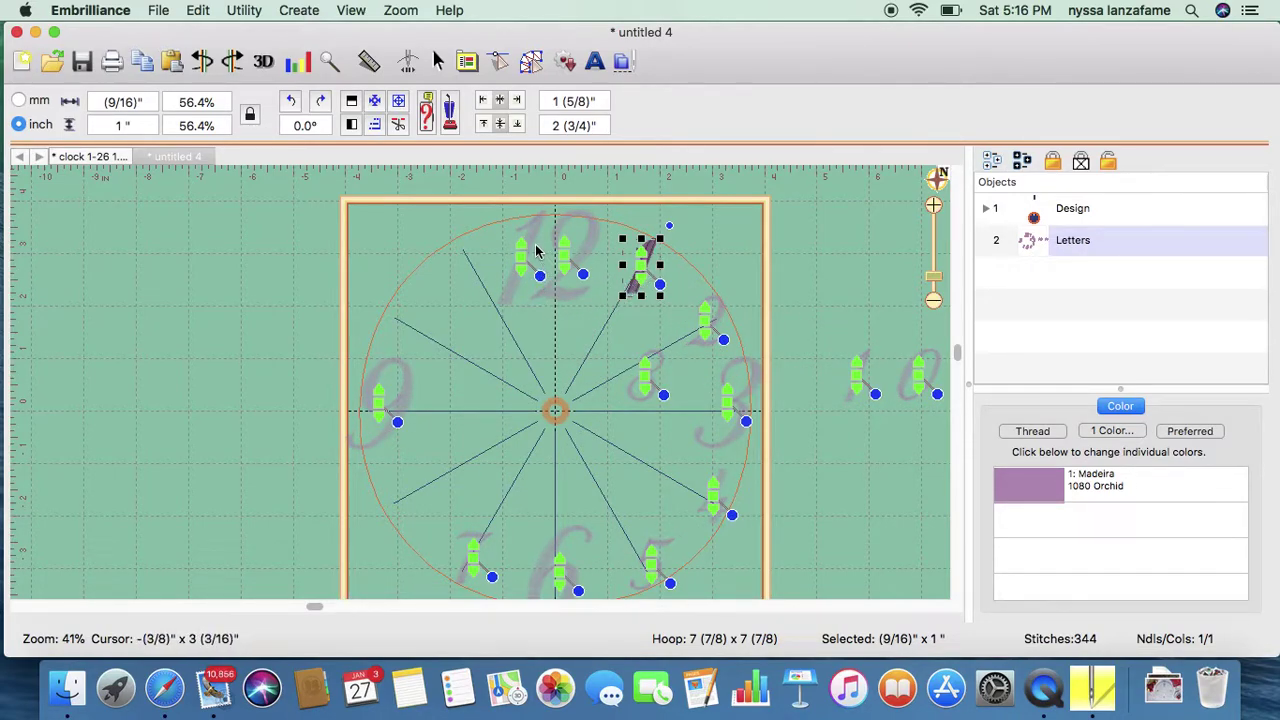
Move both digits of the 10 onto the ten o'clock guide spoke, and undo the accidental rotation of the numerals
{"action": "left_click_drag", "start_coordinate": [860, 378], "coordinate": [392, 314]}
{"action": "left_click_drag", "start_coordinate": [922, 378], "coordinate": [407, 316]}
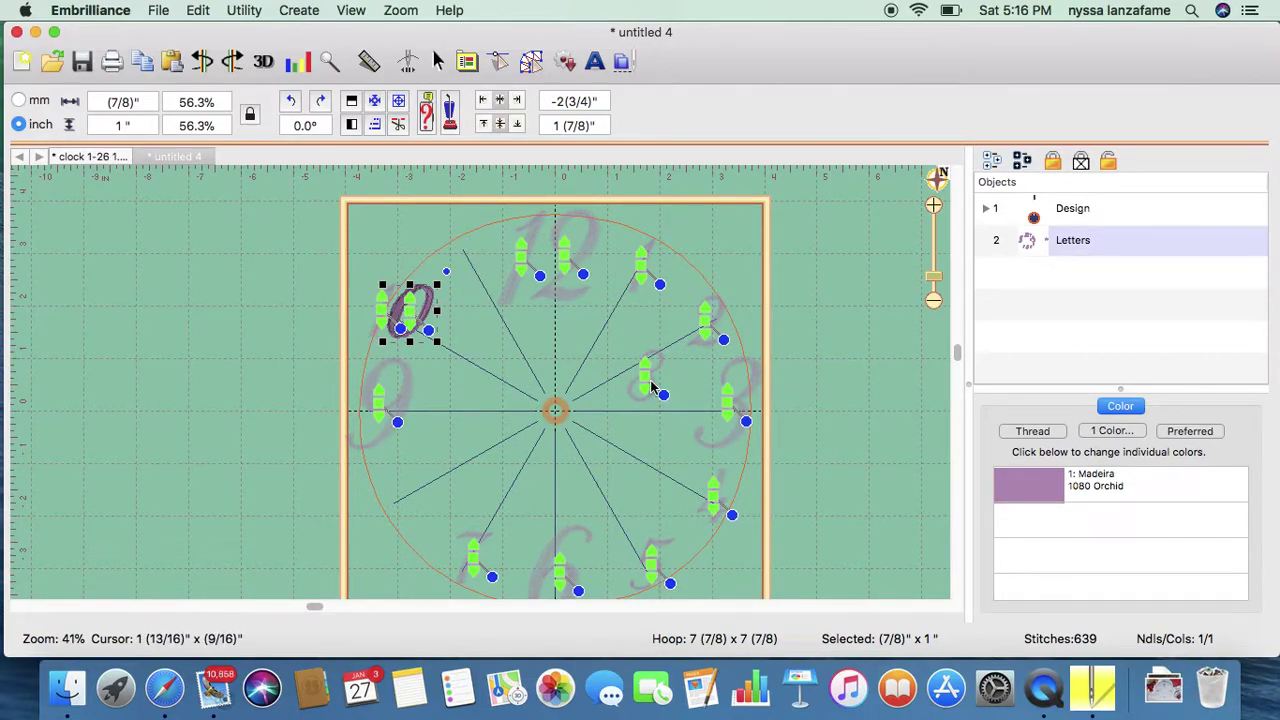
{"action": "left_click_drag", "start_coordinate": [650, 385], "coordinate": [636, 378]}
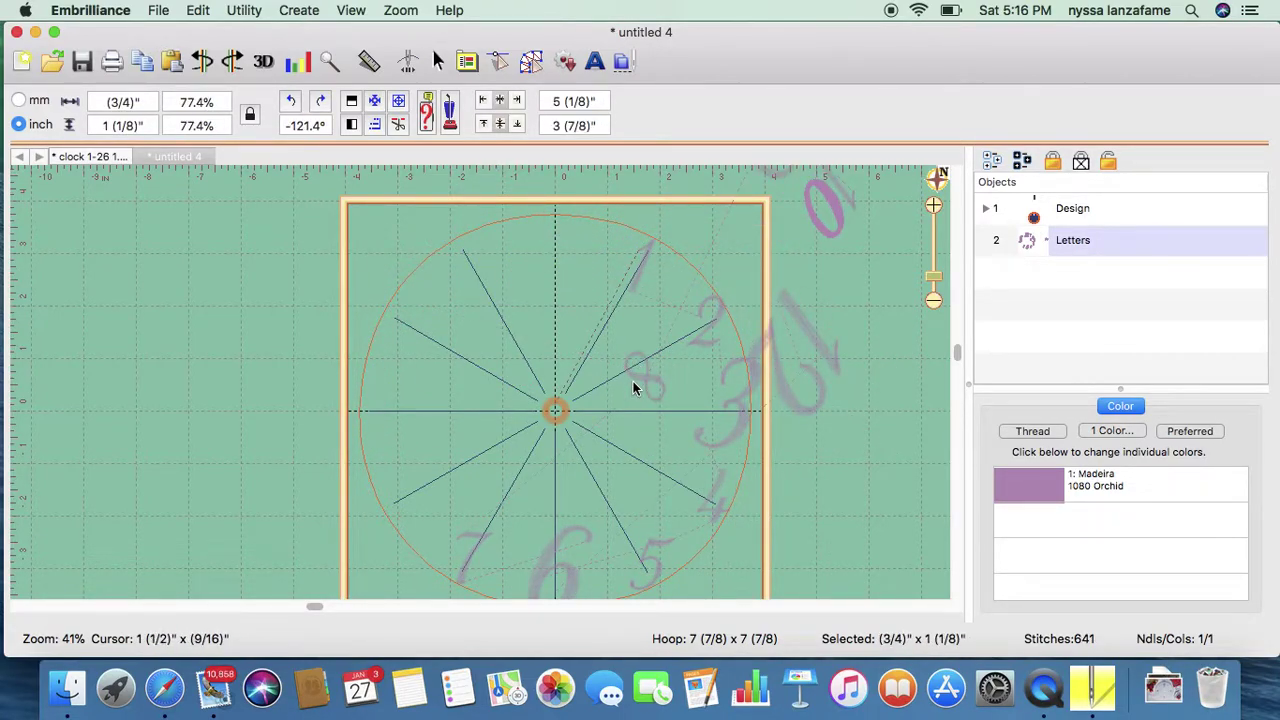
{"action": "left_click", "coordinate": [202, 61]}
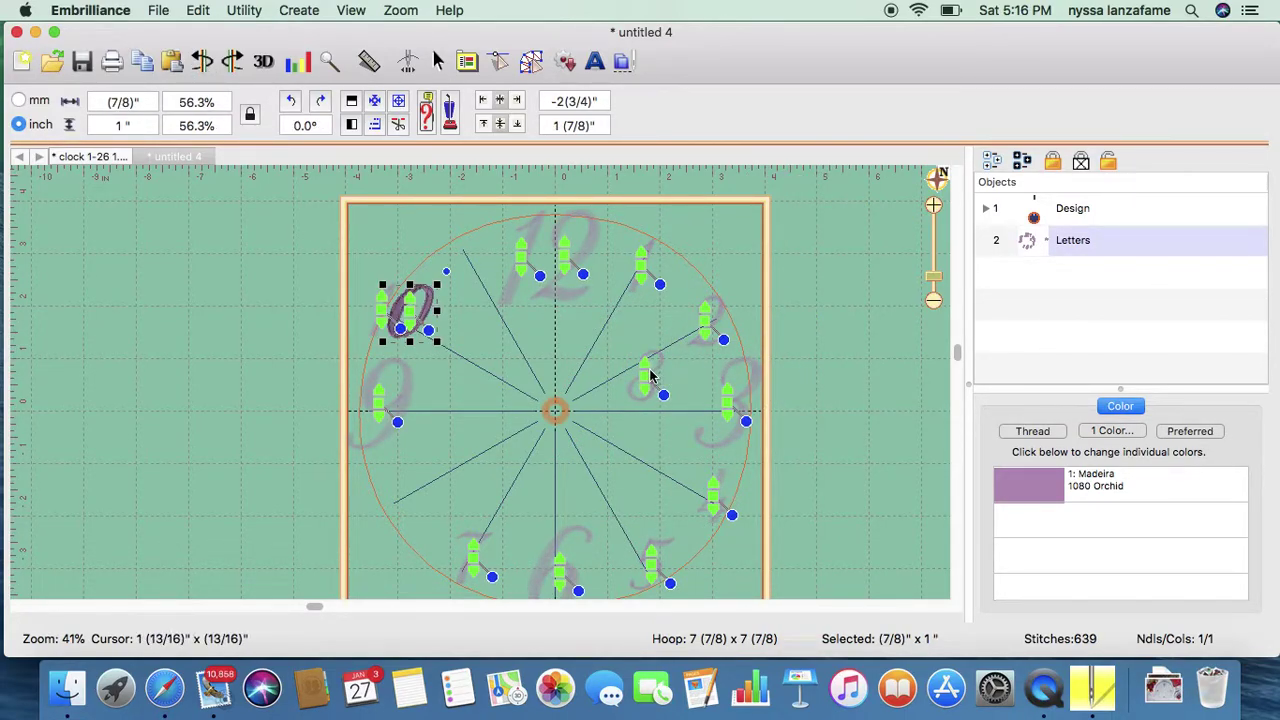
Move the 8 onto the eight o'clock guide spoke and both digits of the 11 onto the eleven o'clock spoke
{"action": "left_click_drag", "start_coordinate": [651, 374], "coordinate": [587, 395]}
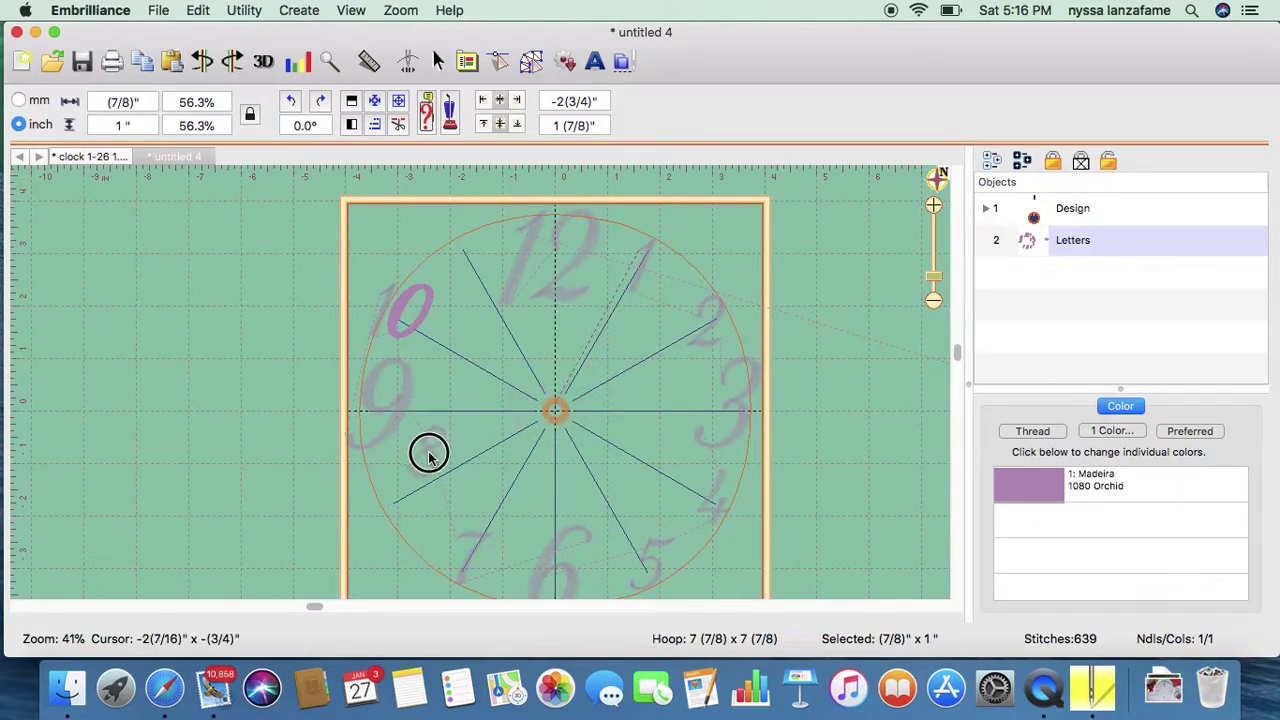
{"action": "left_click", "coordinate": [407, 503]}
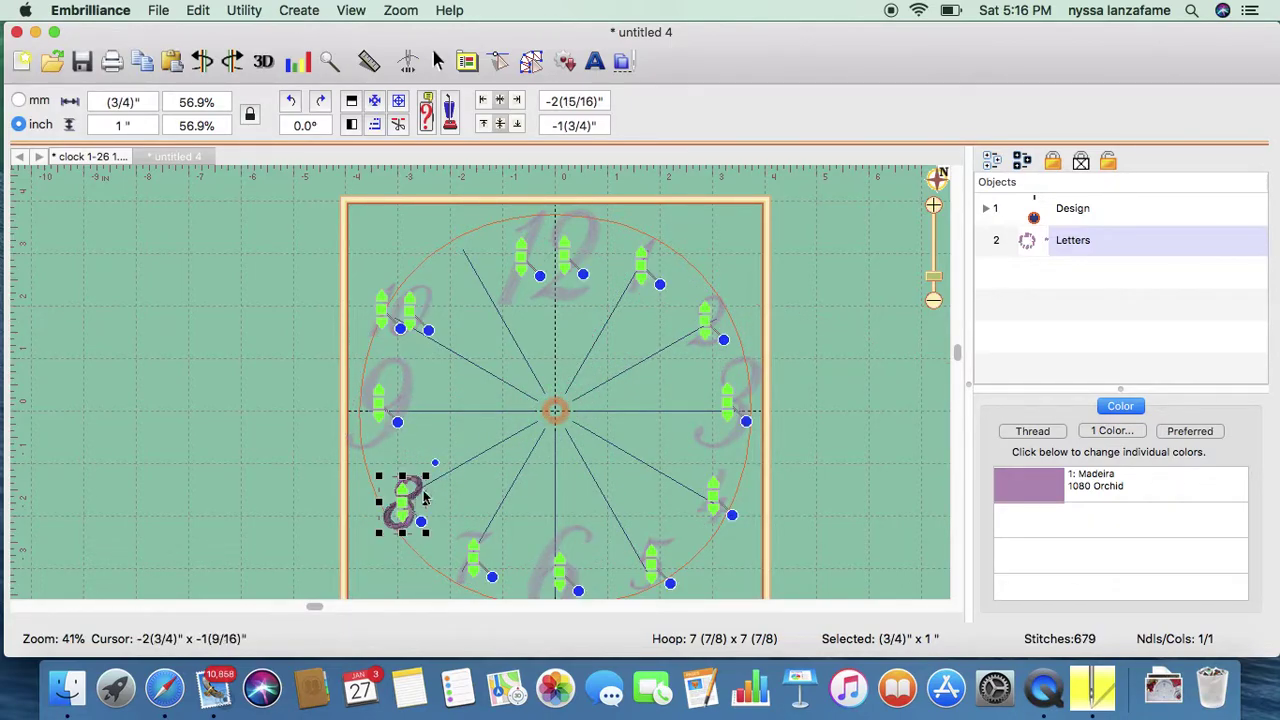
{"action": "left_click_drag", "start_coordinate": [313, 609], "coordinate": [935, 610]}
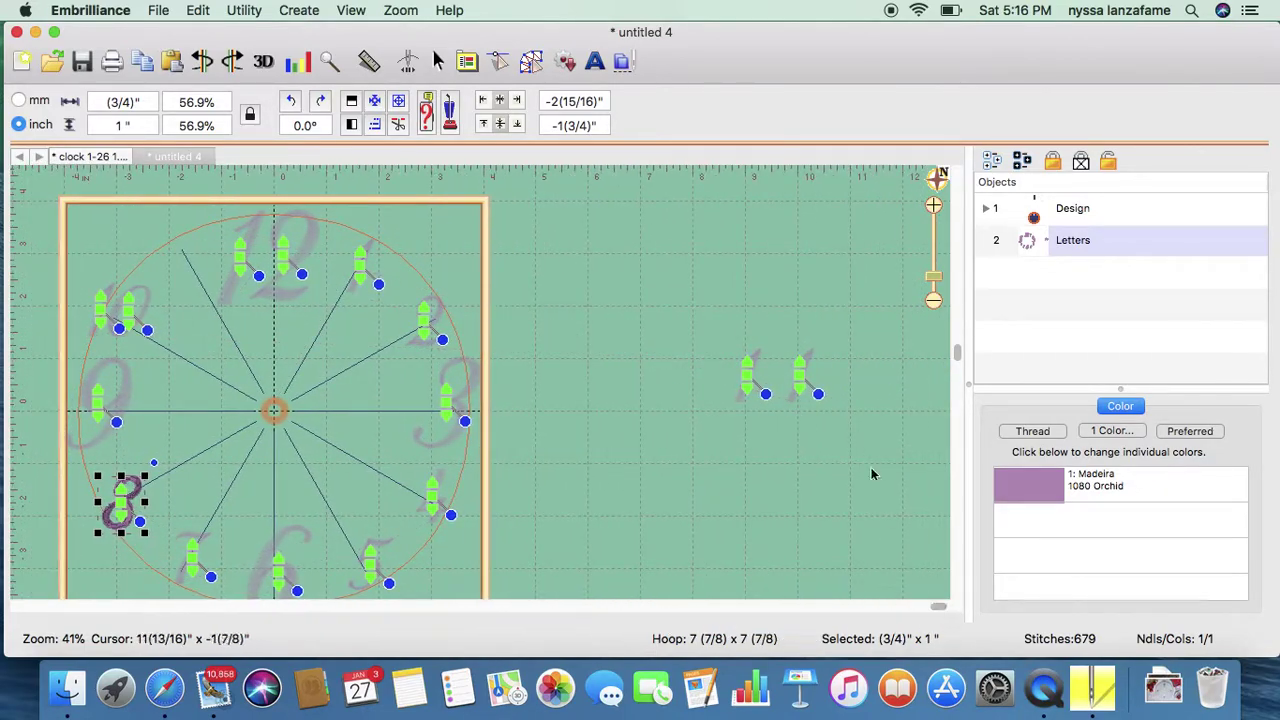
{"action": "left_click", "coordinate": [748, 378]}
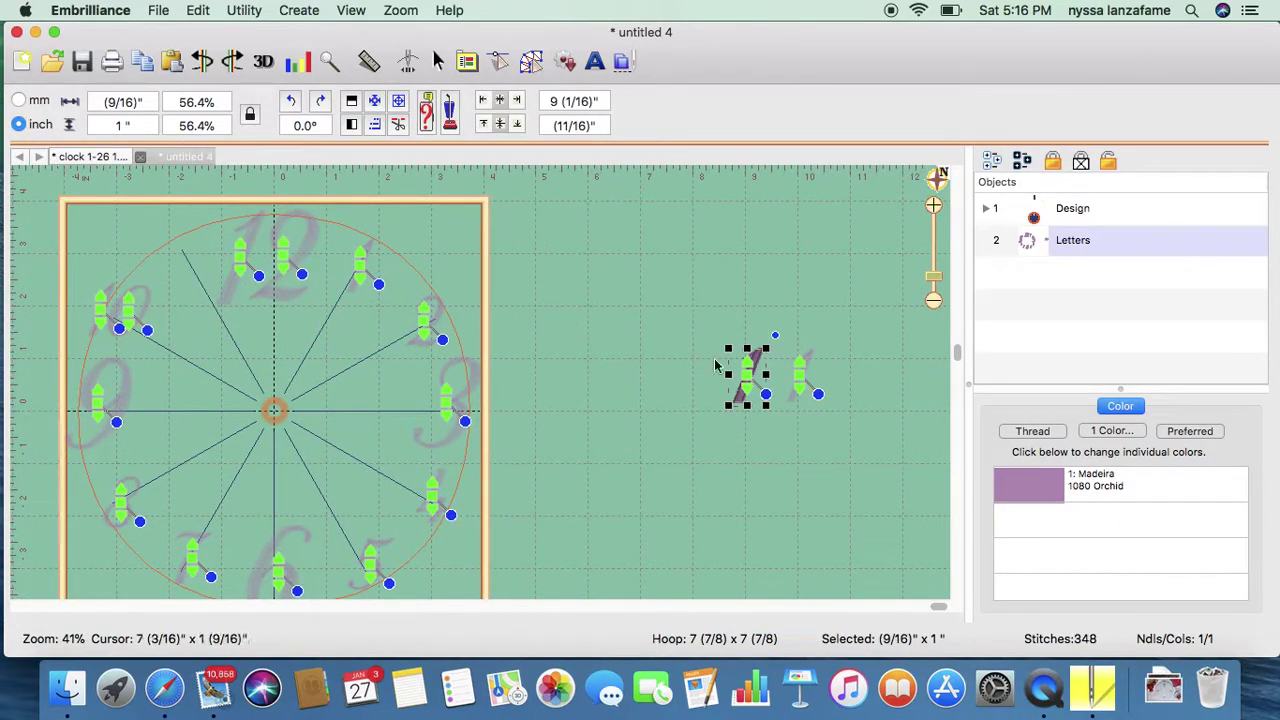
{"action": "left_click", "coordinate": [797, 388]}
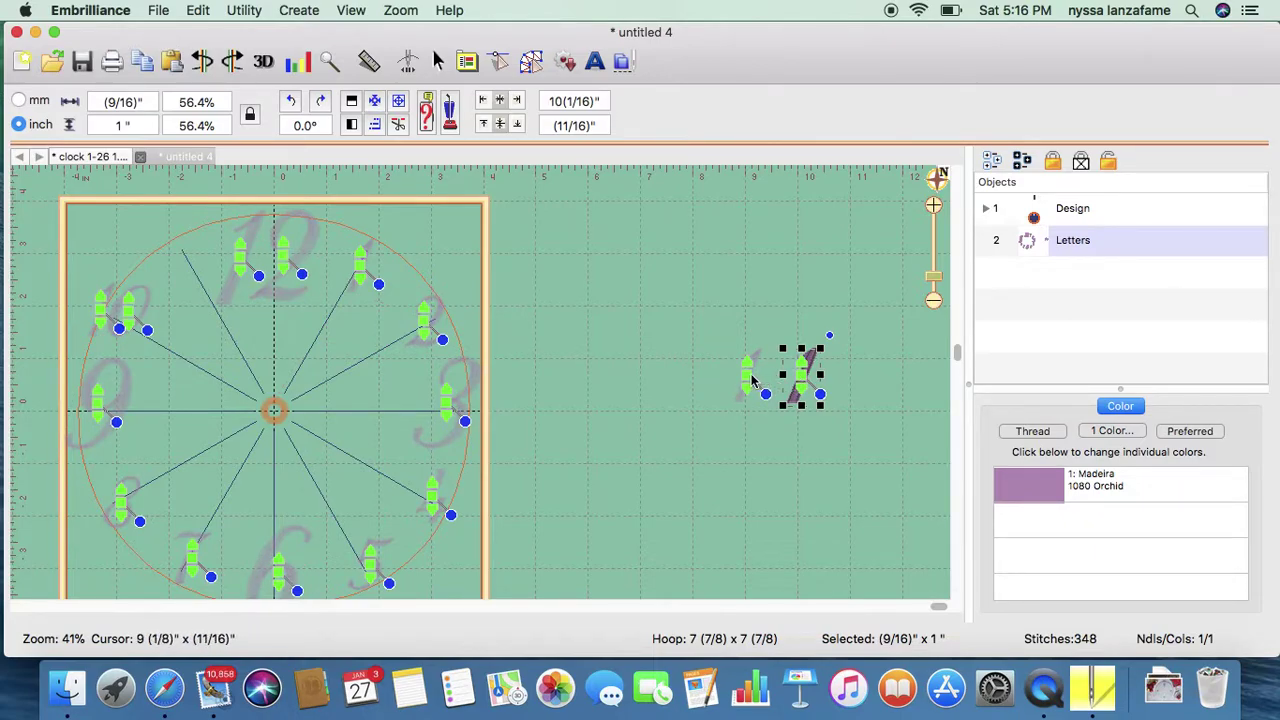
{"action": "left_click_drag", "start_coordinate": [748, 380], "coordinate": [172, 258]}
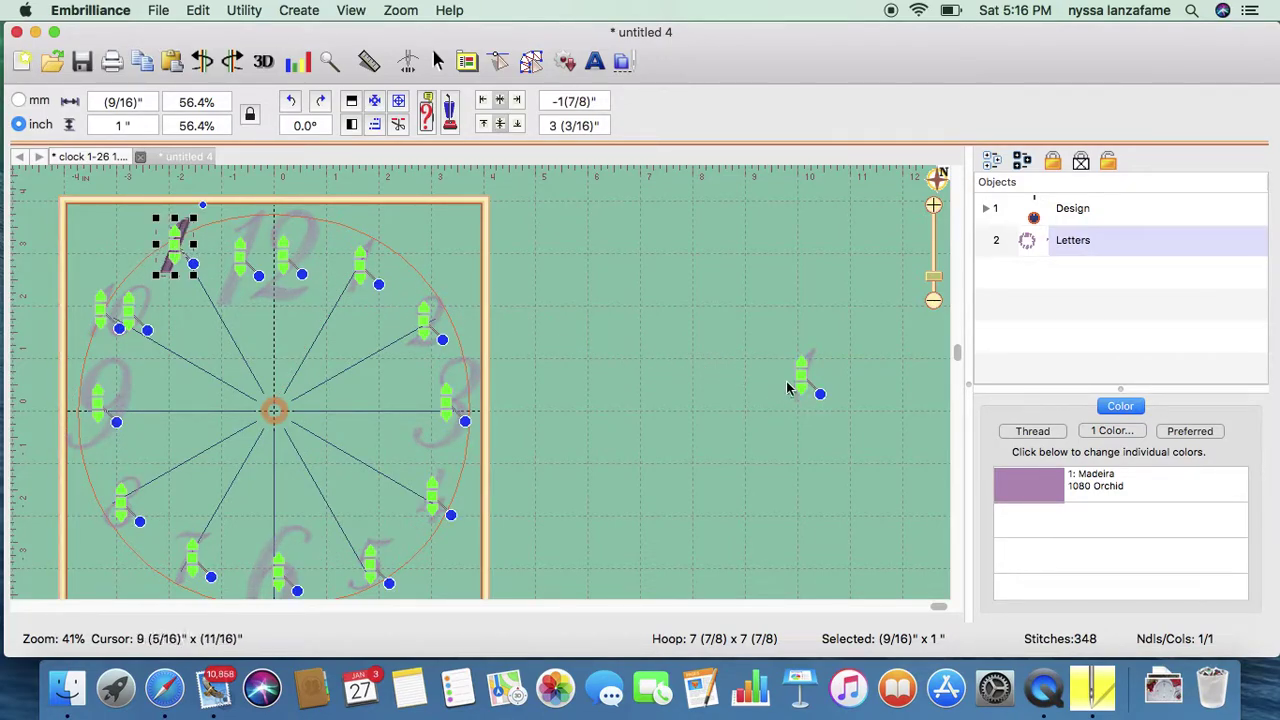
{"action": "left_click", "coordinate": [694, 371]}
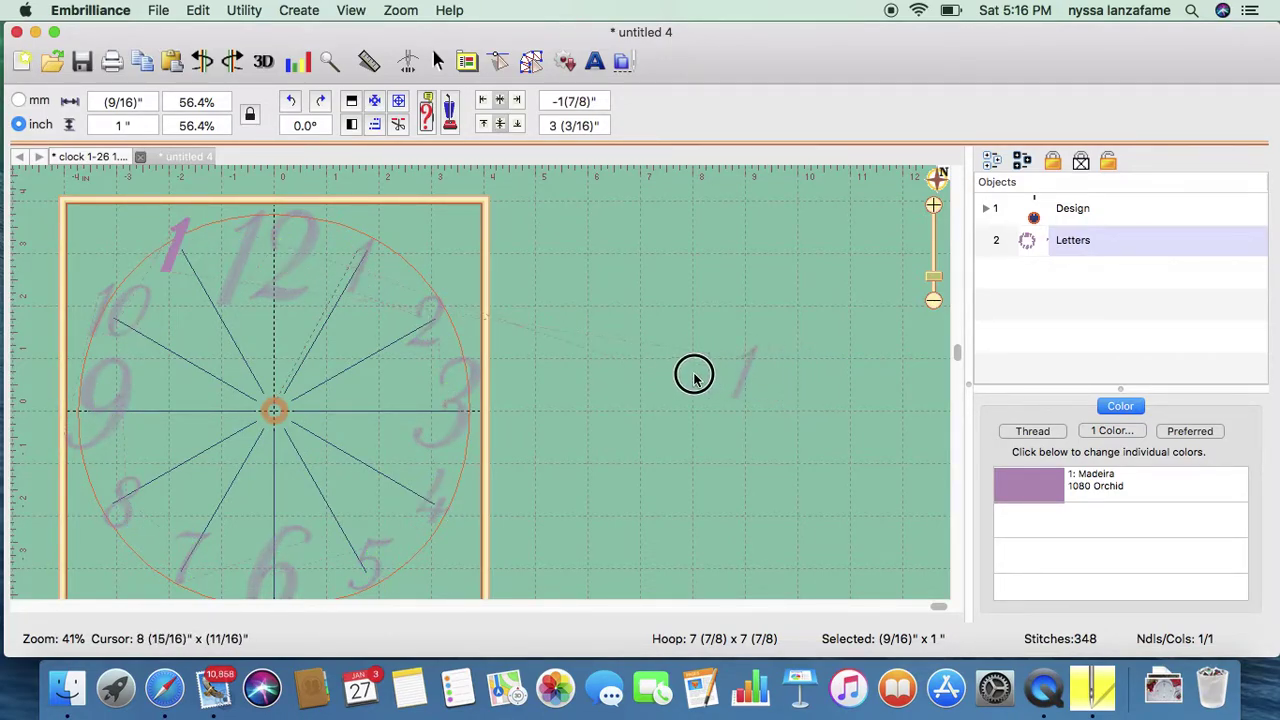
{"action": "left_click", "coordinate": [191, 256]}
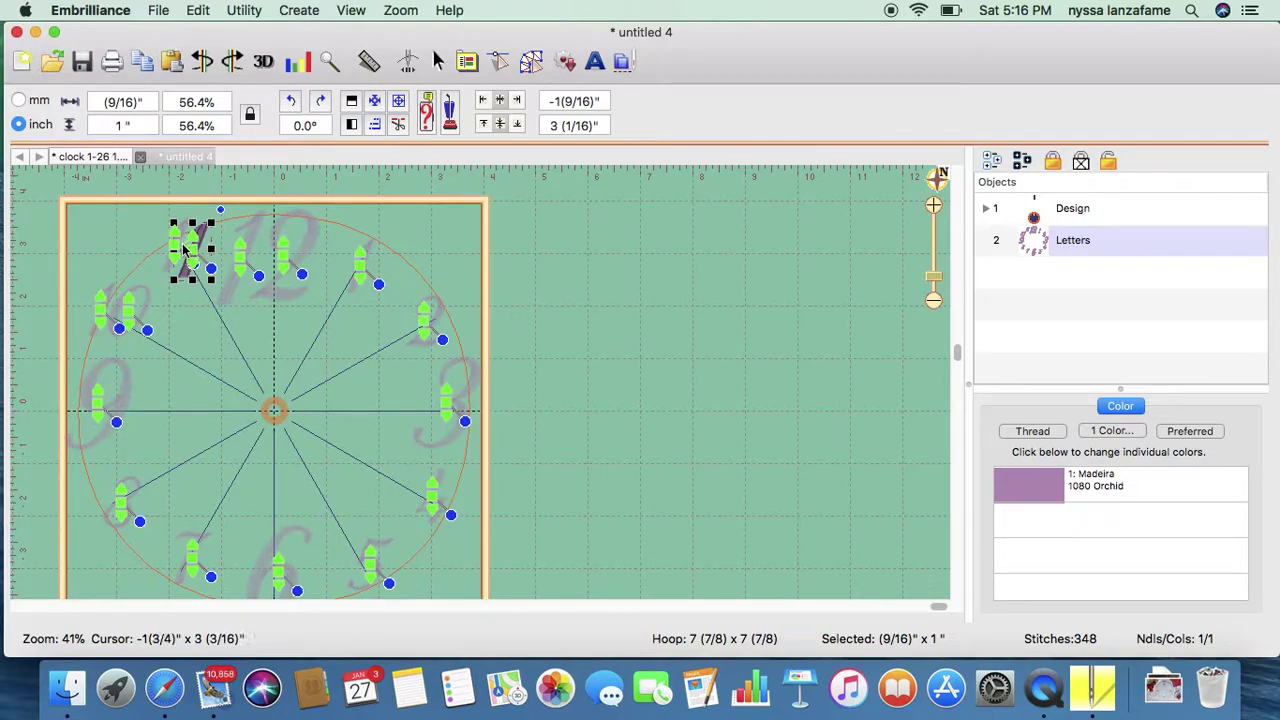
{"action": "left_click_drag", "start_coordinate": [176, 248], "coordinate": [172, 252]}
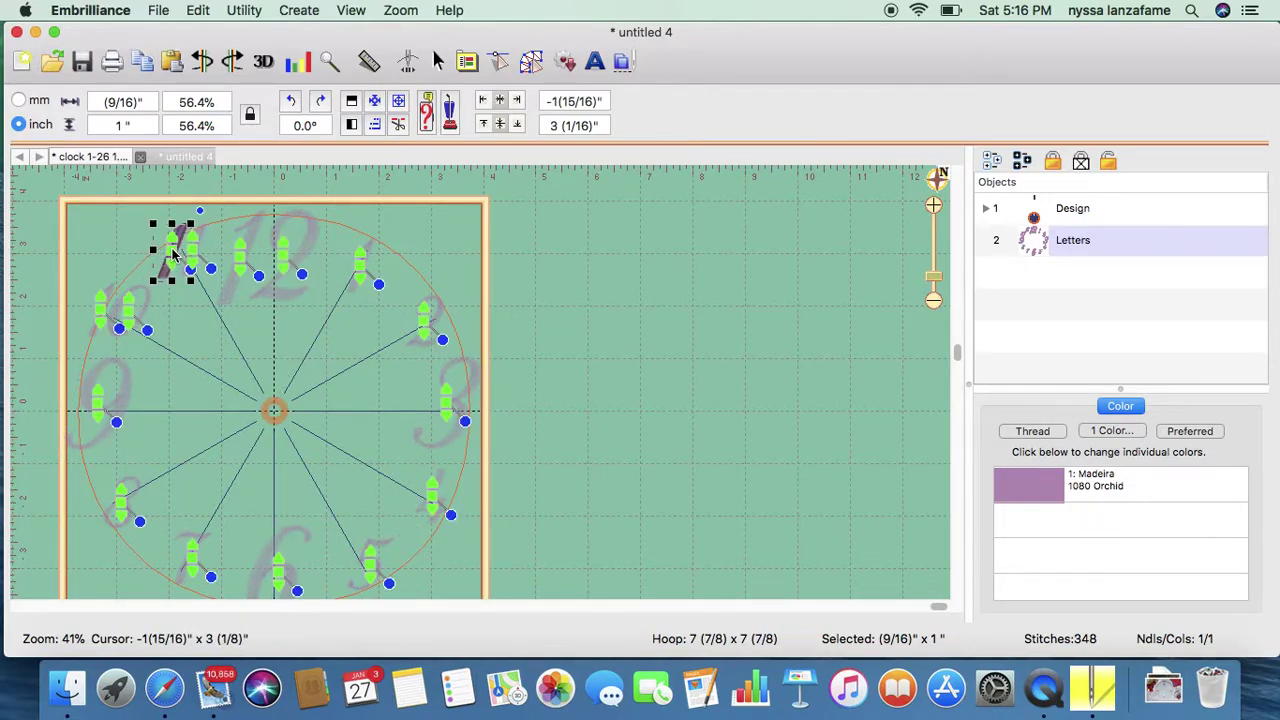
{"action": "left_click", "coordinate": [612, 303]}
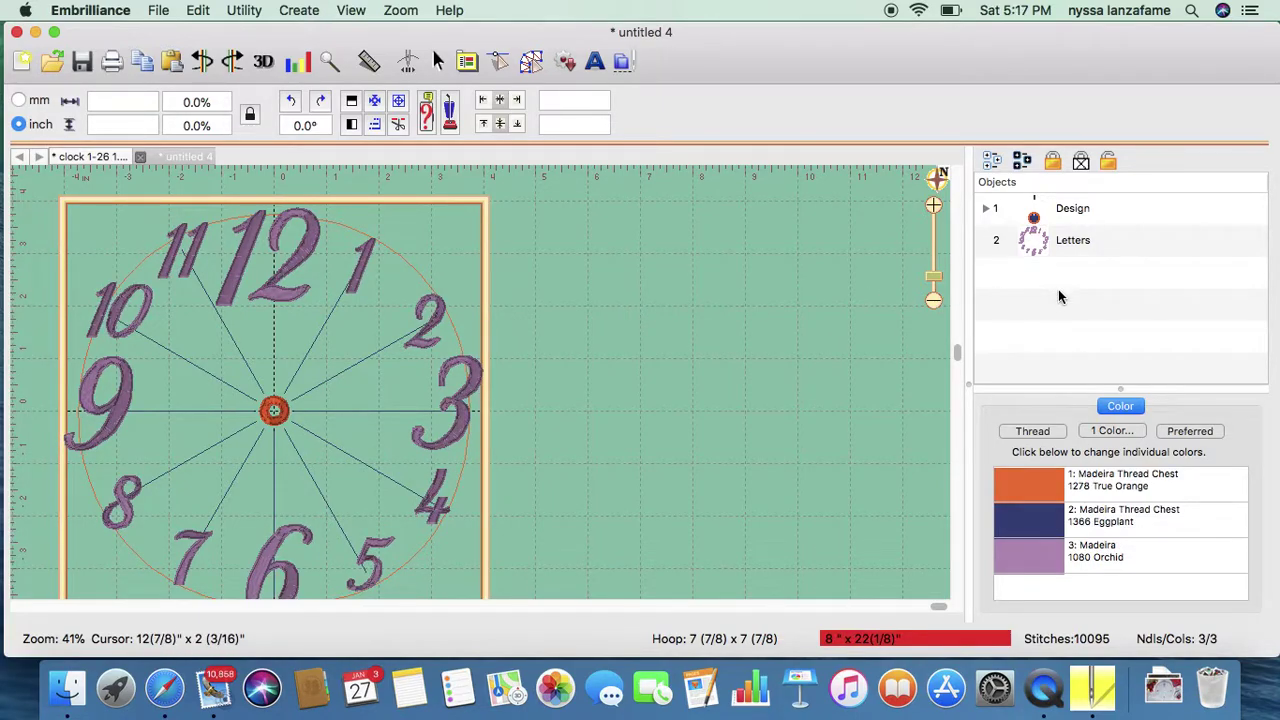
Delete the large outer circle from the design
{"action": "left_click", "coordinate": [987, 212]}
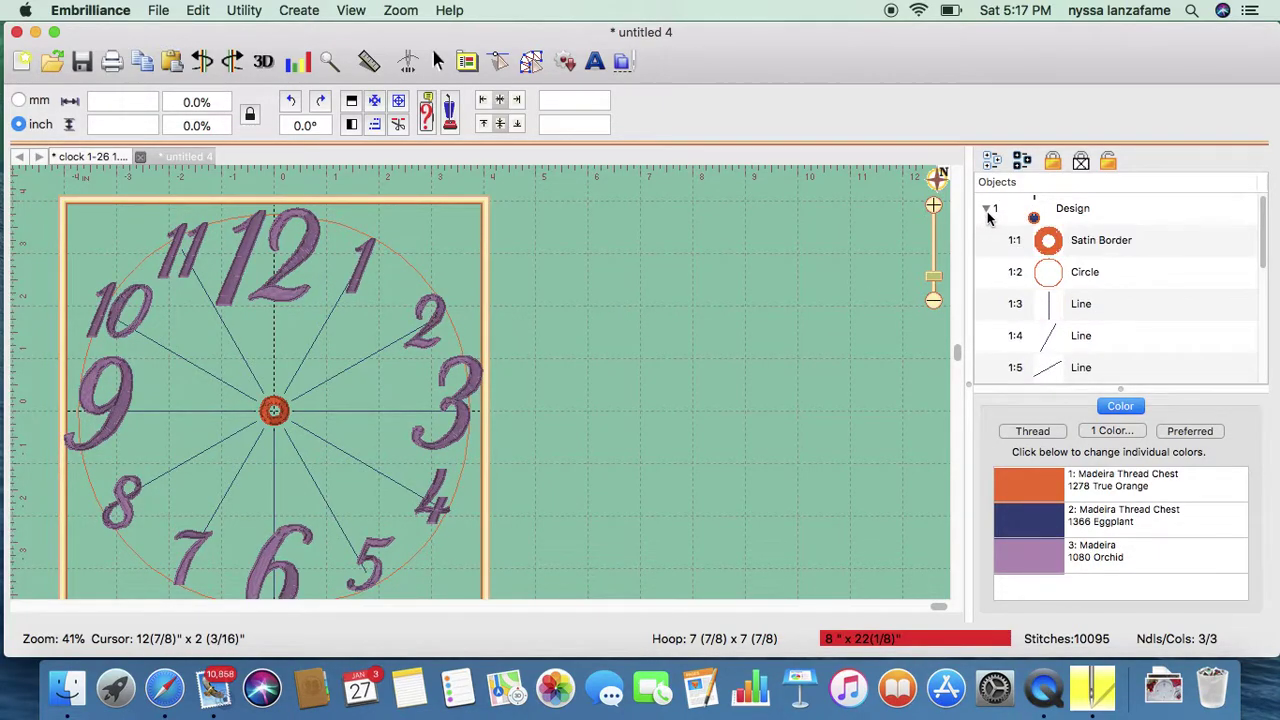
{"action": "left_click", "coordinate": [1068, 285]}
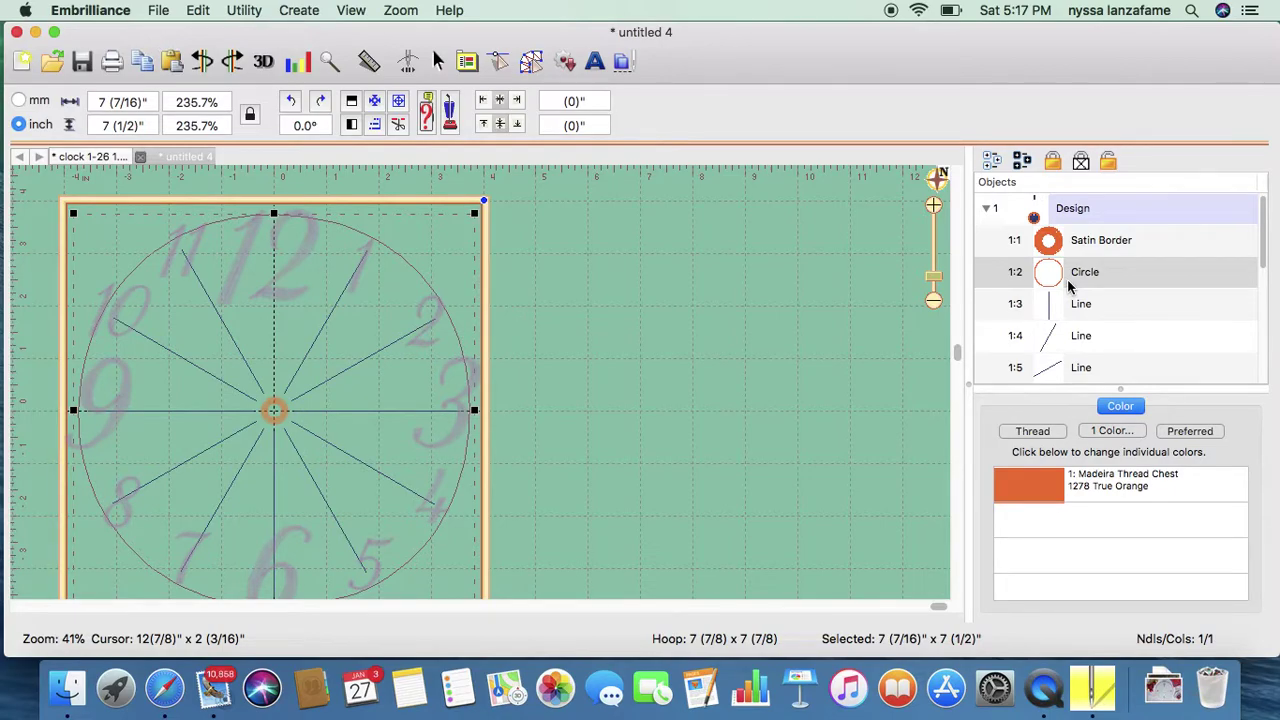
{"action": "key", "text": "Delete"}
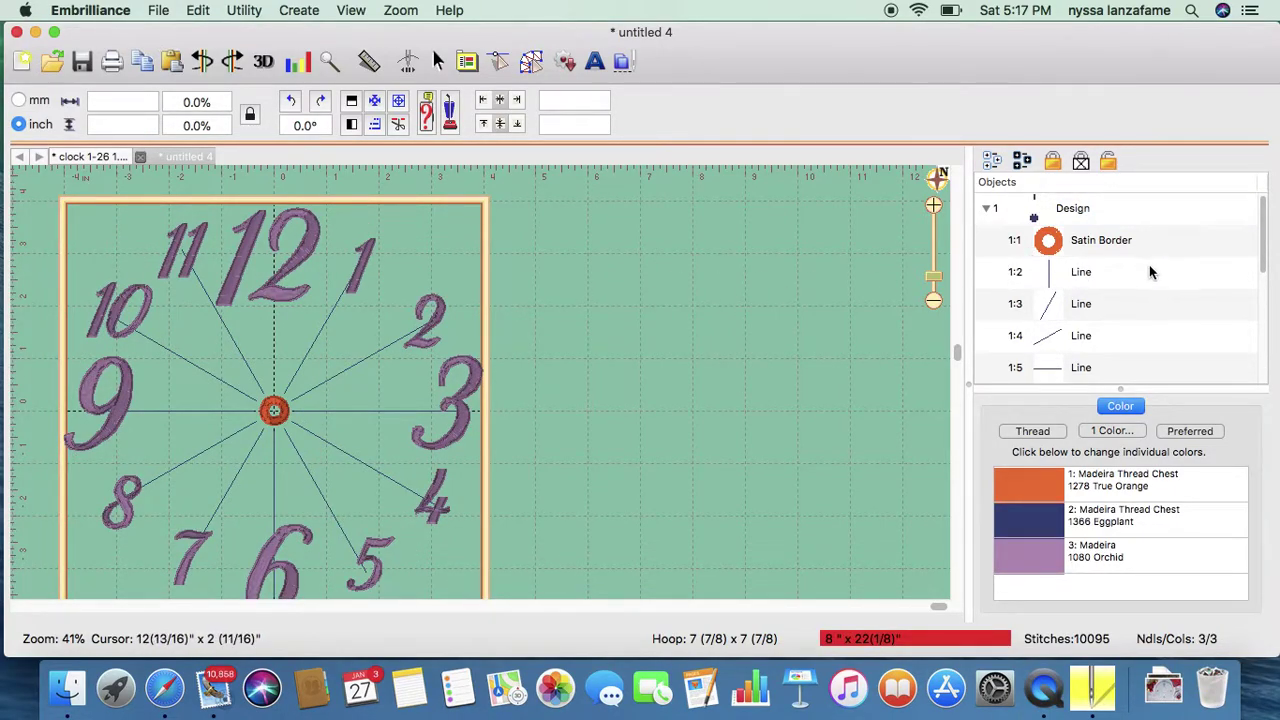
{"action": "left_click_drag", "start_coordinate": [1263, 247], "coordinate": [1265, 210]}
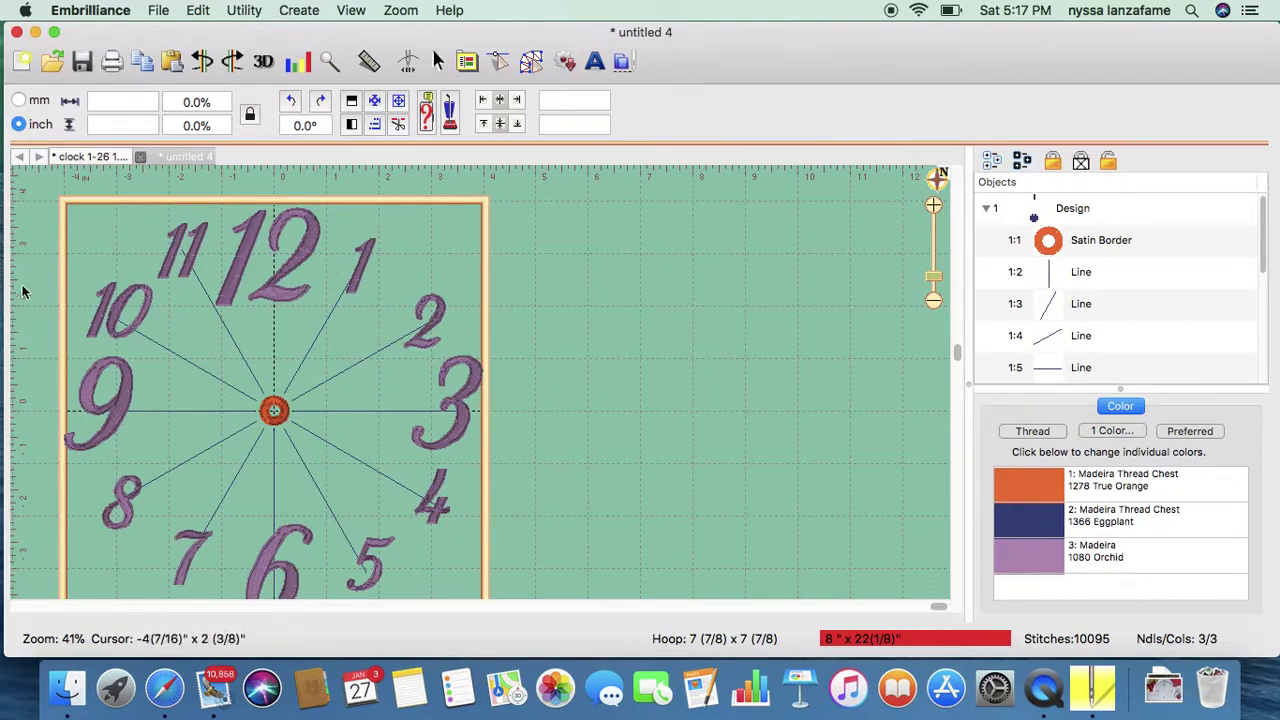
Insert the Star 2 outline from the Stars catalog of the Embrilliance outlines library
{"action": "left_click", "coordinate": [956, 354]}
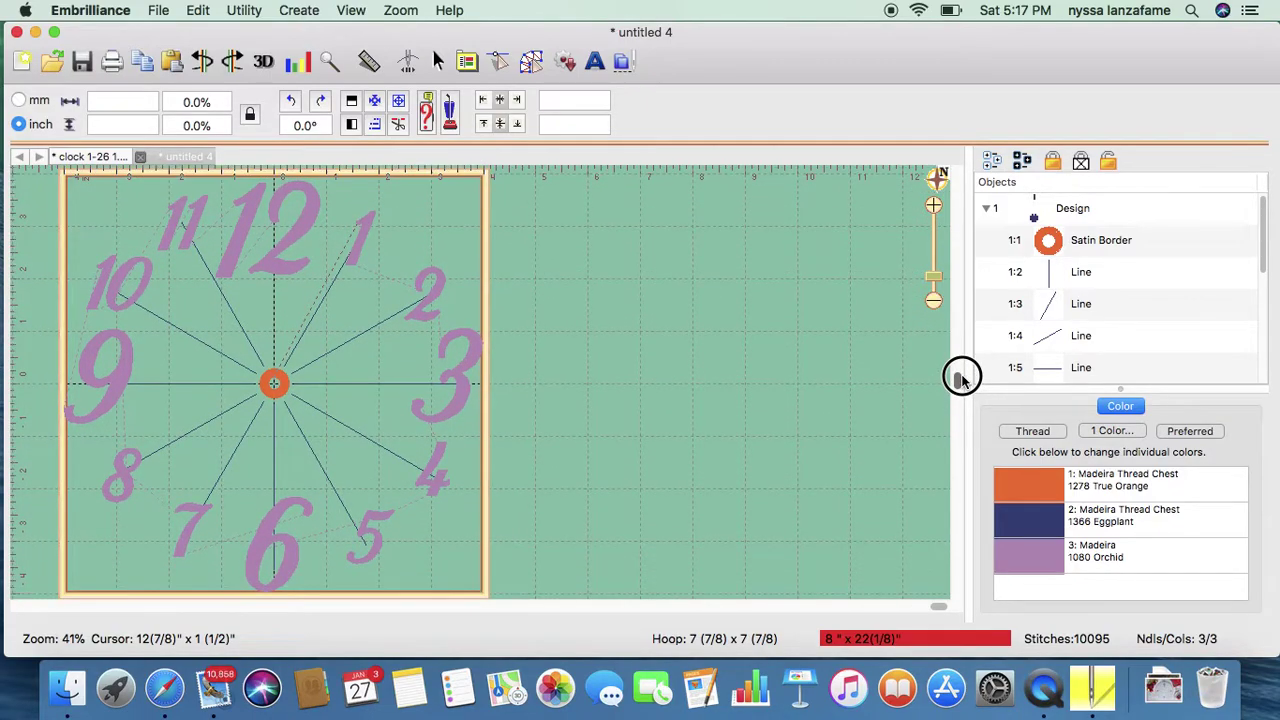
{"action": "left_click", "coordinate": [566, 63]}
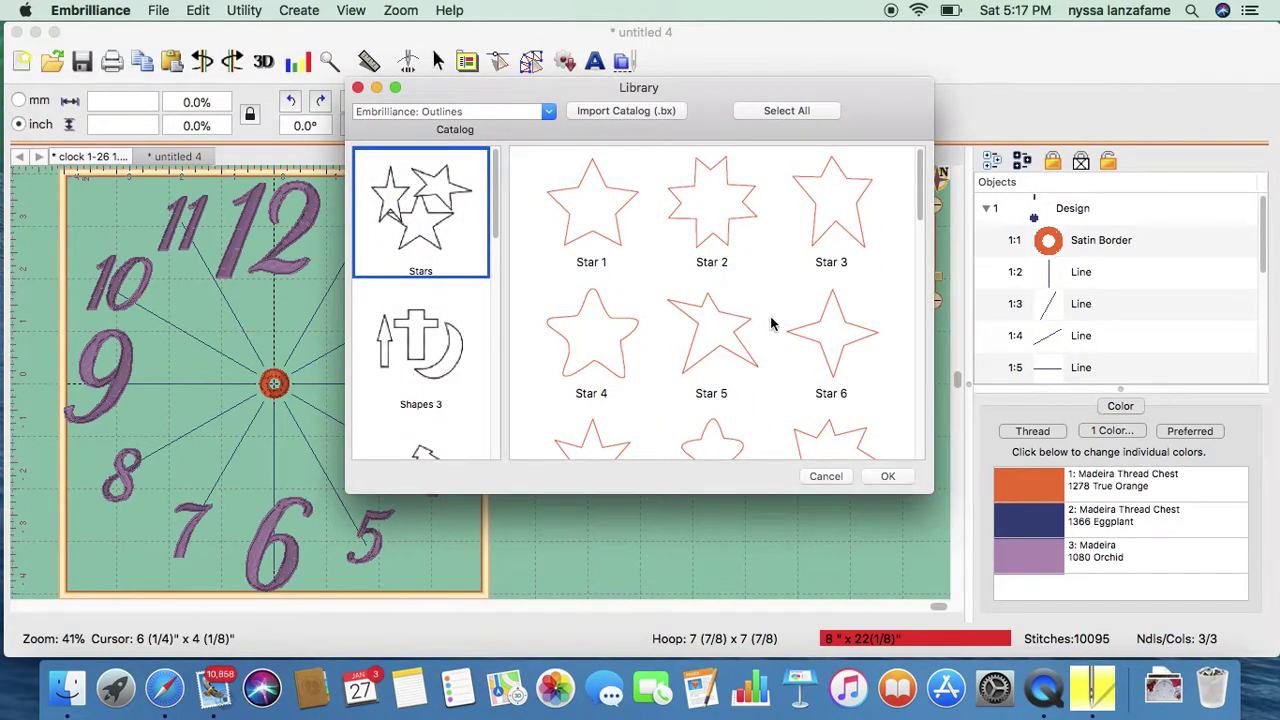
{"action": "left_click", "coordinate": [703, 224]}
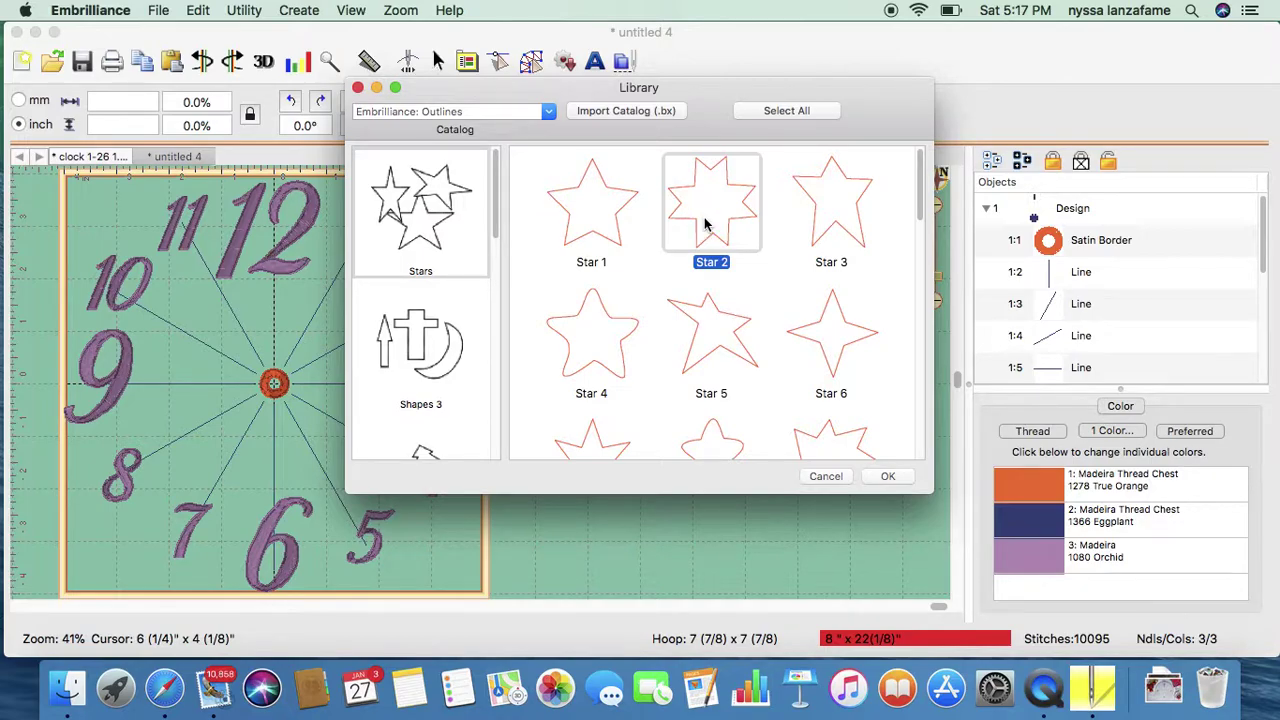
{"action": "left_click", "coordinate": [727, 222]}
{"action": "double_click", "coordinate": [728, 222]}
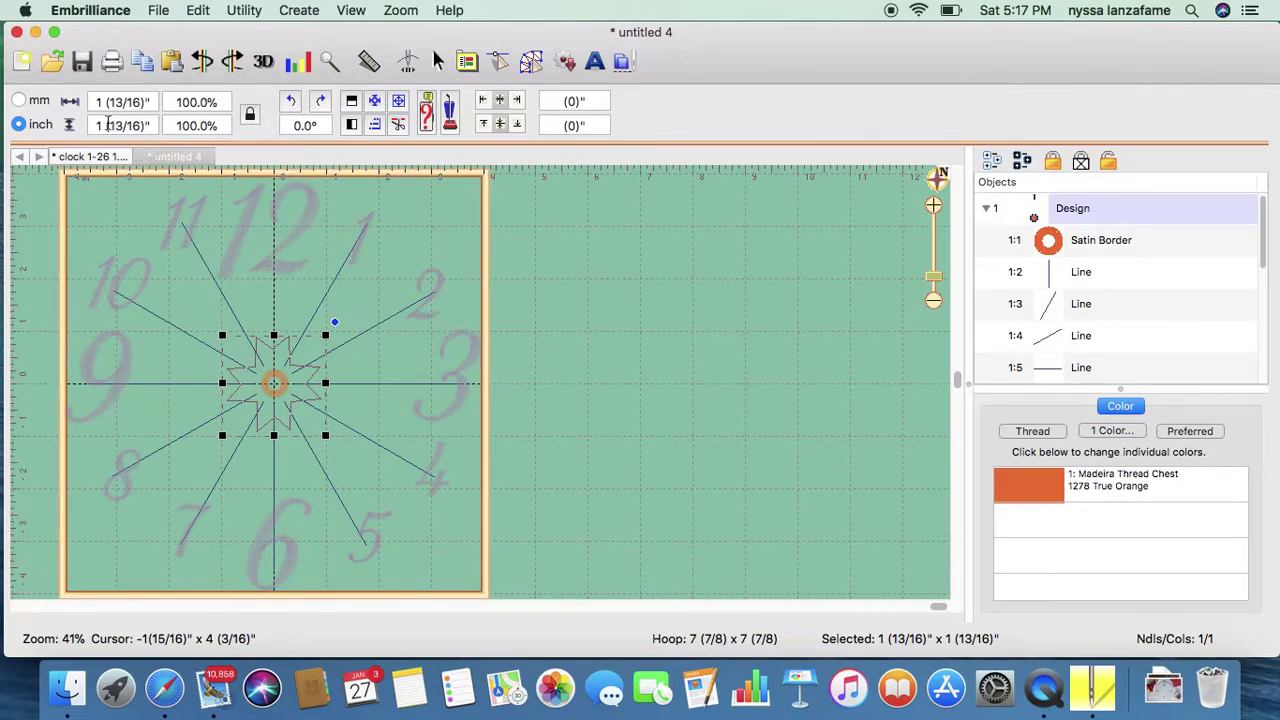
Set the height of the star outline to 3 inches
{"action": "left_click_drag", "start_coordinate": [97, 124], "coordinate": [138, 126]}
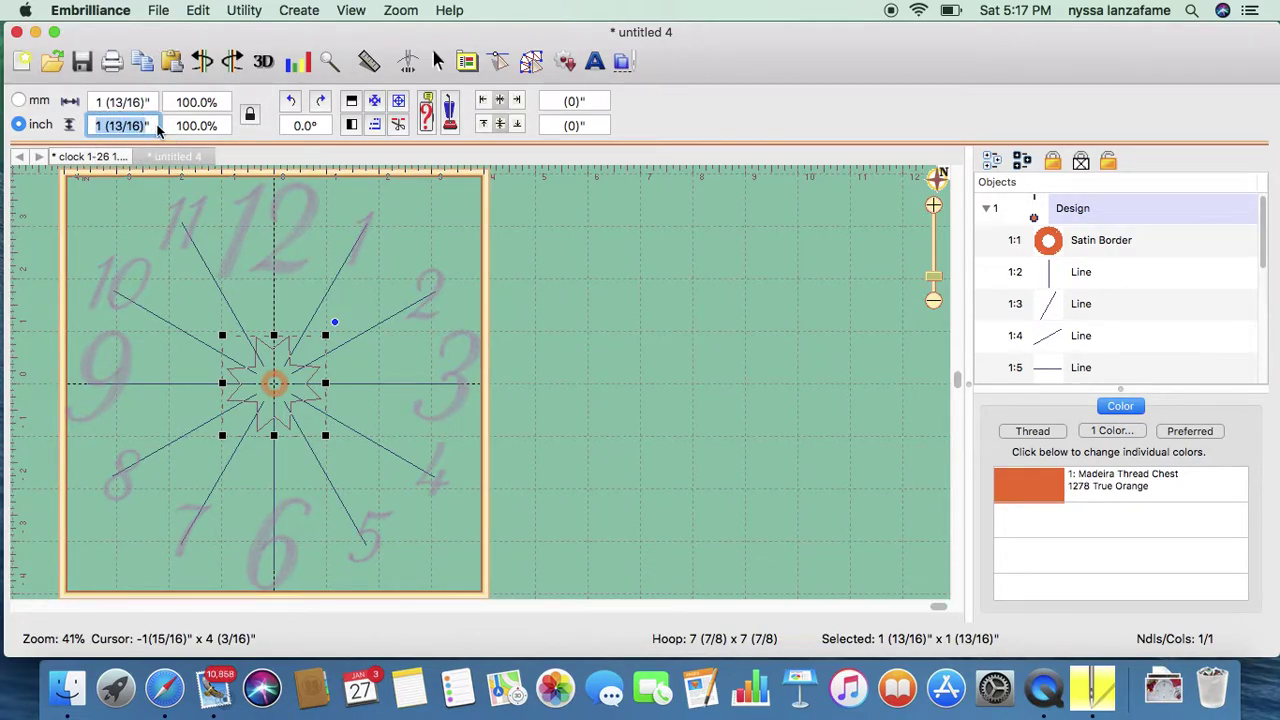
{"action": "type", "text": "3"}
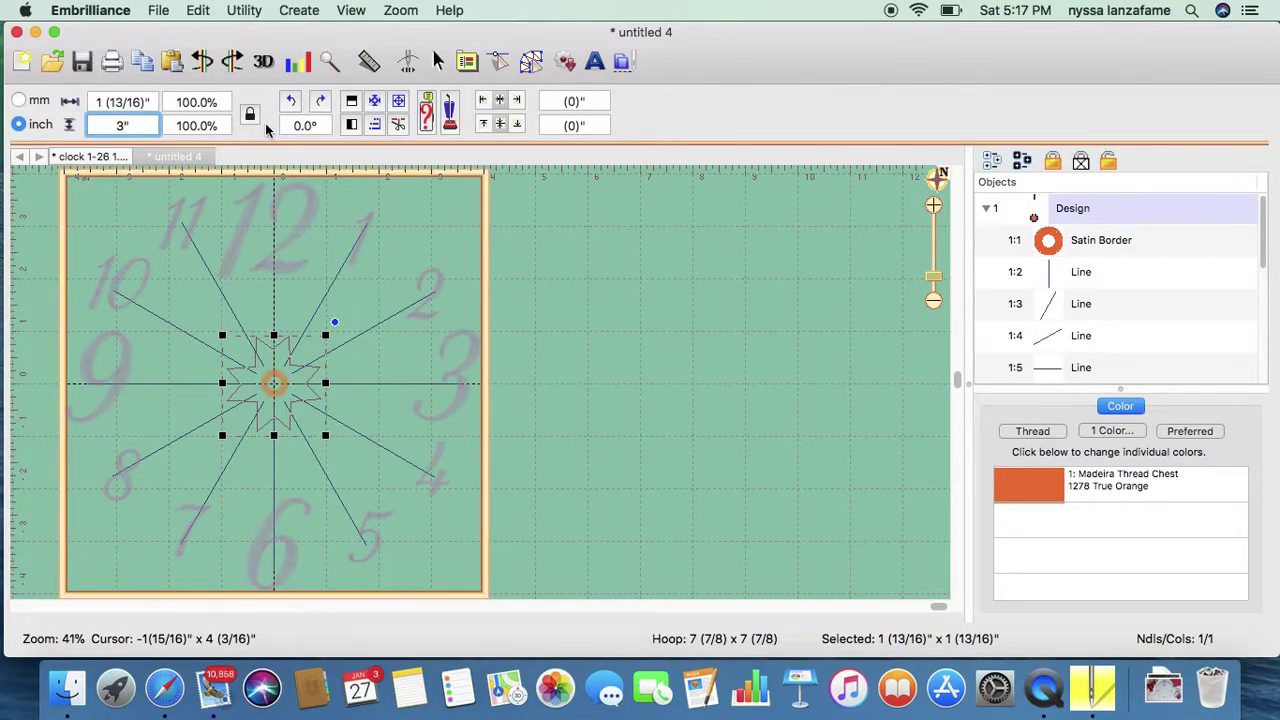
{"action": "key", "text": "Return"}
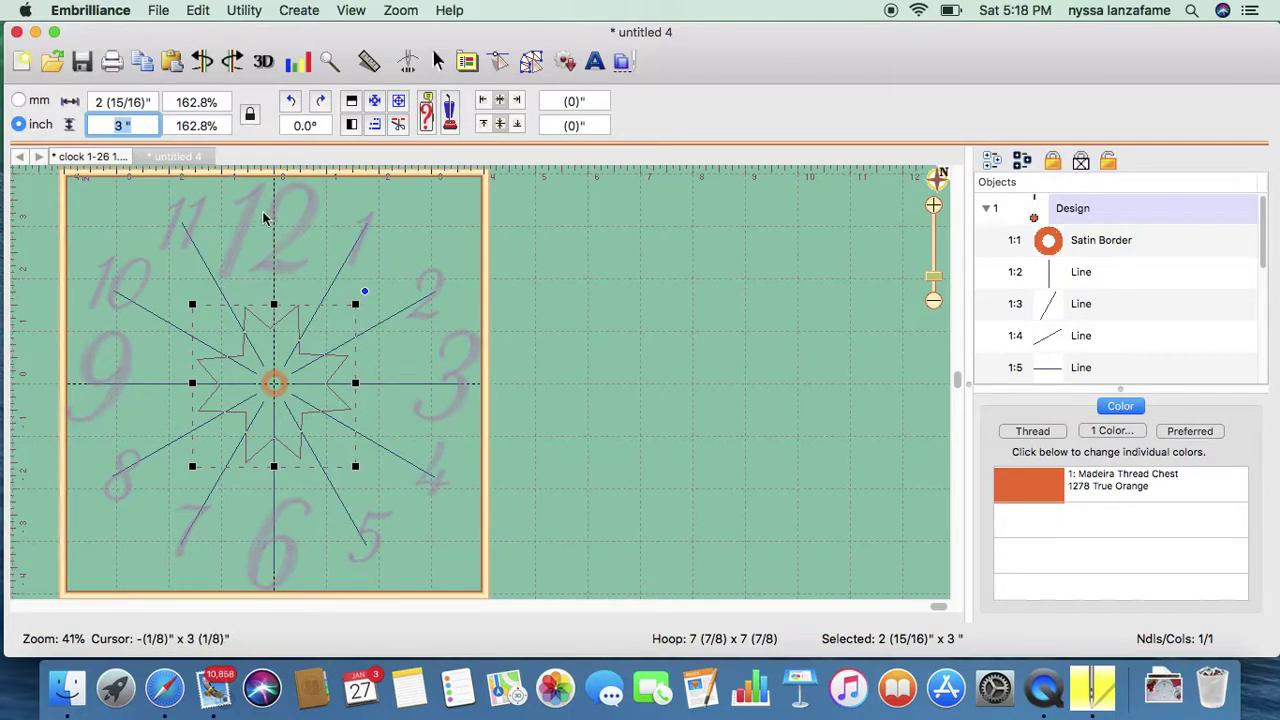
Enlarge the star outline around the center ring to a height of 3 1/2 inches
{"action": "double_click", "coordinate": [121, 124]}
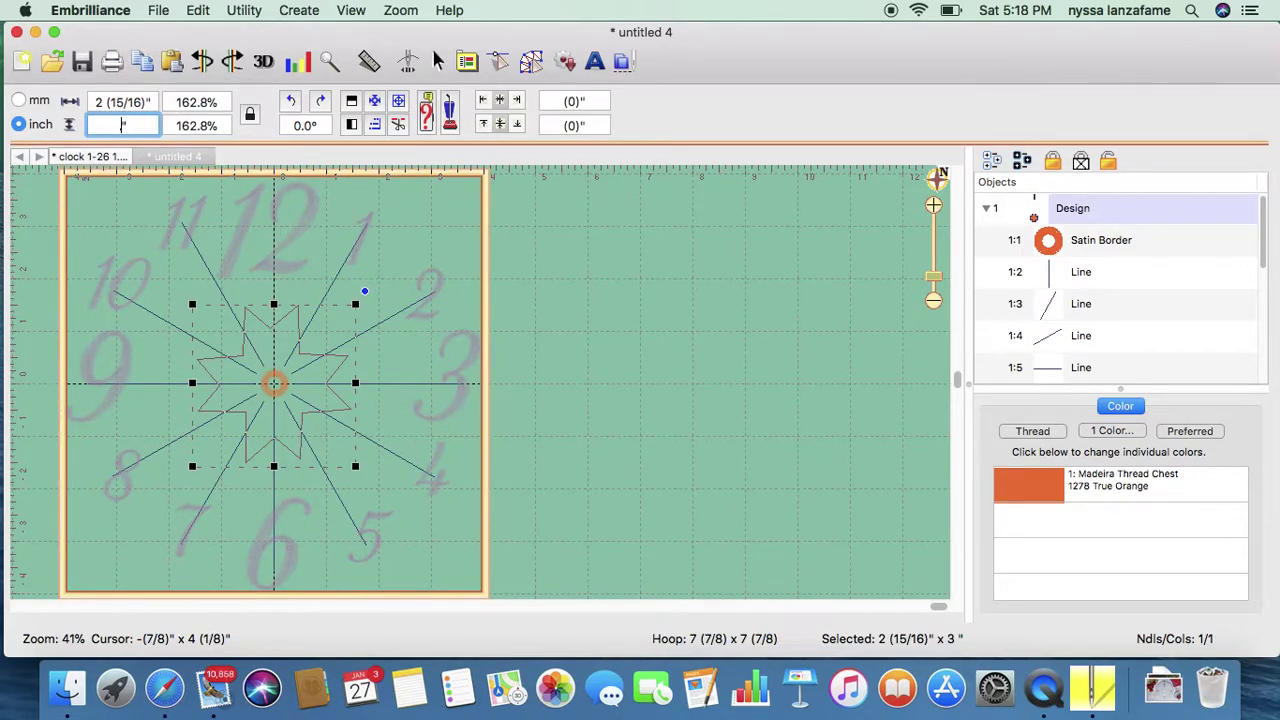
{"action": "key", "text": "Return"}
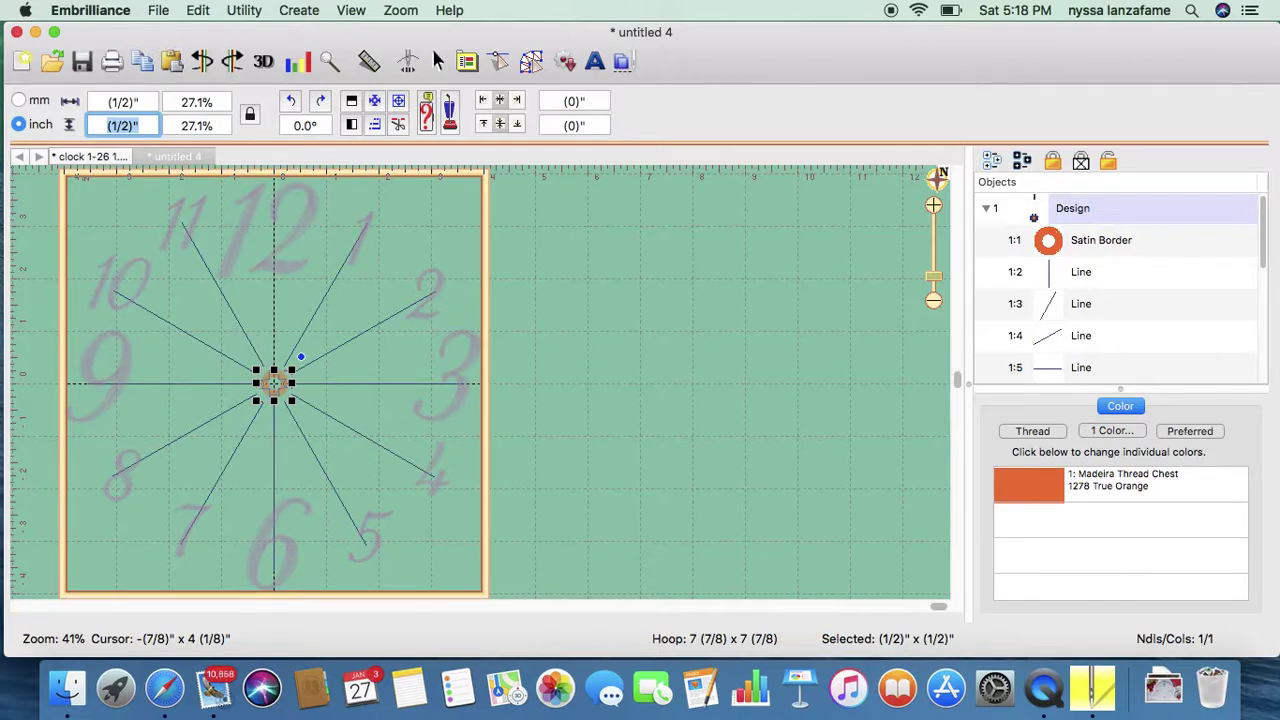
{"action": "type", "text": "3.6"}
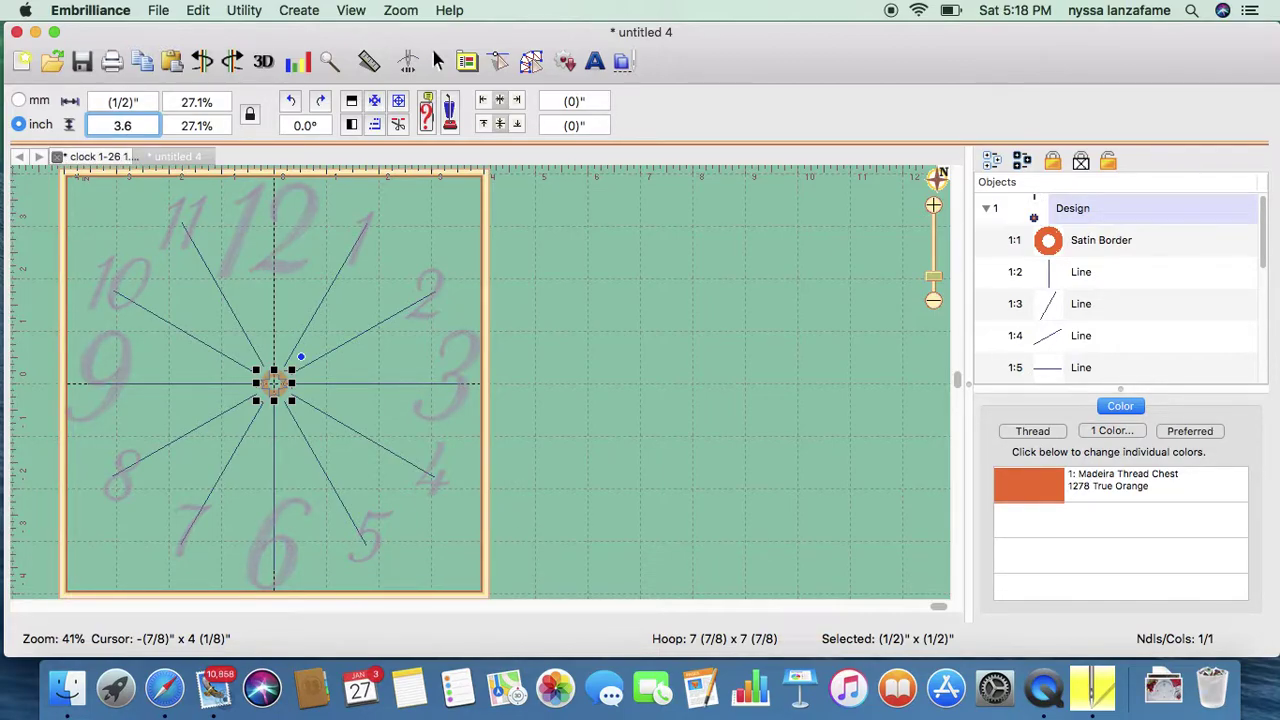
{"action": "type", "text": "75"}
{"action": "key", "text": "Return"}
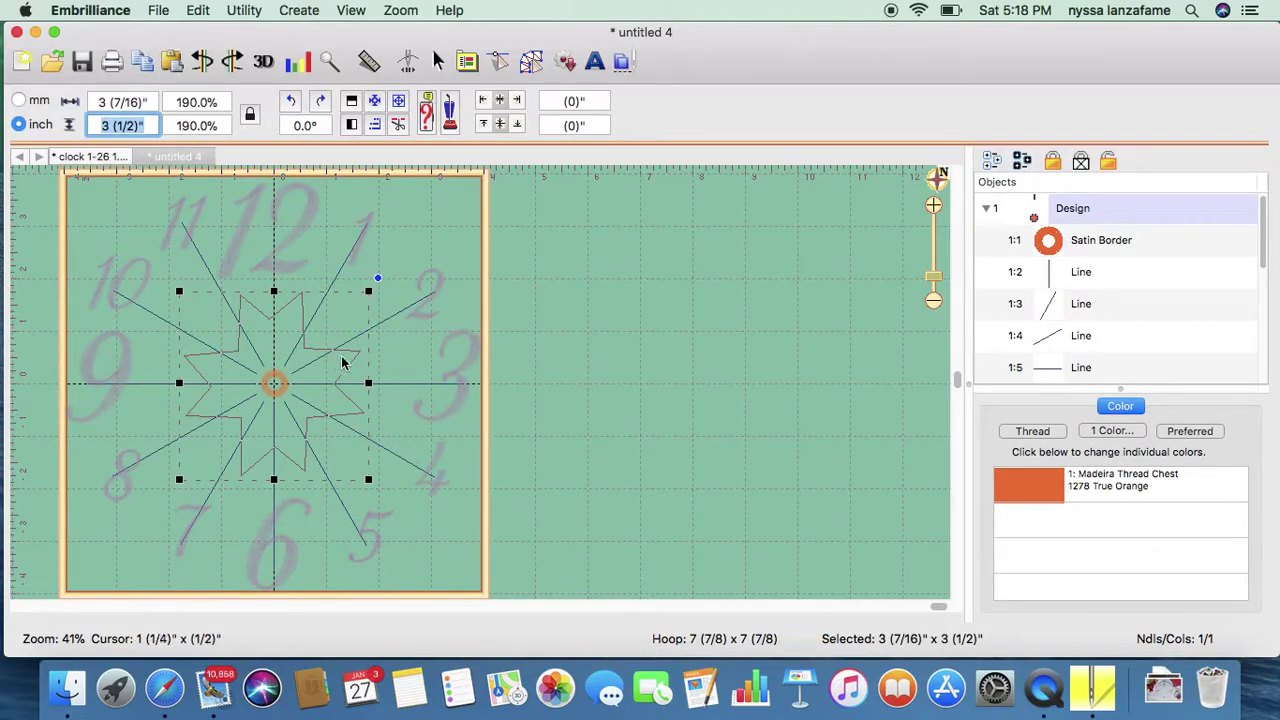
Delete the eight guide lines pointing to the numerals 8 through 12 and 1 through 3
{"action": "left_click", "coordinate": [1087, 277]}
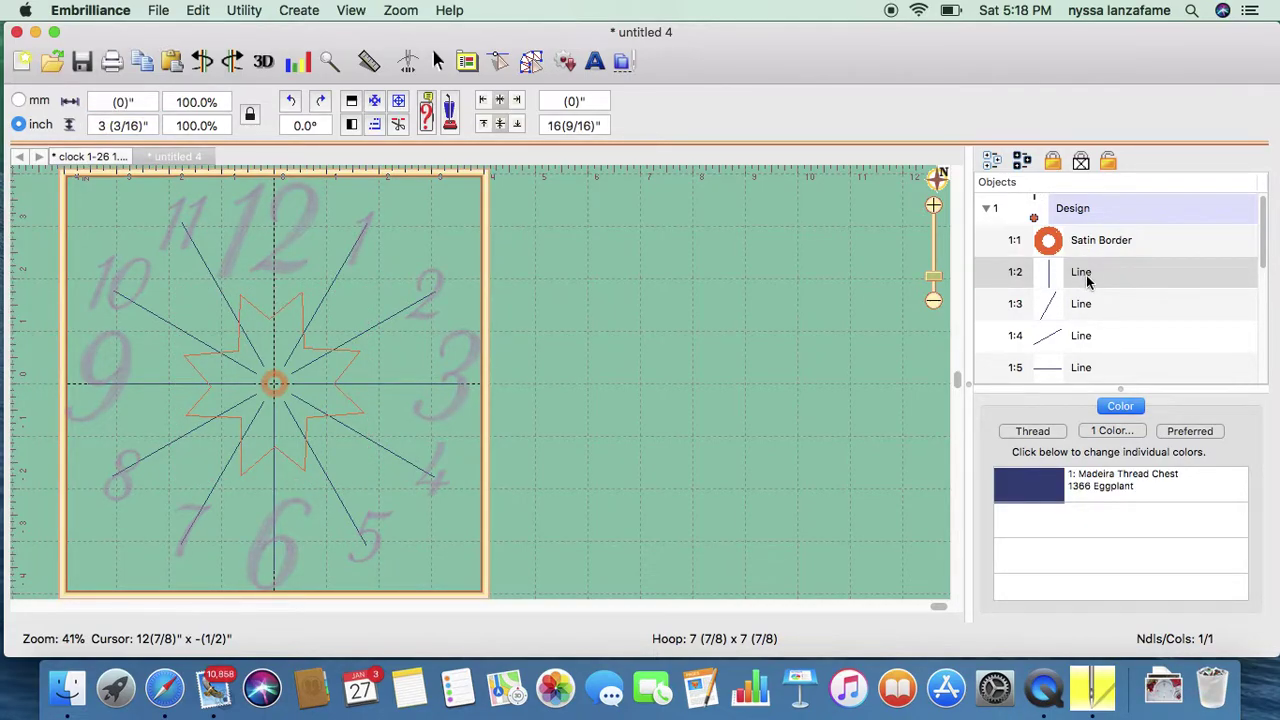
{"action": "left_click", "coordinate": [1106, 319], "text": "shift"}
{"action": "left_click", "coordinate": [1113, 336], "text": "shift"}
{"action": "left_click", "coordinate": [1117, 368], "text": "shift"}
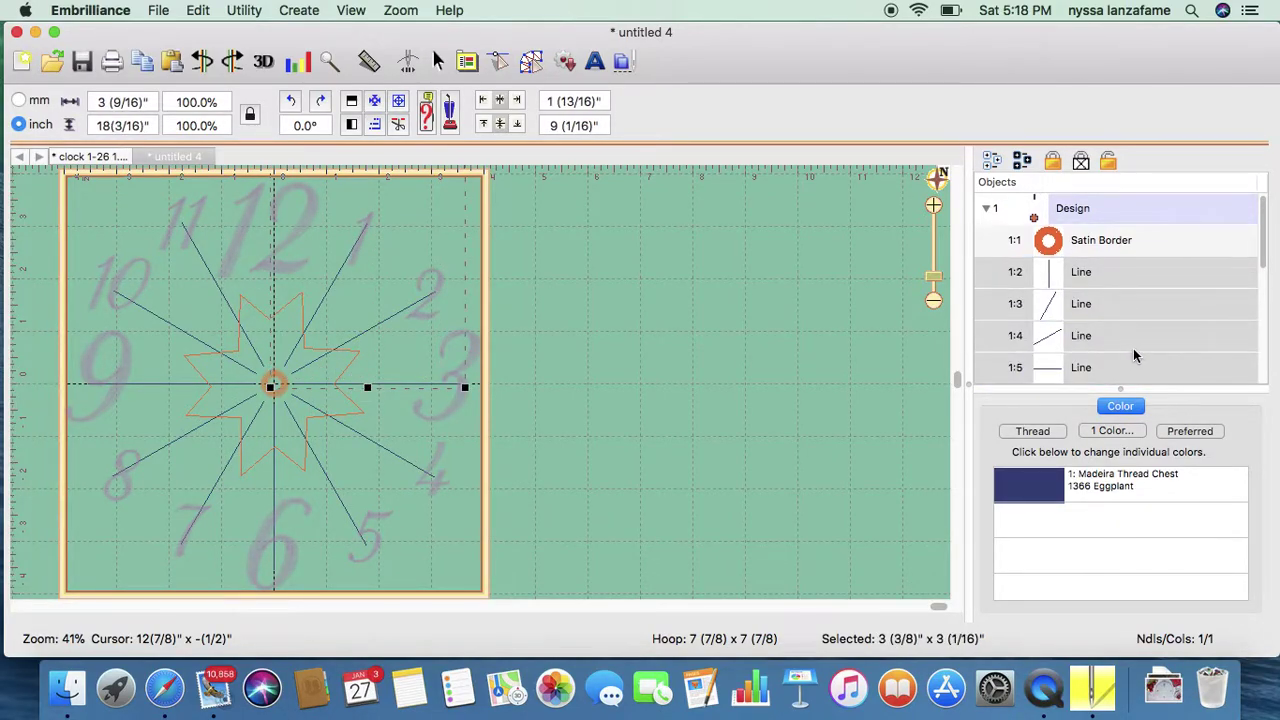
{"action": "scroll", "coordinate": [1136, 345], "scroll_direction": "down", "scroll_amount": 3}
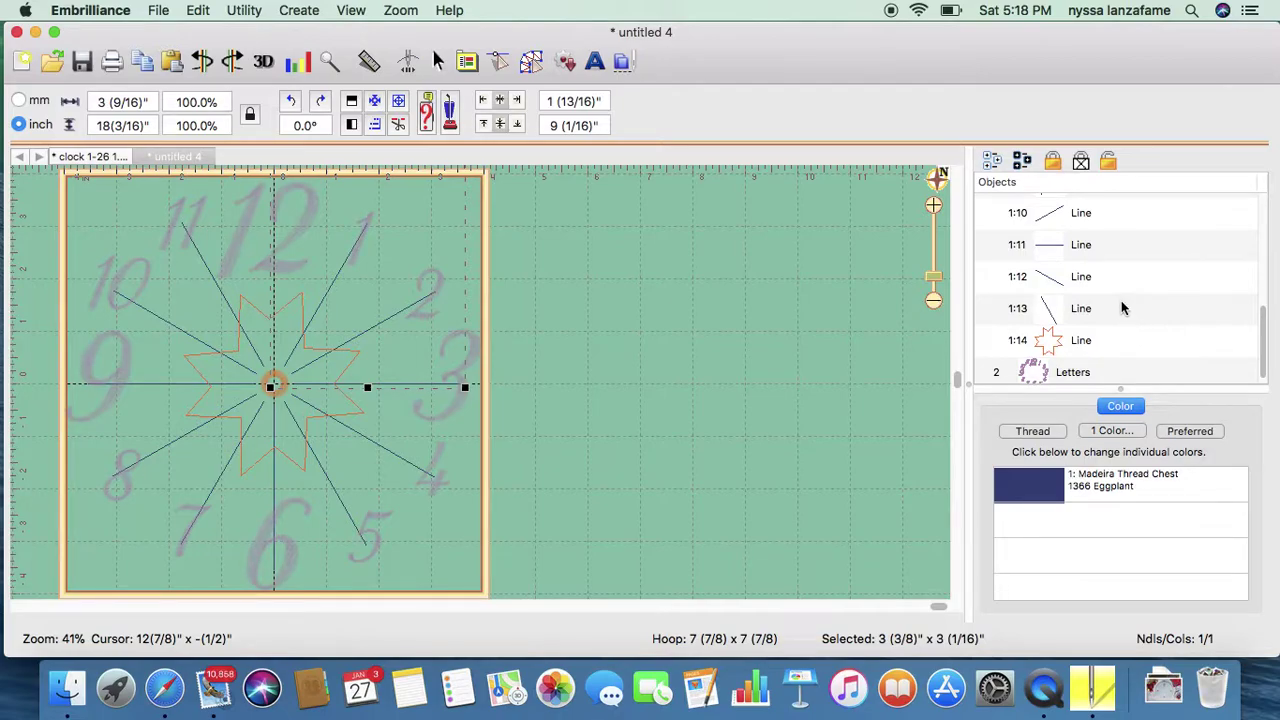
{"action": "left_click", "coordinate": [1108, 212]}
{"action": "left_click", "coordinate": [1114, 247], "text": "shift"}
{"action": "left_click", "coordinate": [1118, 277], "text": "shift"}
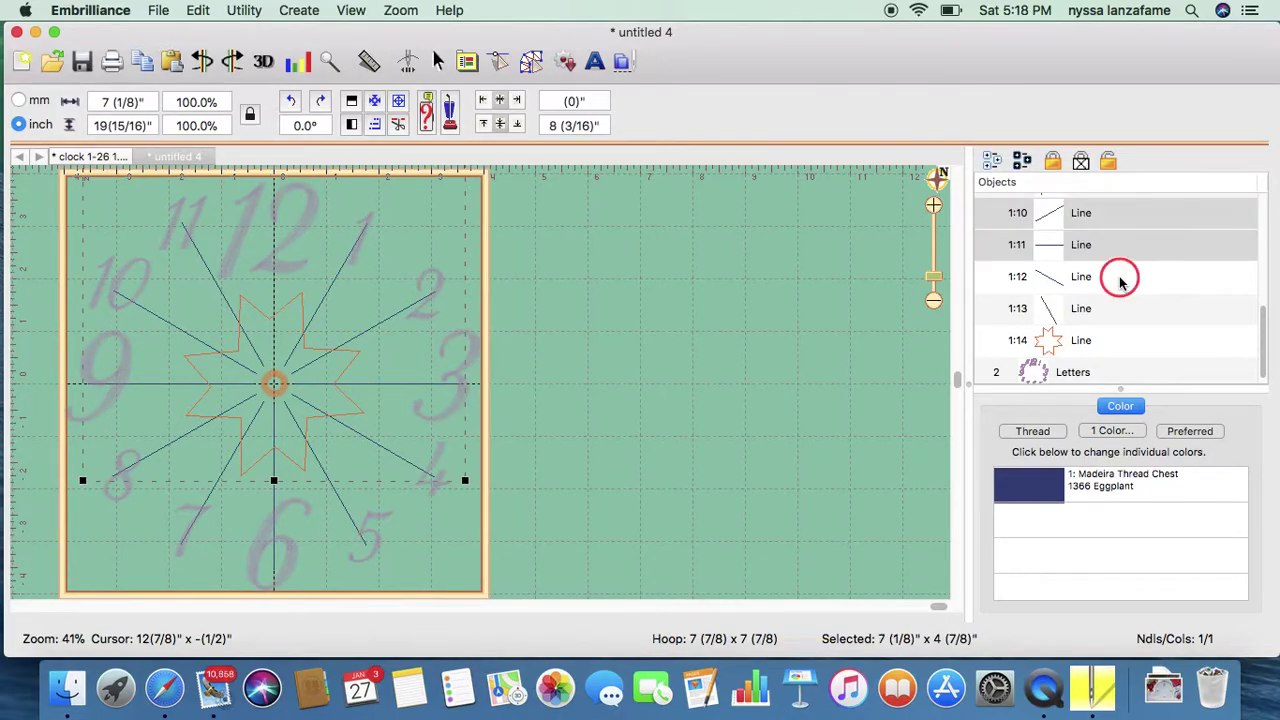
{"action": "left_click", "coordinate": [1120, 313], "text": "shift"}
{"action": "key", "text": "Delete"}
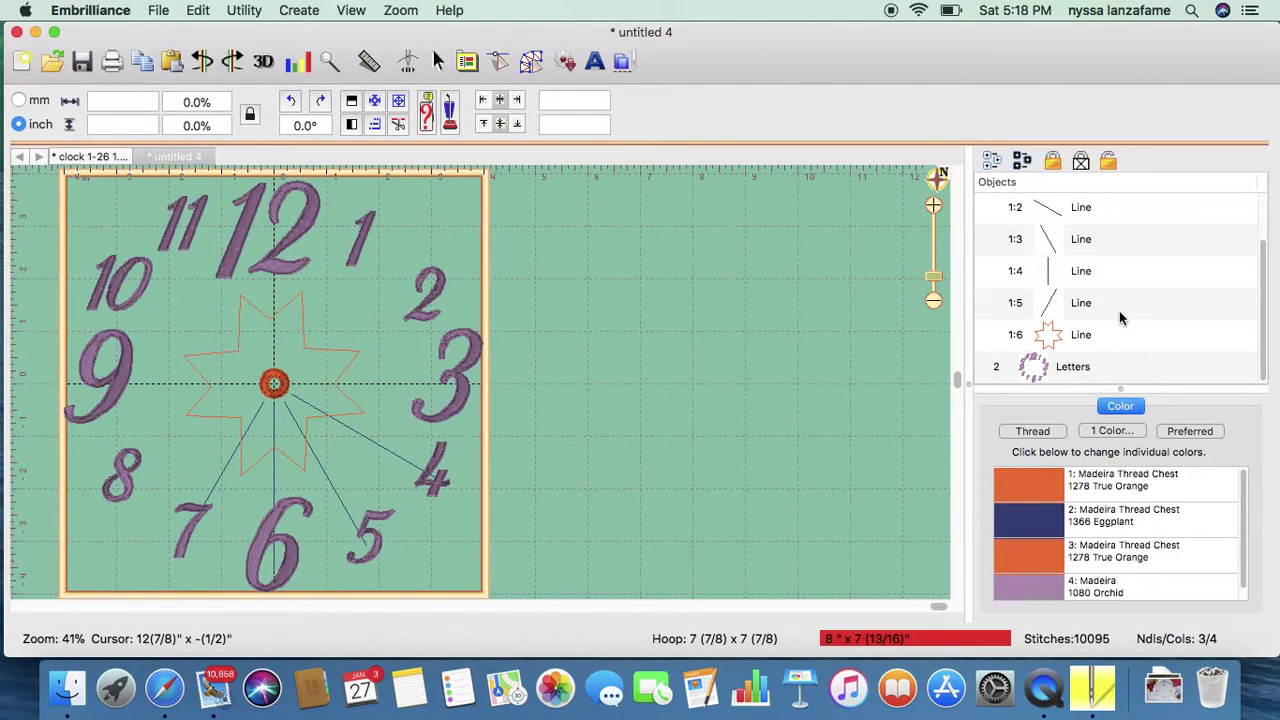
Delete the four remaining guide lines pointing to the numerals 4, 5, 6 and 7
{"action": "left_click", "coordinate": [1094, 209]}
{"action": "left_click", "coordinate": [1094, 240], "text": "shift"}
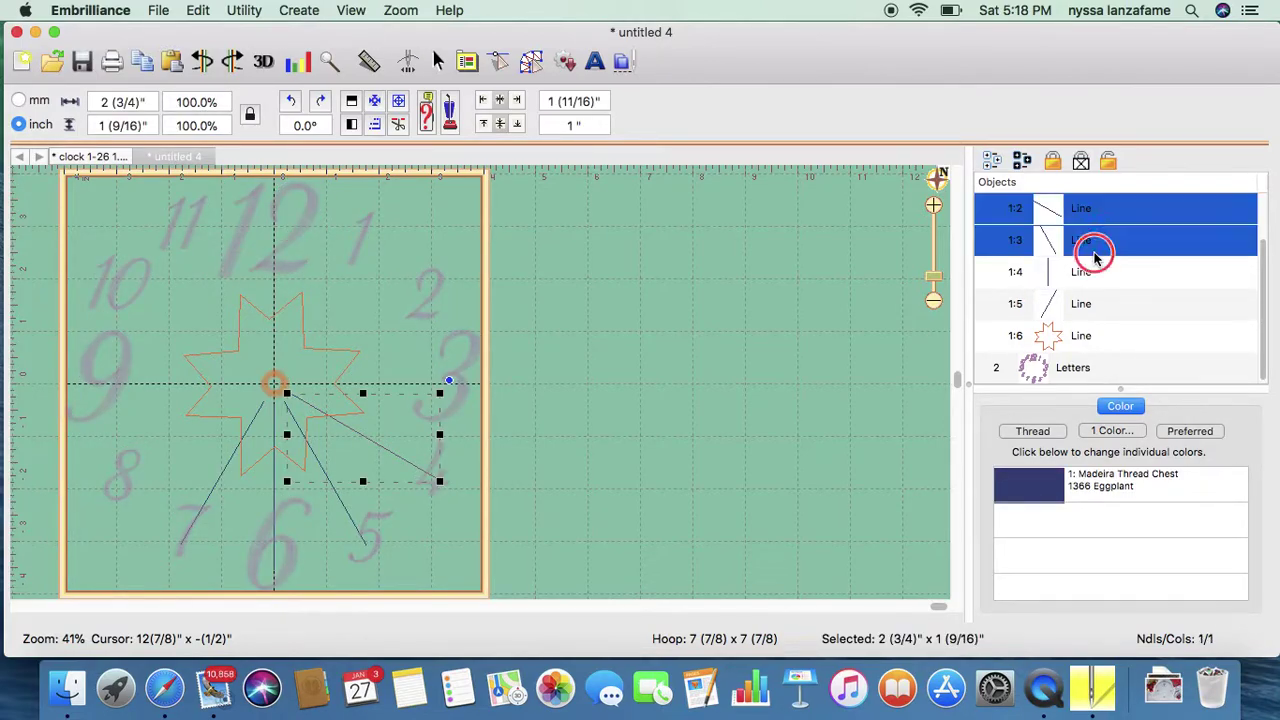
{"action": "left_click", "coordinate": [1096, 273], "text": "shift"}
{"action": "left_click", "coordinate": [1101, 305], "text": "shift"}
{"action": "key", "text": "Delete"}
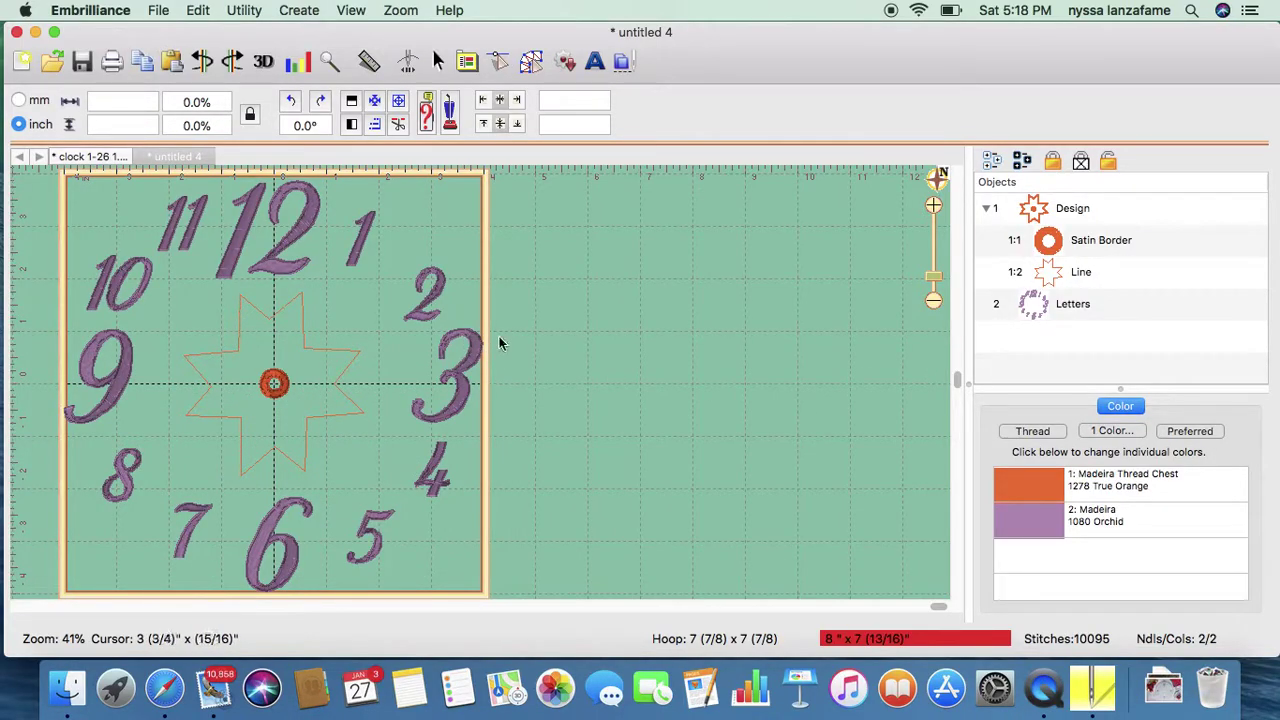
Convert the star outline's stitch type to Motif
{"action": "left_click", "coordinate": [1081, 274]}
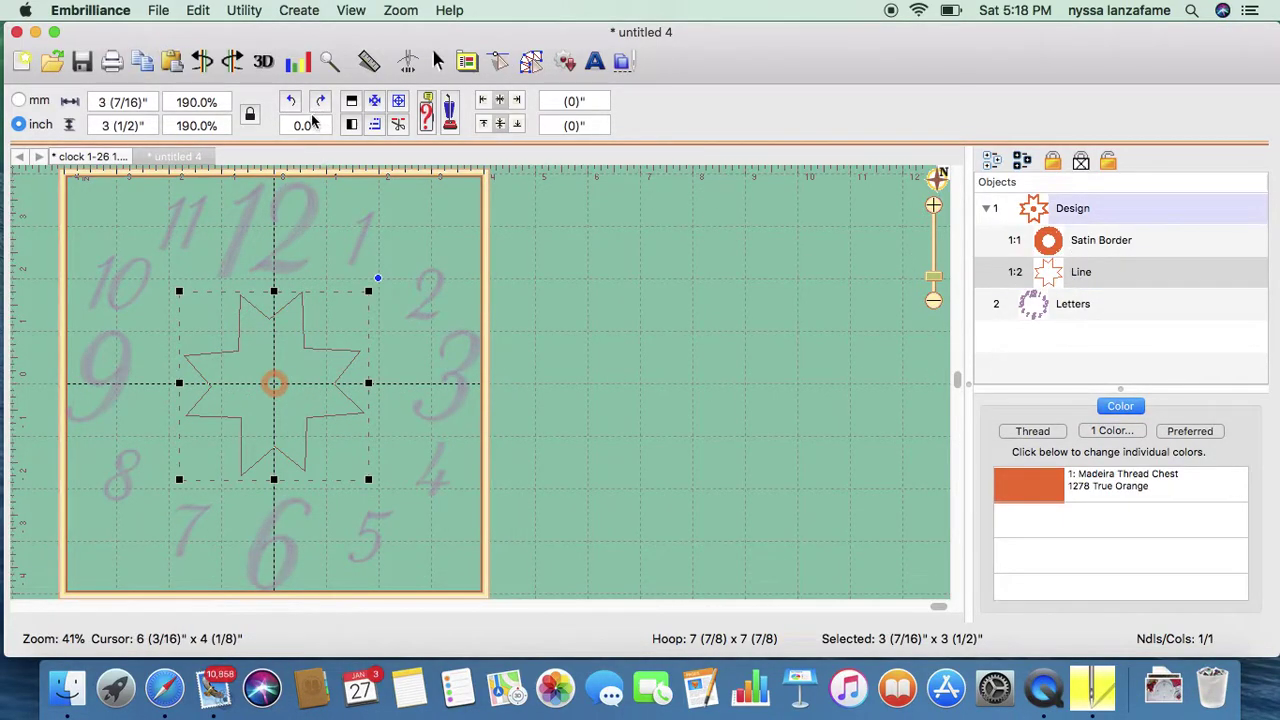
{"action": "left_click", "coordinate": [533, 63]}
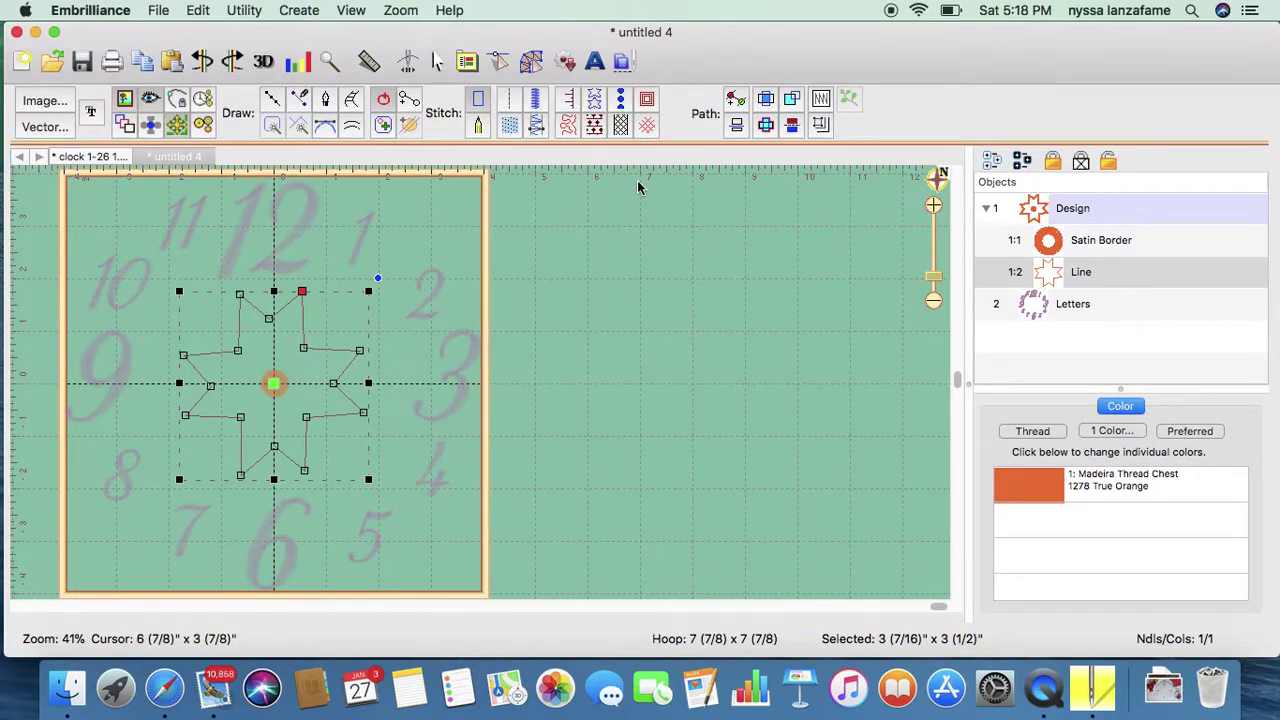
{"action": "left_click", "coordinate": [592, 112]}
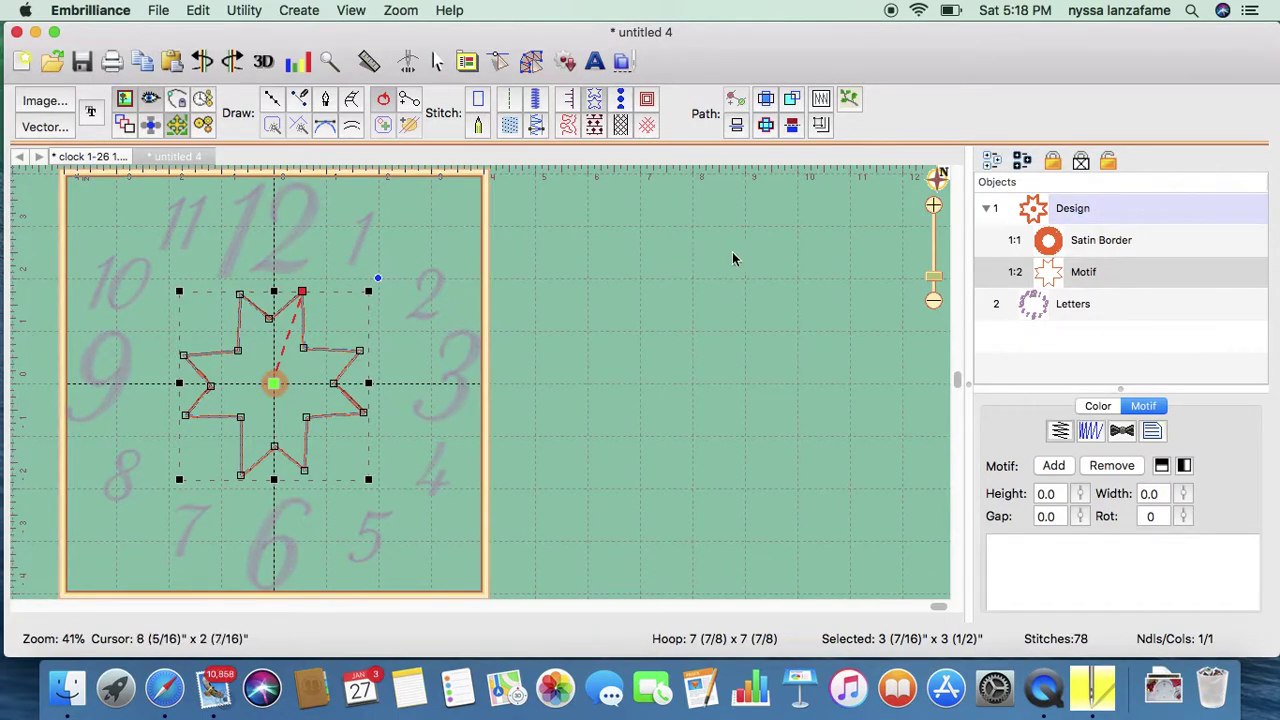
Convert the star outline to the programmed French Knot stitch, set its type to Candlewick, and keep the star selected
{"action": "left_click", "coordinate": [597, 111]}
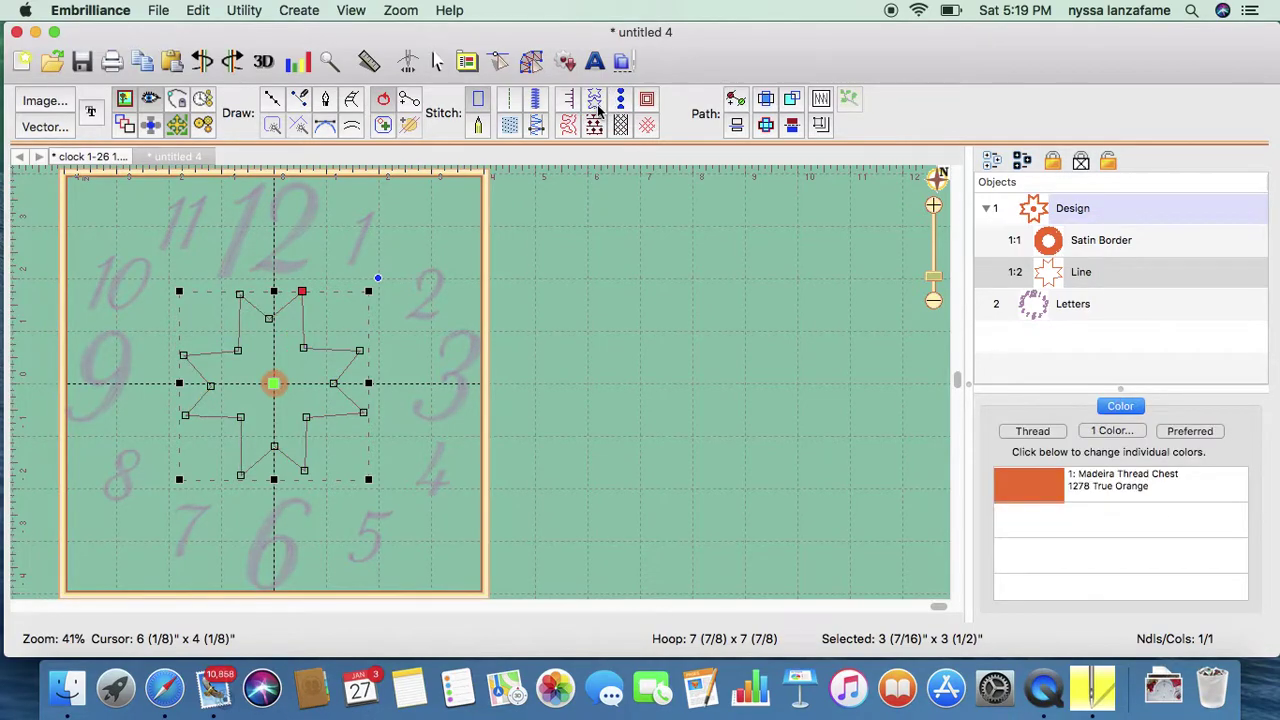
{"action": "left_click", "coordinate": [597, 111]}
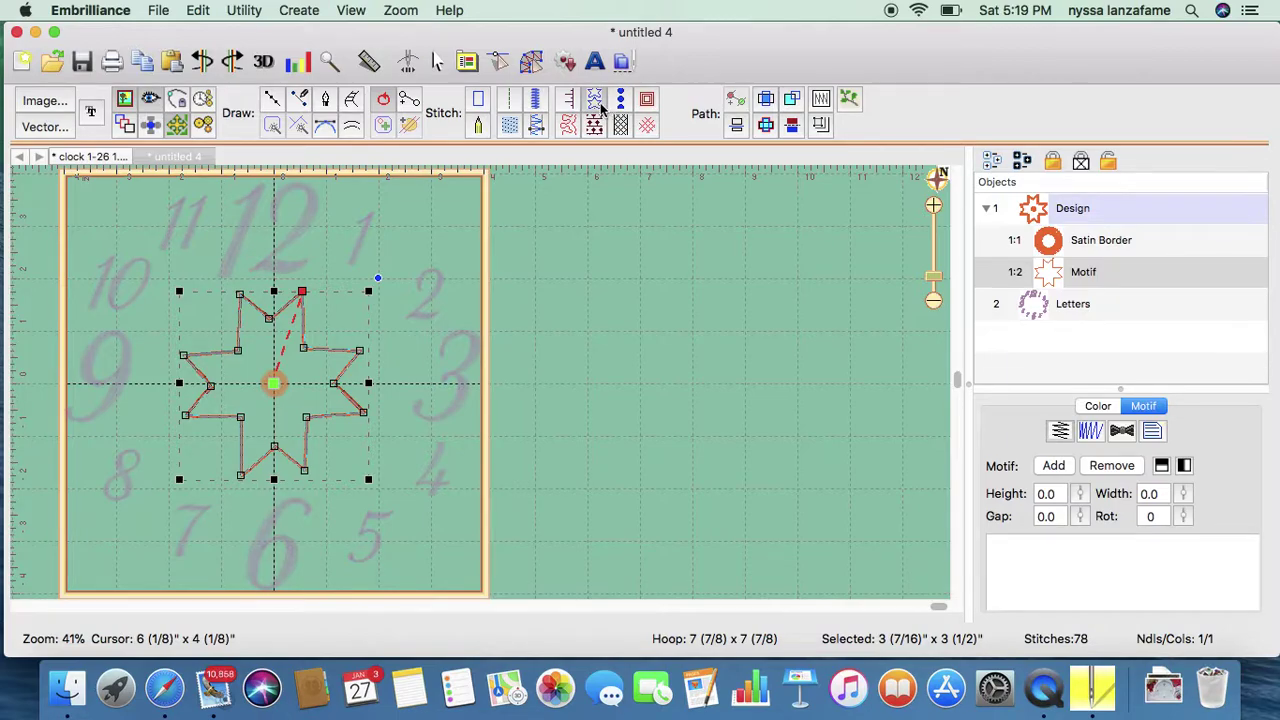
{"action": "left_click", "coordinate": [601, 108]}
{"action": "left_click", "coordinate": [618, 106]}
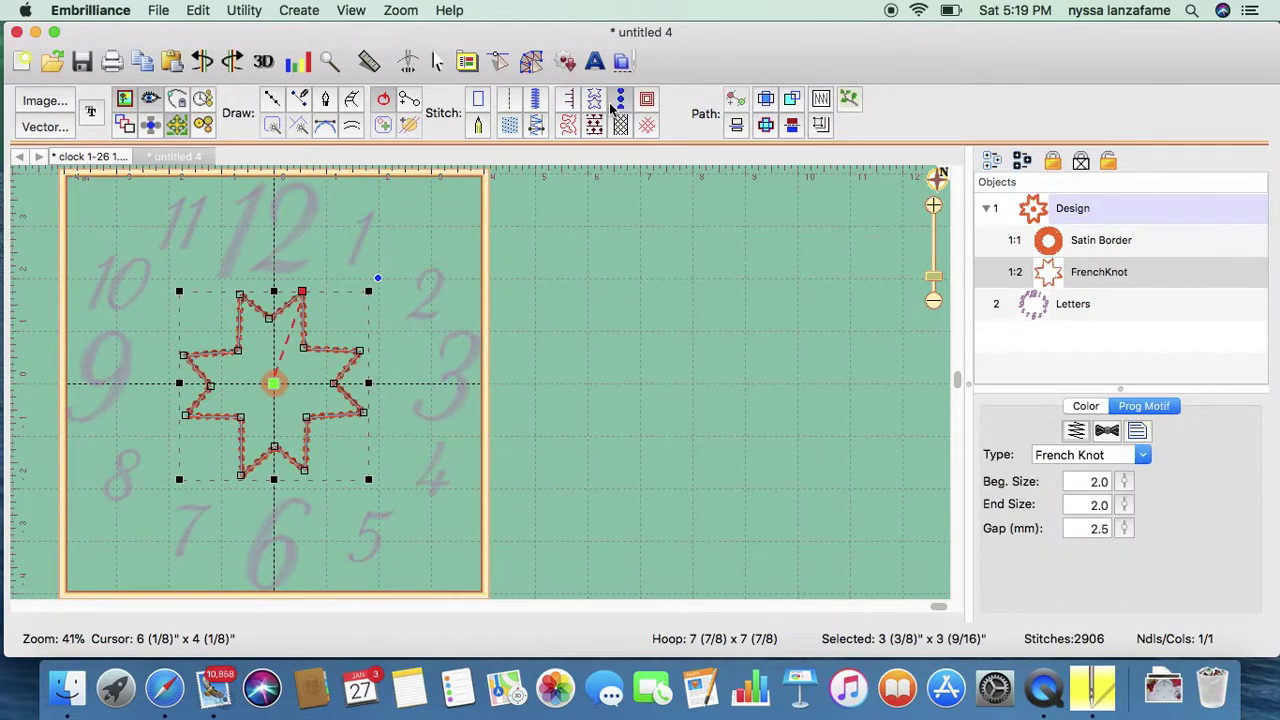
{"action": "left_click", "coordinate": [620, 107]}
{"action": "left_click", "coordinate": [620, 107]}
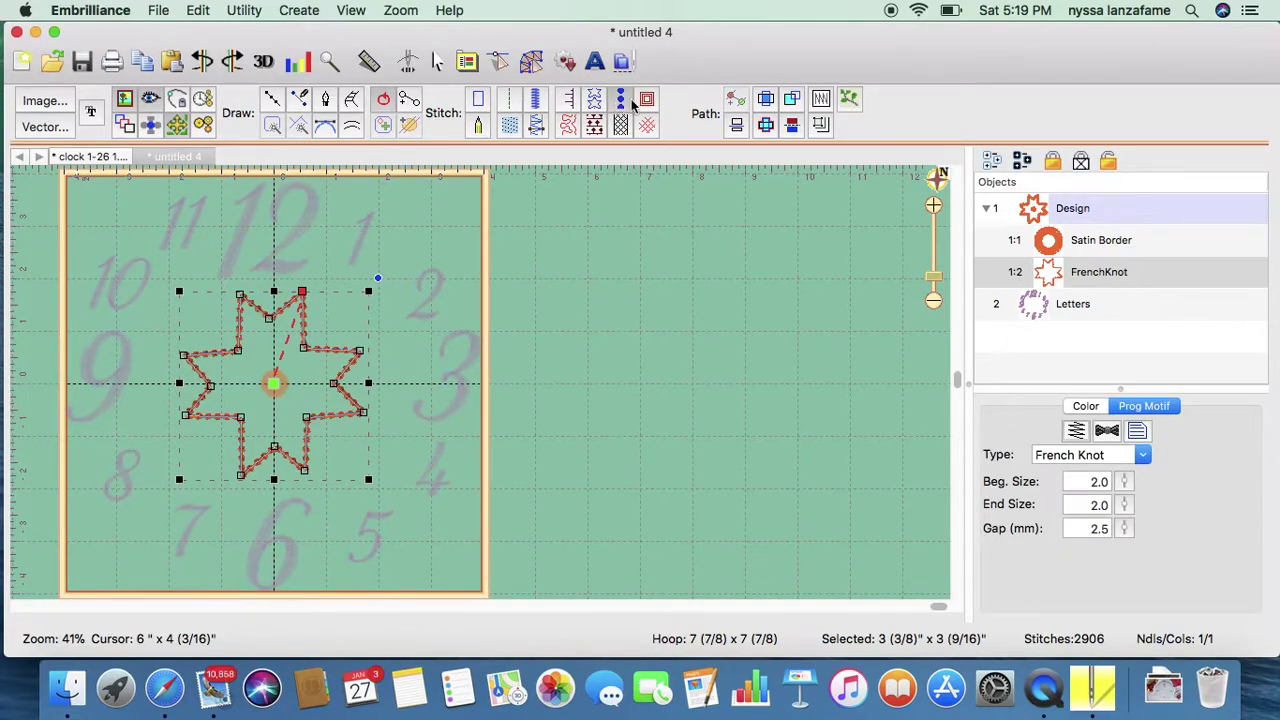
{"action": "left_click", "coordinate": [1145, 455]}
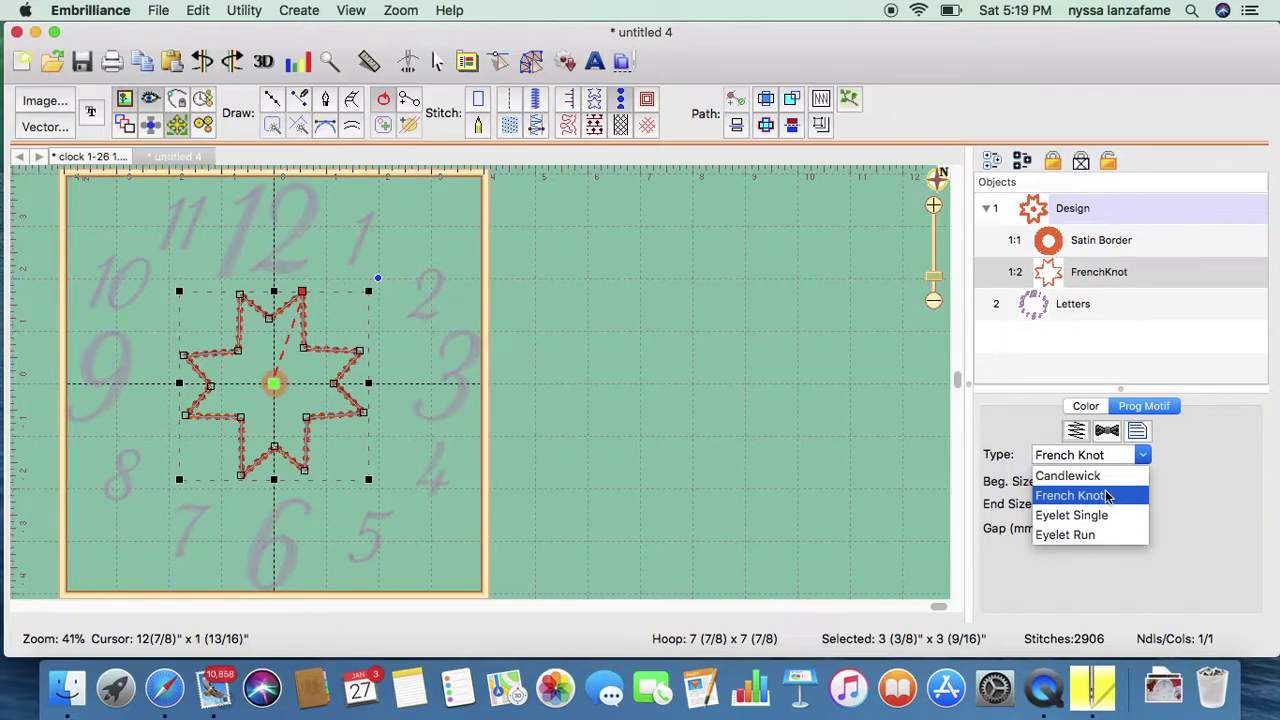
{"action": "left_click", "coordinate": [1092, 477]}
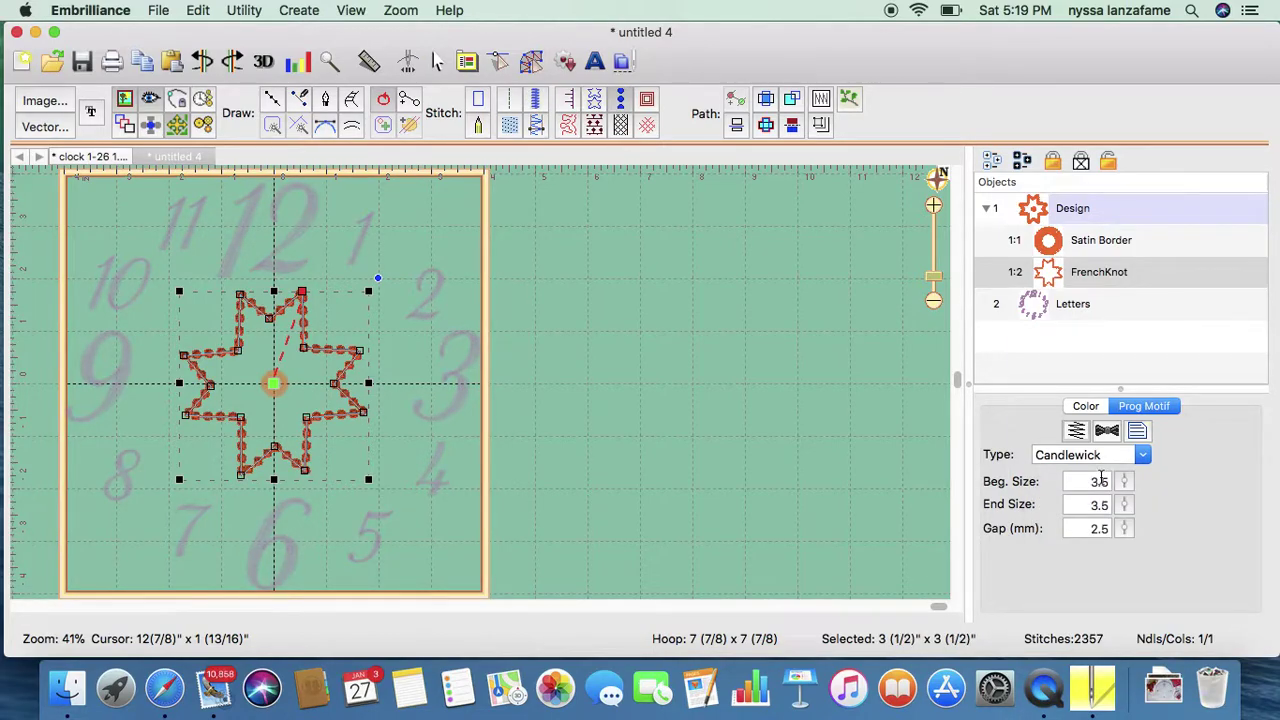
{"action": "left_click", "coordinate": [619, 427]}
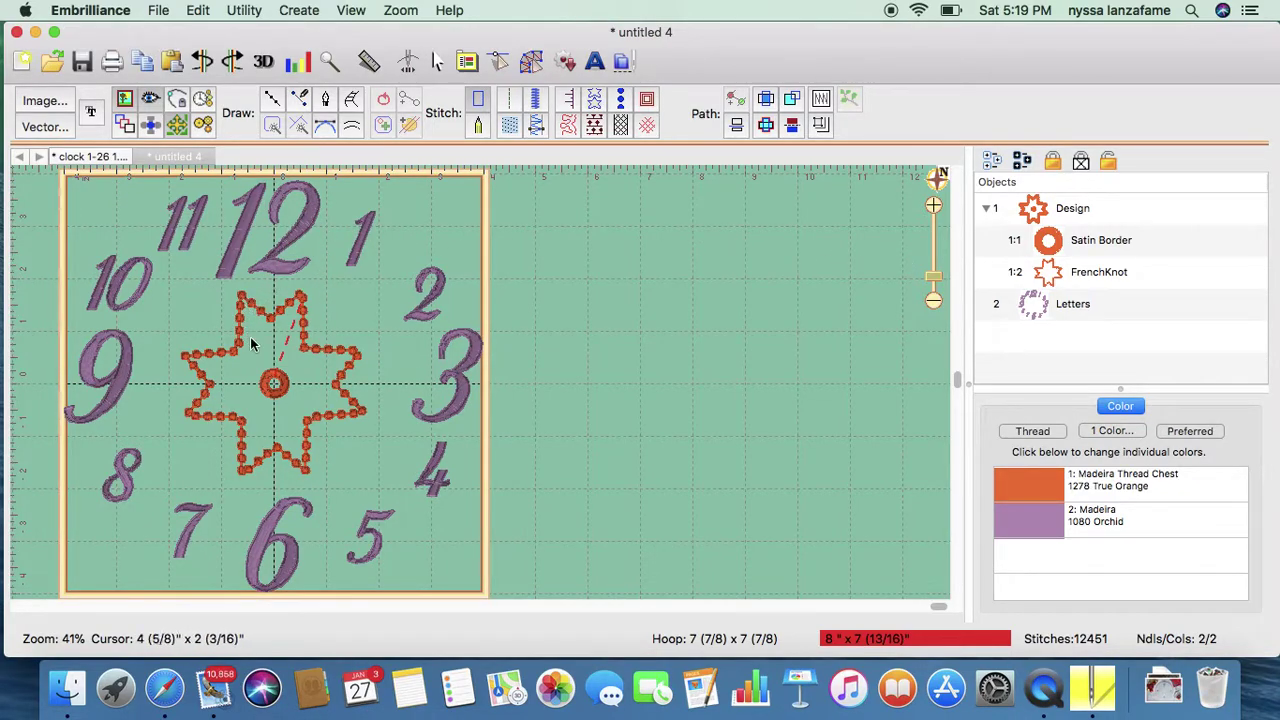
{"action": "left_click", "coordinate": [1055, 279]}
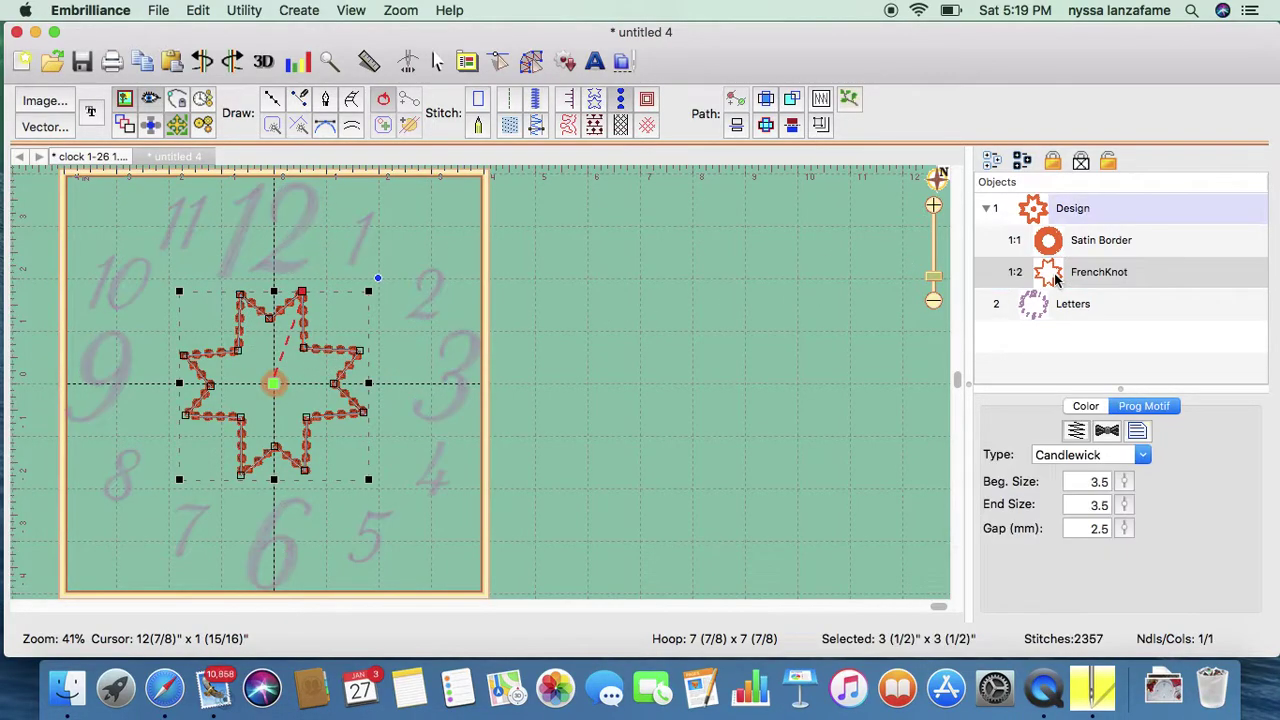
{"action": "right_click", "coordinate": [1053, 277]}
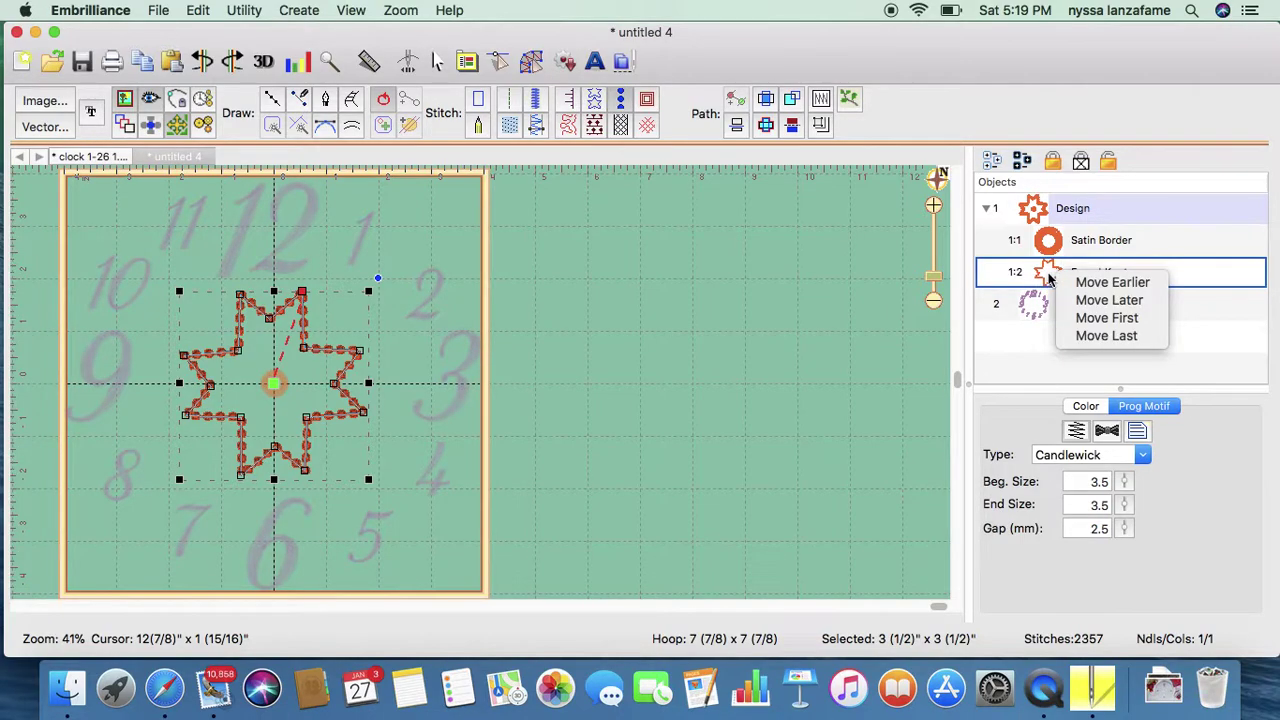
{"action": "left_click", "coordinate": [1145, 282]}
{"action": "left_click", "coordinate": [1184, 277]}
{"action": "left_click", "coordinate": [1126, 279]}
{"action": "right_click", "coordinate": [1126, 279]}
{"action": "left_click", "coordinate": [1126, 279]}
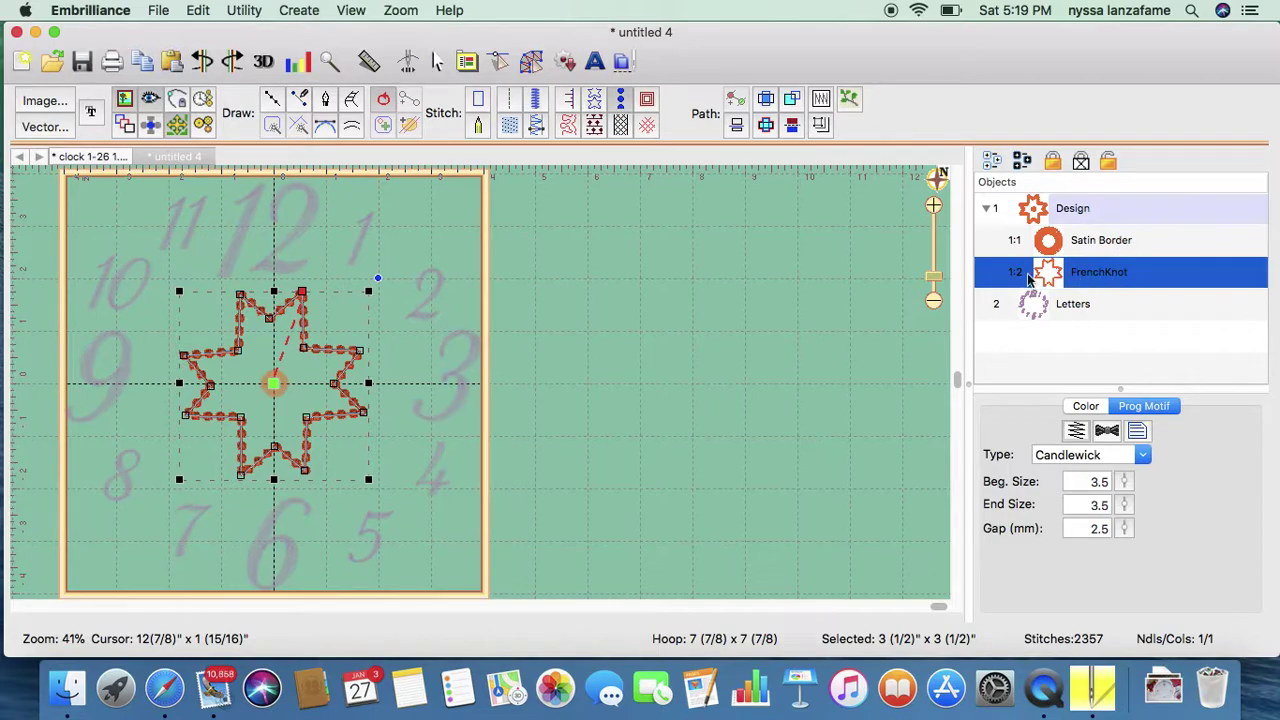
Duplicate the Candlewick star directly over the original and select the upper of the two star entries in the object list
{"action": "right_click", "coordinate": [323, 366]}
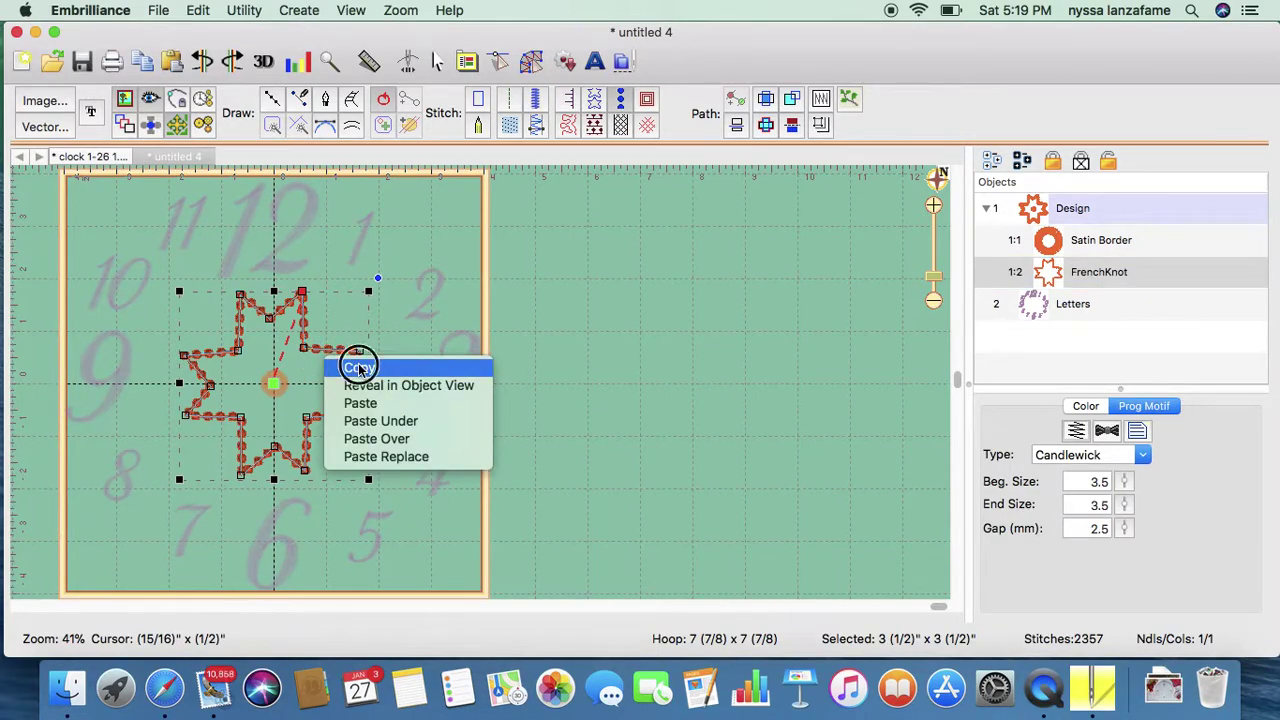
{"action": "left_click", "coordinate": [359, 367]}
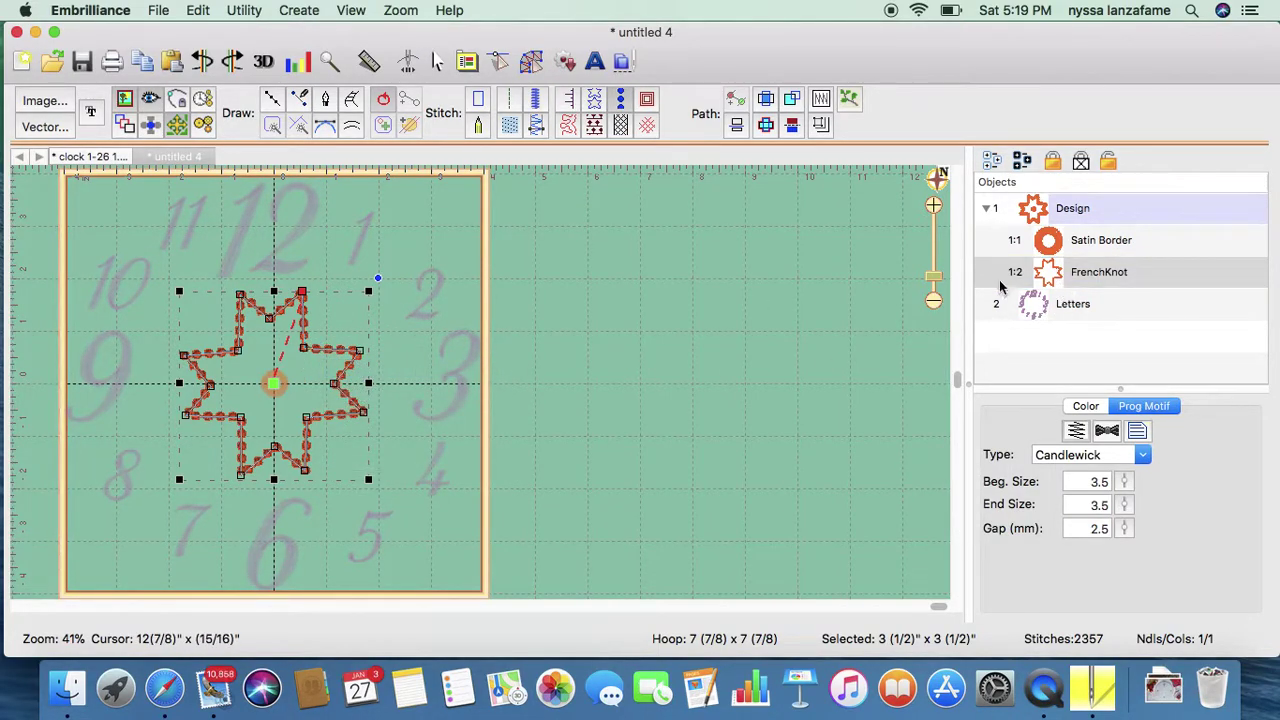
{"action": "right_click", "coordinate": [313, 365]}
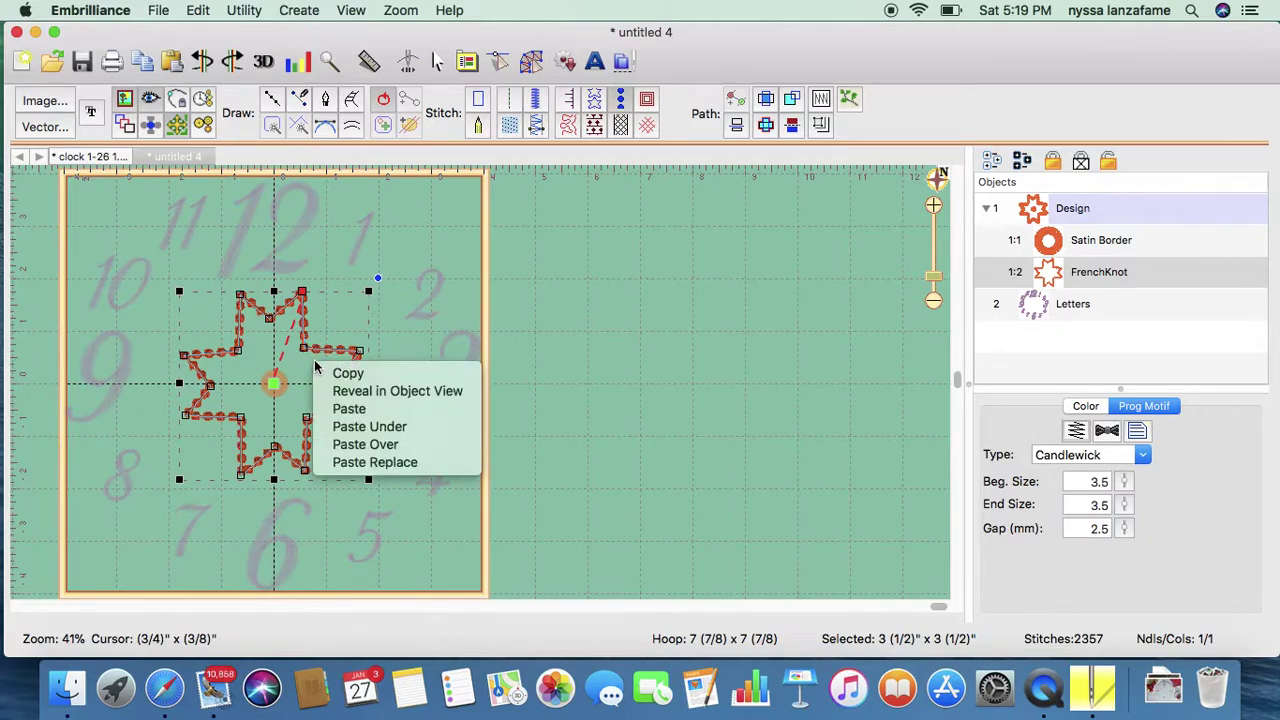
{"action": "left_click", "coordinate": [365, 444]}
{"action": "left_click_drag", "start_coordinate": [1111, 314], "coordinate": [1108, 287]}
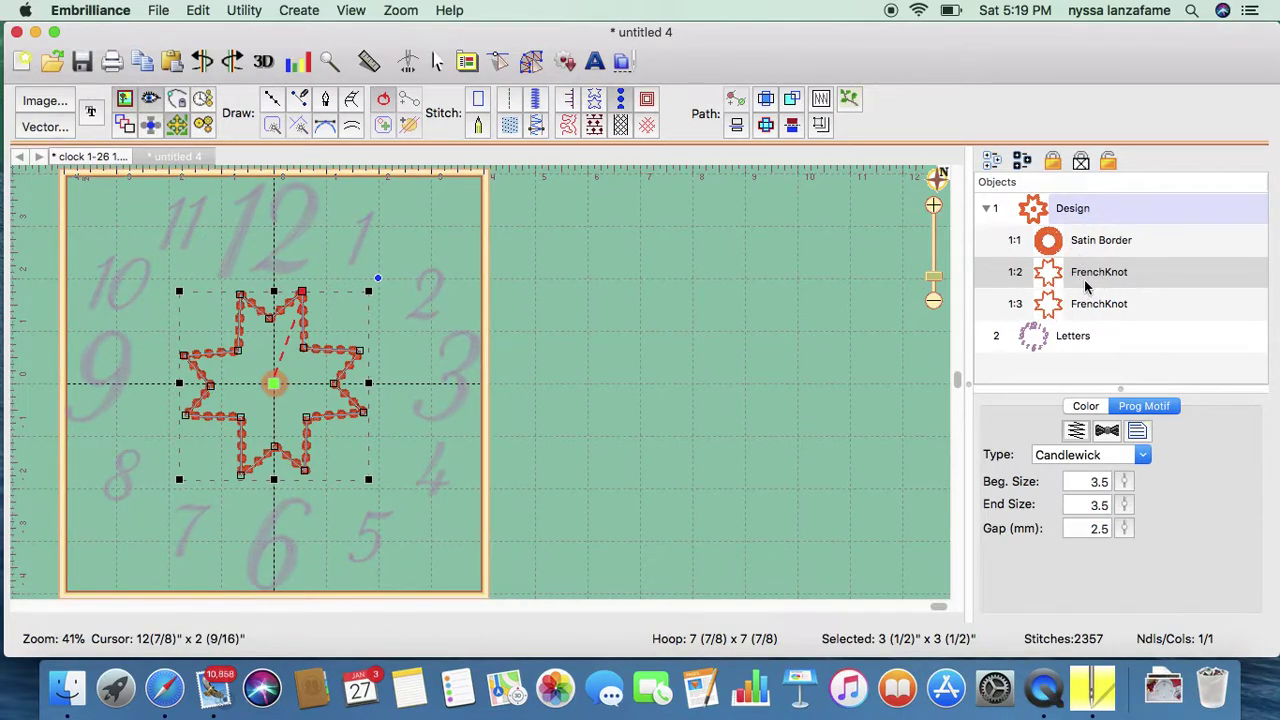
Turn the selected star into a plain line, shrink it to about 3 1/16 by 3 1/8 inches, and center it in the hoop
{"action": "left_click", "coordinate": [620, 101]}
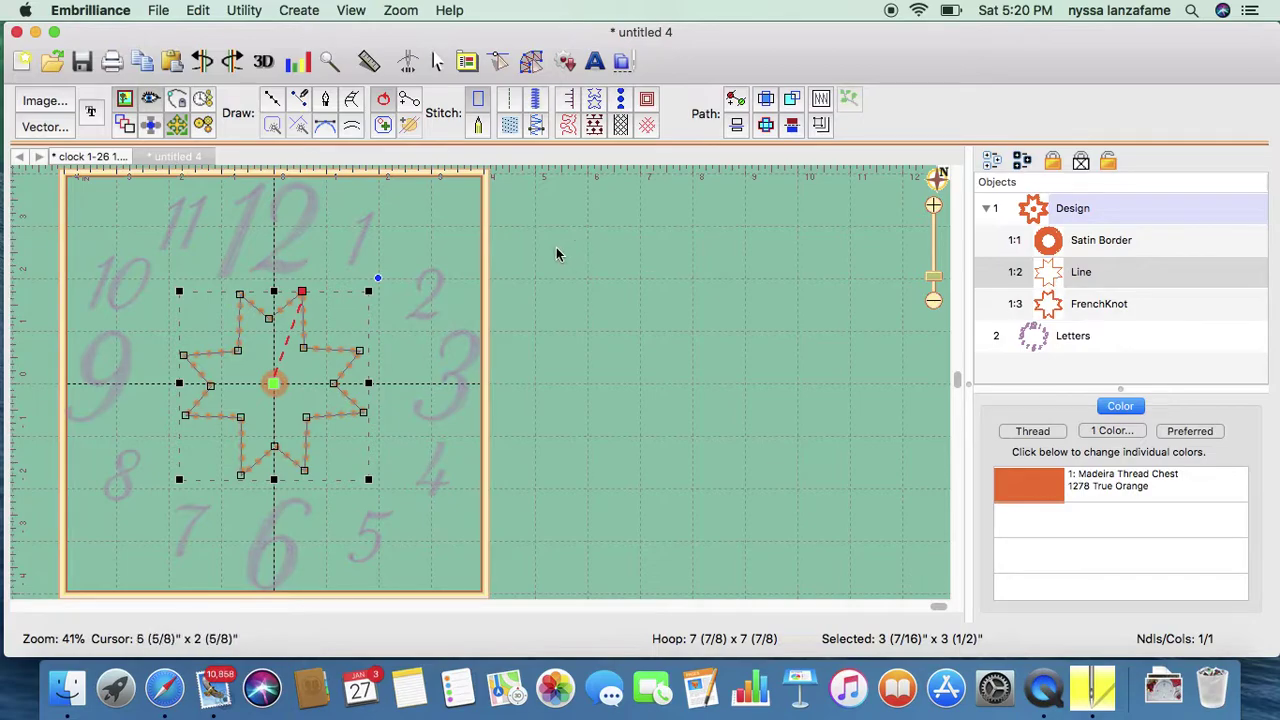
{"action": "left_click_drag", "start_coordinate": [368, 291], "coordinate": [357, 300]}
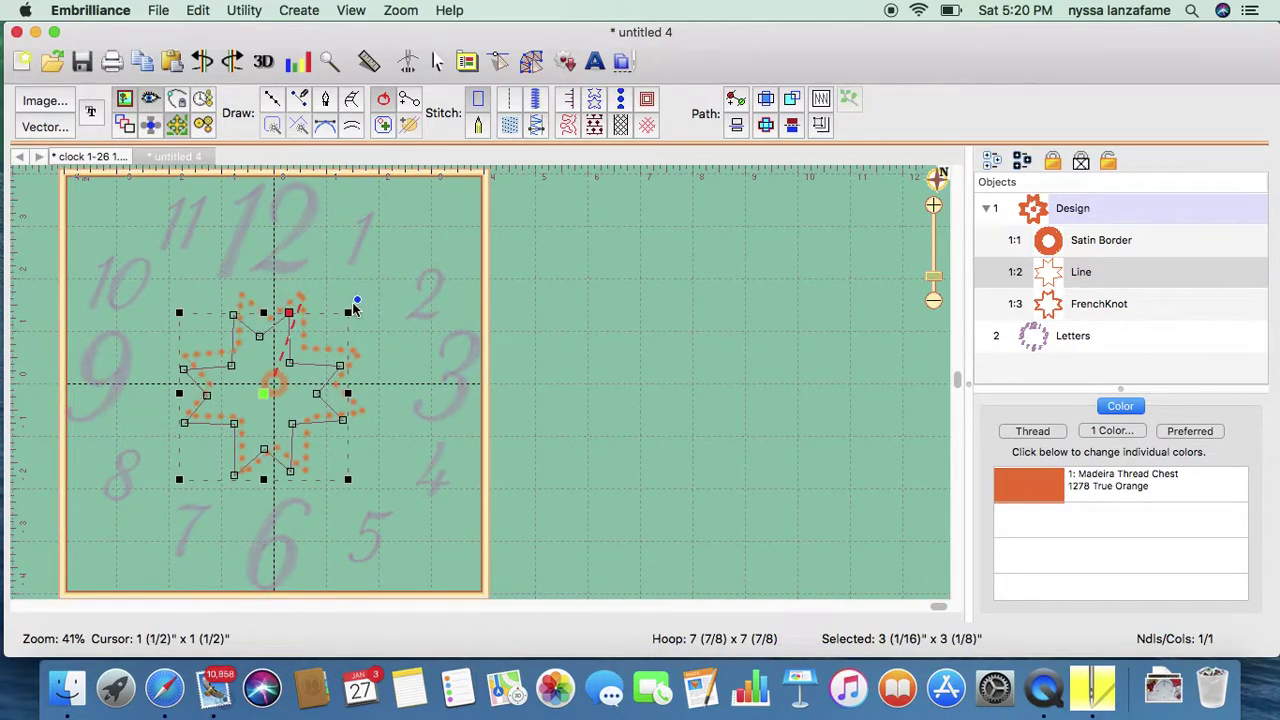
{"action": "left_click", "coordinate": [252, 12]}
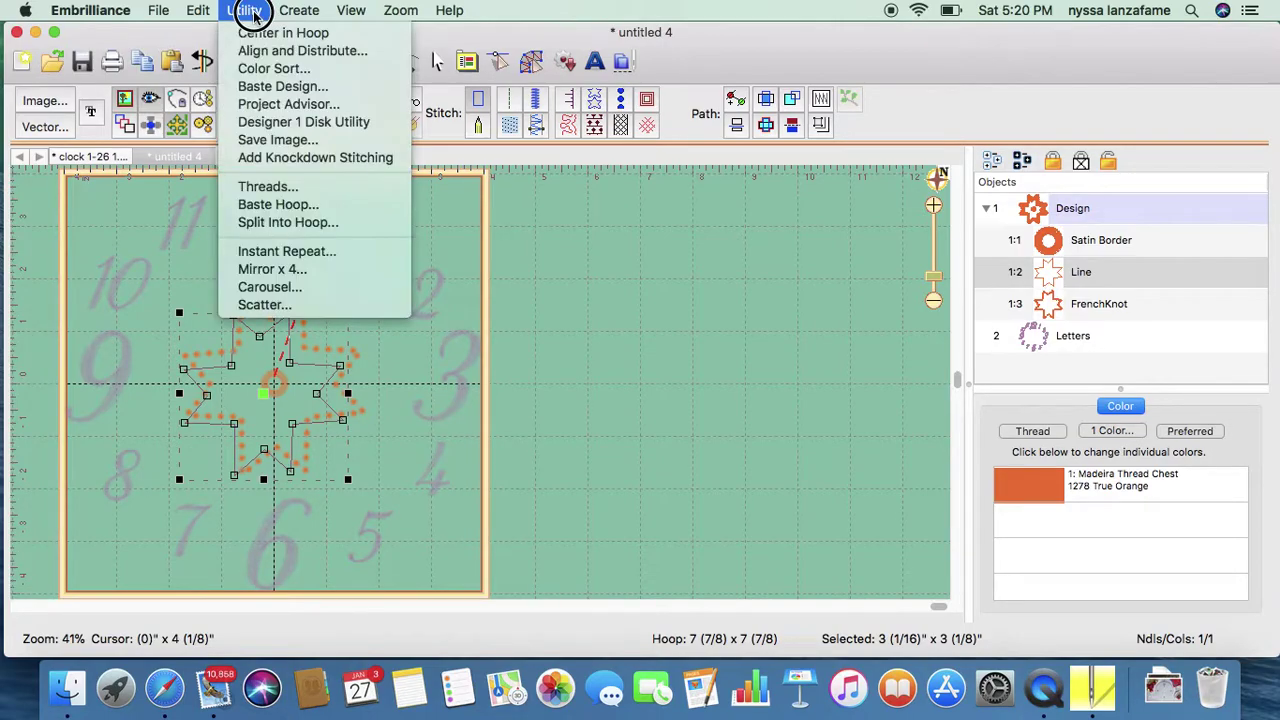
{"action": "left_click", "coordinate": [265, 35]}
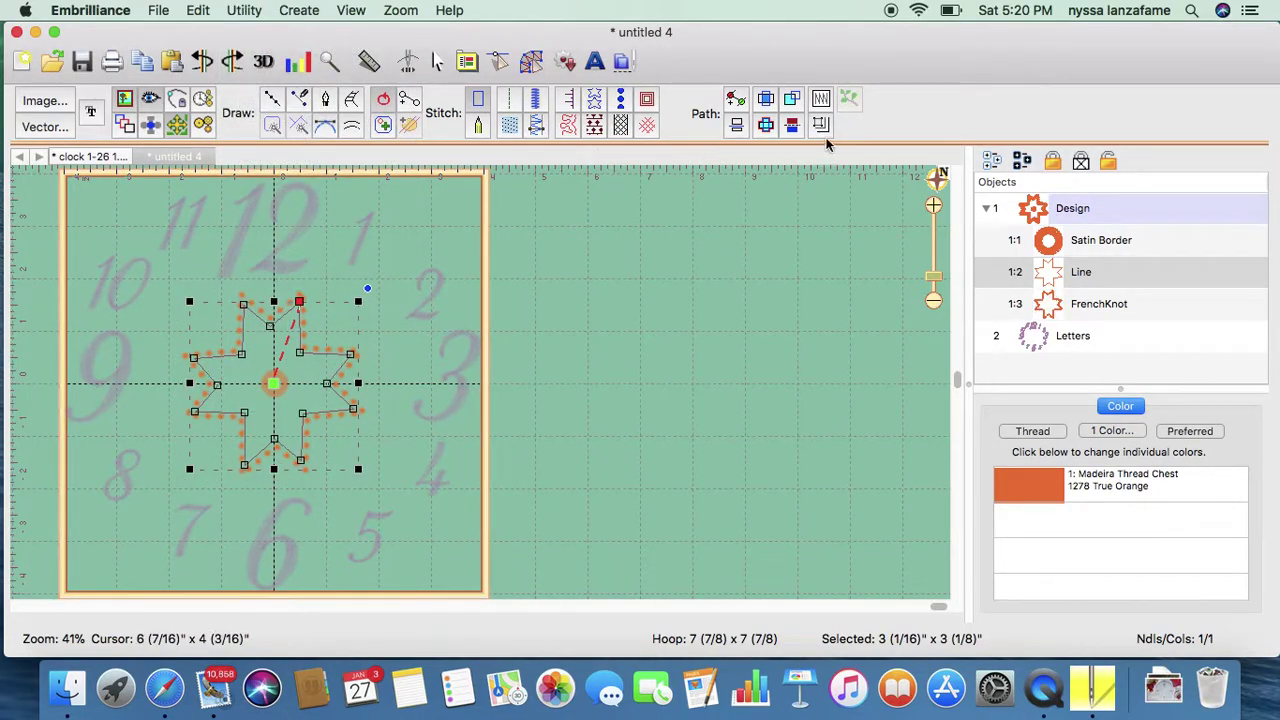
Convert the inner star line to Motif stitching and add the Squared 11 motif from the Squared category
{"action": "left_click", "coordinate": [598, 106]}
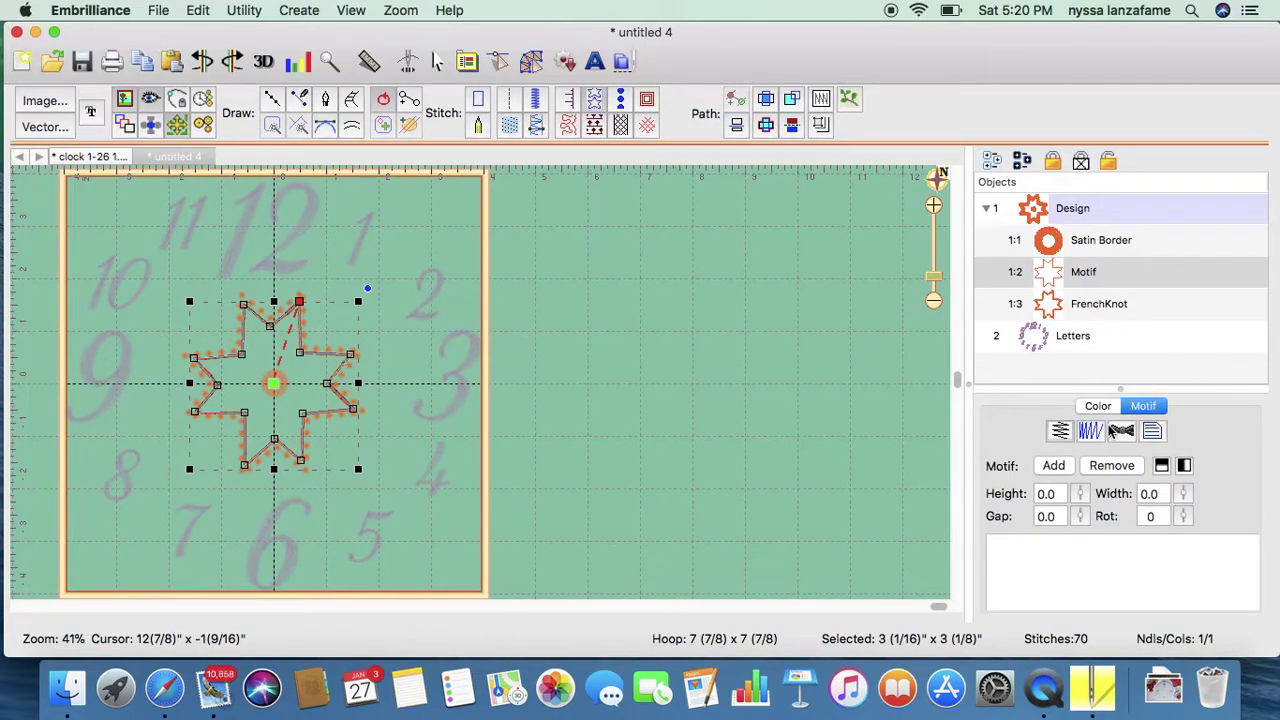
{"action": "left_click", "coordinate": [1055, 466]}
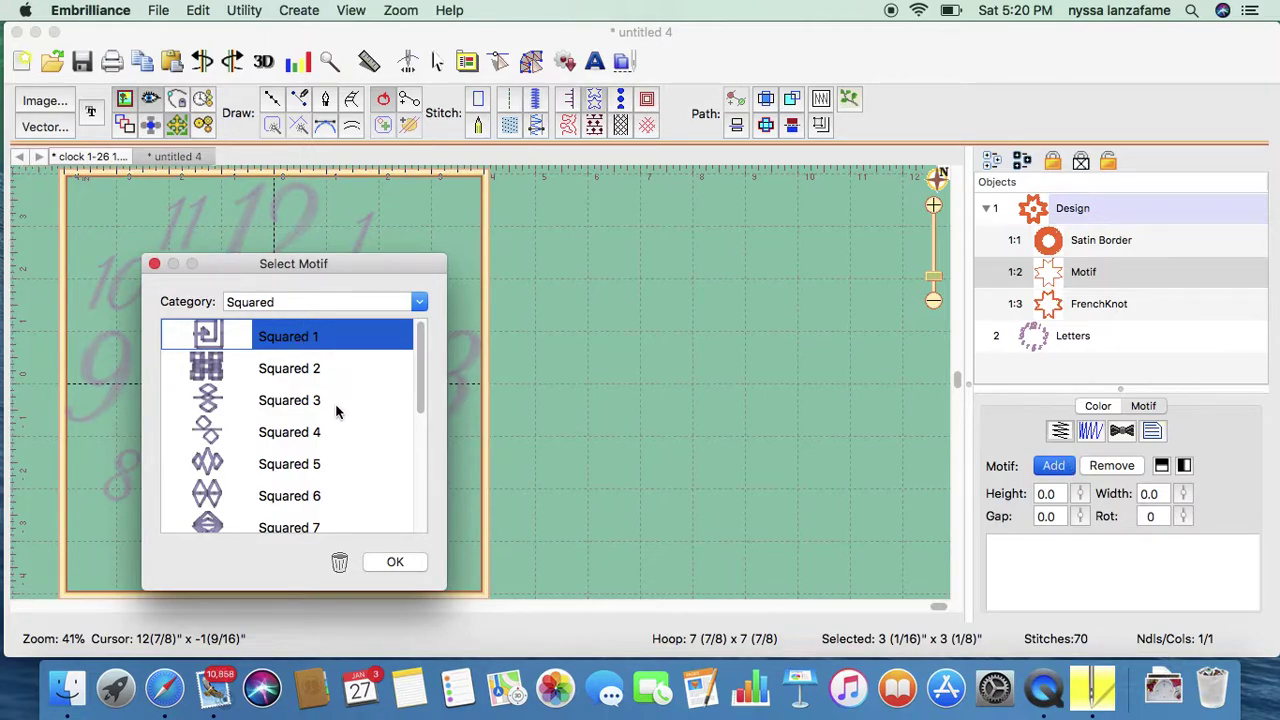
{"action": "left_click_drag", "start_coordinate": [416, 358], "coordinate": [410, 470]}
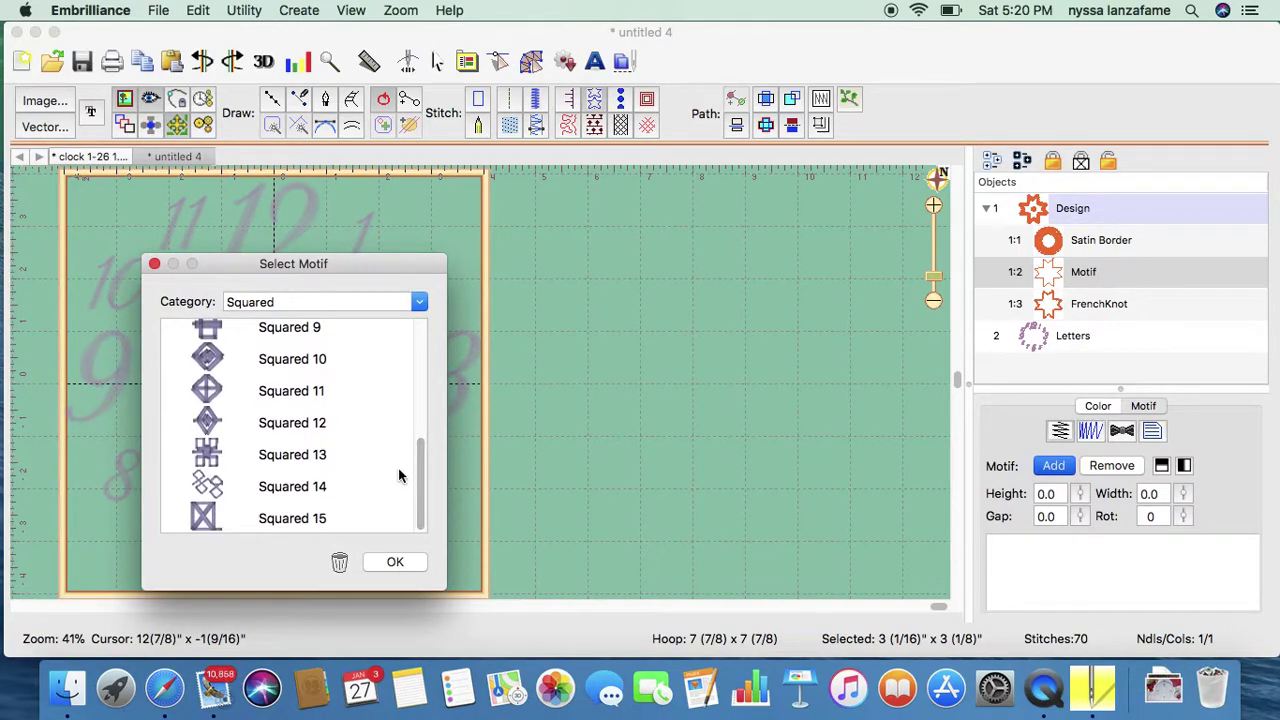
{"action": "left_click", "coordinate": [291, 400]}
{"action": "left_click", "coordinate": [395, 563]}
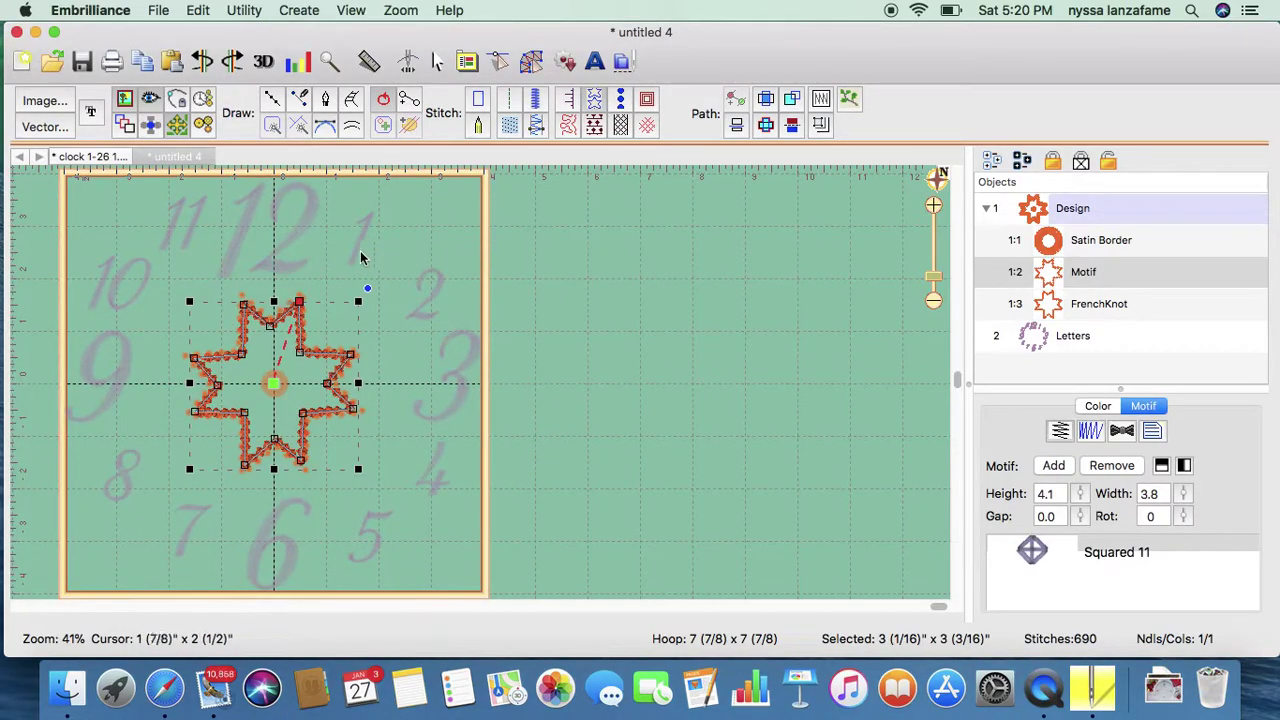
Shrink the inner motif star to about 2 5/8 by 2 11/16 inches, center it in the hoop, and deselect it
{"action": "left_click_drag", "start_coordinate": [190, 301], "coordinate": [202, 316]}
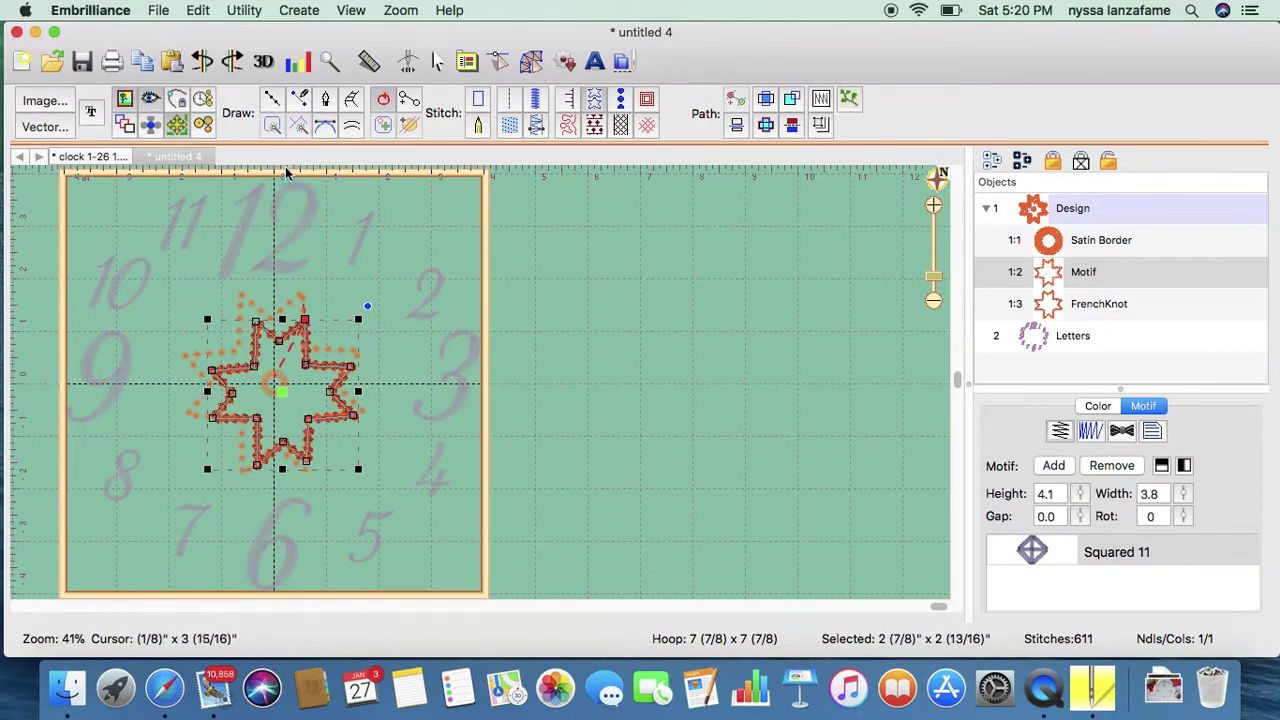
{"action": "left_click", "coordinate": [244, 10]}
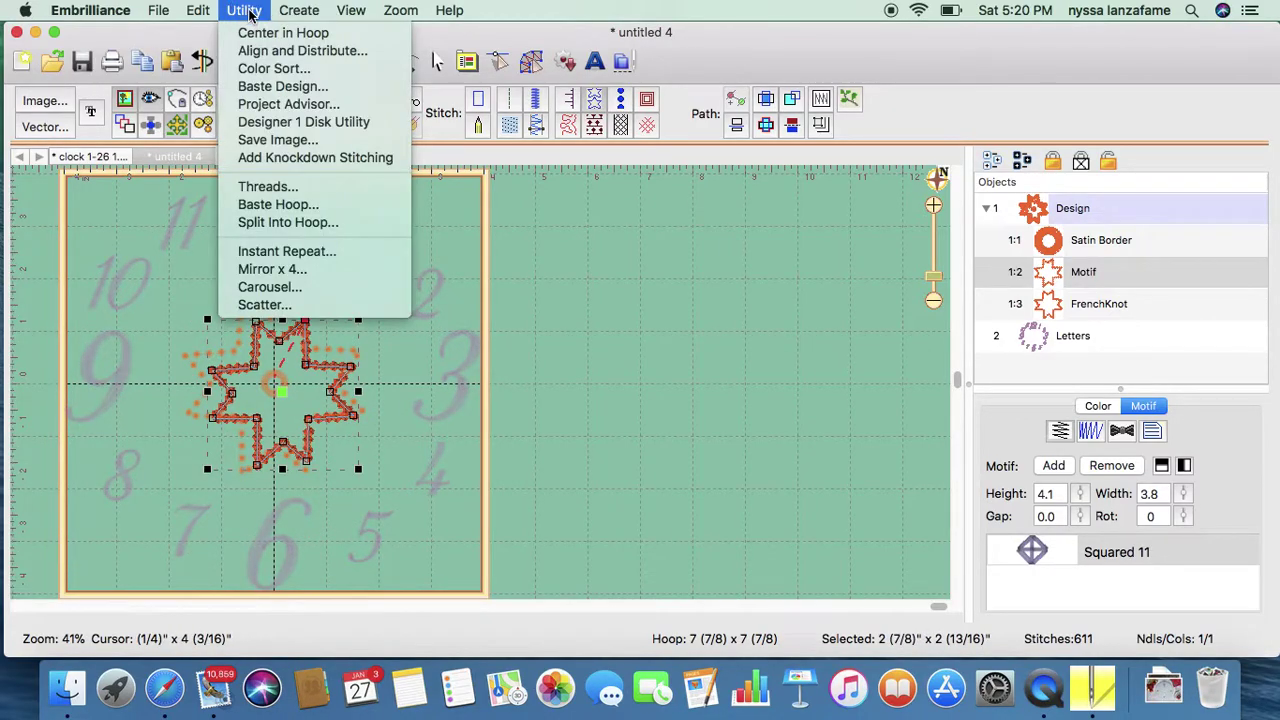
{"action": "left_click", "coordinate": [252, 40]}
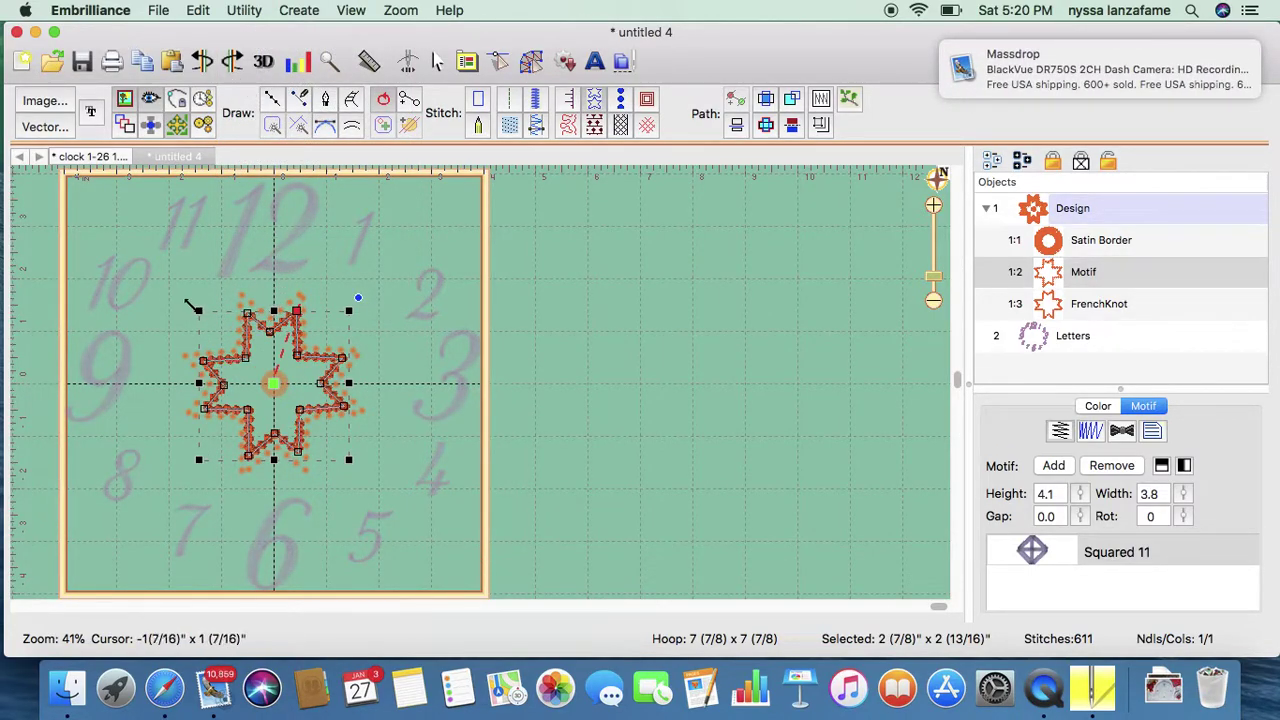
{"action": "left_click_drag", "start_coordinate": [199, 311], "coordinate": [203, 311]}
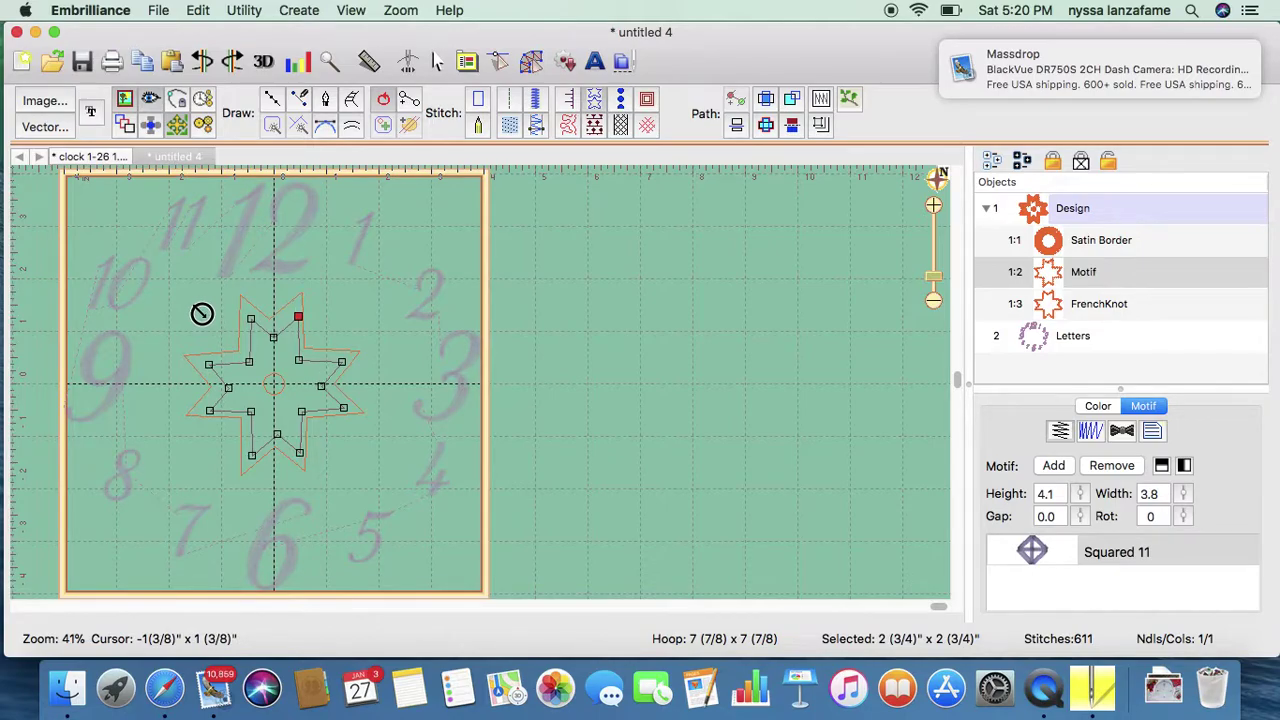
{"action": "left_click", "coordinate": [250, 11]}
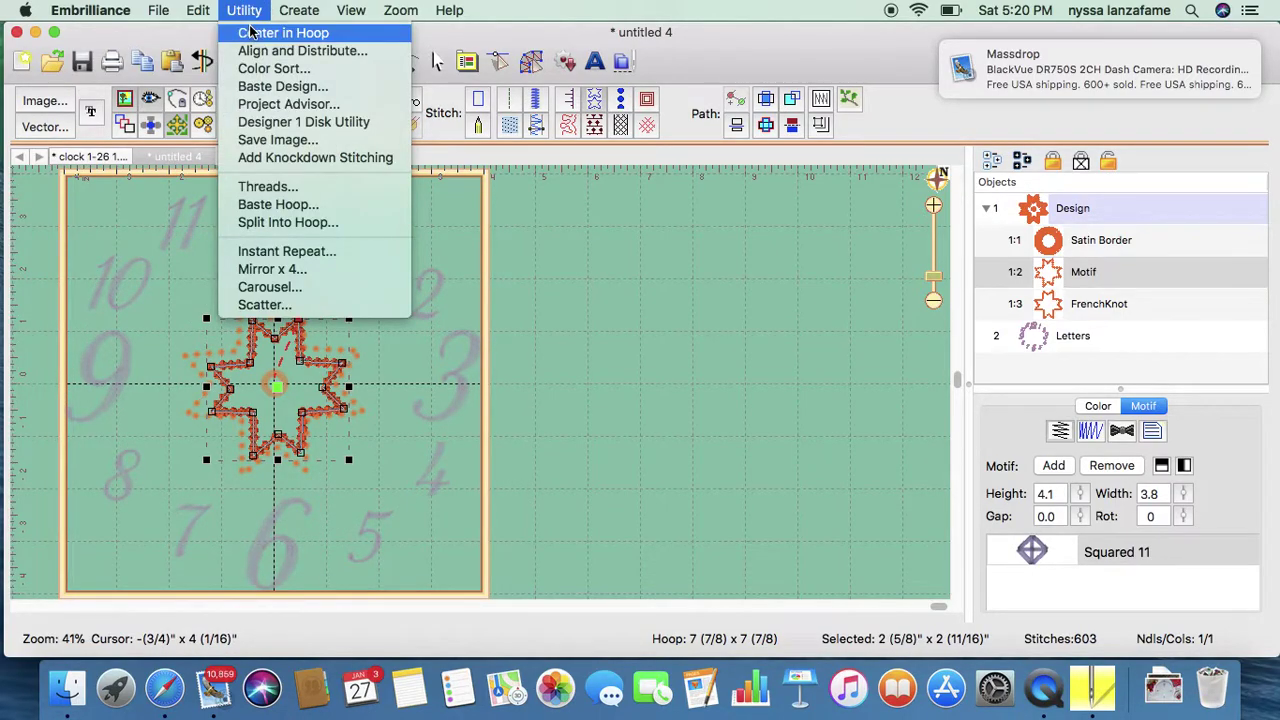
{"action": "left_click", "coordinate": [240, 32]}
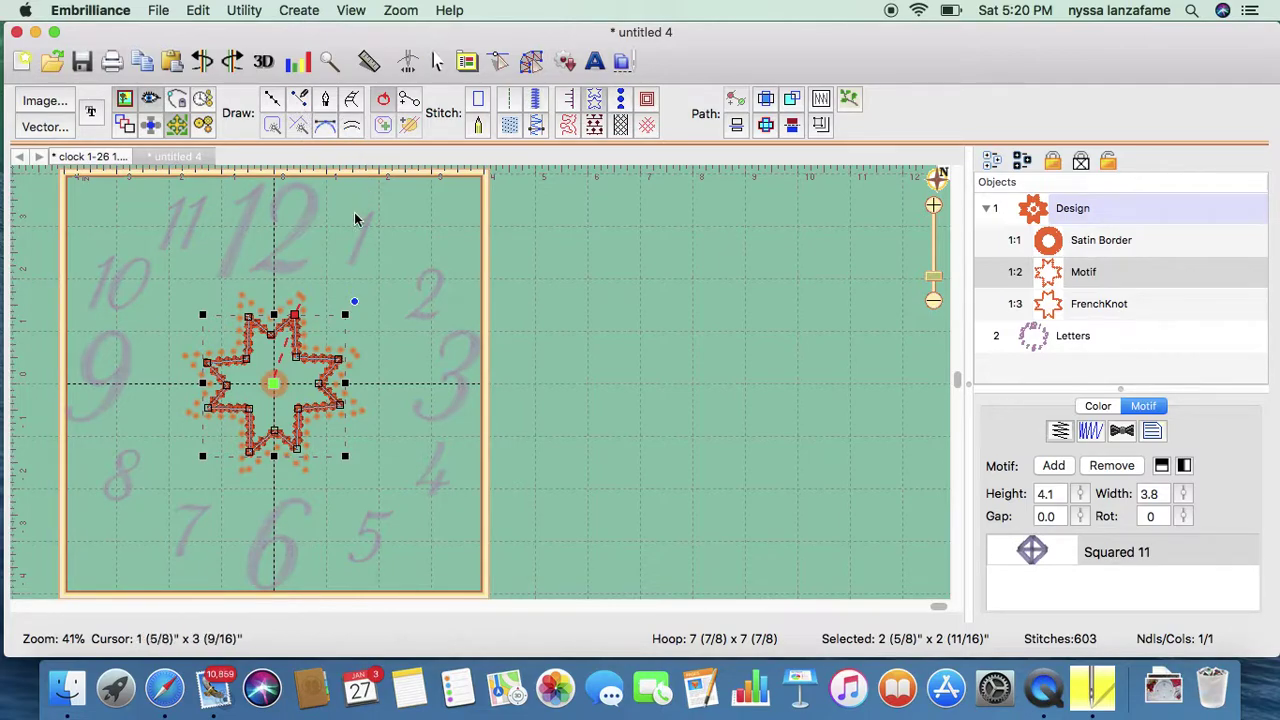
{"action": "left_click", "coordinate": [455, 357]}
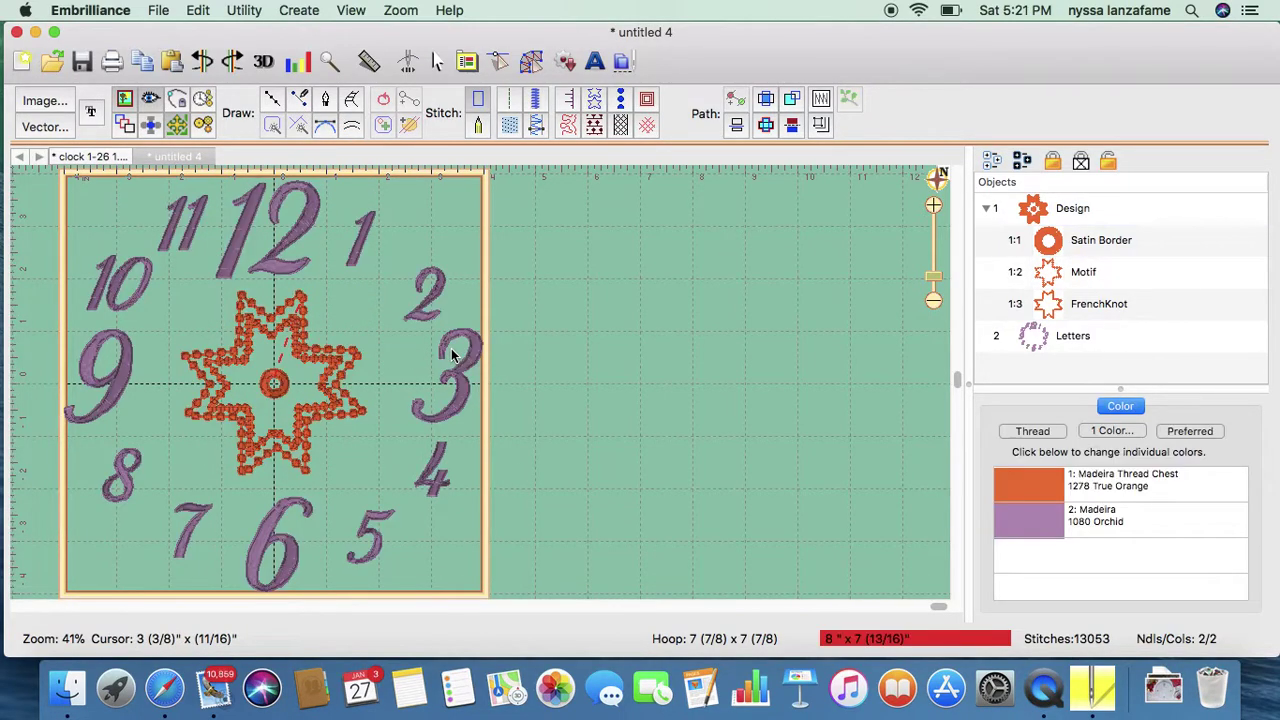
Change the inner motif star's thread color to Madeira Thread Chest 1059 Dark Tawny Tan
{"action": "scroll", "coordinate": [432, 350], "scroll_direction": "down", "scroll_amount": 5}
{"action": "scroll", "coordinate": [430, 350], "scroll_direction": "up", "scroll_amount": 10}
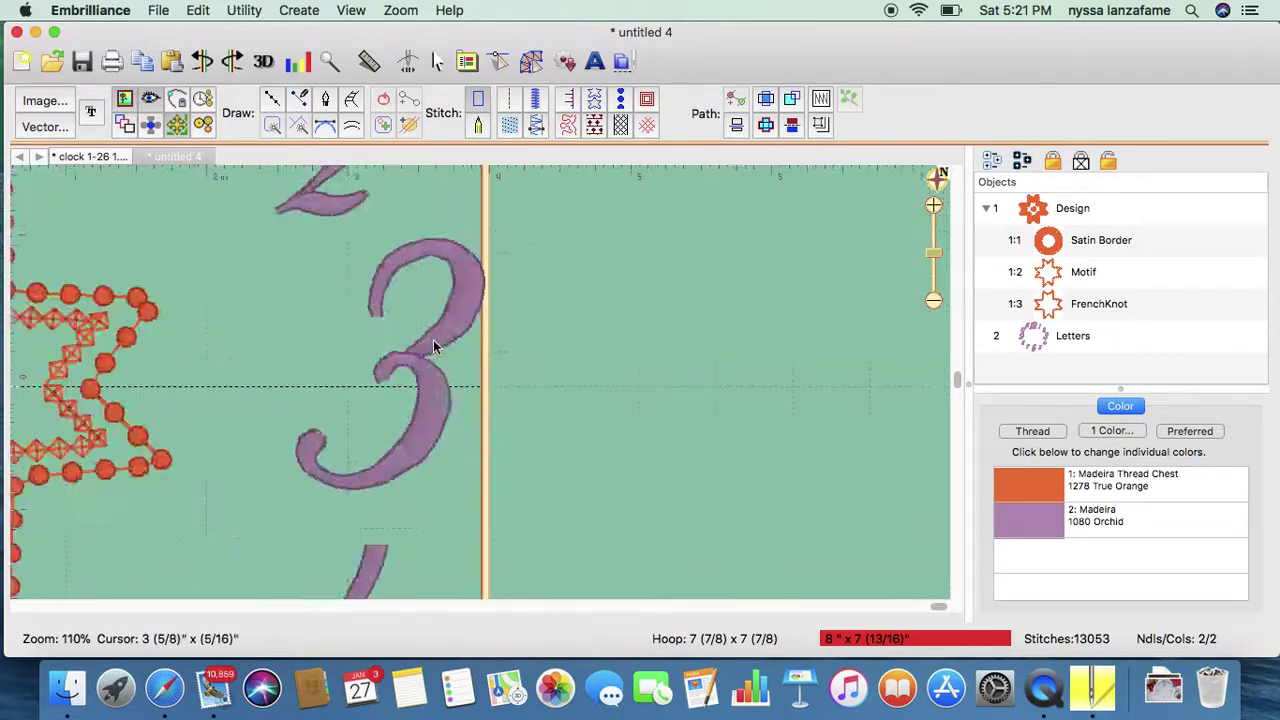
{"action": "left_click_drag", "start_coordinate": [936, 607], "coordinate": [518, 556]}
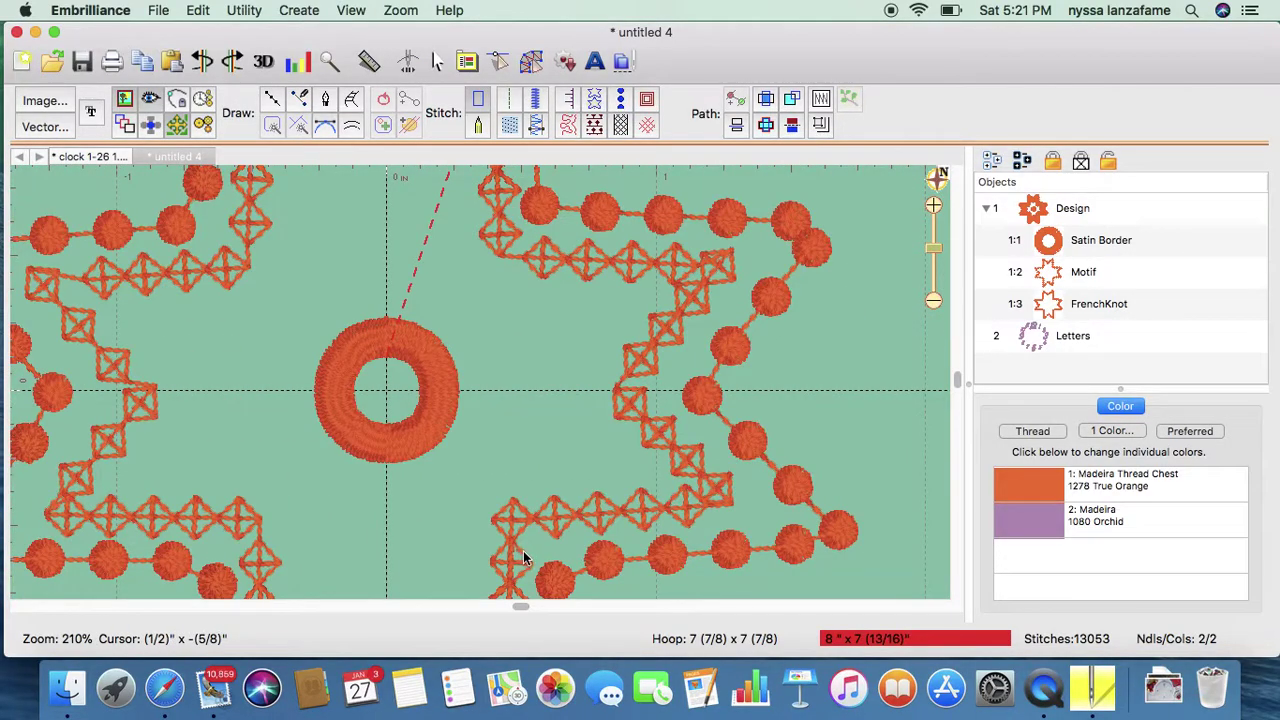
{"action": "left_click", "coordinate": [1097, 305]}
{"action": "left_click", "coordinate": [1097, 316]}
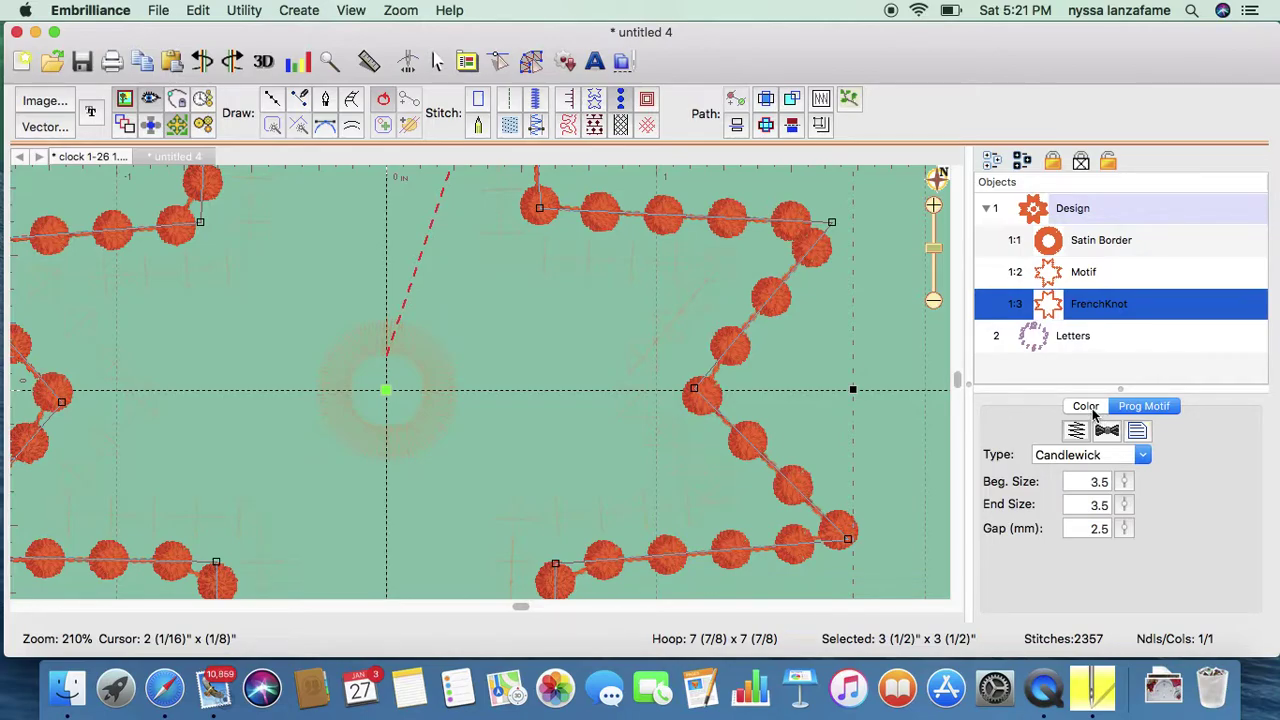
{"action": "left_click", "coordinate": [1077, 276]}
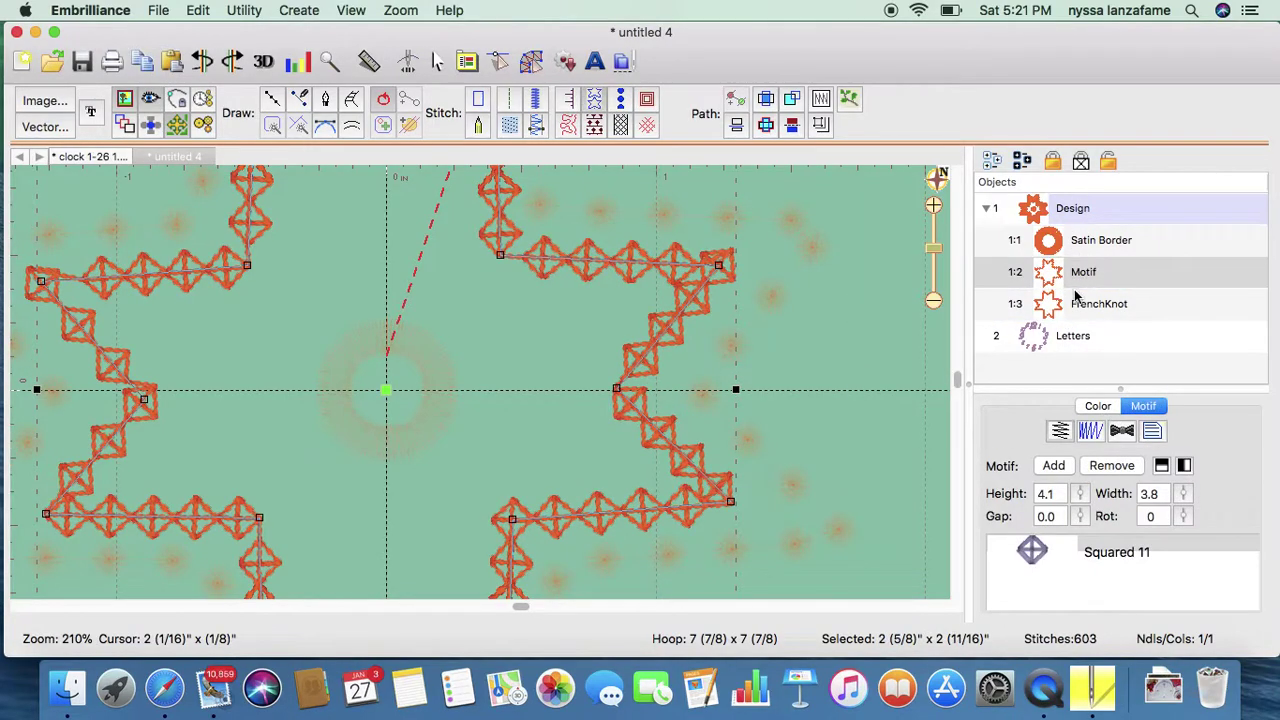
{"action": "left_click", "coordinate": [1098, 406]}
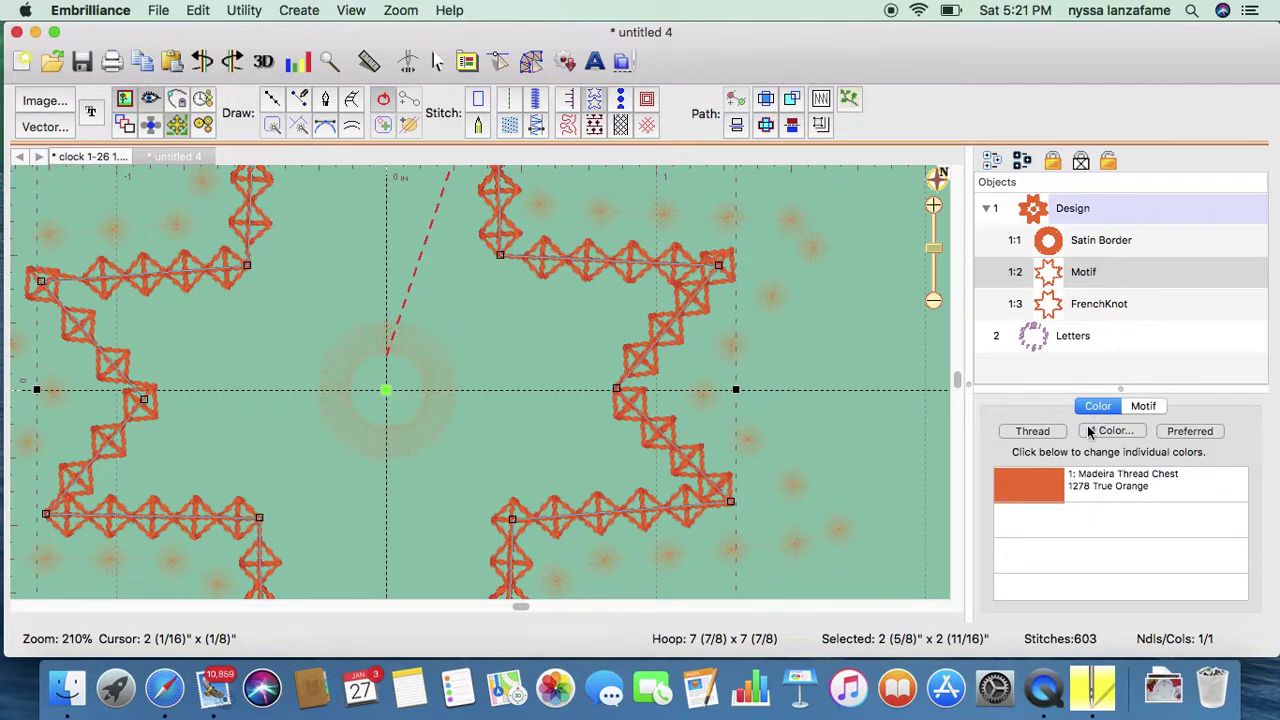
{"action": "double_click", "coordinate": [1067, 480]}
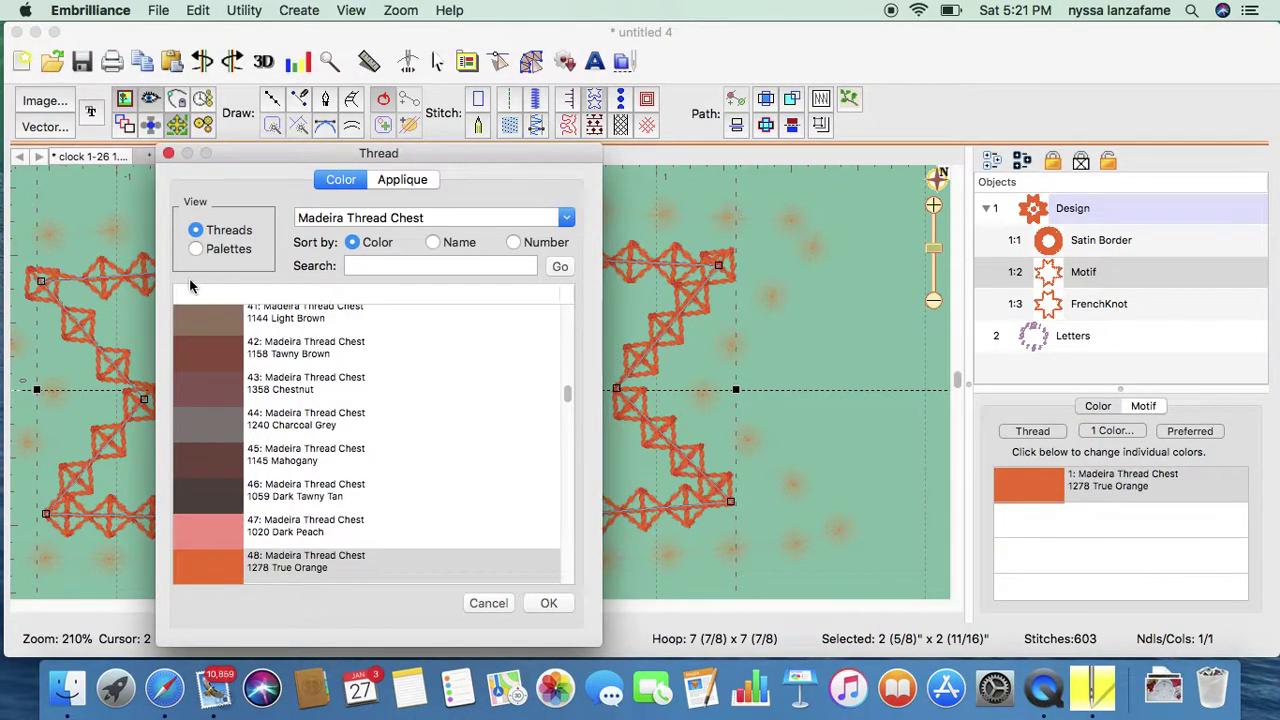
{"action": "left_click", "coordinate": [232, 490]}
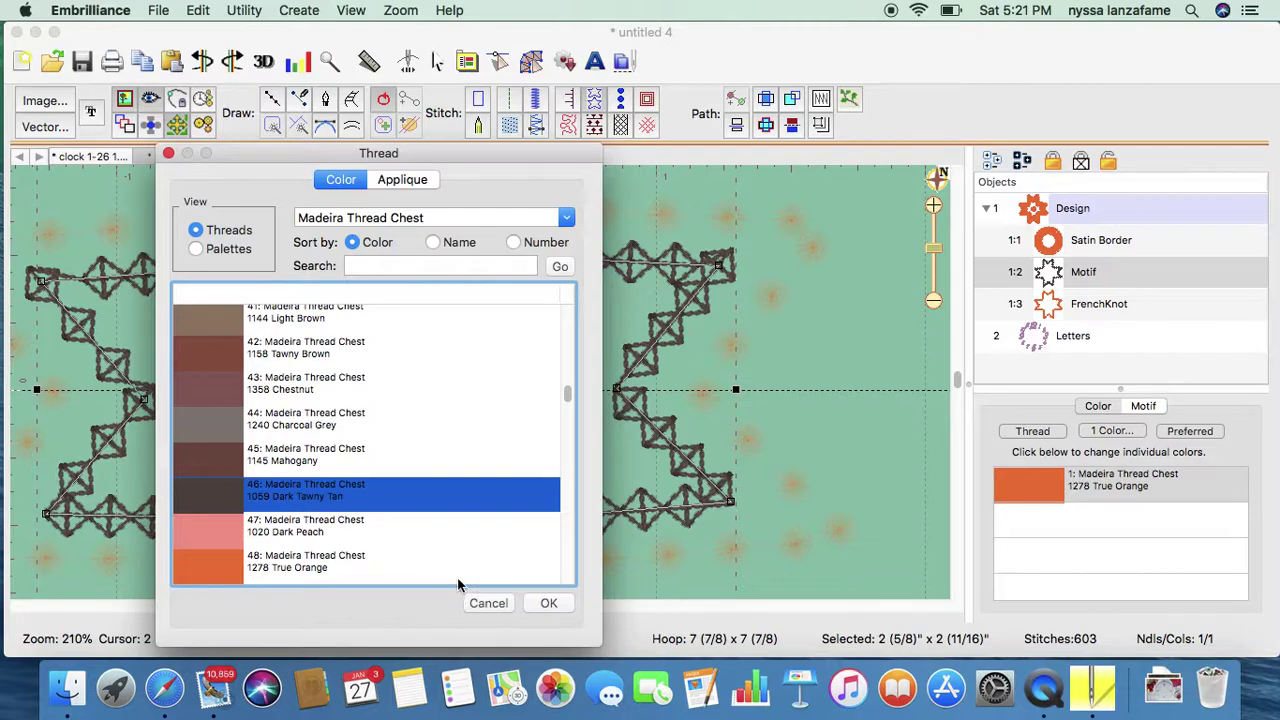
{"action": "left_click", "coordinate": [548, 603]}
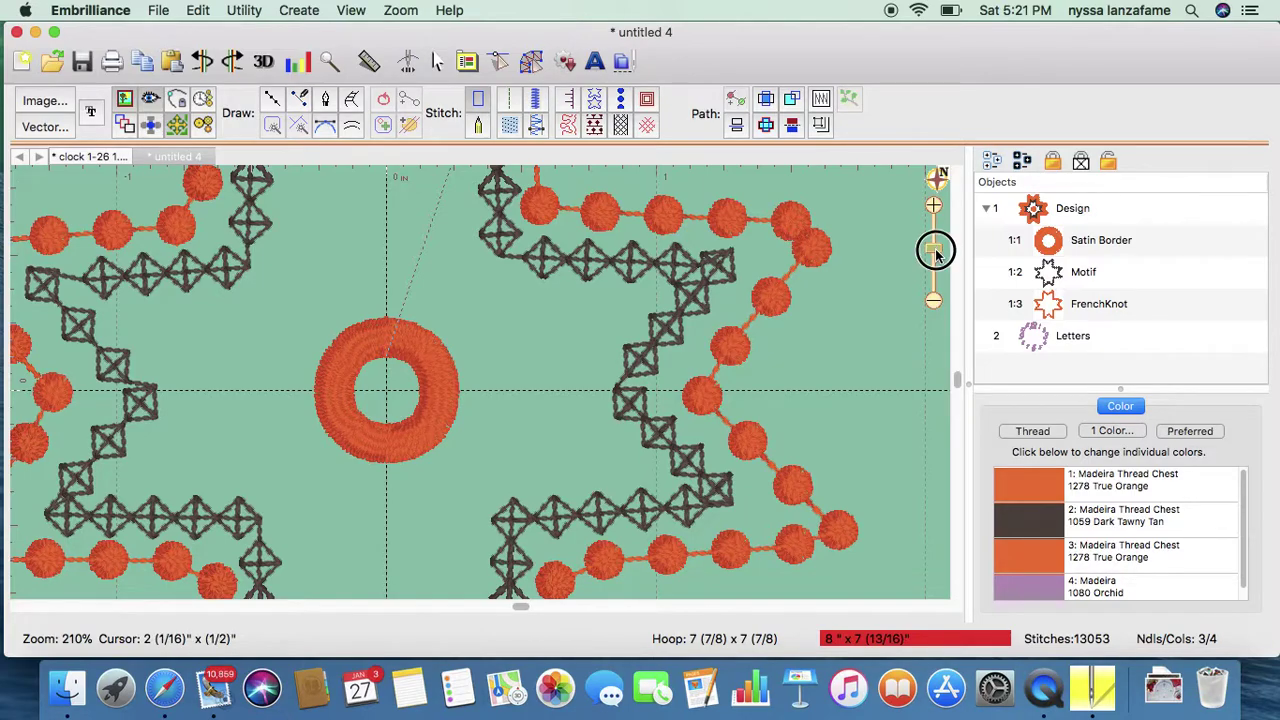
{"action": "scroll", "coordinate": [936, 256], "scroll_direction": "down", "scroll_amount": 2}
{"action": "left_click_drag", "start_coordinate": [936, 256], "coordinate": [932, 280]}
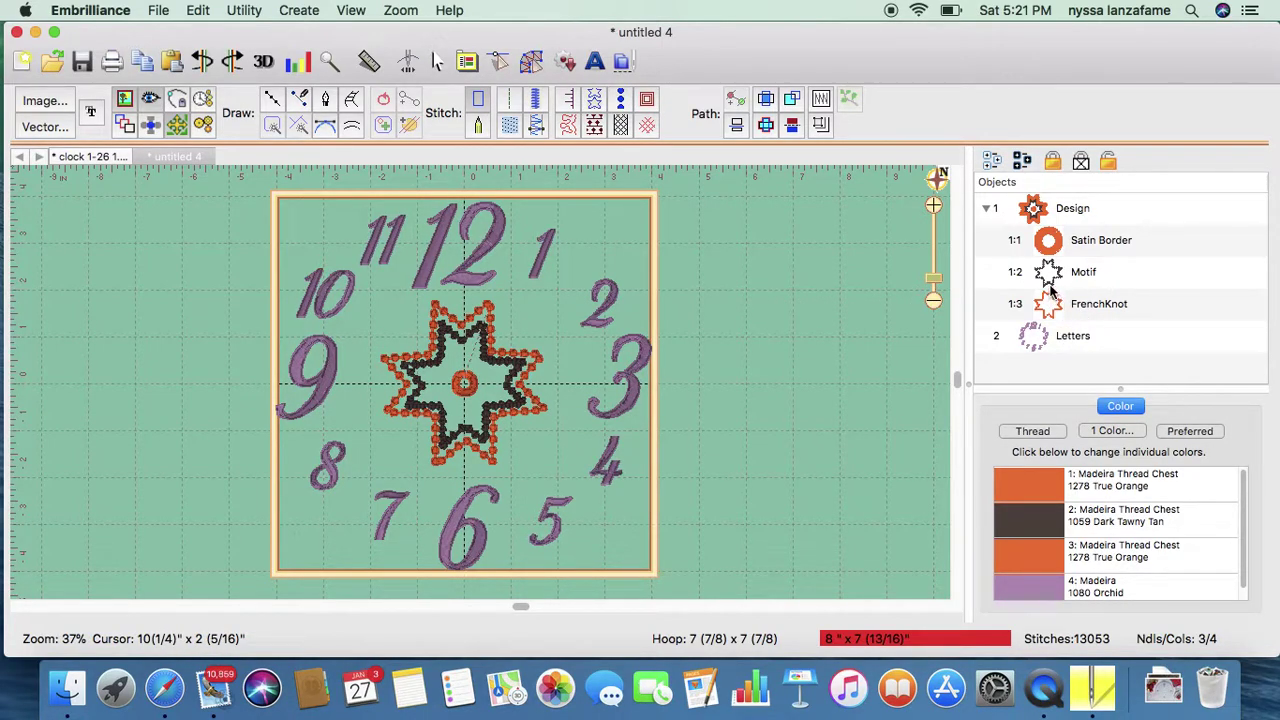
{"action": "left_click", "coordinate": [1055, 334]}
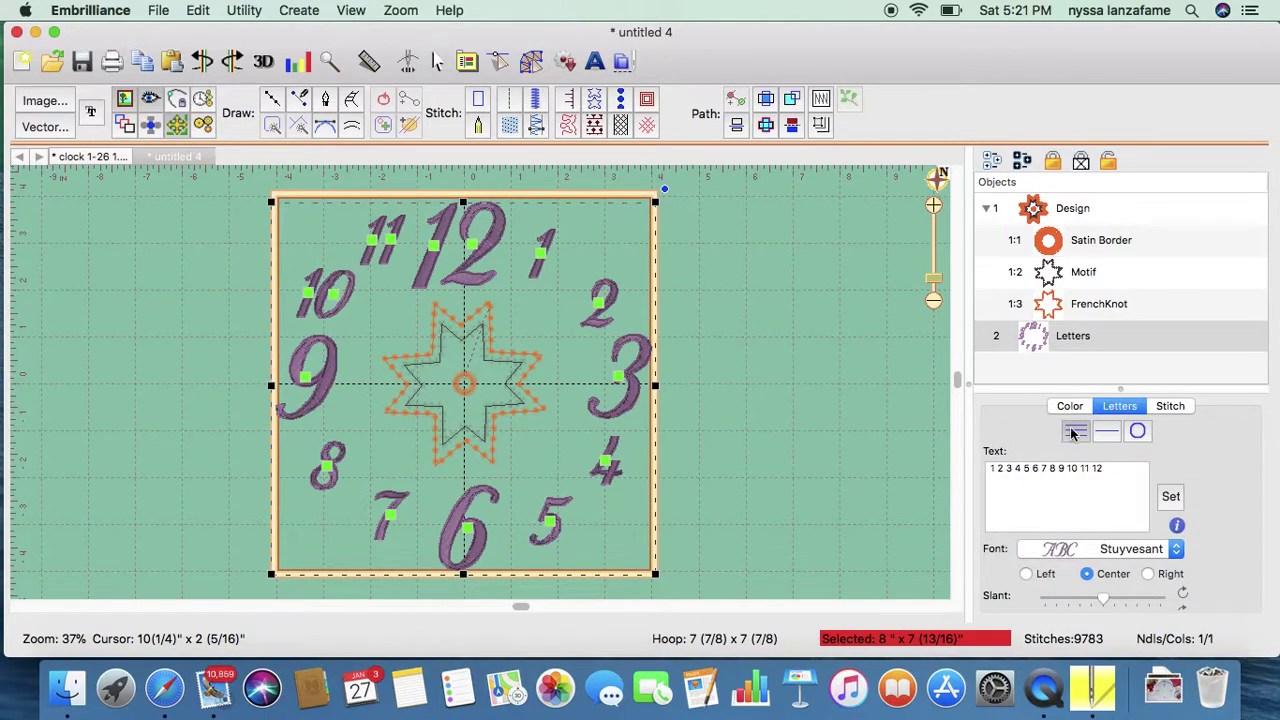
{"action": "left_click", "coordinate": [1071, 406]}
{"action": "left_click", "coordinate": [1052, 488]}
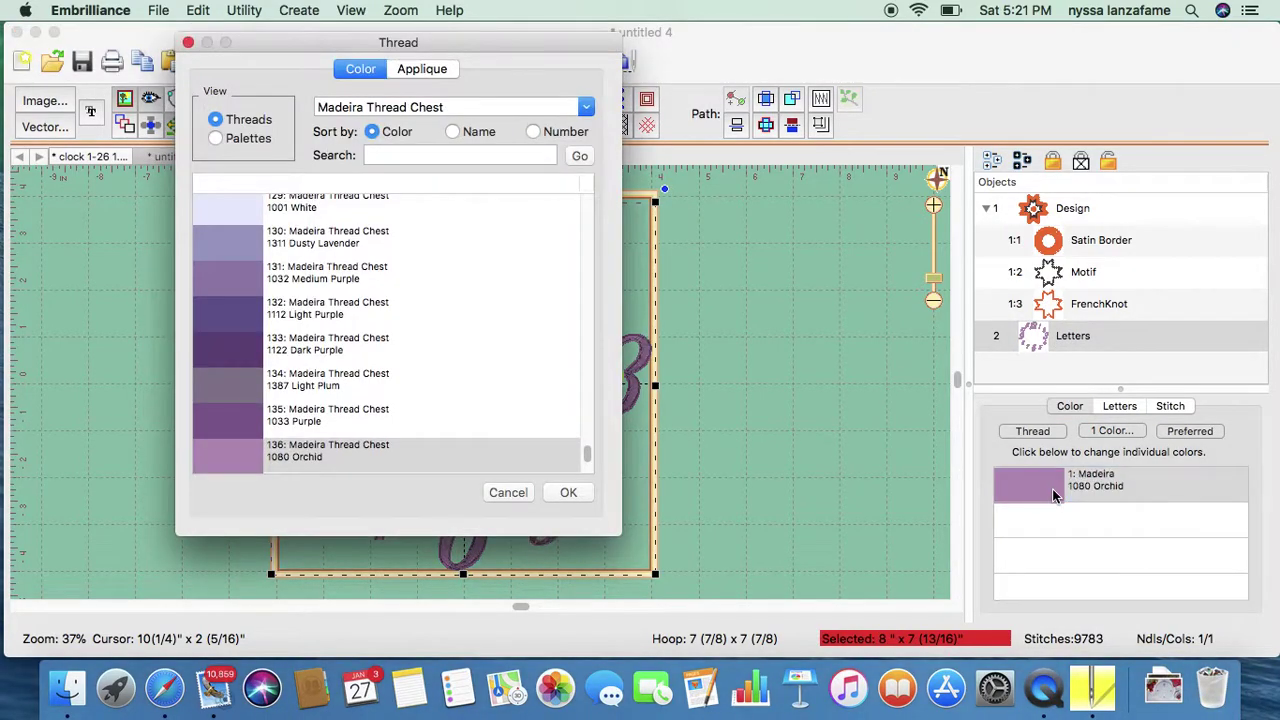
{"action": "left_click", "coordinate": [418, 153]}
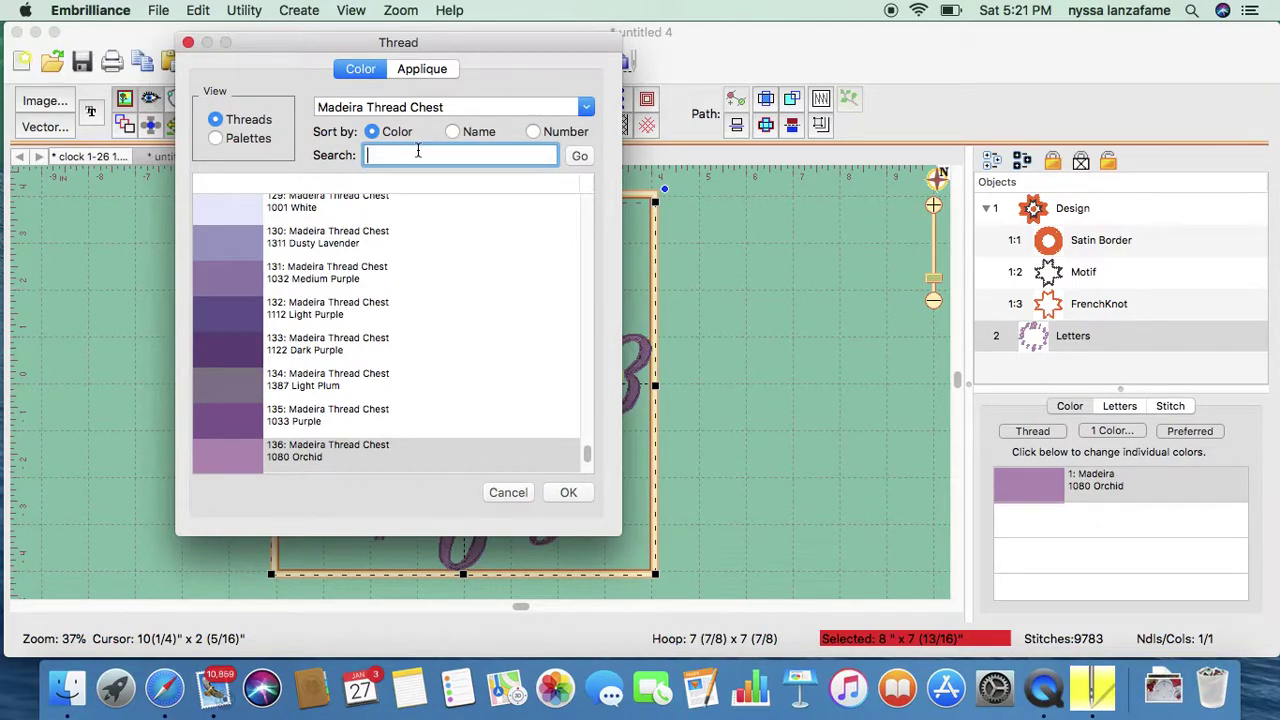
{"action": "left_click", "coordinate": [507, 492]}
Search the Madeira Thread Chest for purple and set the outer Candlewick star's thread to 1122 Dark Purple
{"action": "left_click", "coordinate": [1116, 320]}
{"action": "left_click", "coordinate": [1050, 314]}
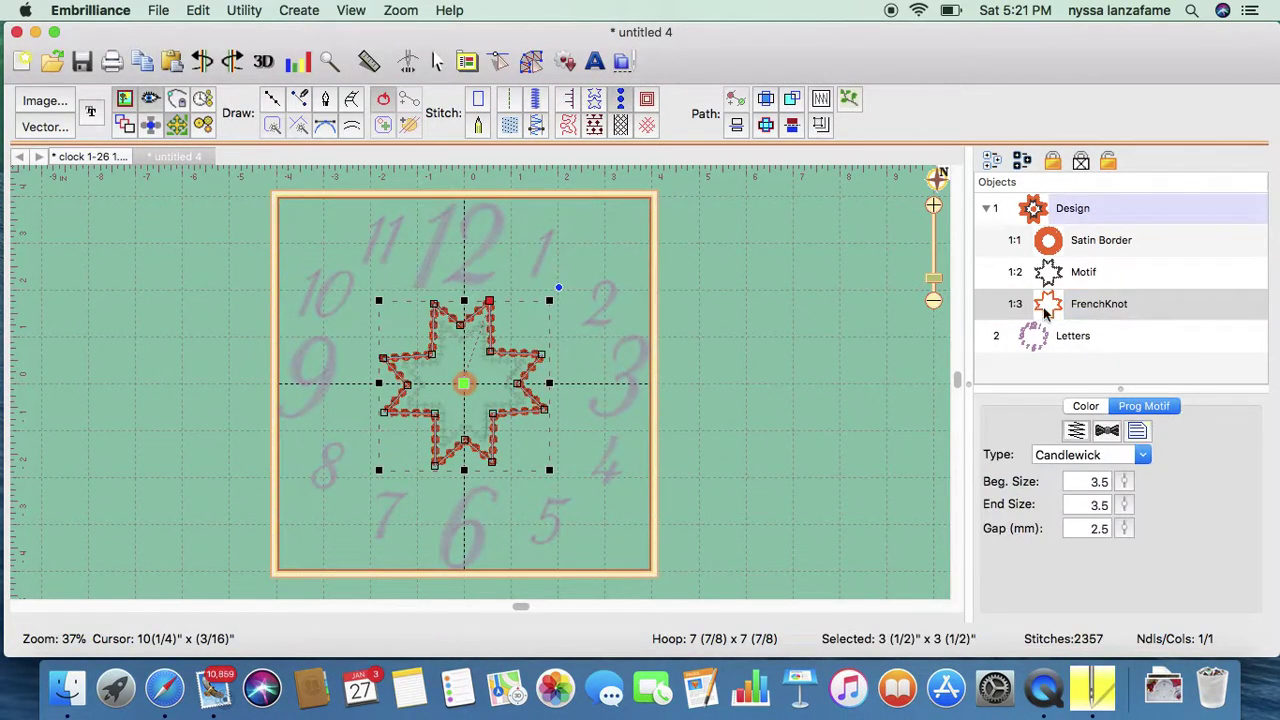
{"action": "left_click", "coordinate": [1085, 407]}
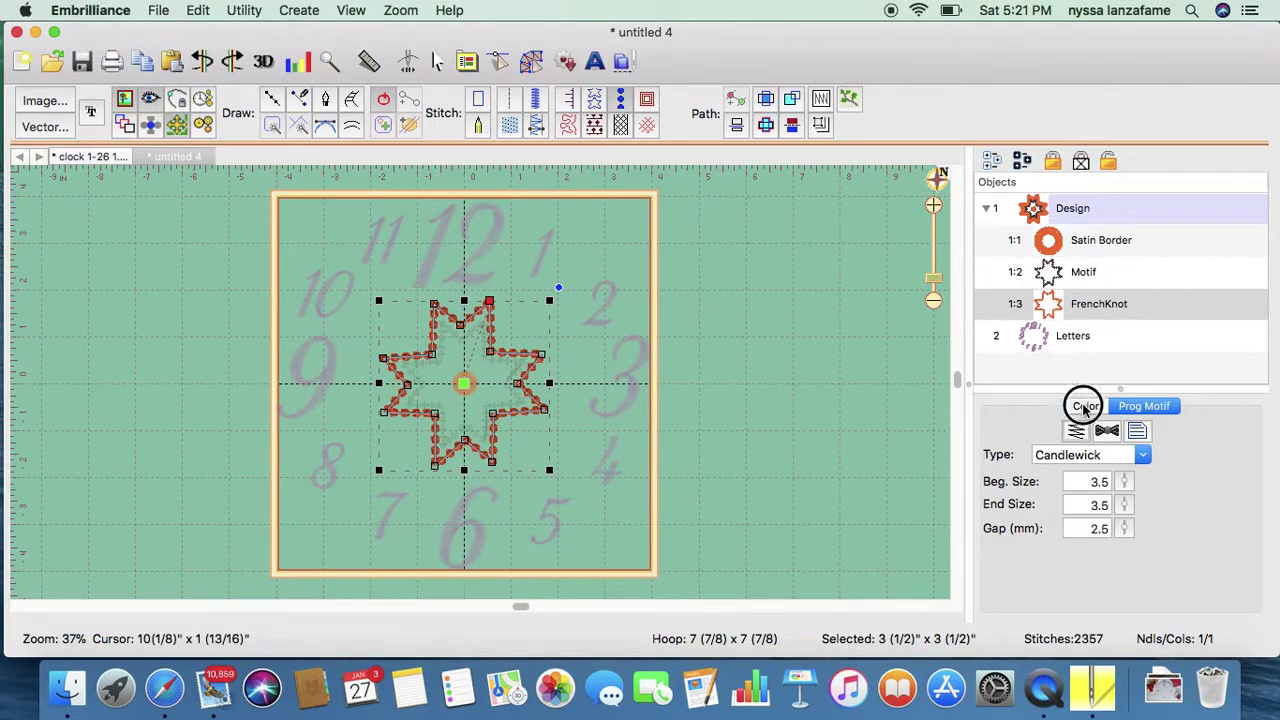
{"action": "double_click", "coordinate": [1025, 482]}
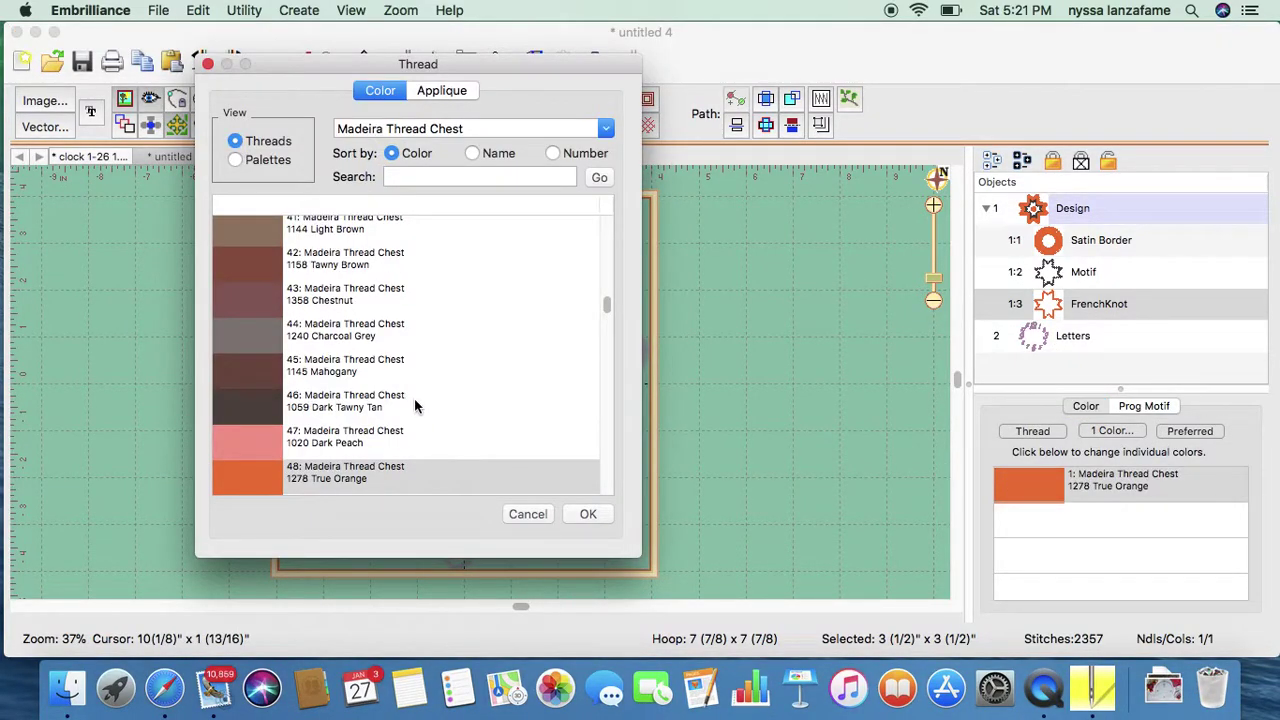
{"action": "left_click", "coordinate": [440, 175]}
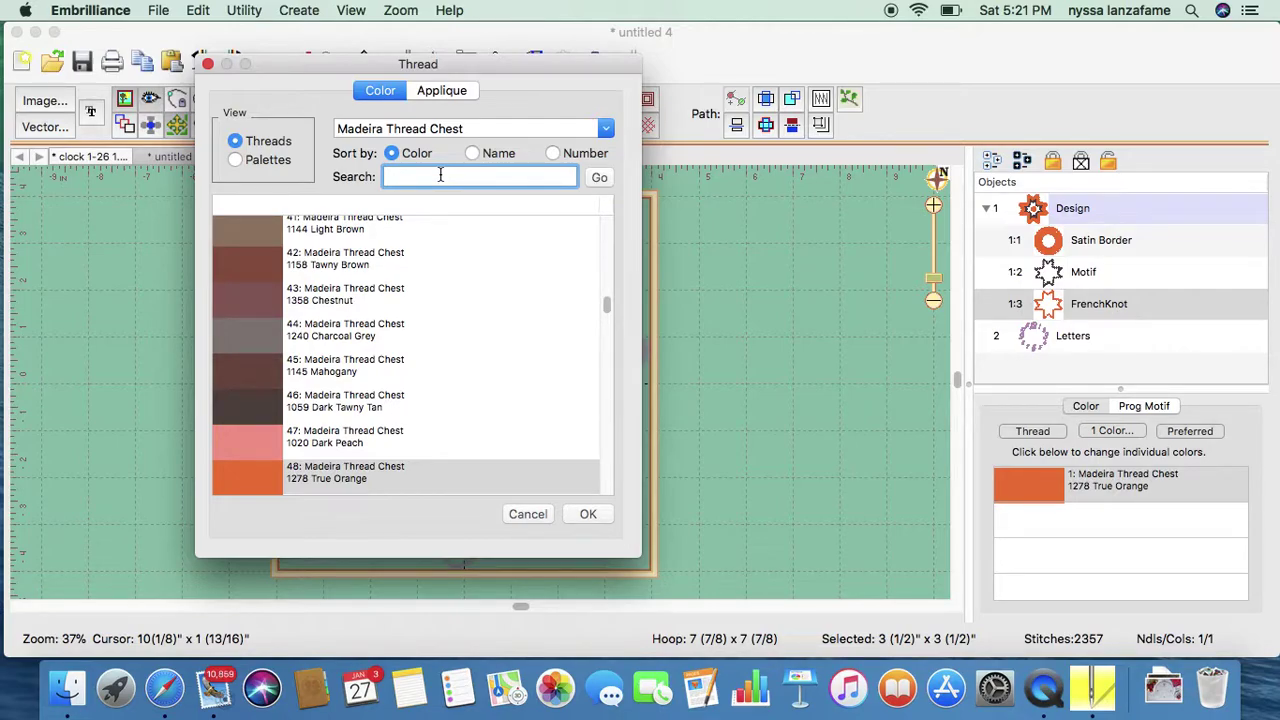
{"action": "type", "text": "purpl"}
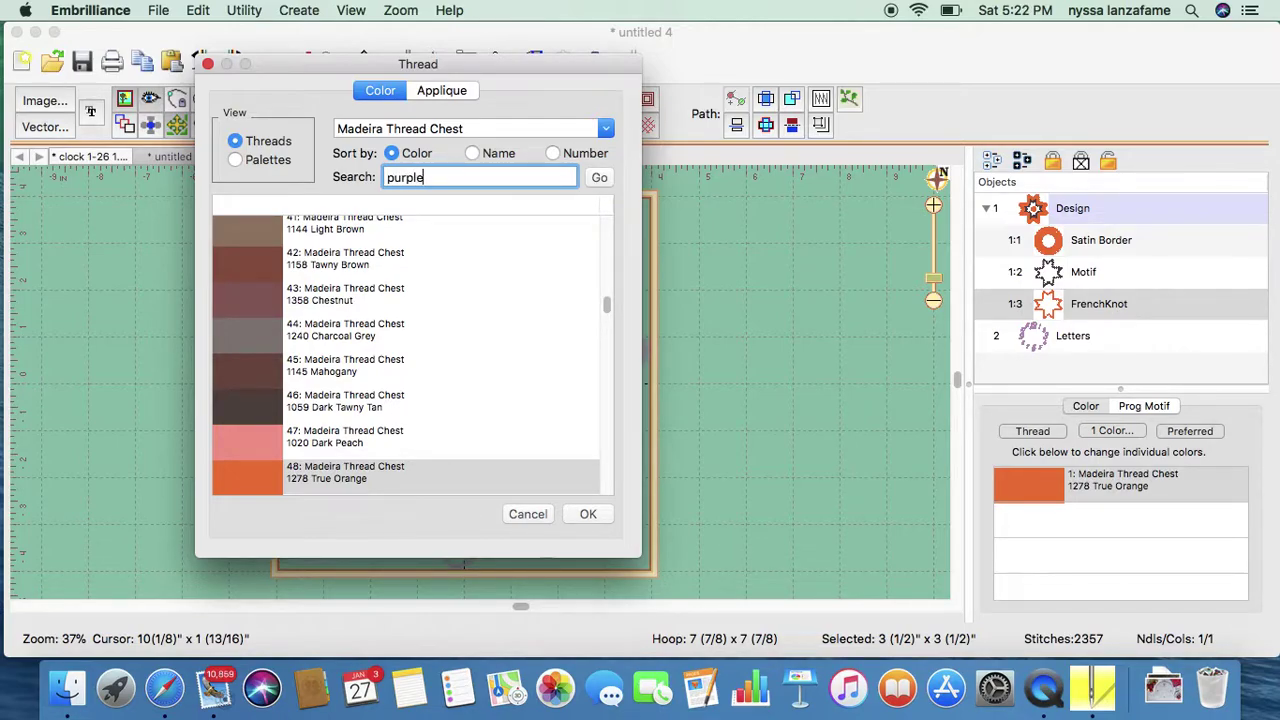
{"action": "type", "text": "e"}
{"action": "left_click", "coordinate": [609, 178]}
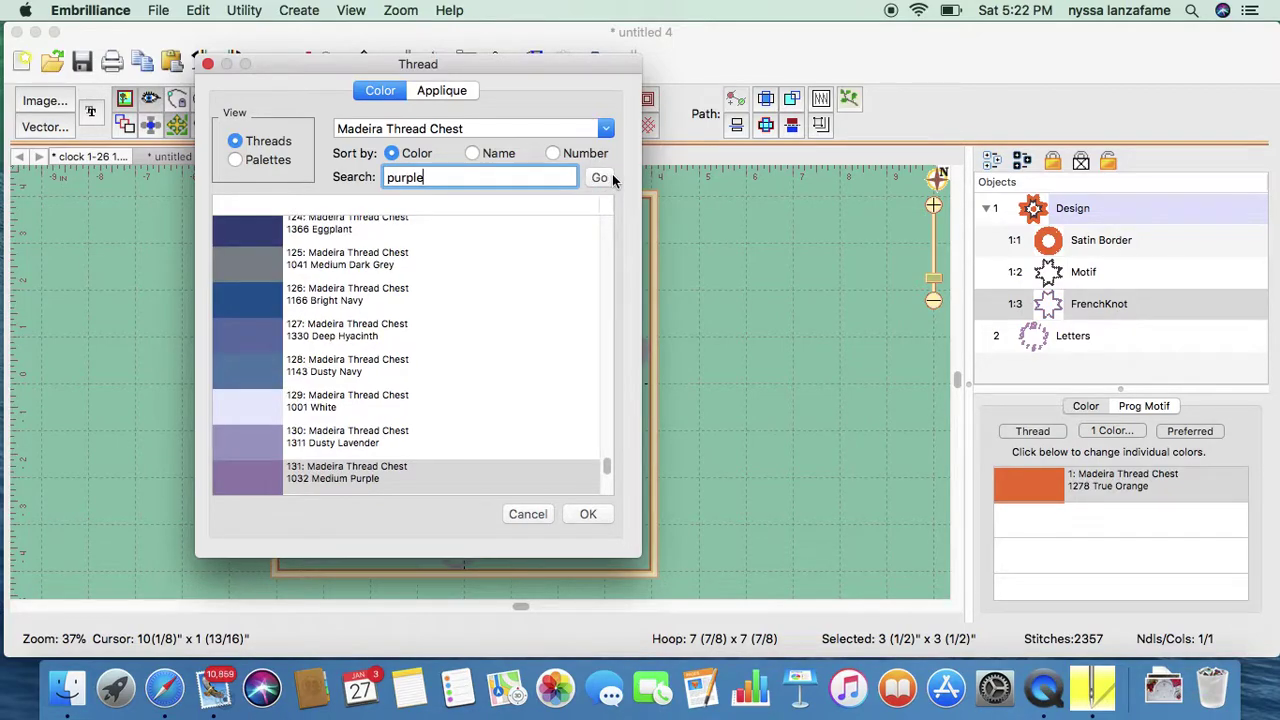
{"action": "scroll", "coordinate": [517, 332], "scroll_direction": "down", "scroll_amount": 3}
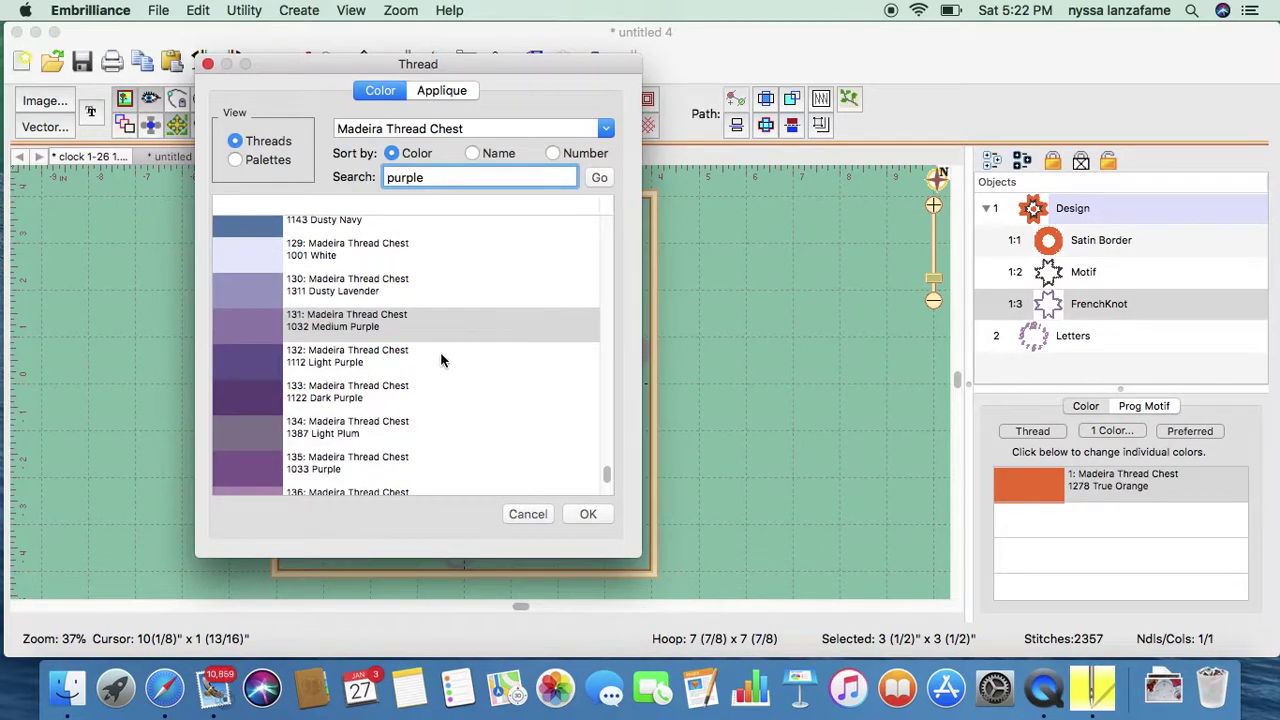
{"action": "left_click", "coordinate": [360, 388]}
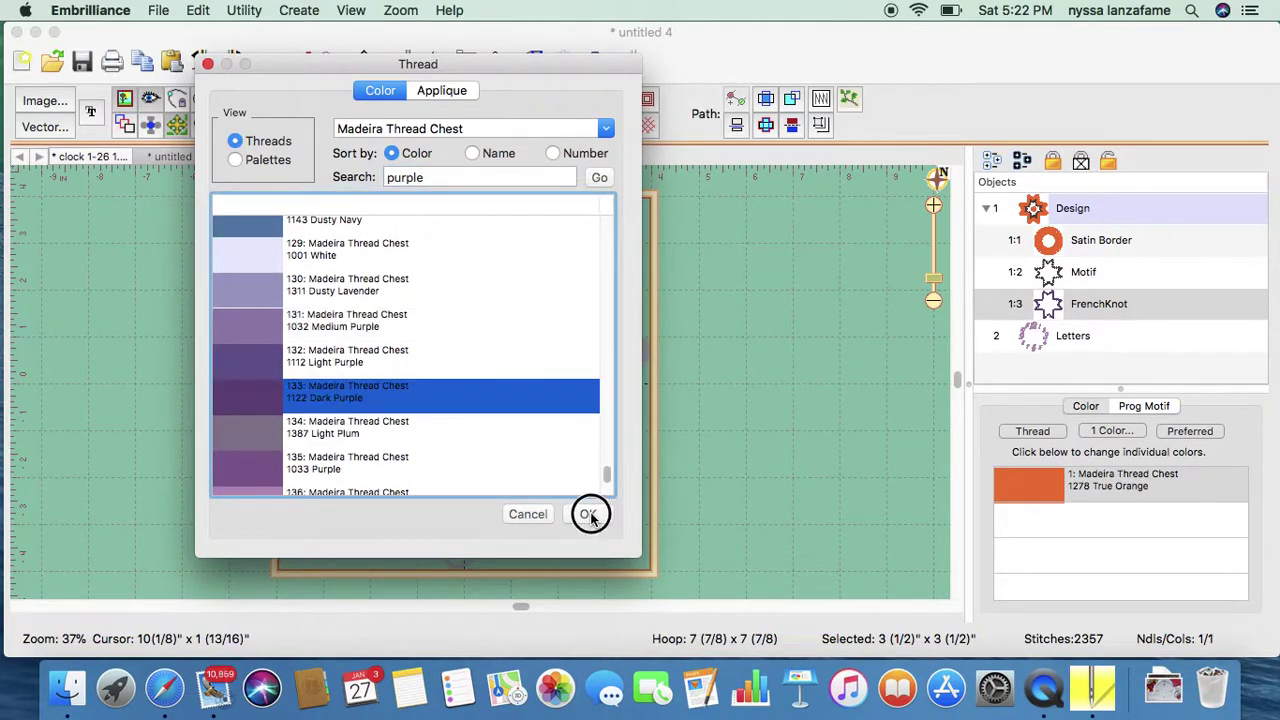
{"action": "left_click", "coordinate": [589, 514]}
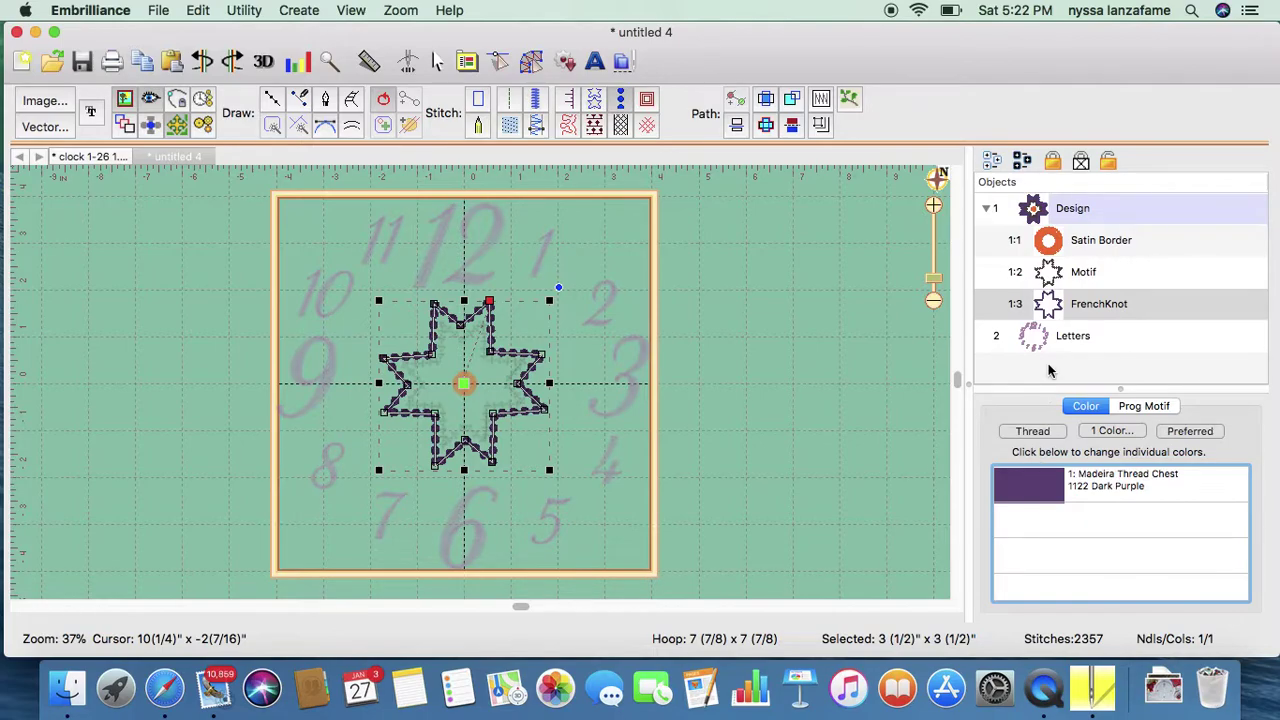
Recolor the center satin circle with 1122 Dark Purple from the current page's palette
{"action": "left_click", "coordinate": [1047, 241]}
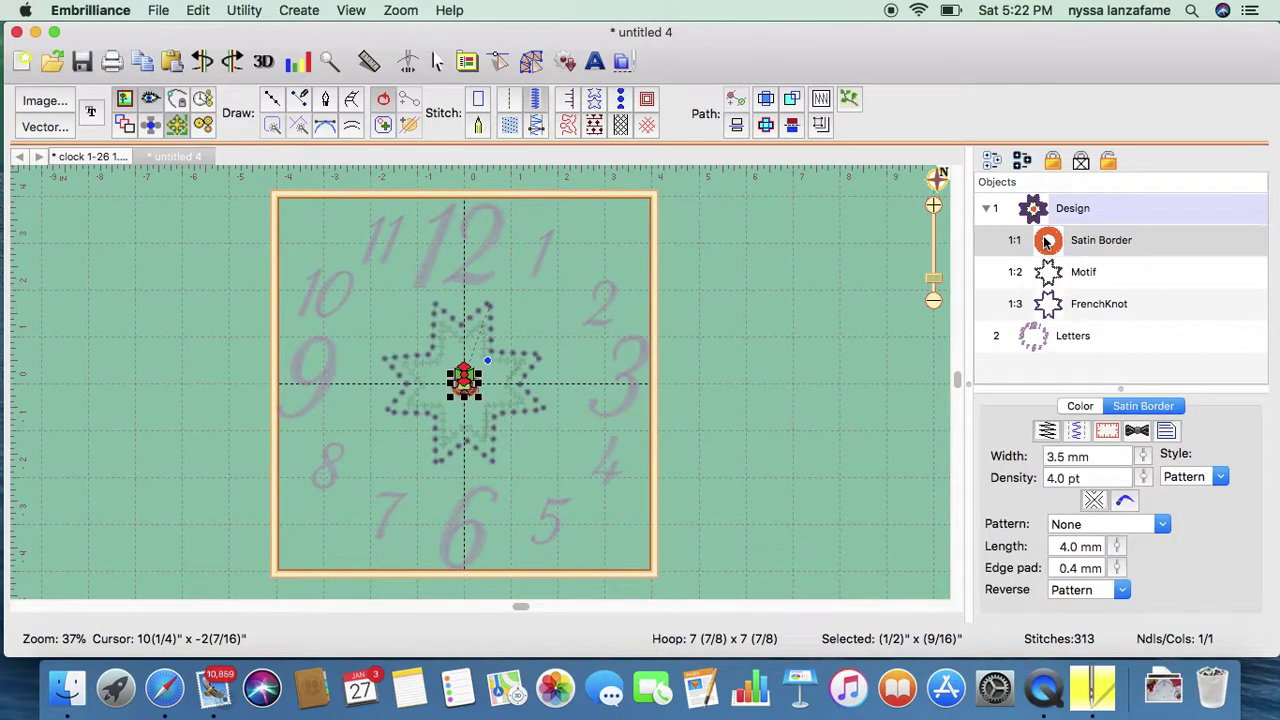
{"action": "left_click", "coordinate": [1088, 407]}
{"action": "left_click", "coordinate": [1034, 490]}
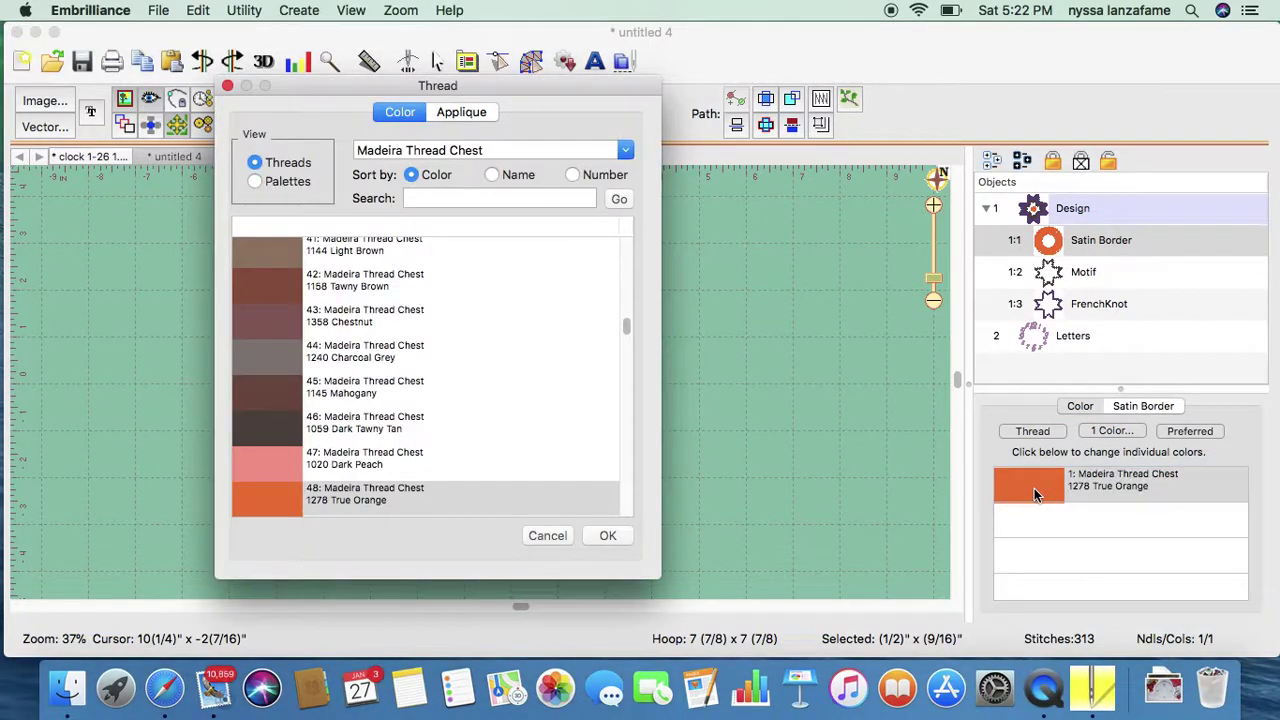
{"action": "left_click", "coordinate": [257, 184]}
{"action": "left_click", "coordinate": [372, 328]}
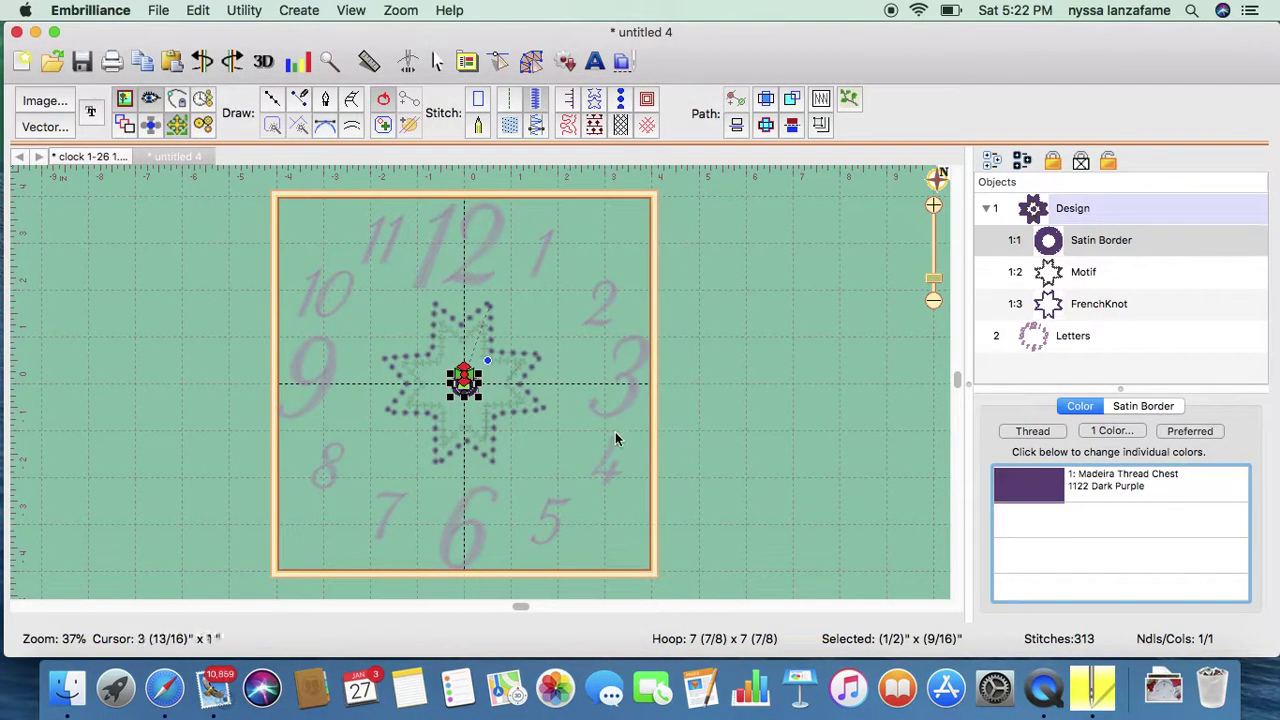
Recolor the inner motif star with Madeira 1080 Orchid from the current page's palette and deselect it
{"action": "left_click", "coordinate": [1062, 285]}
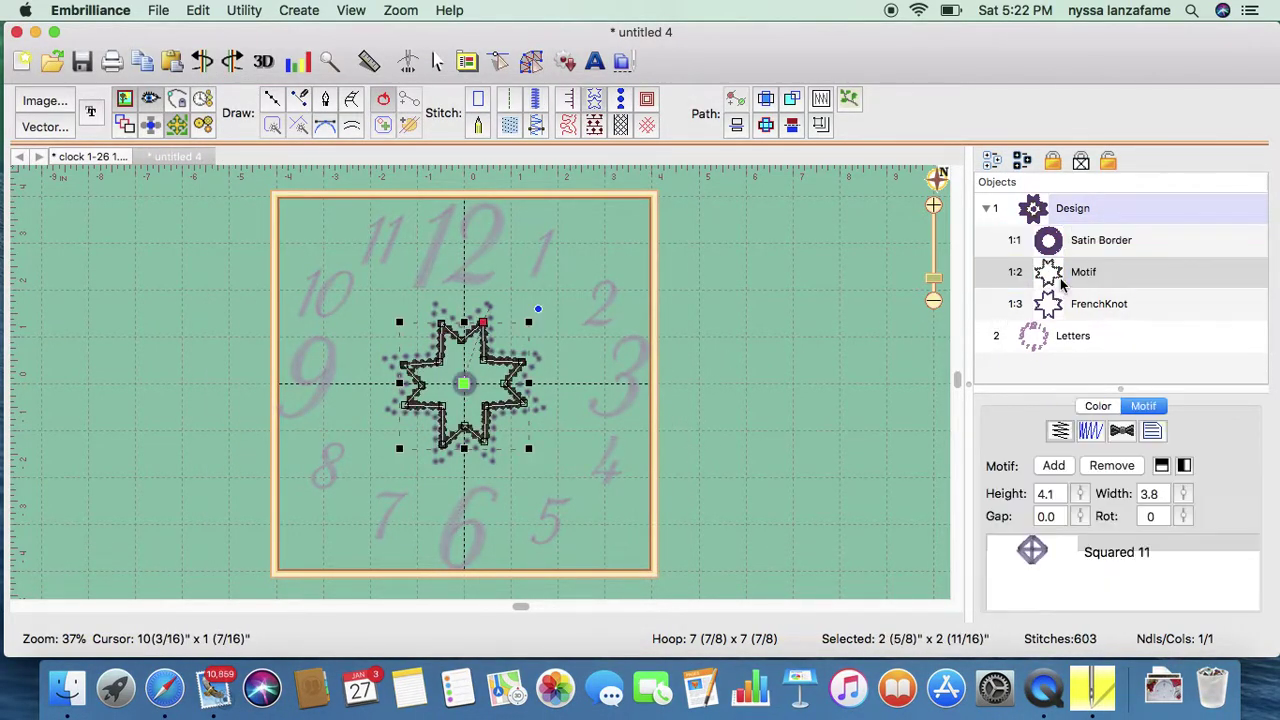
{"action": "left_click", "coordinate": [1108, 408]}
{"action": "left_click", "coordinate": [1030, 490]}
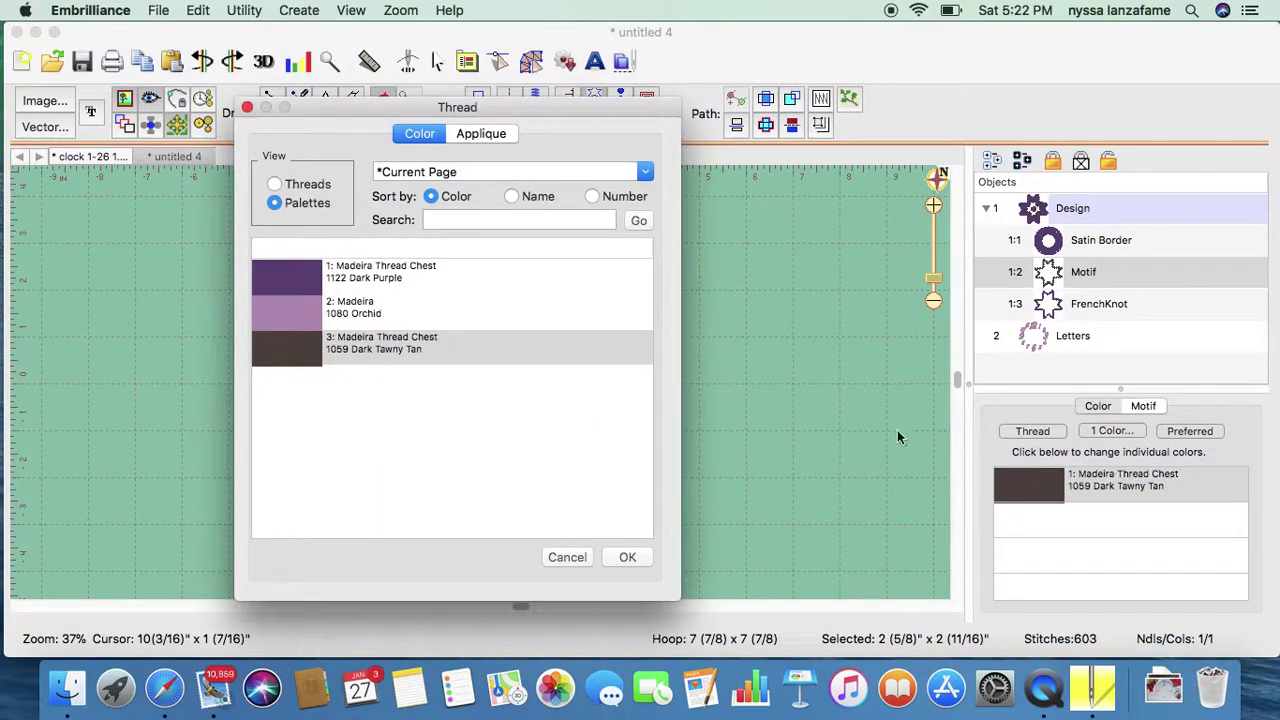
{"action": "left_click", "coordinate": [303, 305]}
{"action": "left_click", "coordinate": [627, 557]}
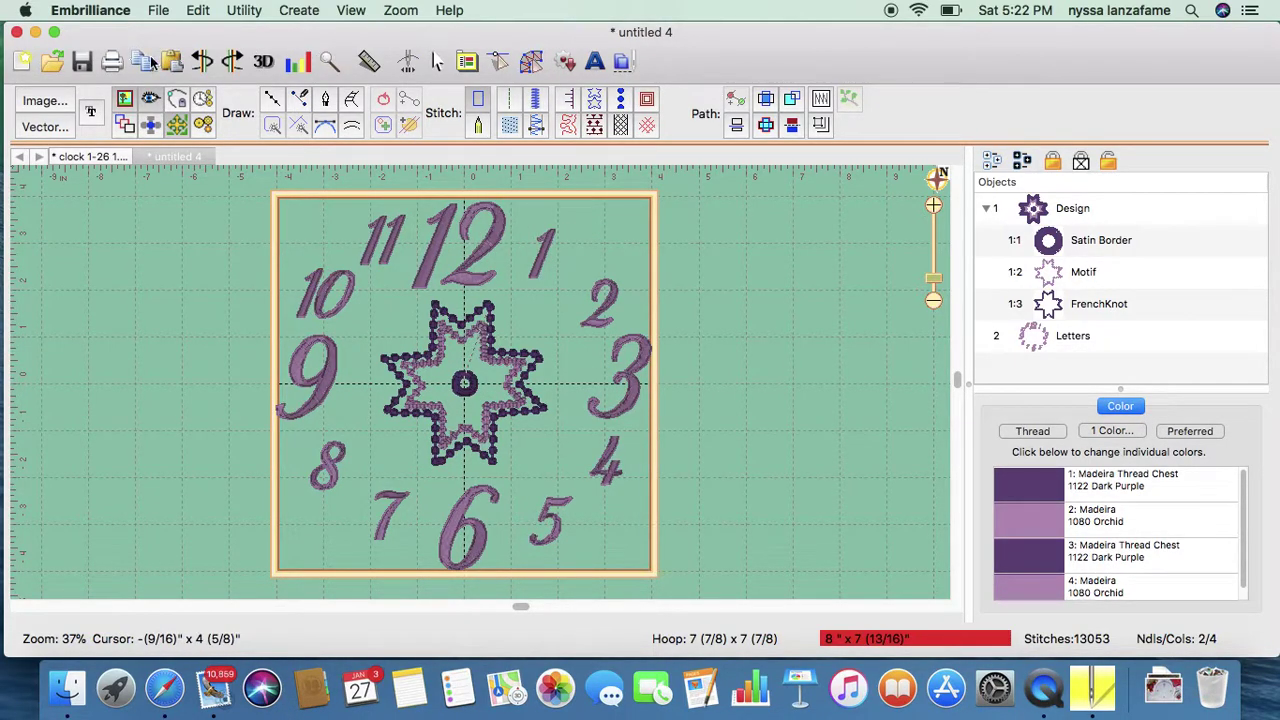
Save the design as "clock test 1" in the clock folder
{"action": "left_click", "coordinate": [83, 63]}
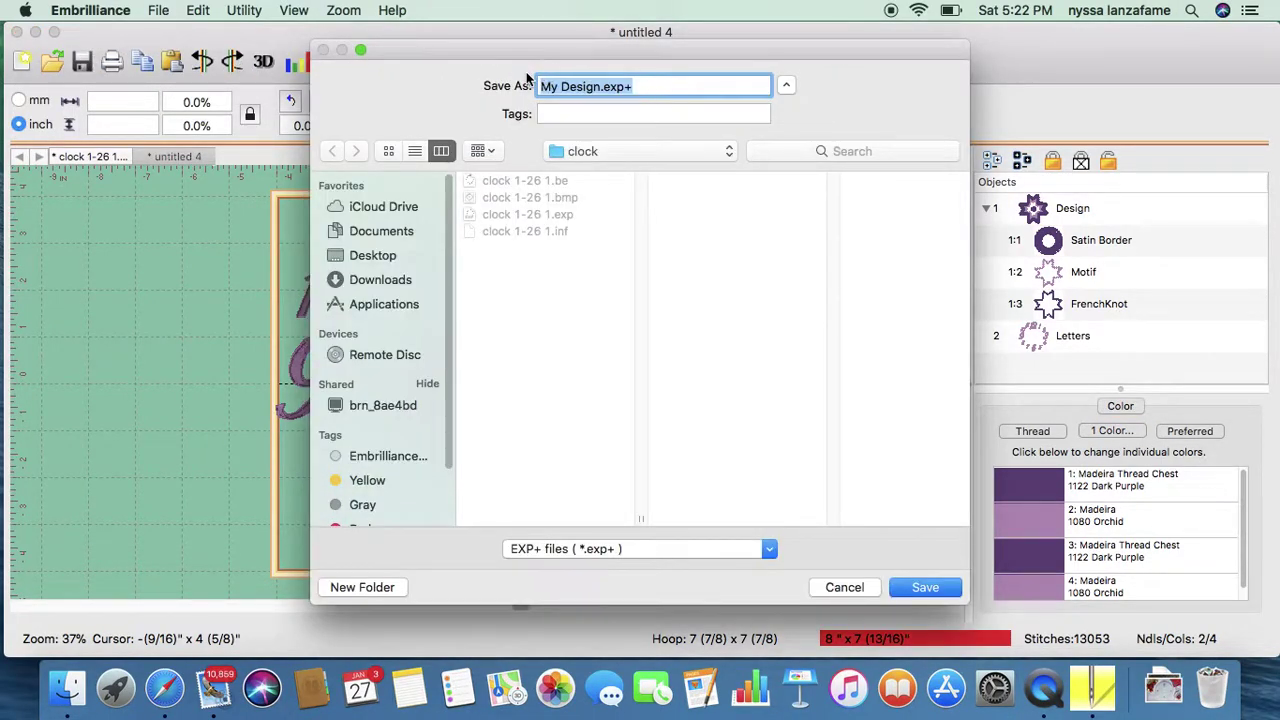
{"action": "type", "text": "clock test 1"}
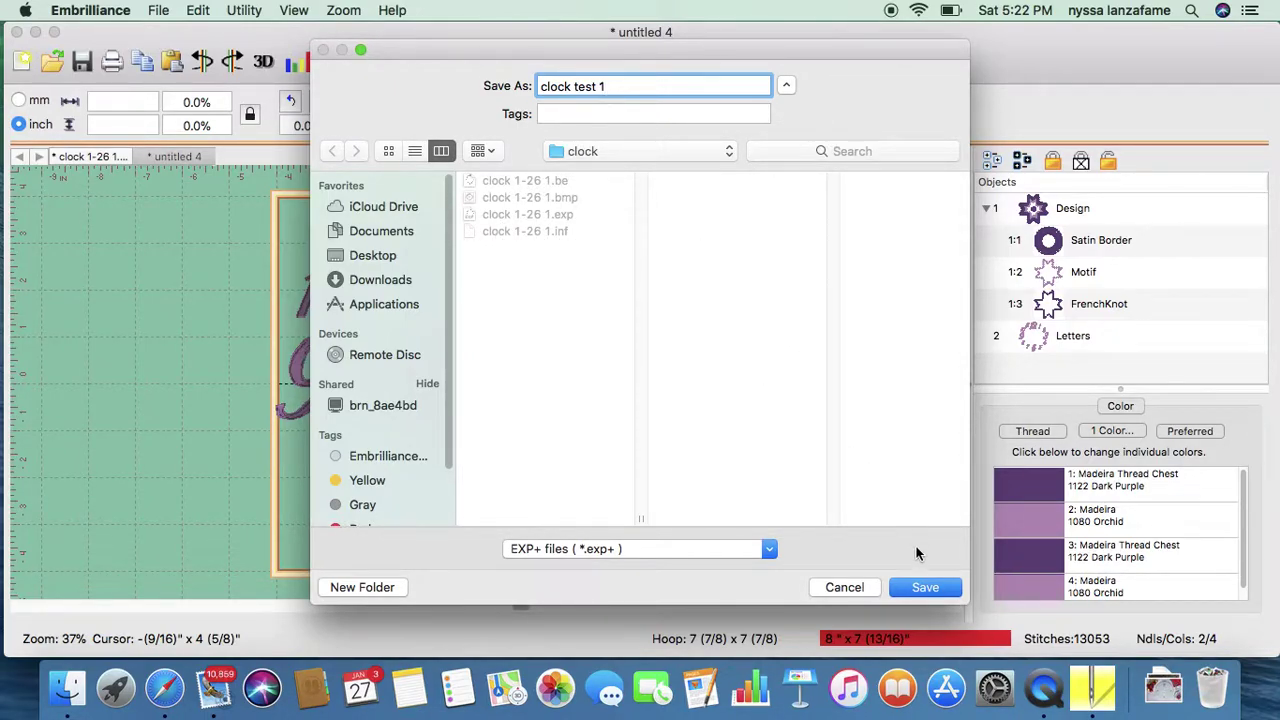
{"action": "left_click", "coordinate": [915, 592]}
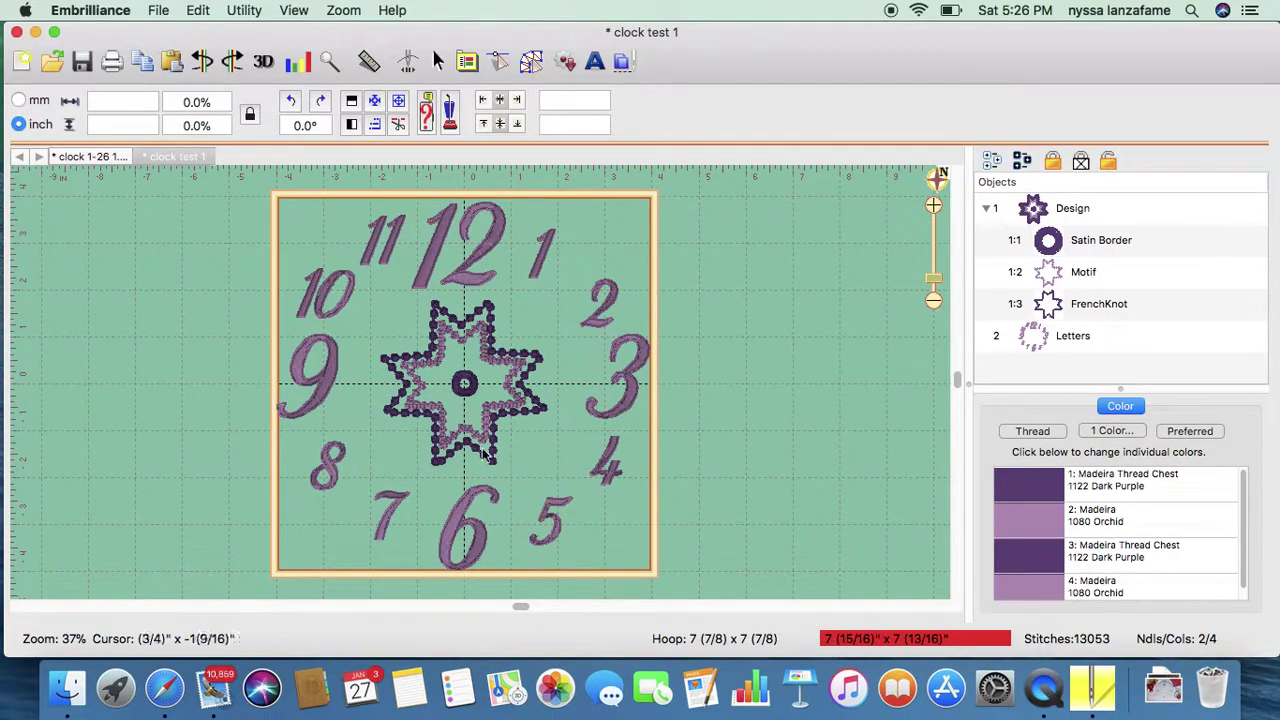
Nudge the numeral 9 slightly inward from the hoop's left edge, to about -3 1/4 by 1/8 inches, and deselect it
{"action": "left_click", "coordinate": [317, 385]}
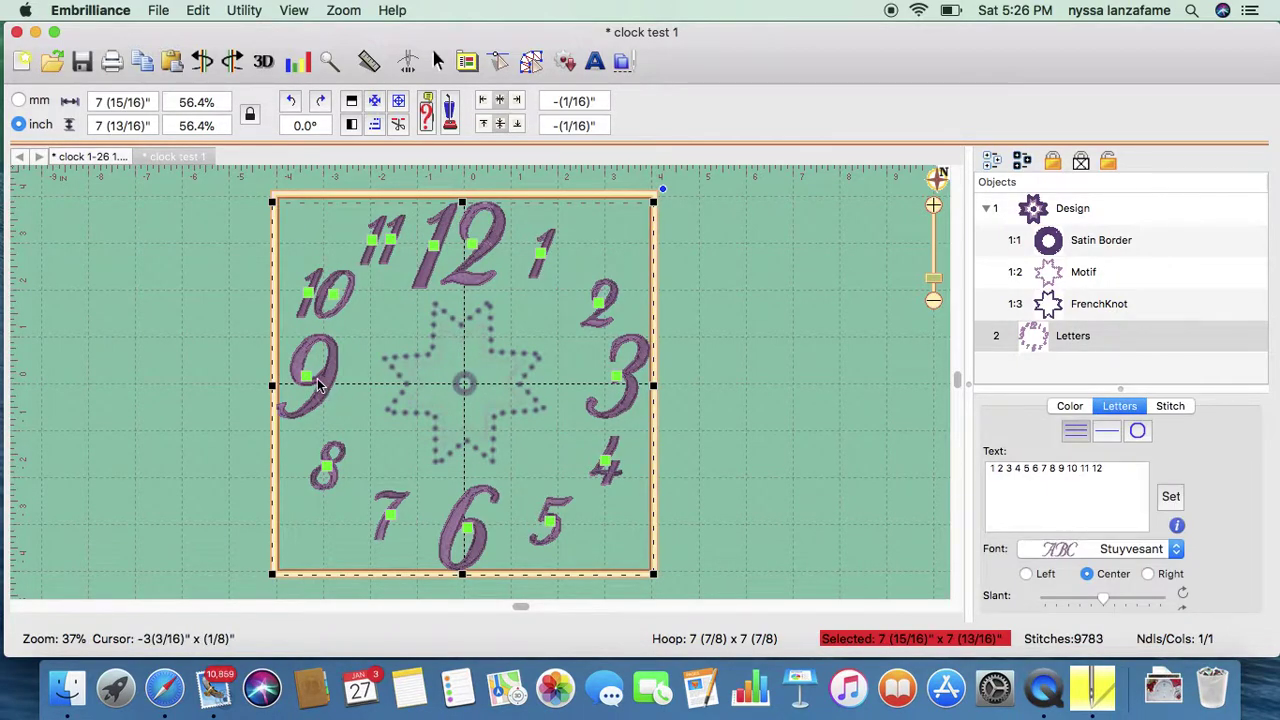
{"action": "left_click_drag", "start_coordinate": [307, 381], "coordinate": [309, 378]}
{"action": "left_click", "coordinate": [309, 378]}
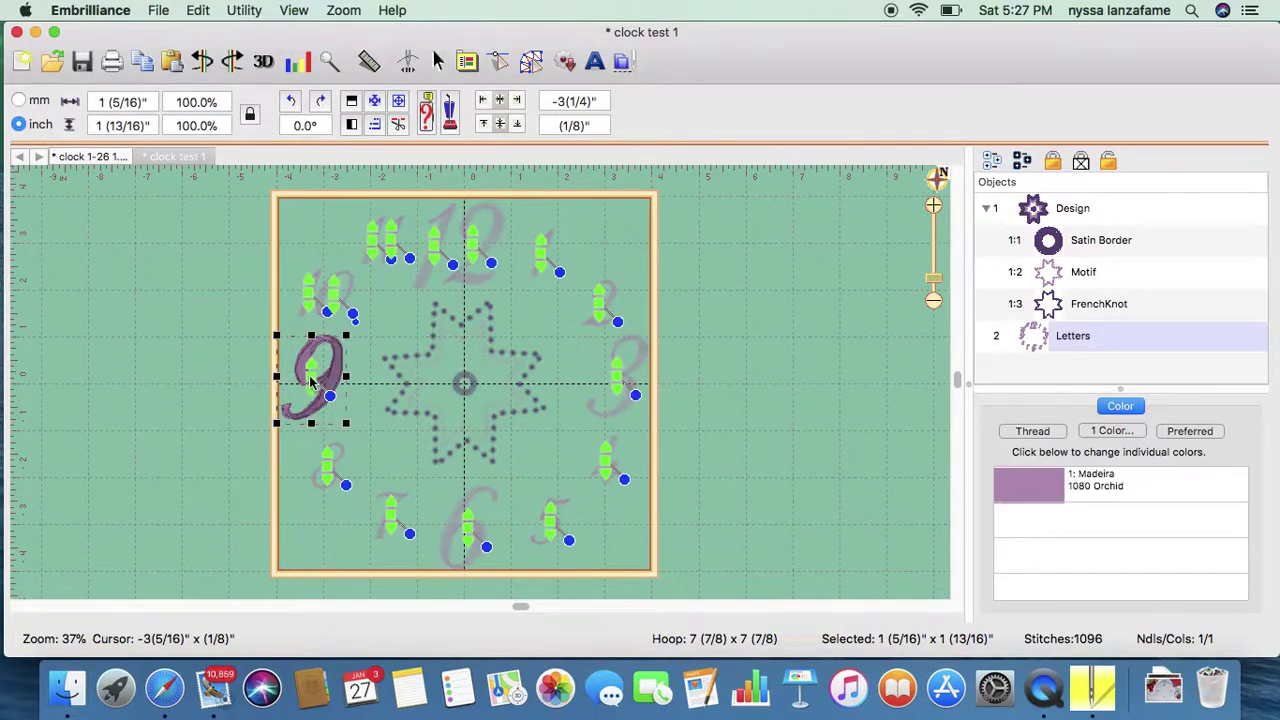
{"action": "left_click", "coordinate": [556, 393]}
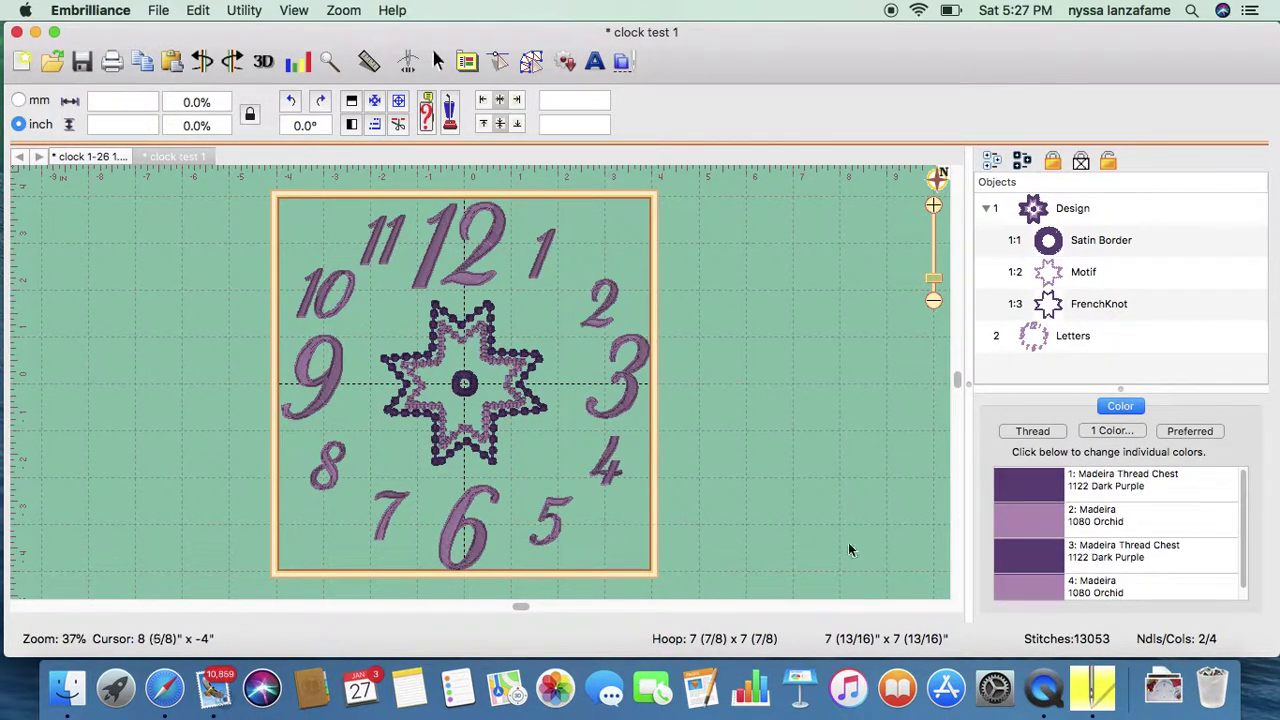